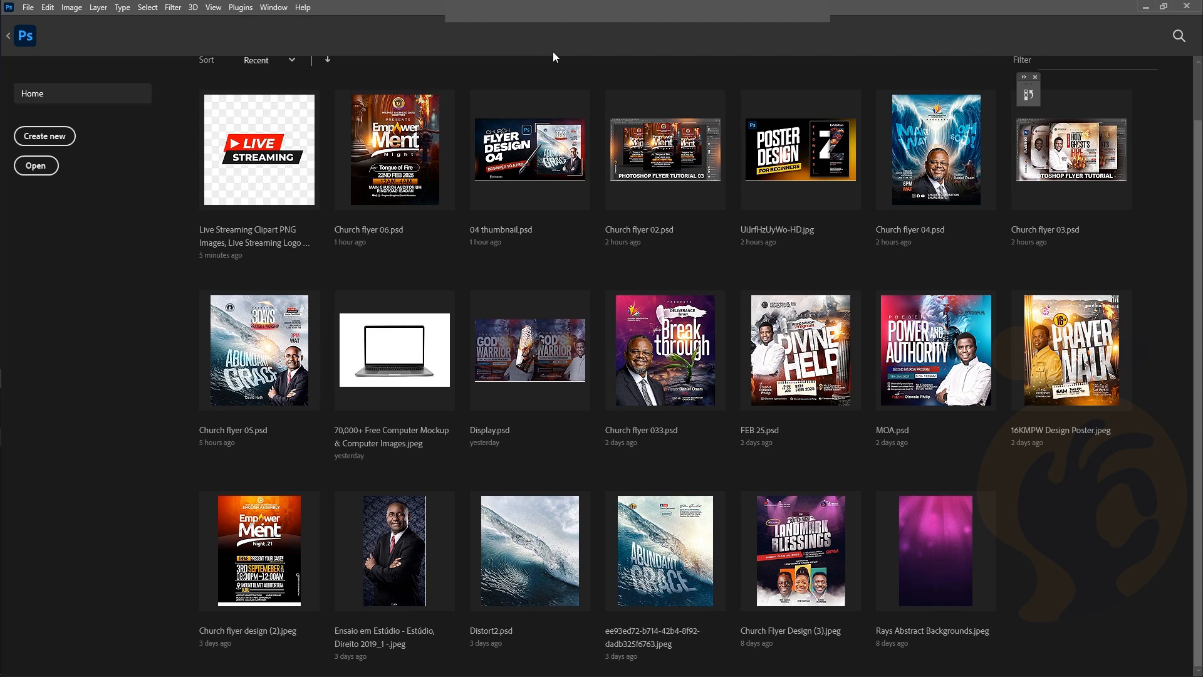
Create a 1200 × 1350 px, 300 ppi document in pixels with Artboards kept on
left_click(52, 137)
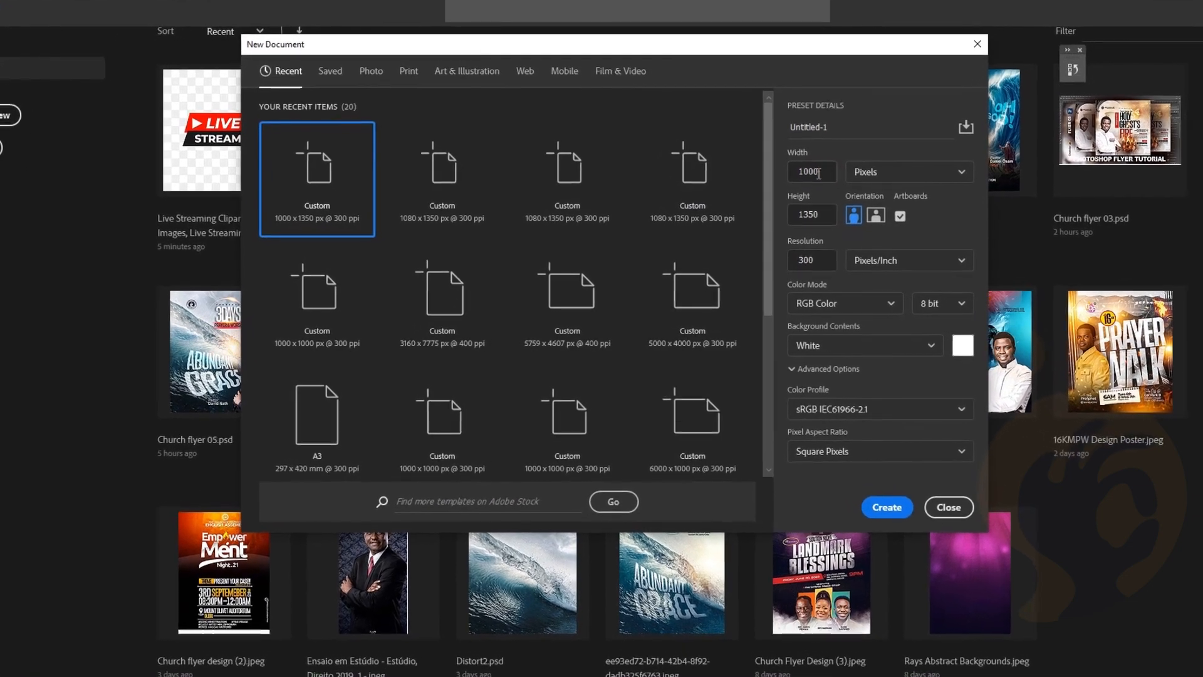
left_click_drag(821, 173, 790, 175)
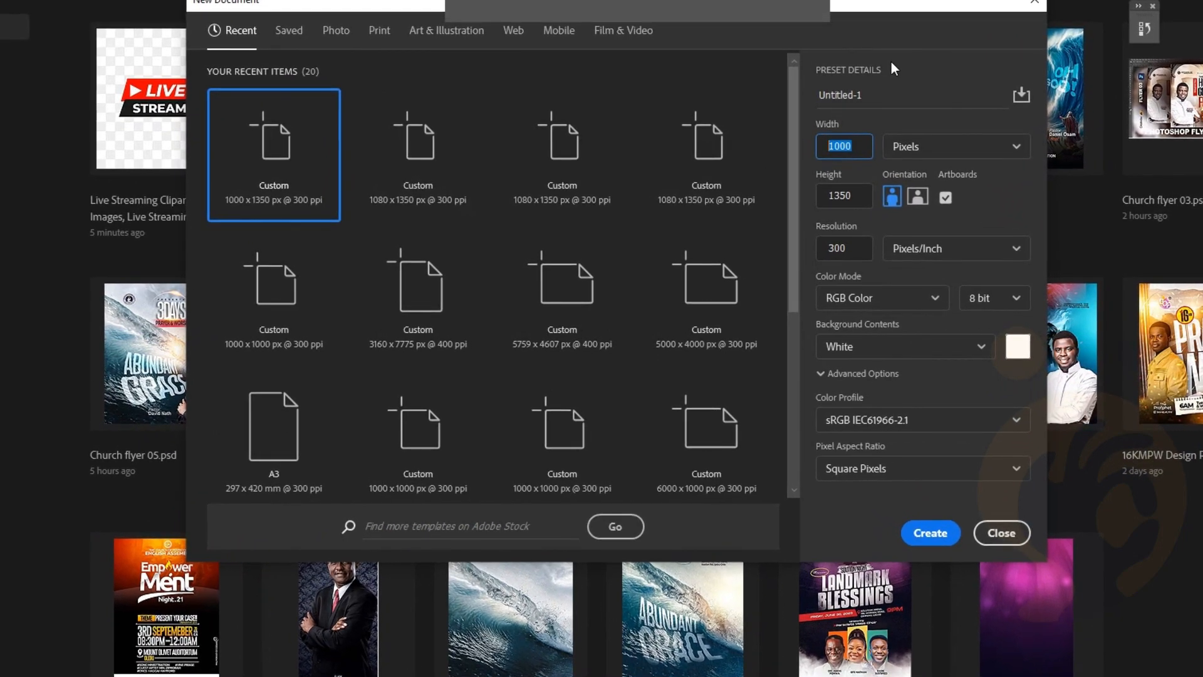
type("12")
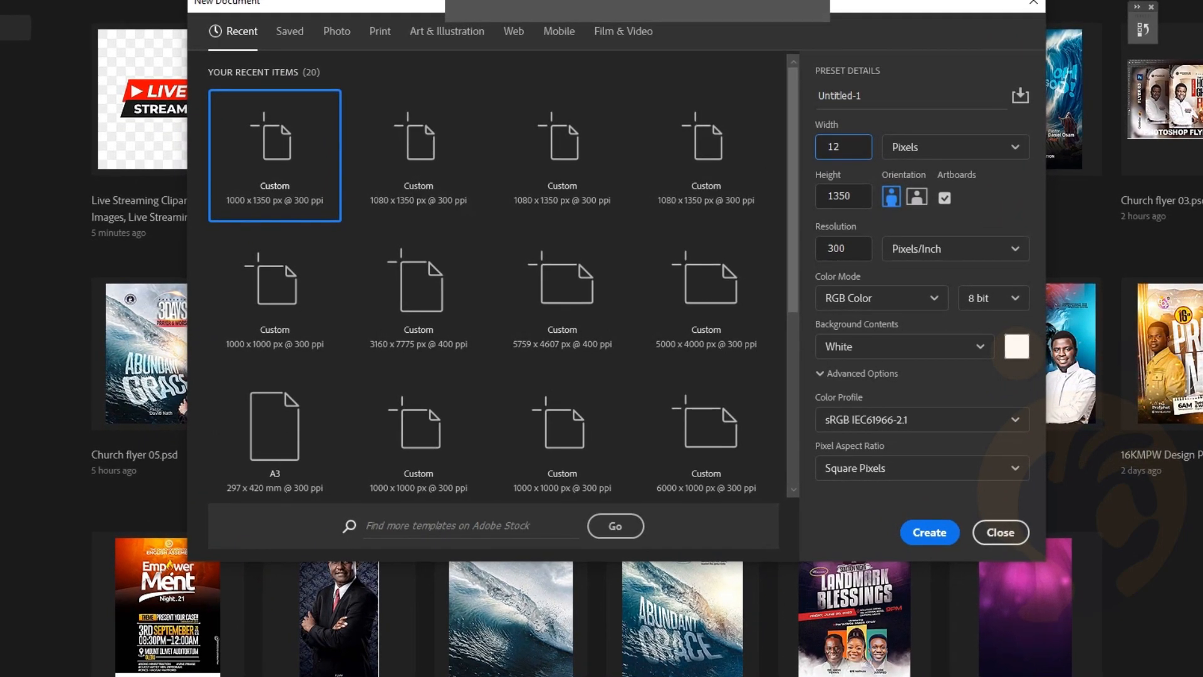
type("00")
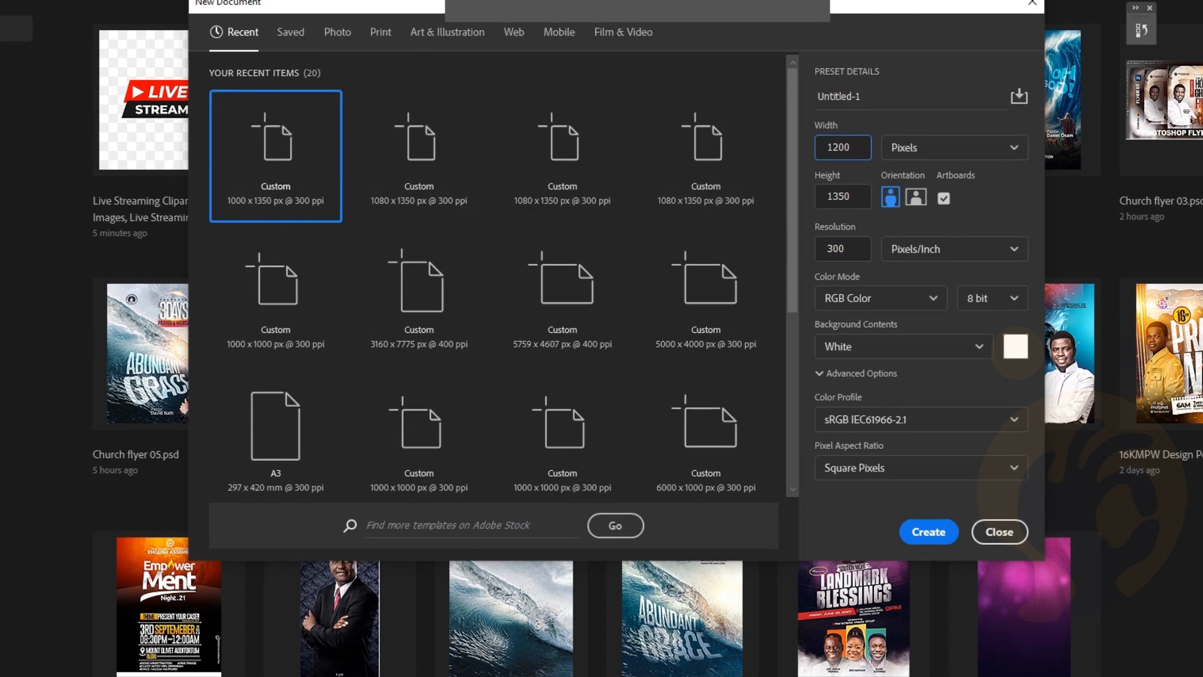
double_click(858, 200)
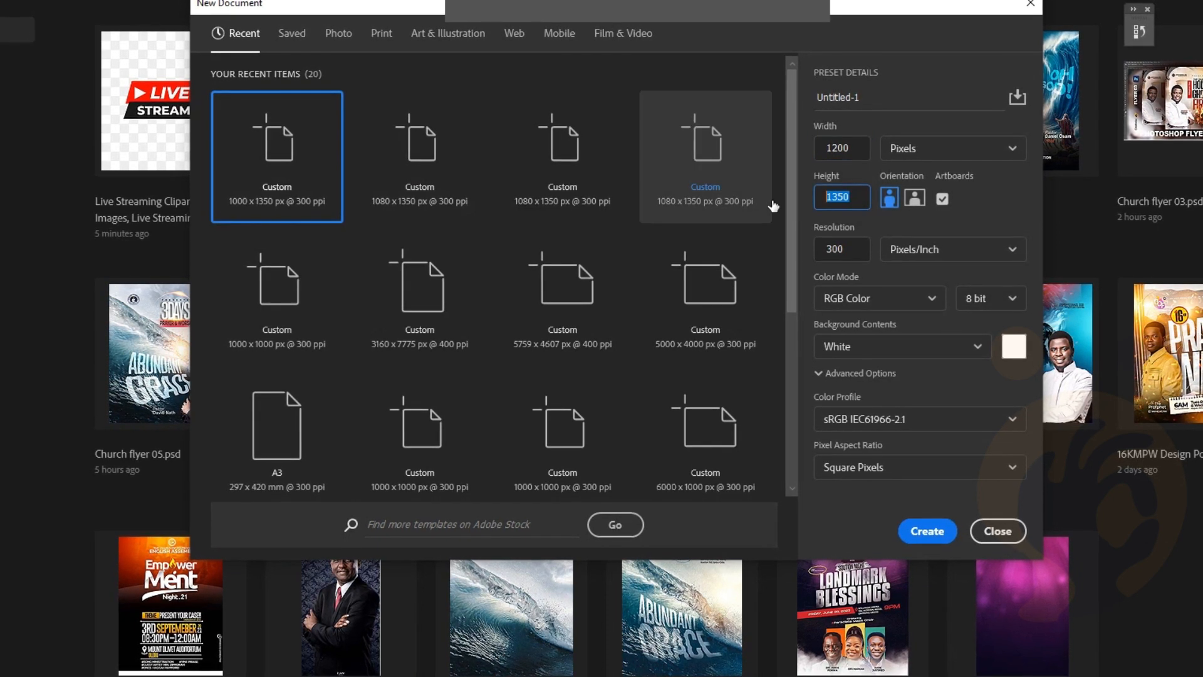
left_click(873, 190)
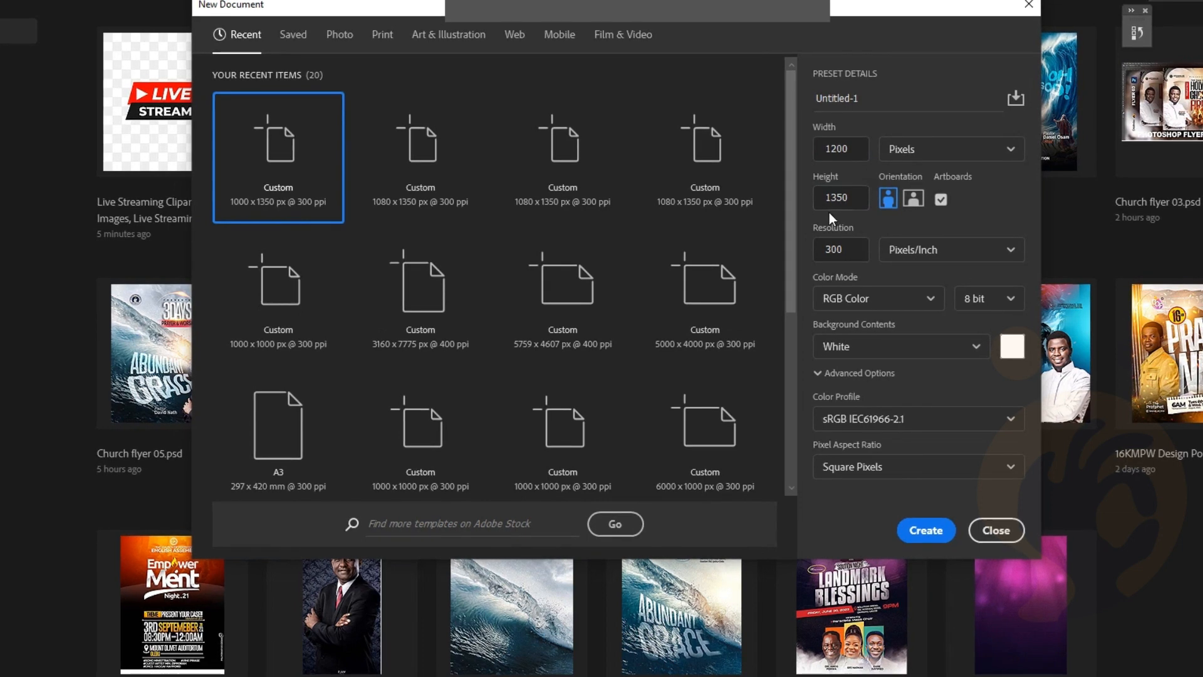
left_click(952, 145)
left_click(946, 180)
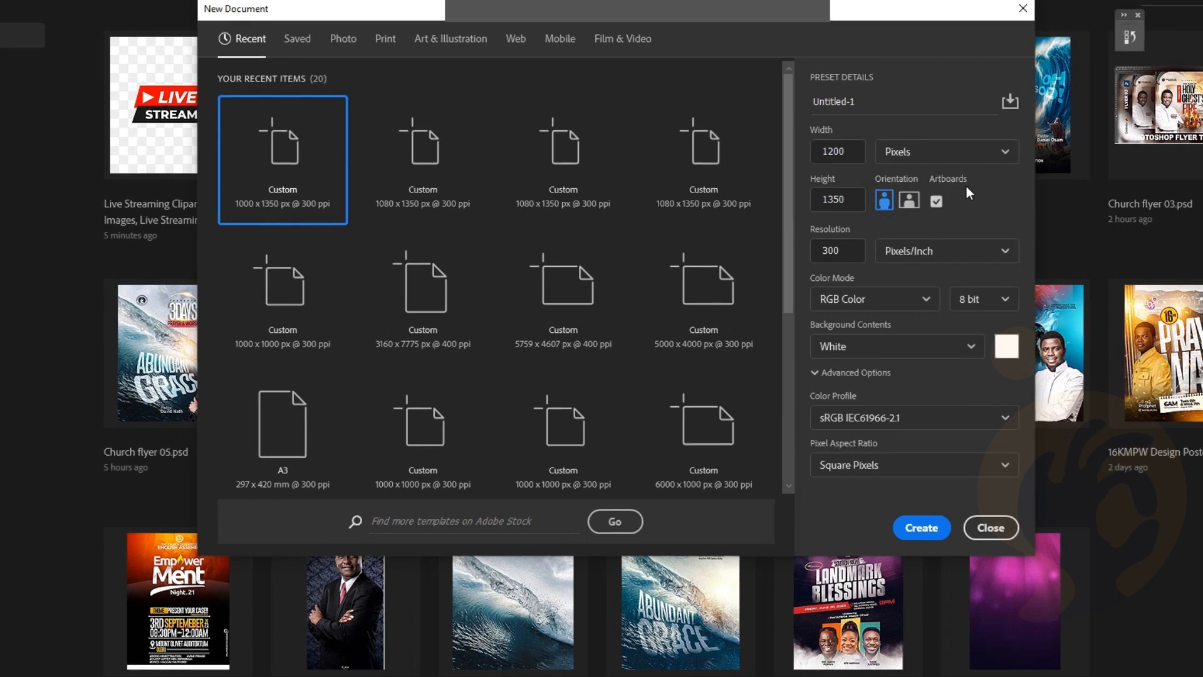
left_click(934, 202)
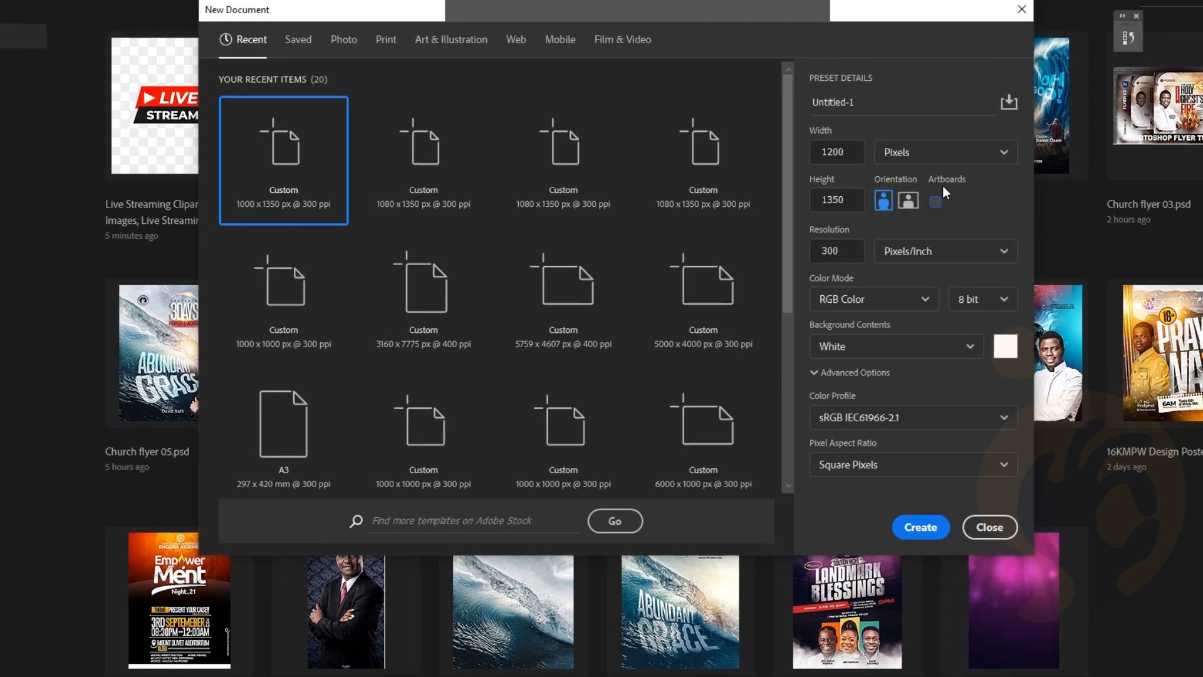
left_click(935, 202)
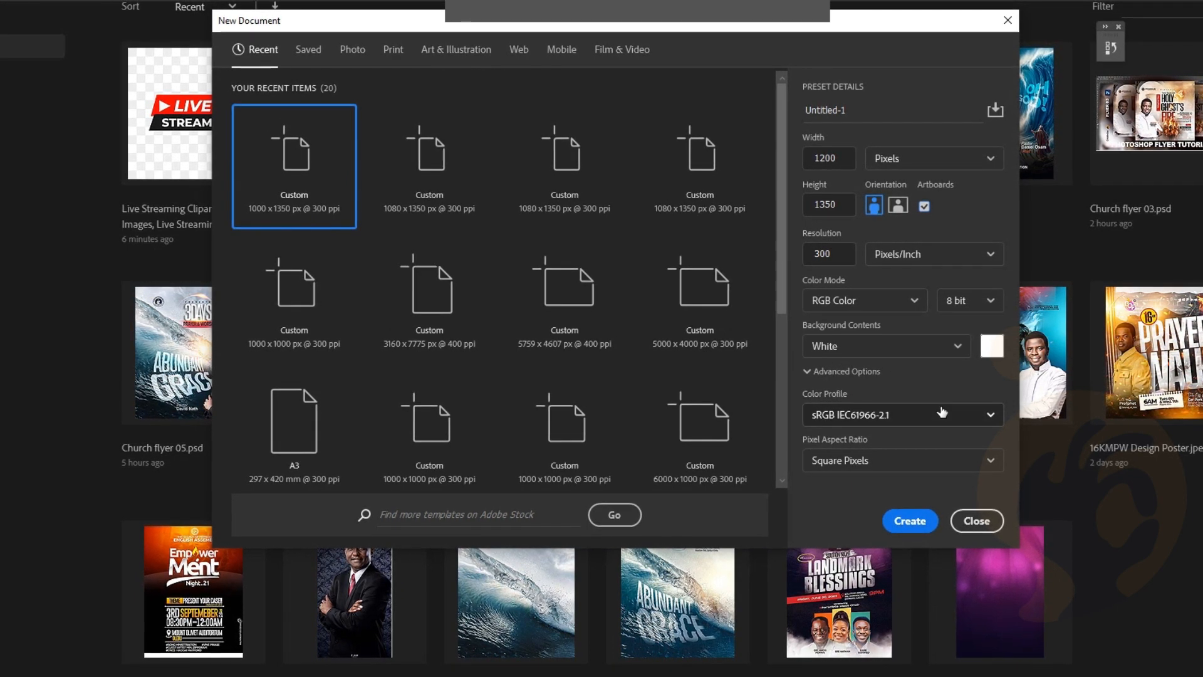
left_click(910, 521)
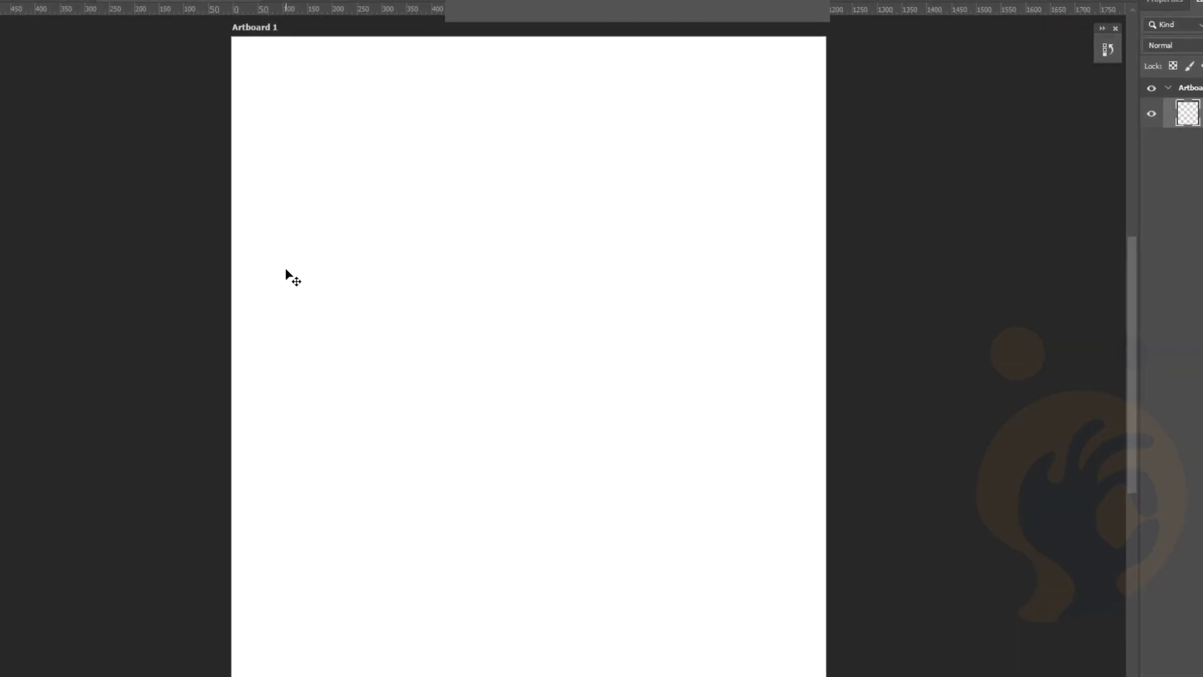
Glance at Church flyer 05, return to the blank Untitled-1 canvas, and open the File menu
scroll(285, 273, "left", 2)
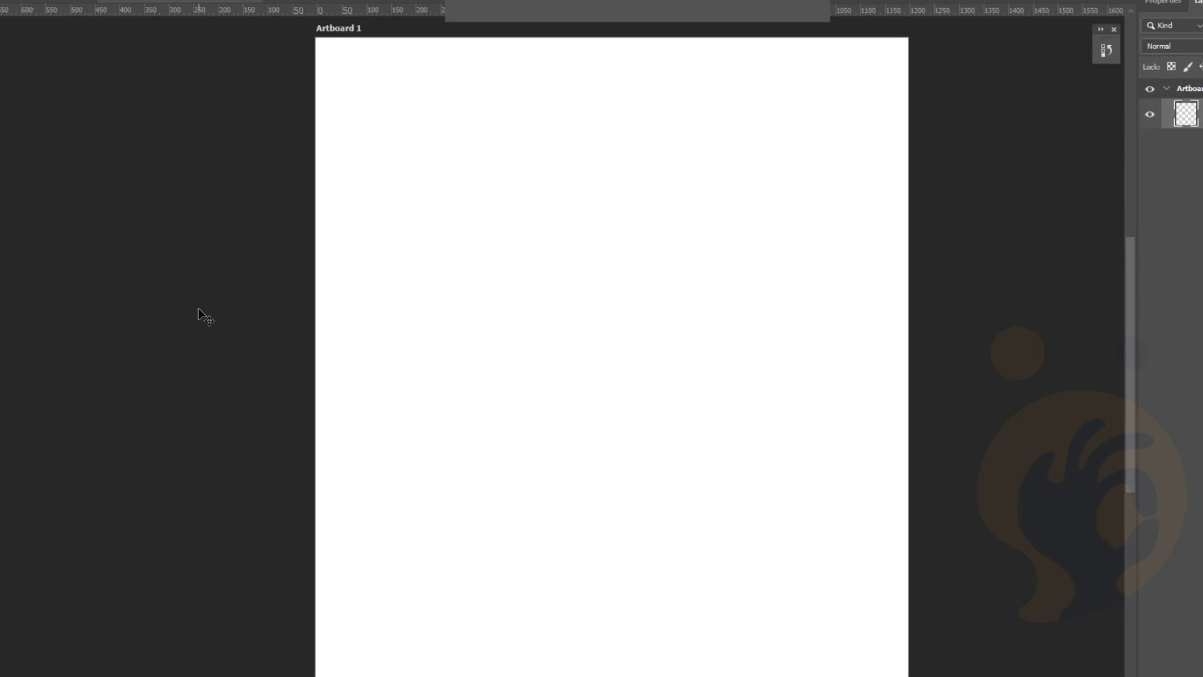
left_click(13, 2)
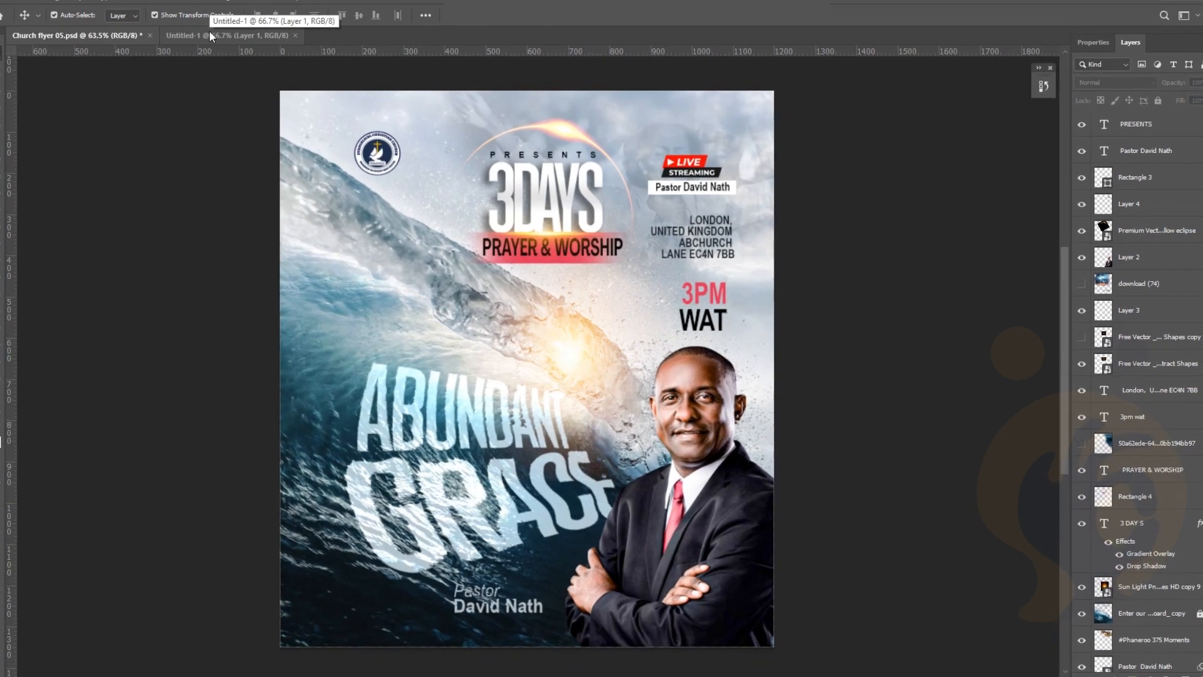
left_click(215, 39)
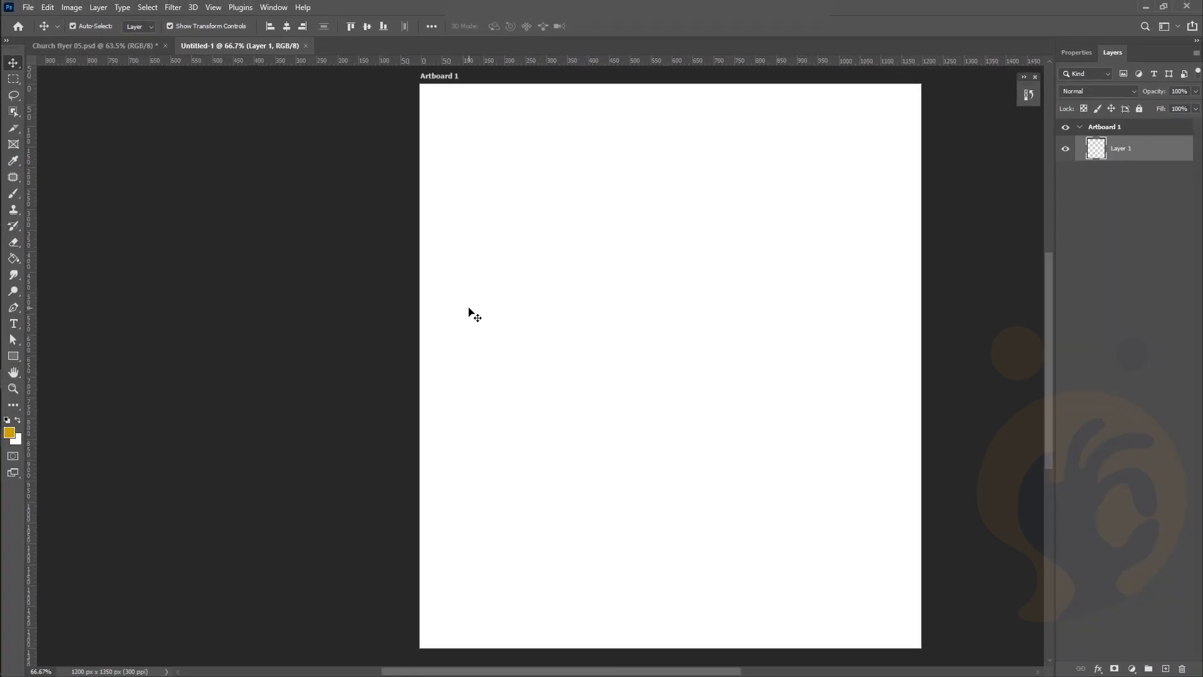
scroll(615, 321, "down", 1)
scroll(615, 321, "left", 2)
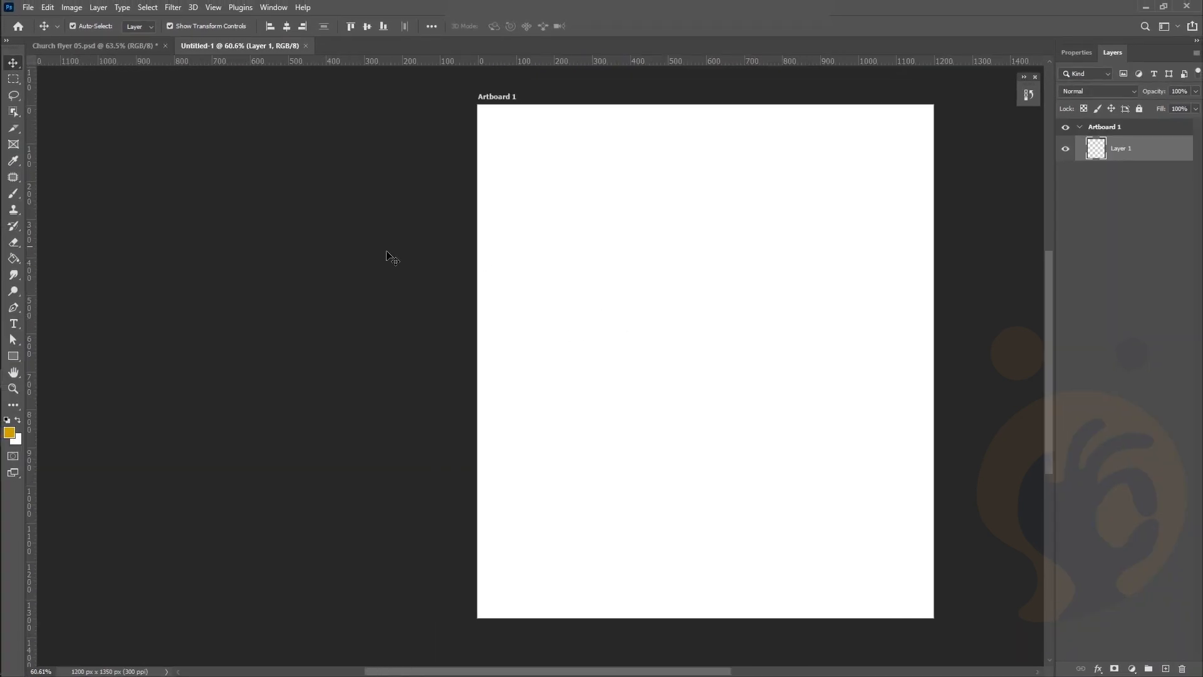
scroll(388, 254, "left", 2)
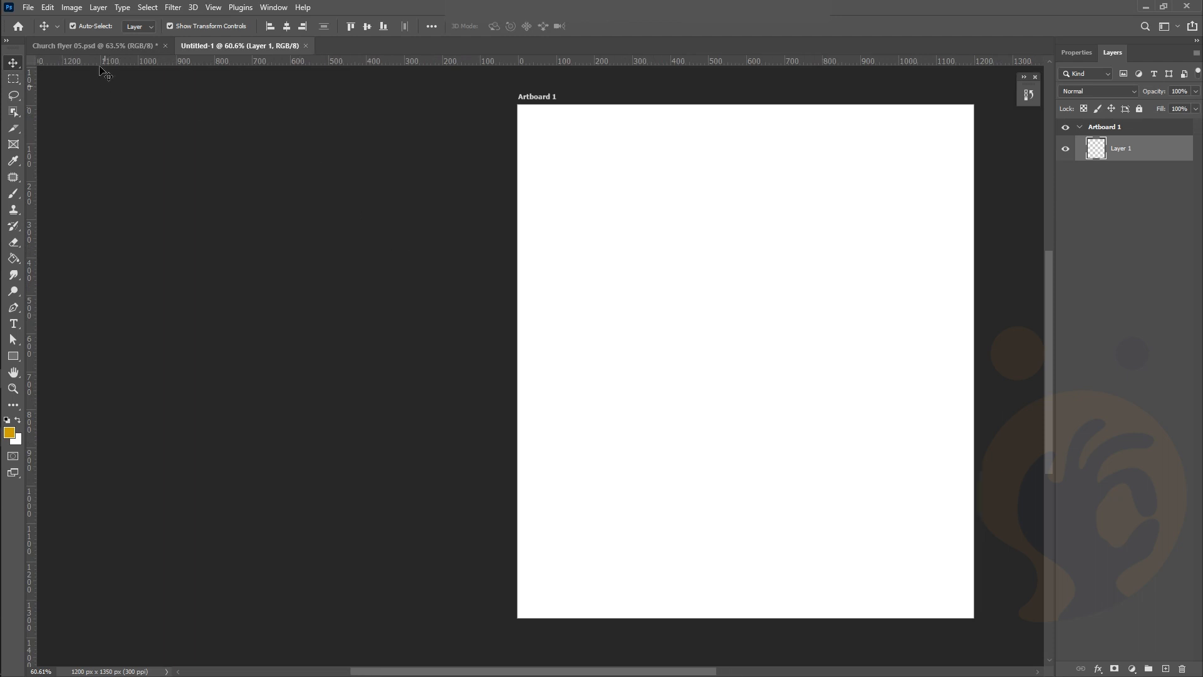
scroll(221, 257, "left", 1)
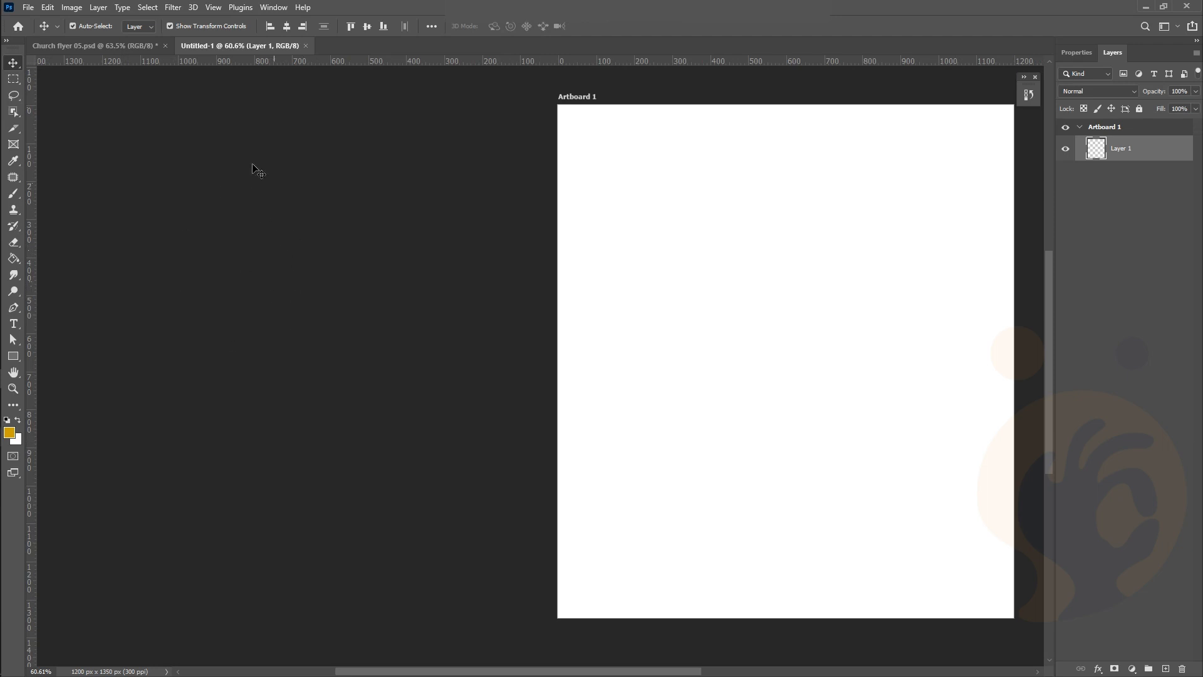
left_click(28, 7)
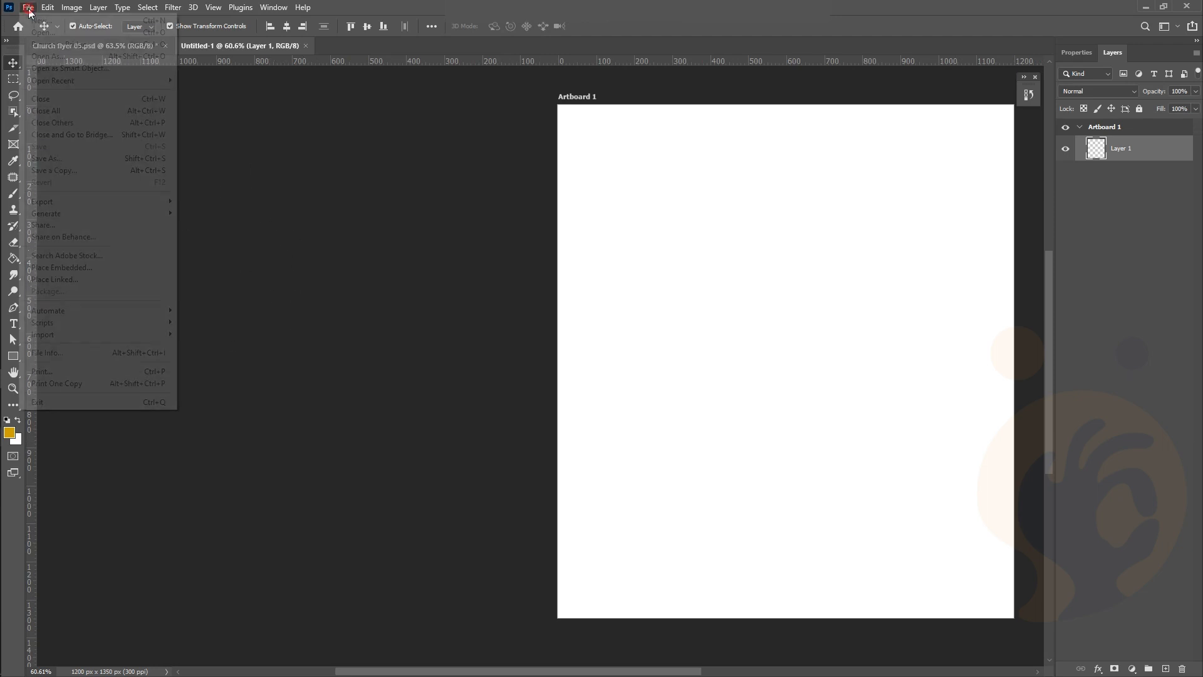
Place Church flyer 05 copy from My Youtube as embedded and drag it left of the artboard
left_click(93, 266)
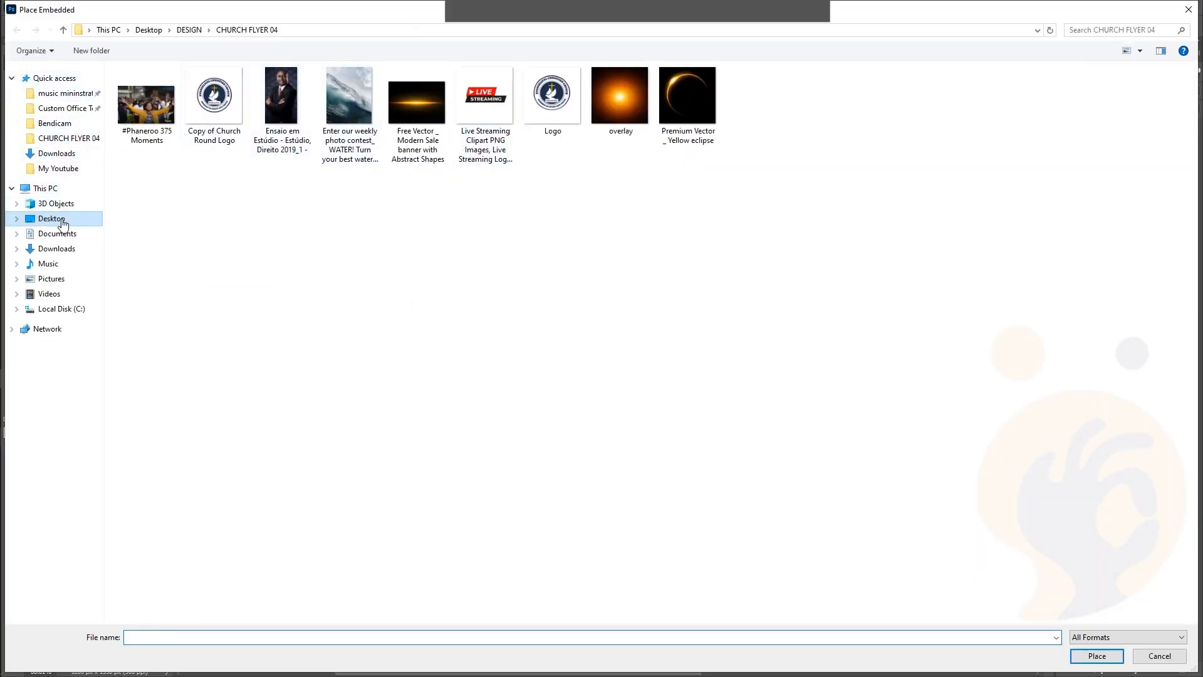
left_click(72, 168)
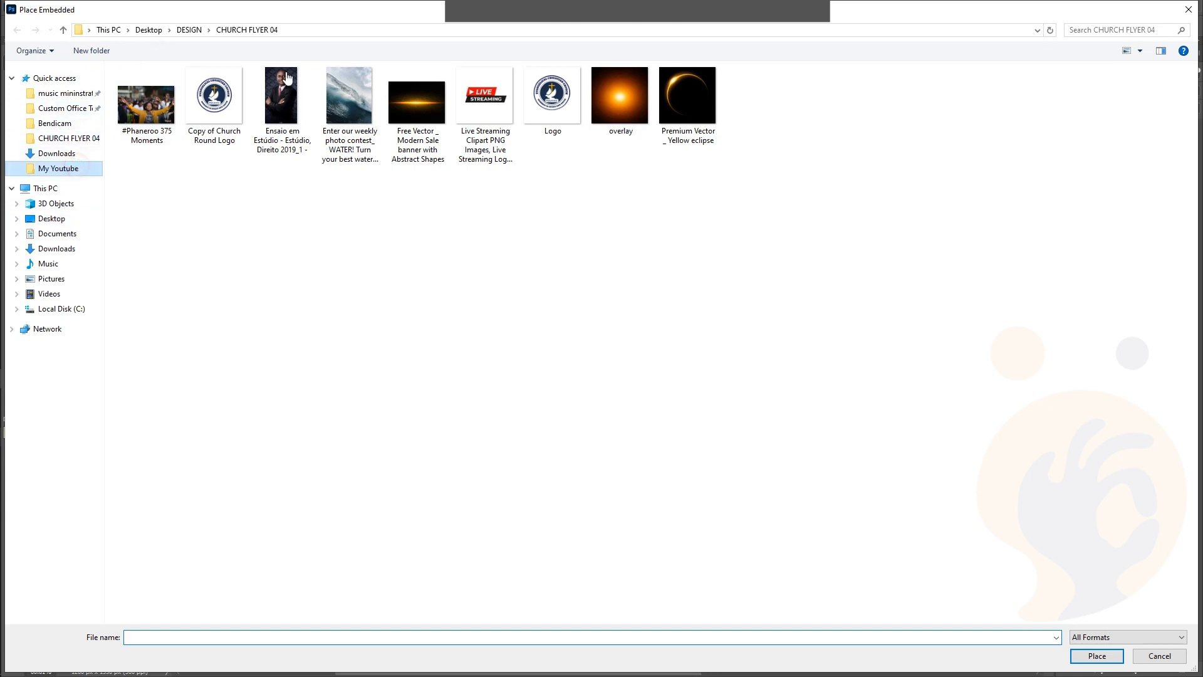
double_click(756, 103)
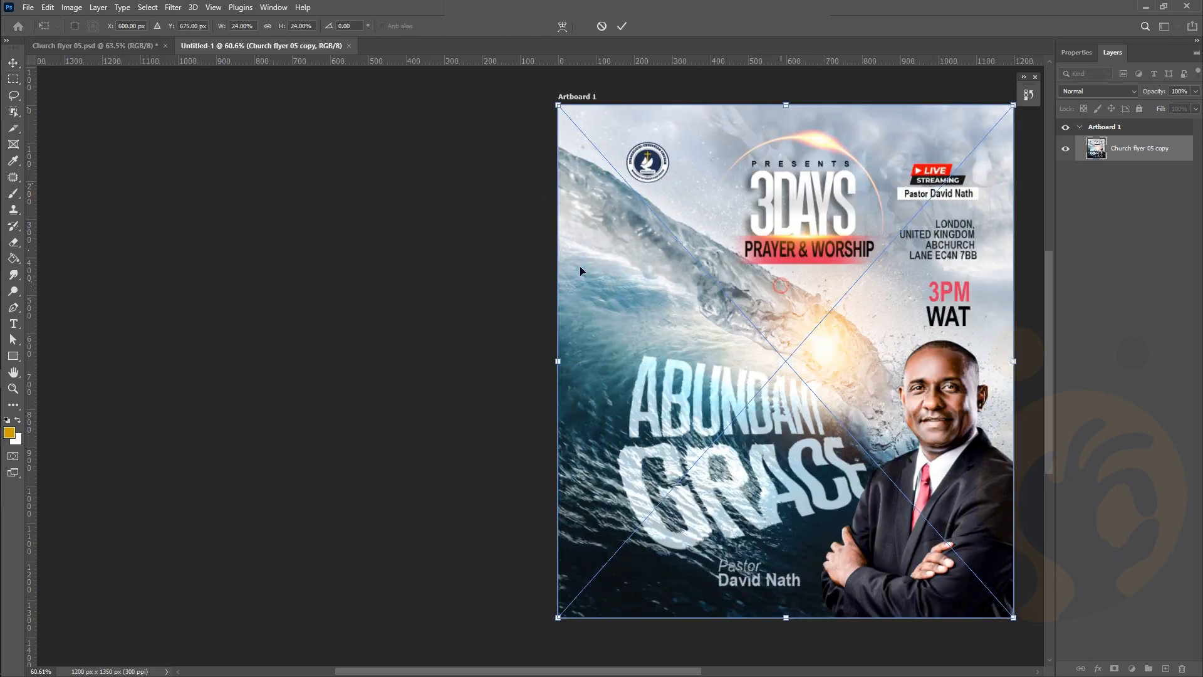
left_click_drag(580, 270, 275, 290)
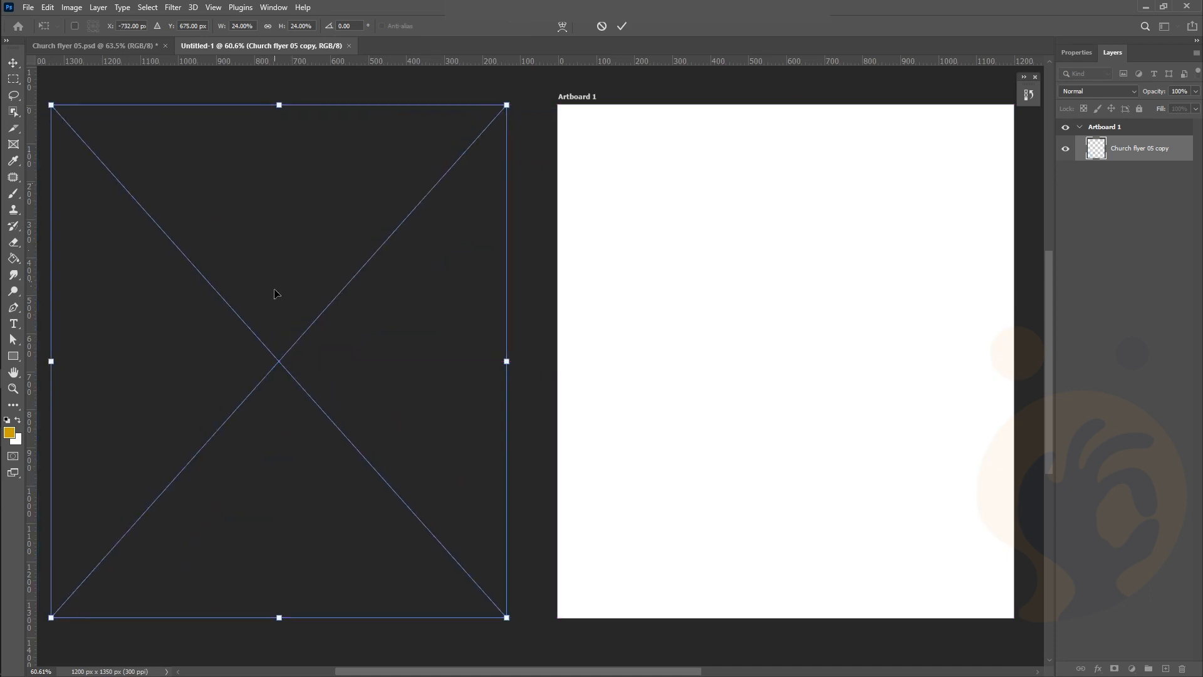
Commit the placed flyer so it sits outside Artboard 1, then deselect it
left_click(622, 26)
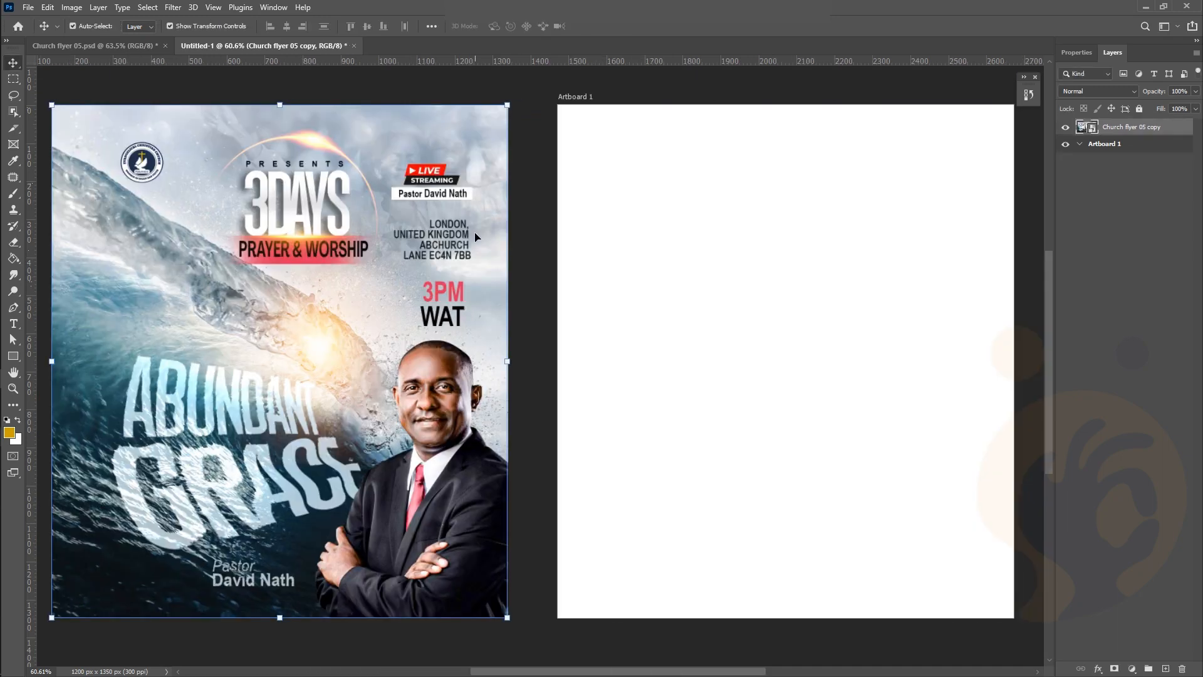
scroll(475, 237, "left", 2)
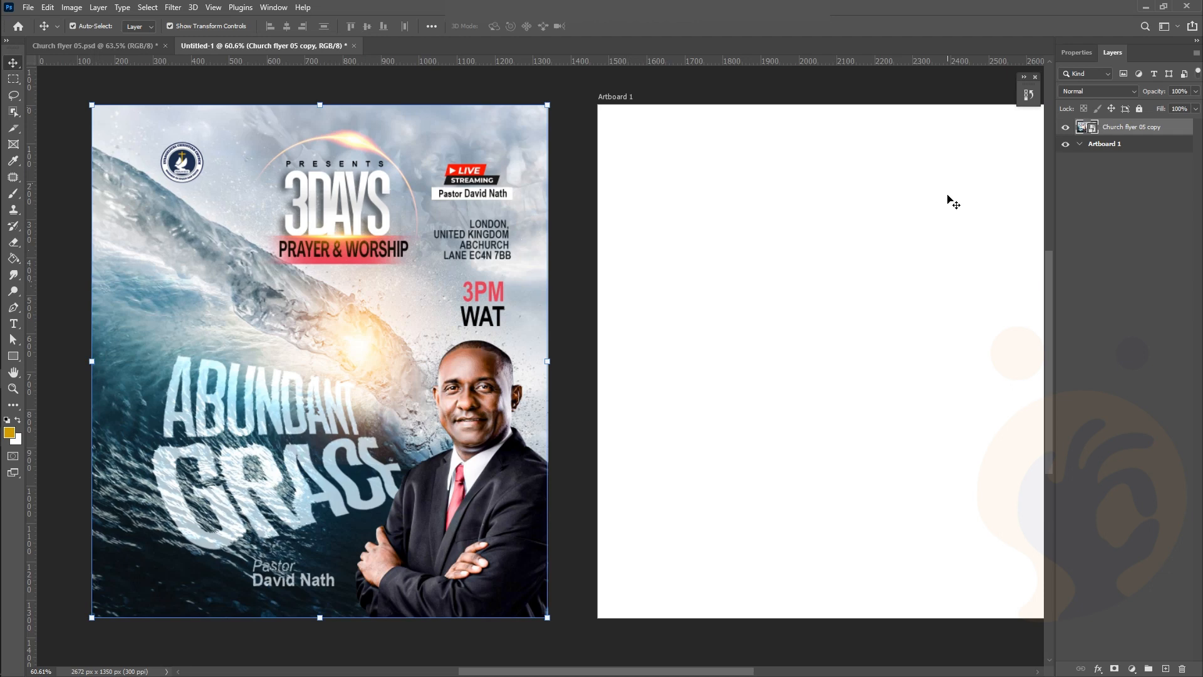
scroll(949, 198, "right", 1)
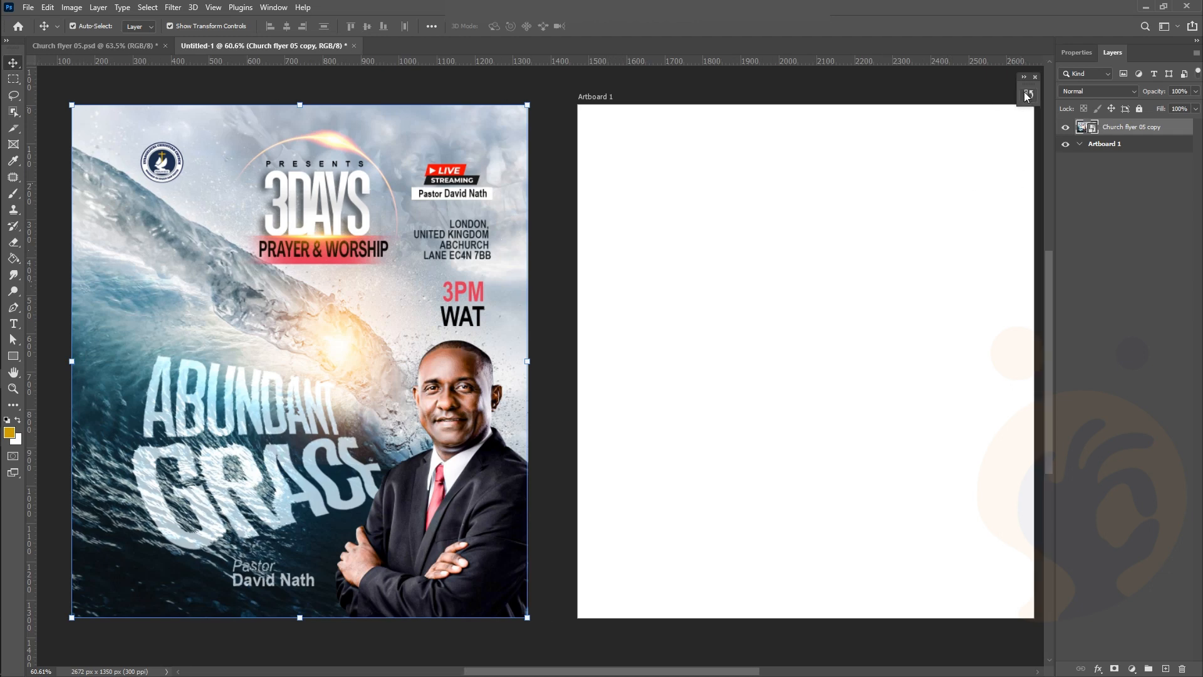
left_click(708, 101)
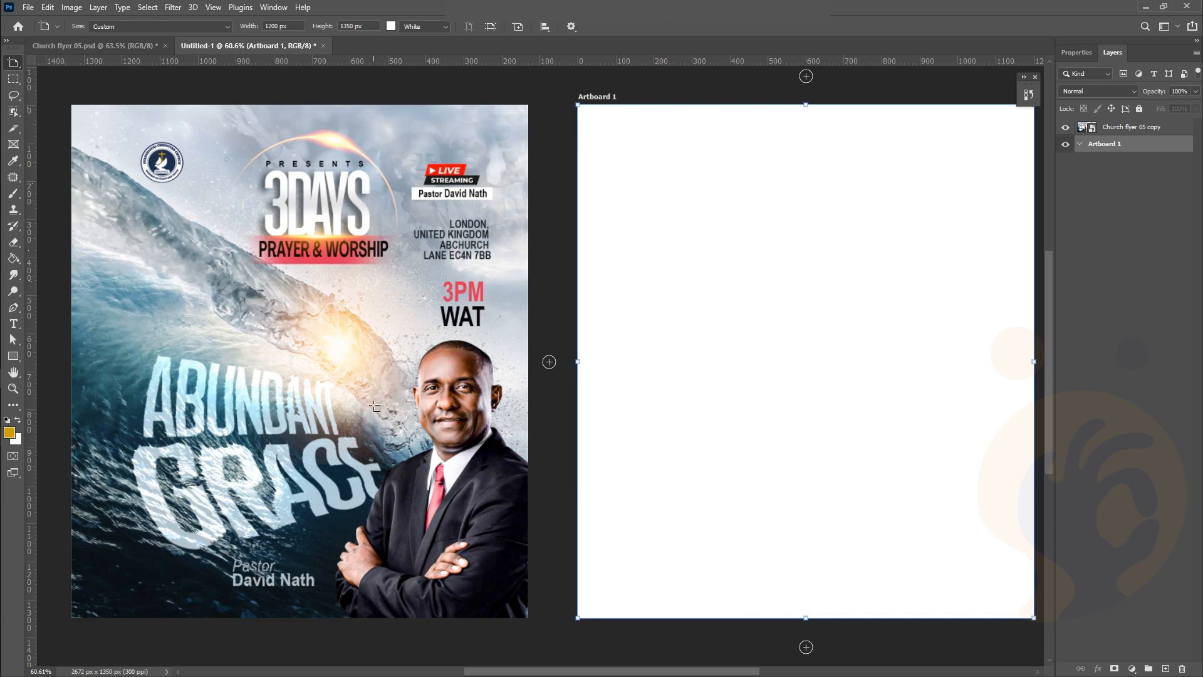
key("v")
left_click_drag(543, 101, 275, 119)
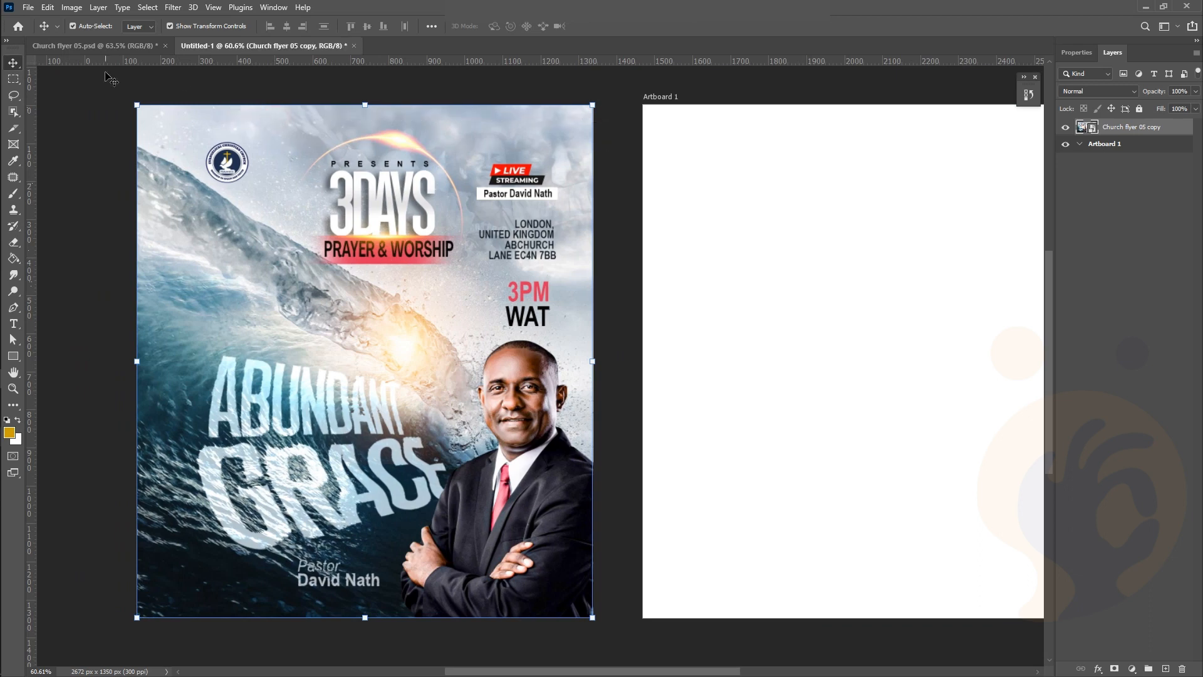
left_click(529, 87)
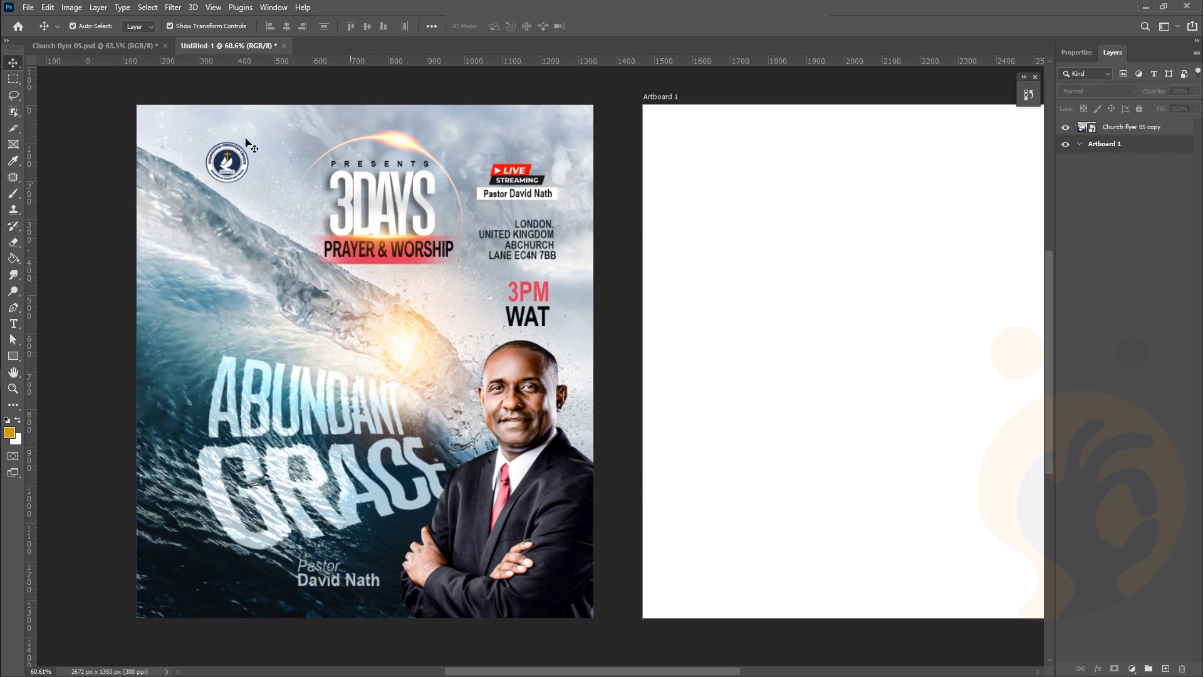
mouse_move(3, 160)
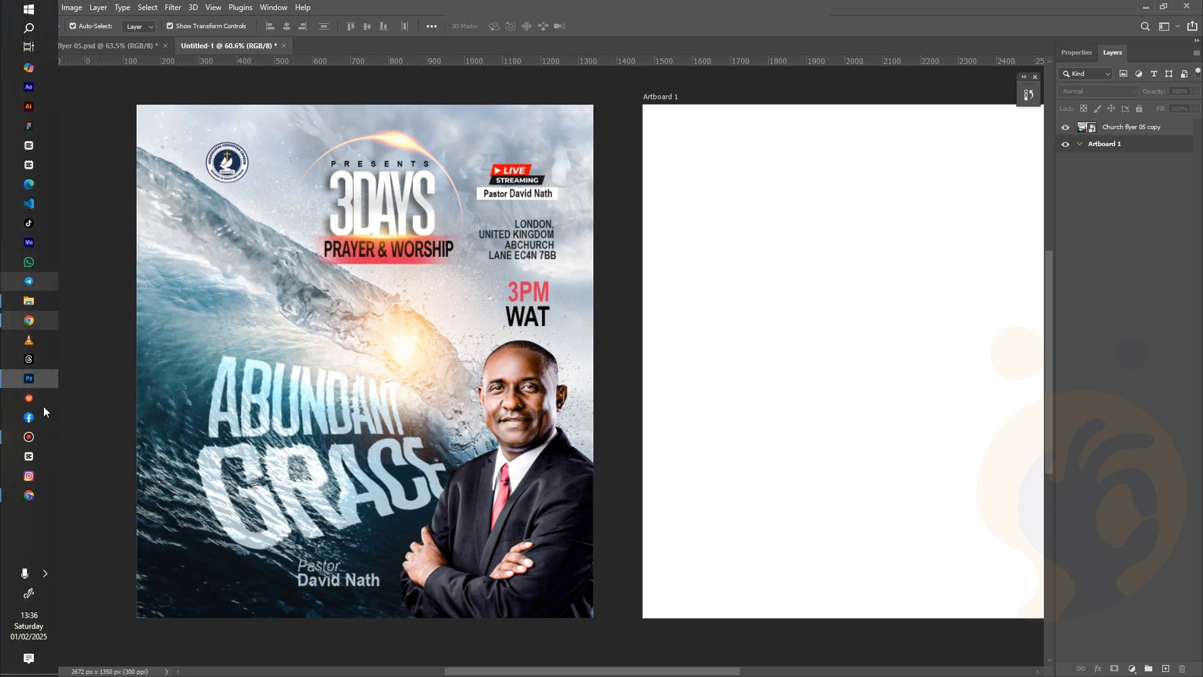
Drag the 'Enter our weekly photo contest_ WATER!' wave photo from CHURCH FLYER 04 into Photoshop
left_click(26, 305)
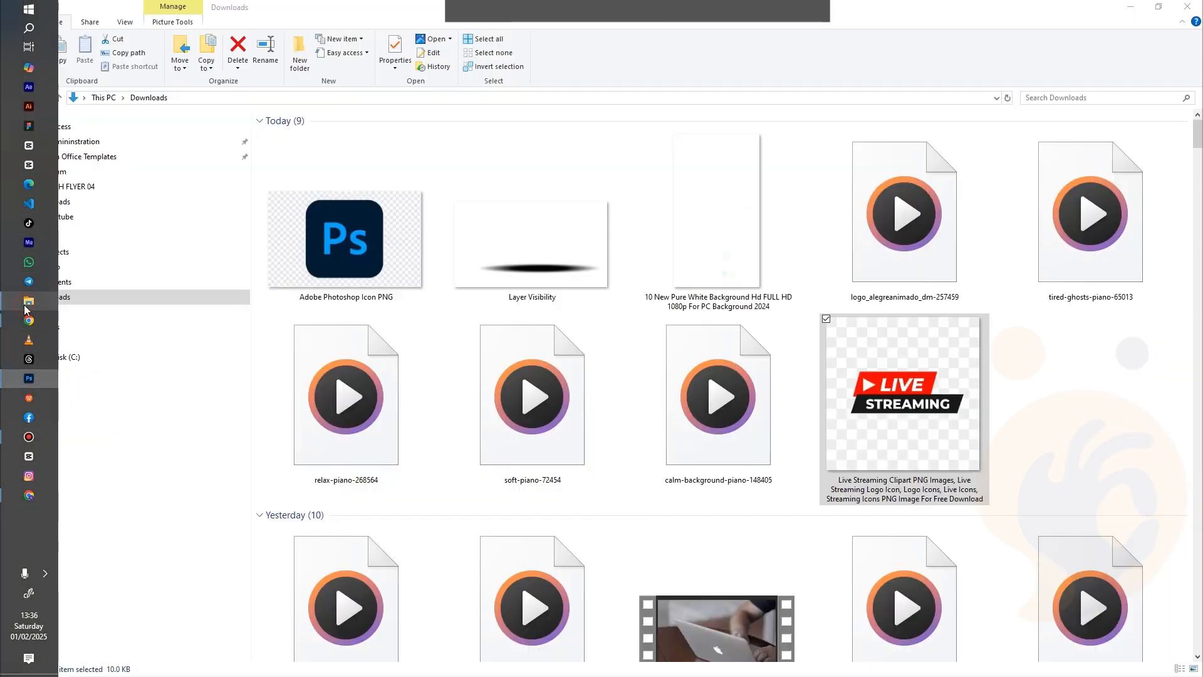
left_click(14, 99)
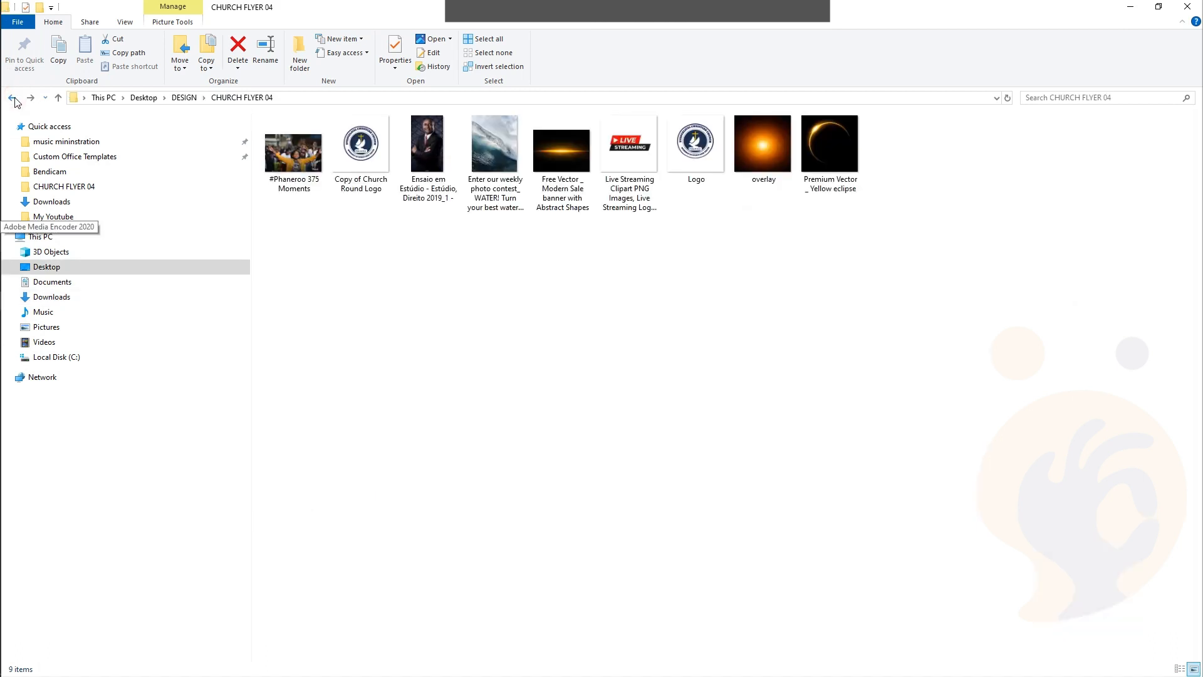
left_click(13, 98)
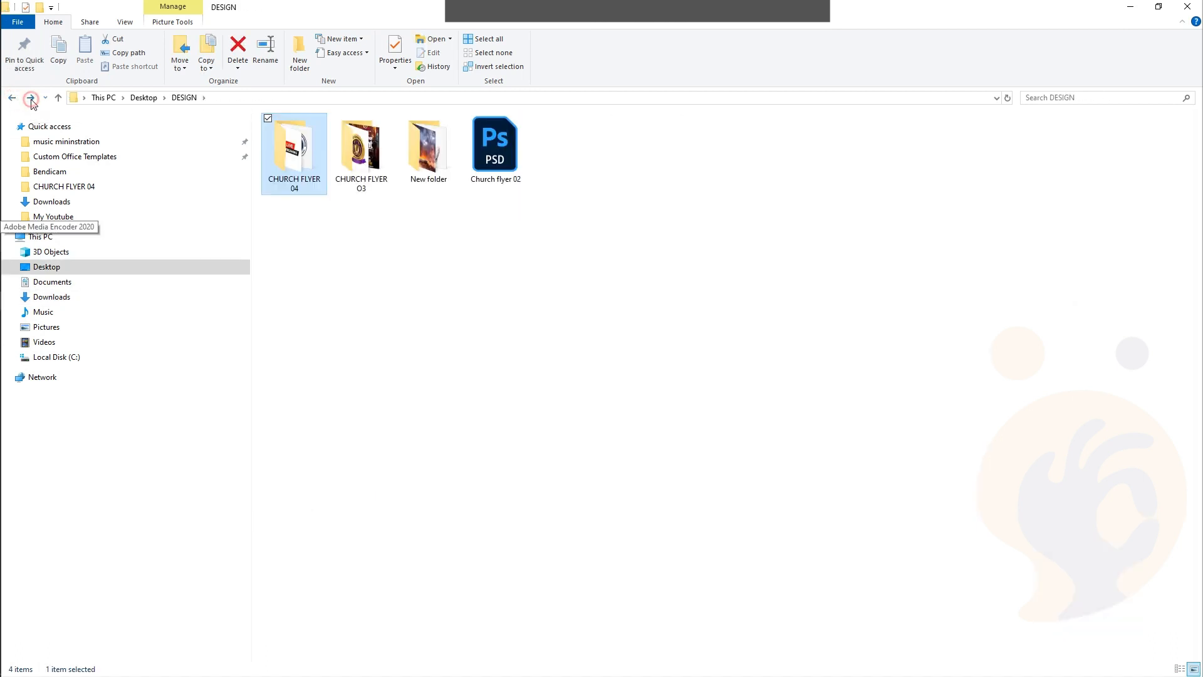
left_click(30, 97)
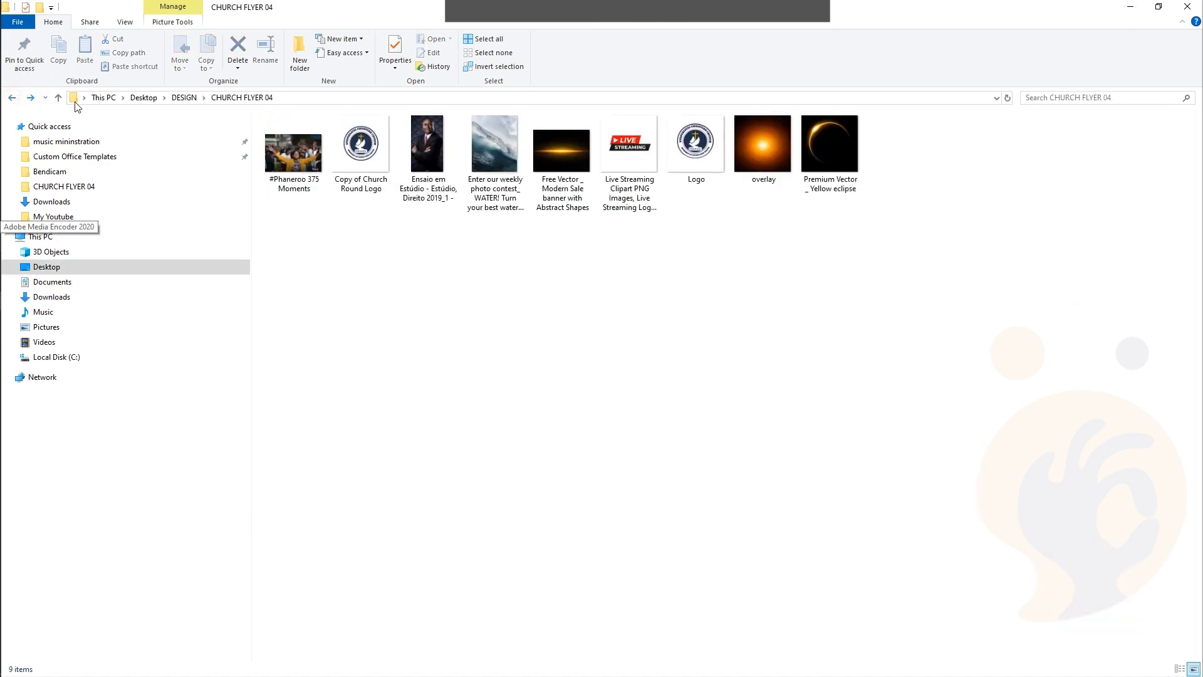
left_click(519, 166)
left_click_drag(495, 153, 656, 288)
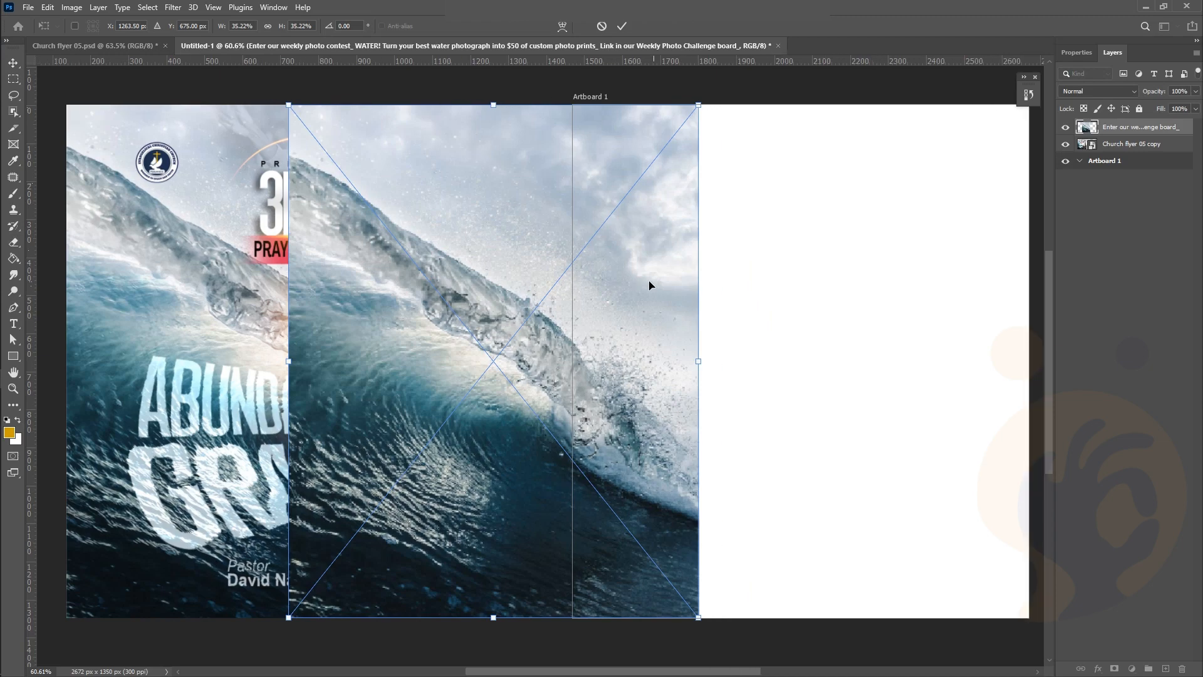
Scale the wave photo to cover Artboard 1 at 39.29%, commit it, and lock the layer
left_click_drag(582, 265, 856, 268)
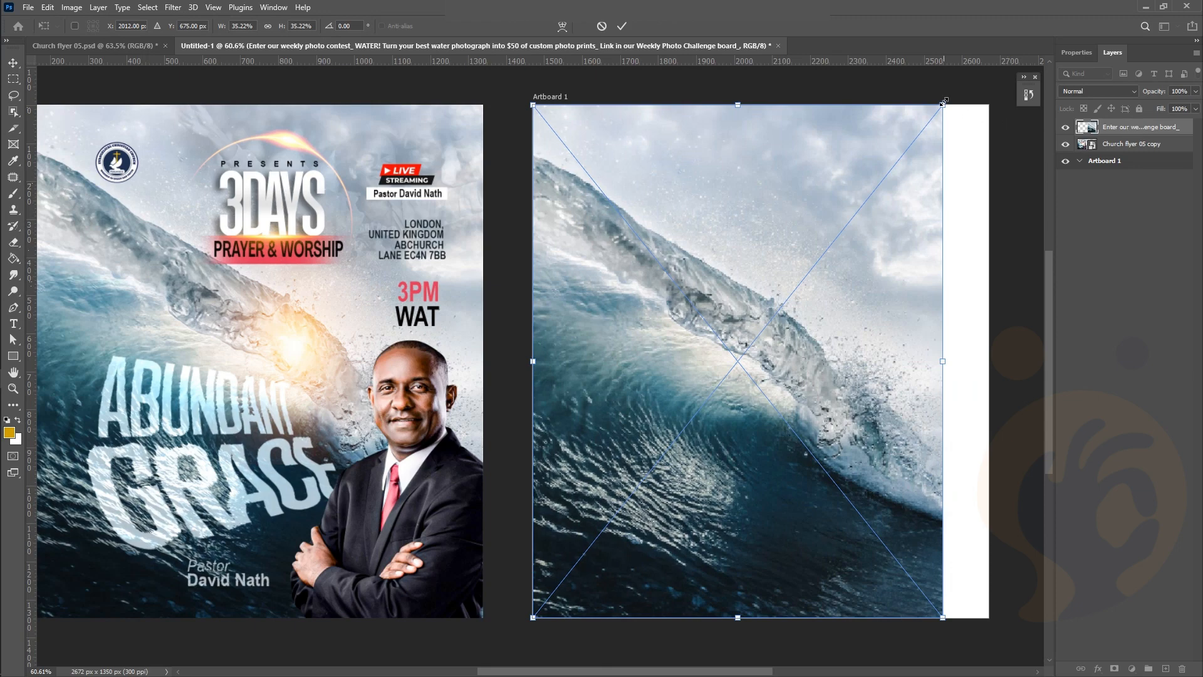
left_click_drag(952, 95, 1022, 66)
left_click_drag(974, 174, 974, 198)
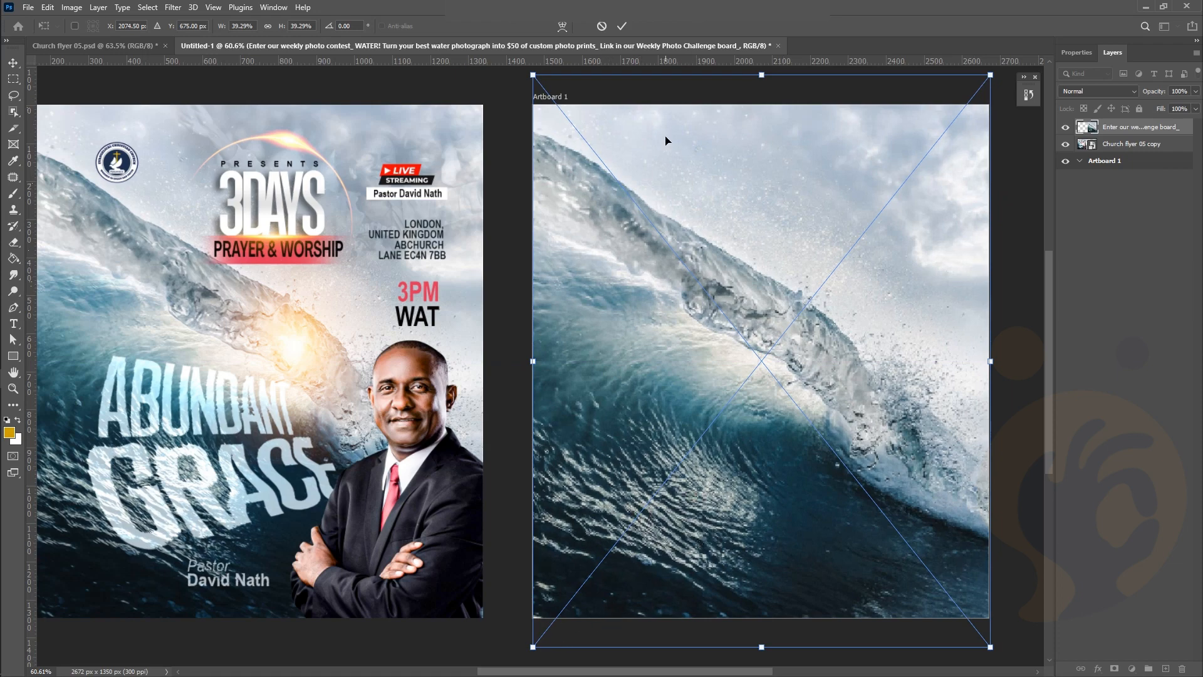
left_click(622, 26)
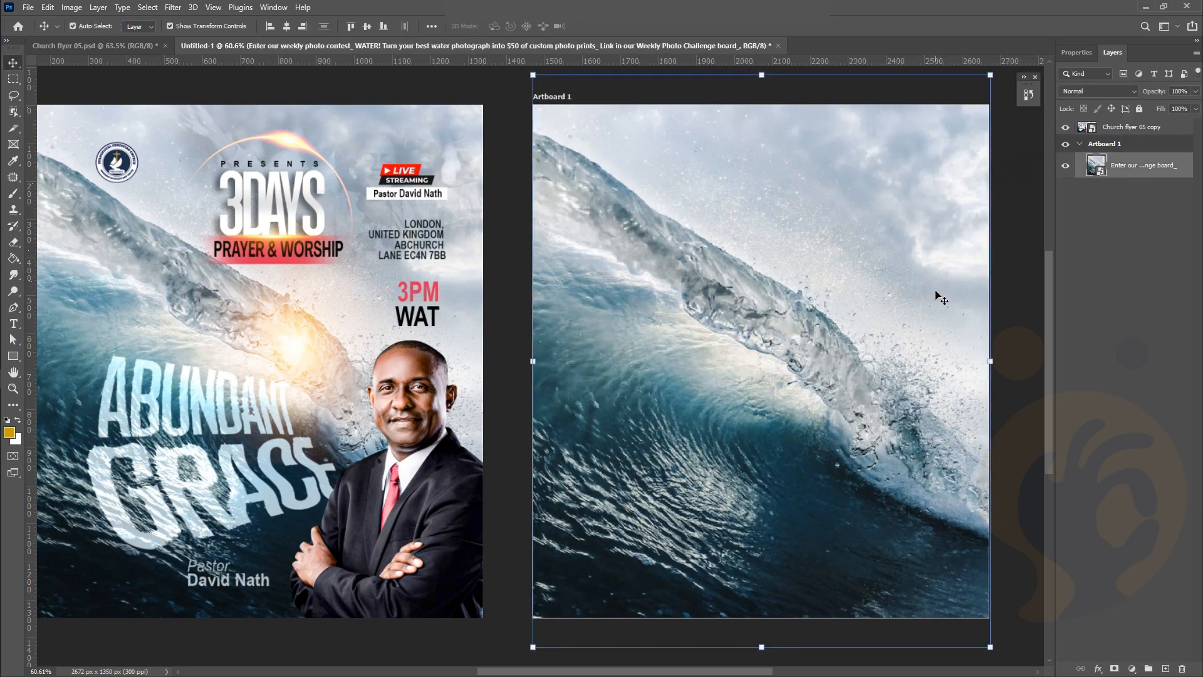
left_click(1139, 109)
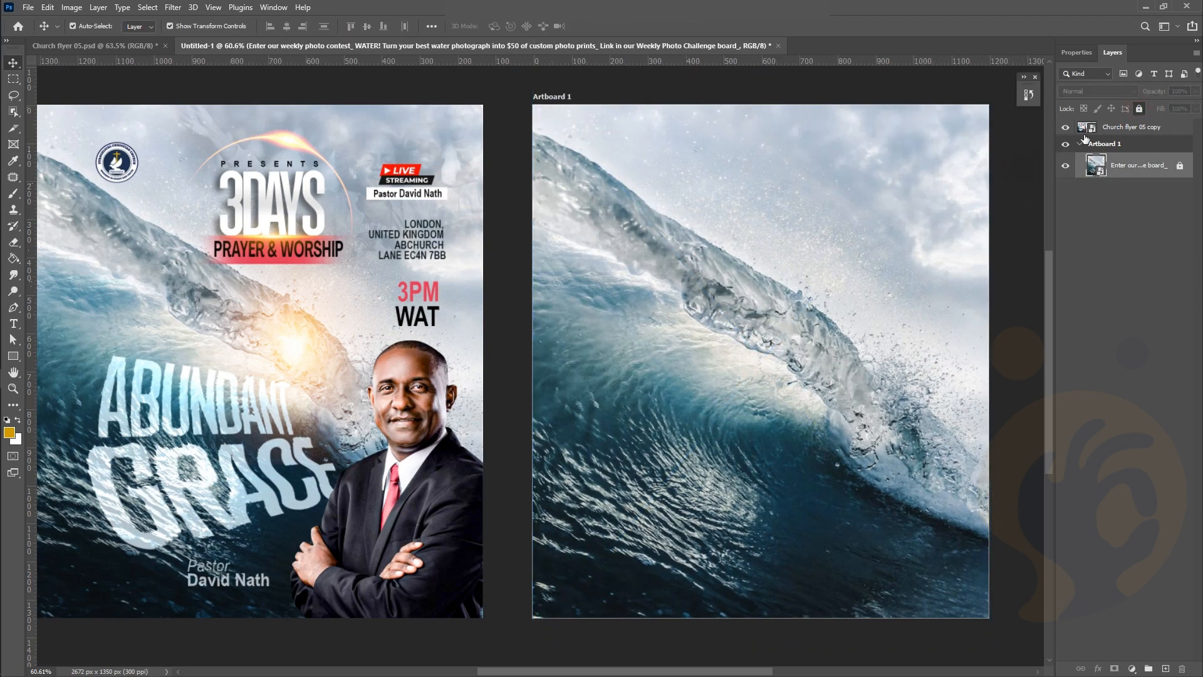
left_click(929, 196)
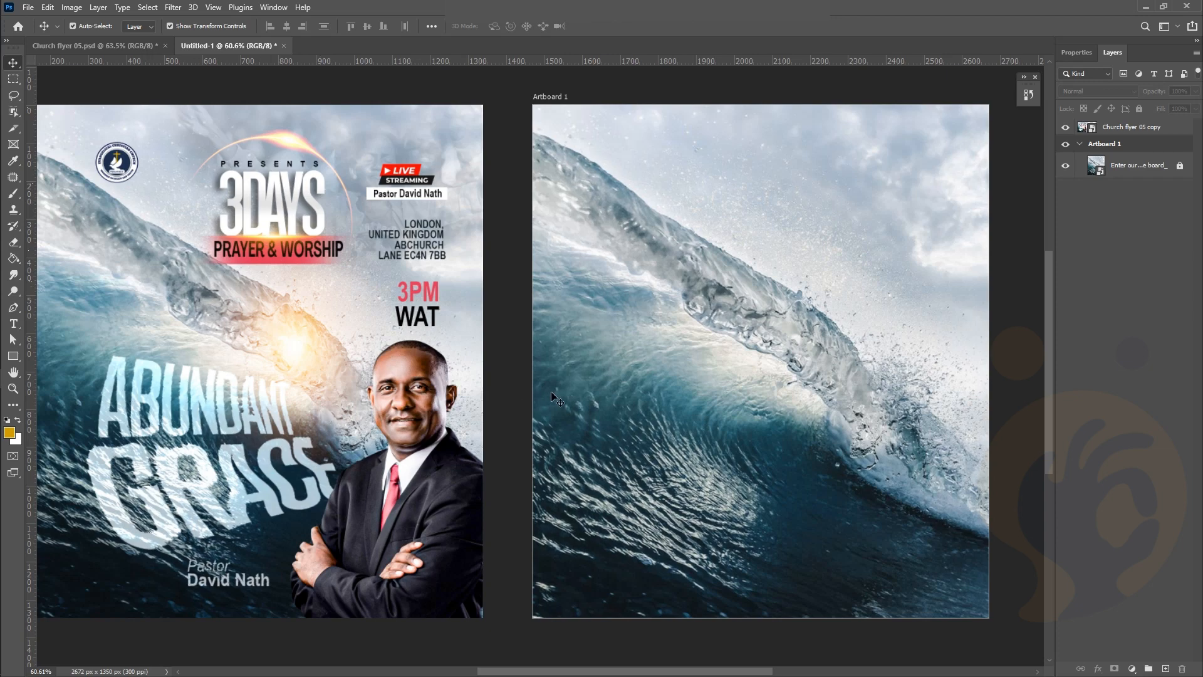
scroll(339, 456, "left", 2)
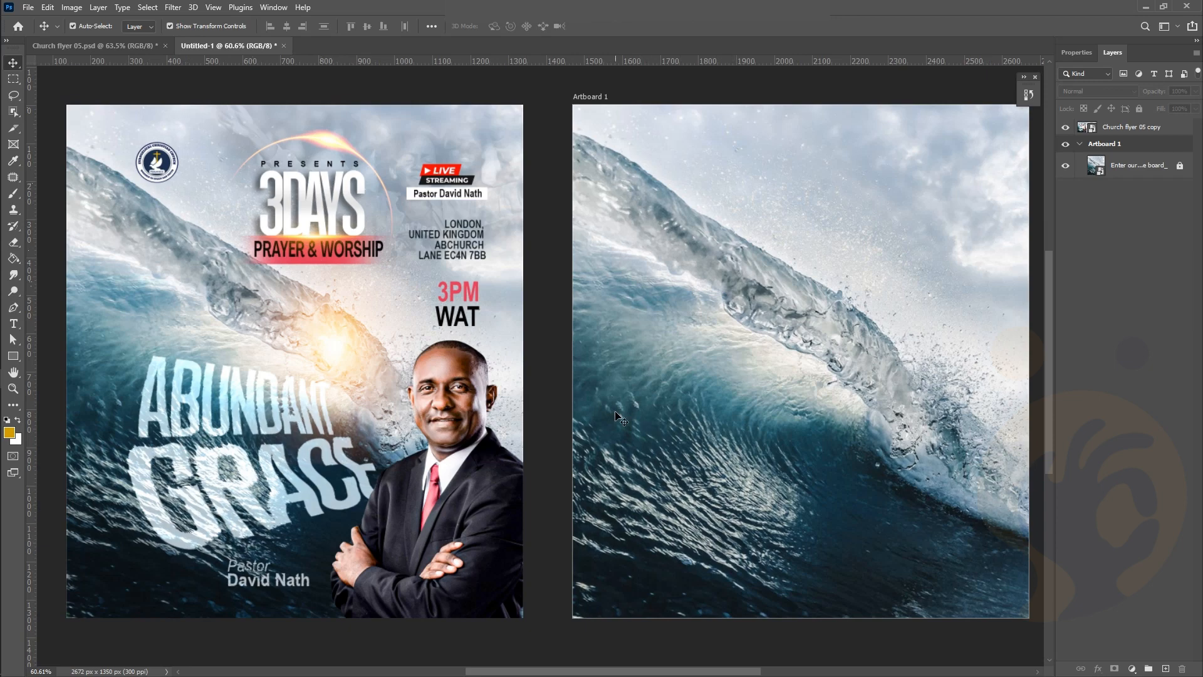
scroll(567, 476, "right", 1)
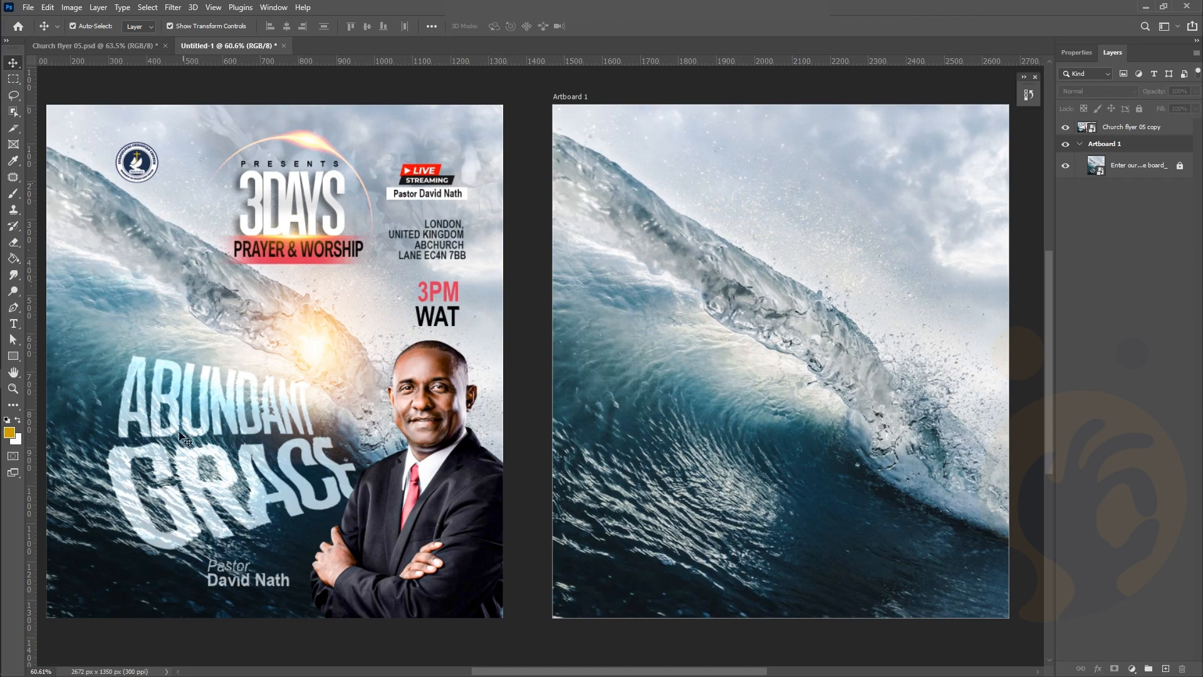
left_click(13, 326)
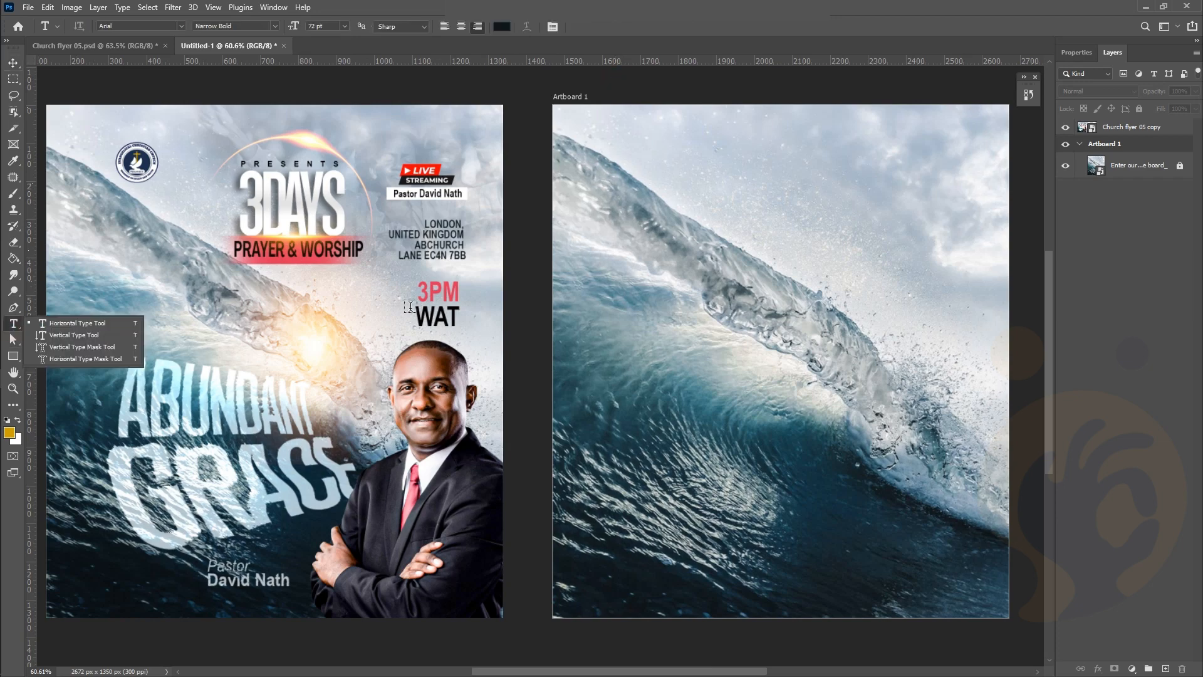
Type ABUNDANT as a new text layer and move it onto the middle of the wave artboard
left_click(649, 381)
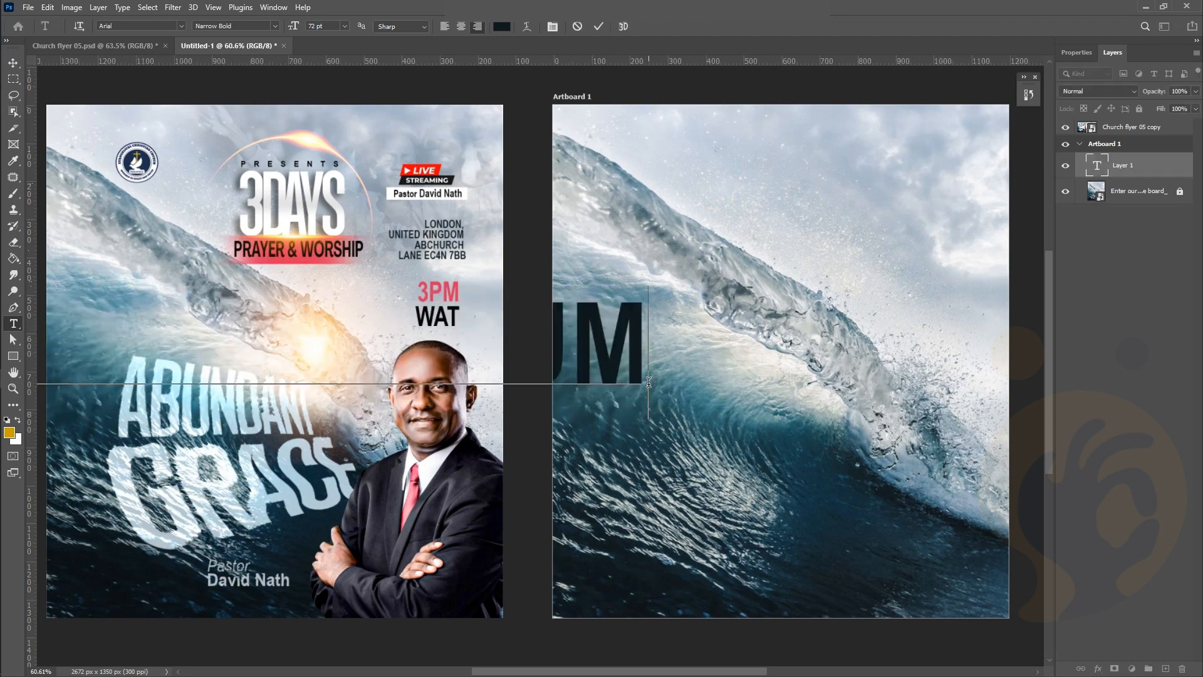
type("AB")
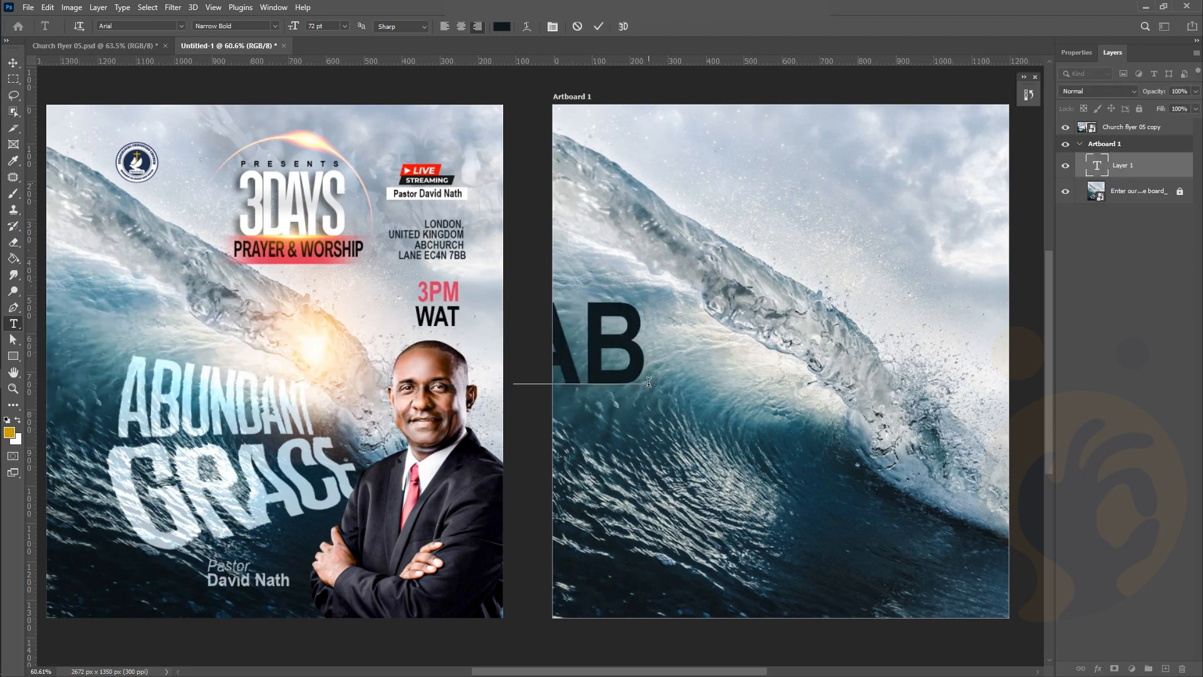
type("U")
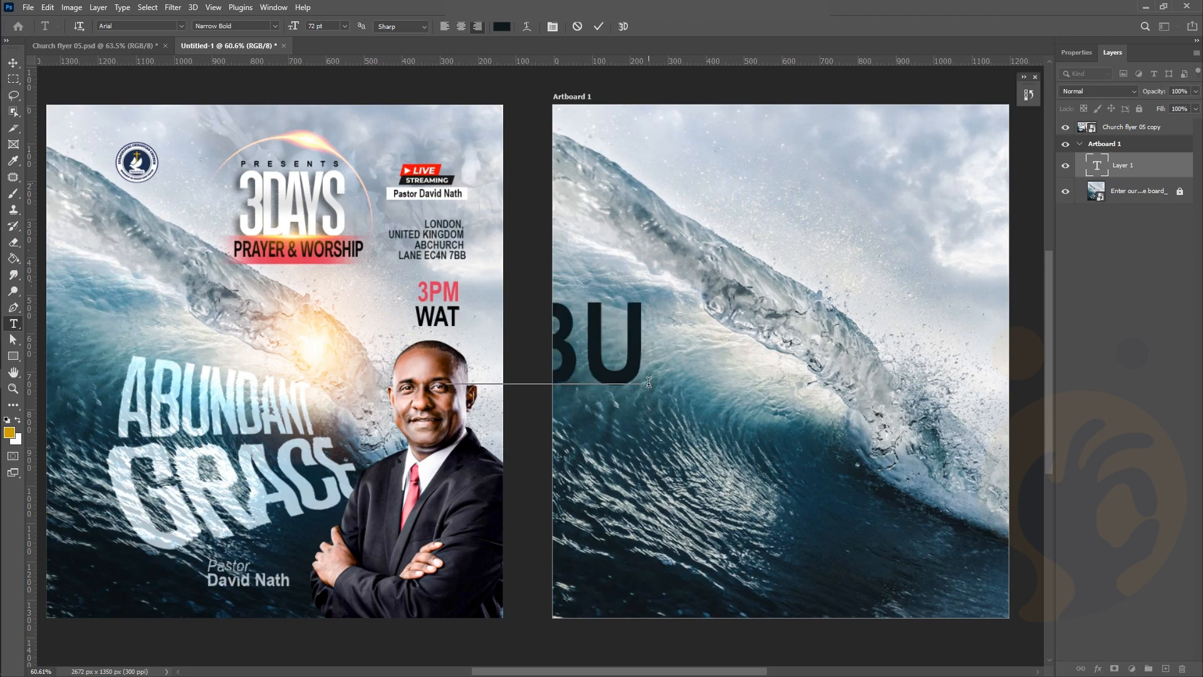
type("N")
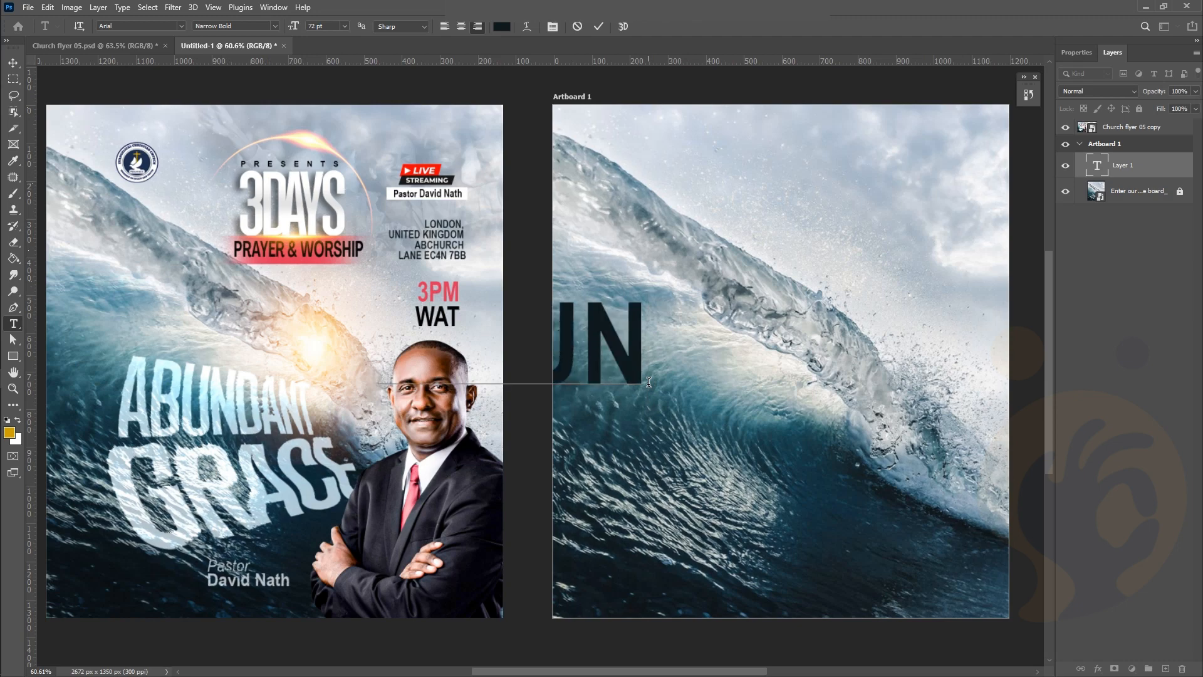
type("DANT")
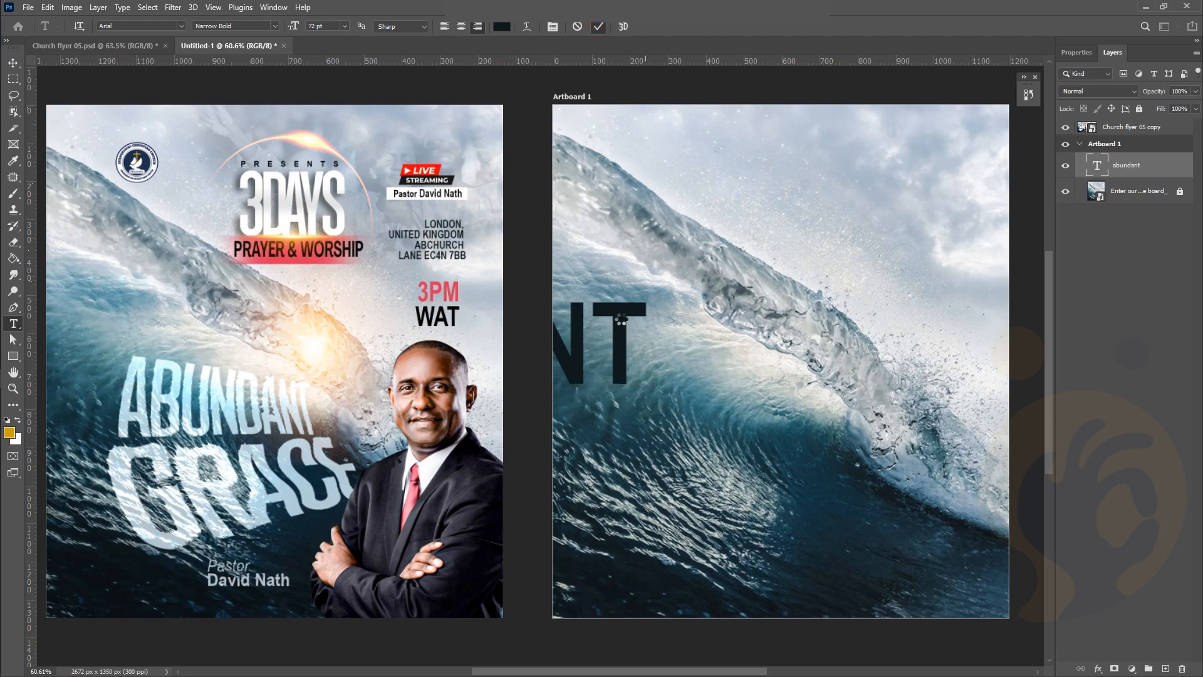
key("ctrl+Return")
key("v")
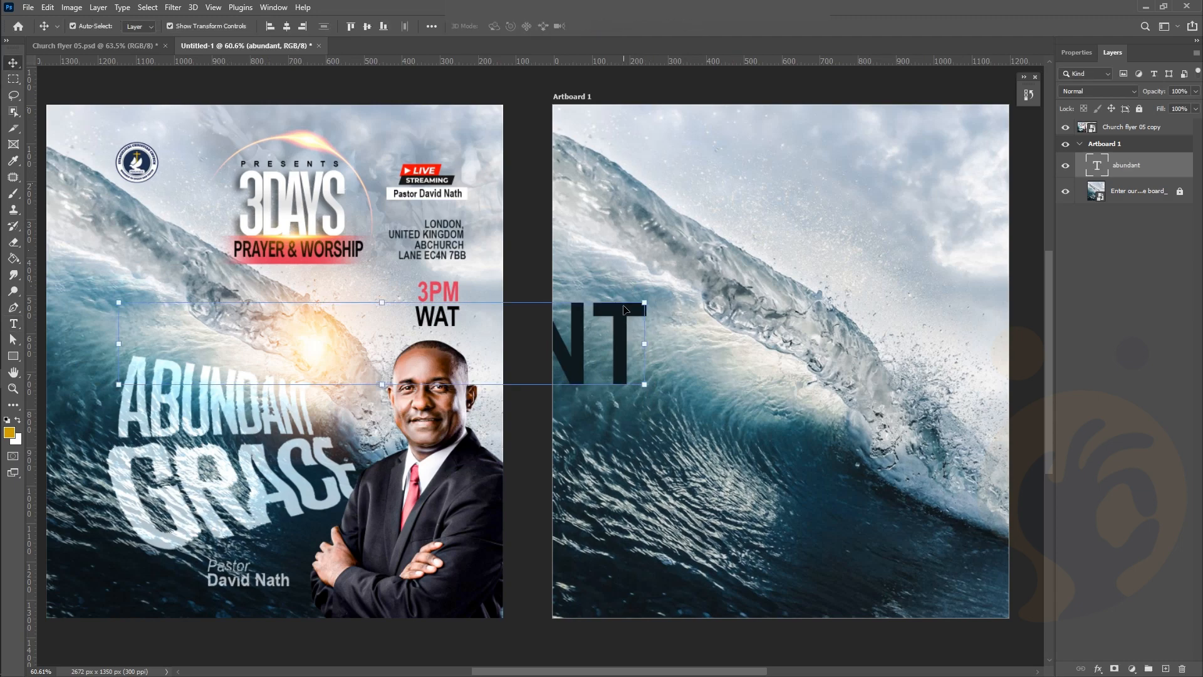
left_click_drag(625, 309, 925, 358)
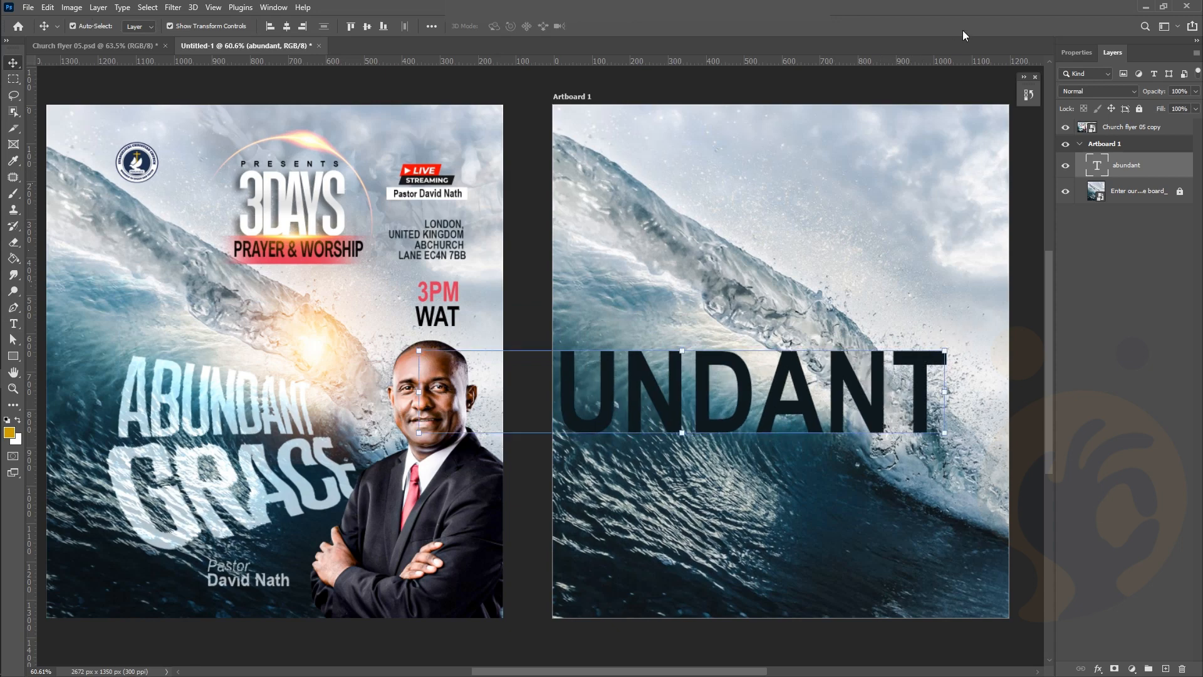
Set the ABUNDANT text colour to white (#ffffff)
left_click(1087, 54)
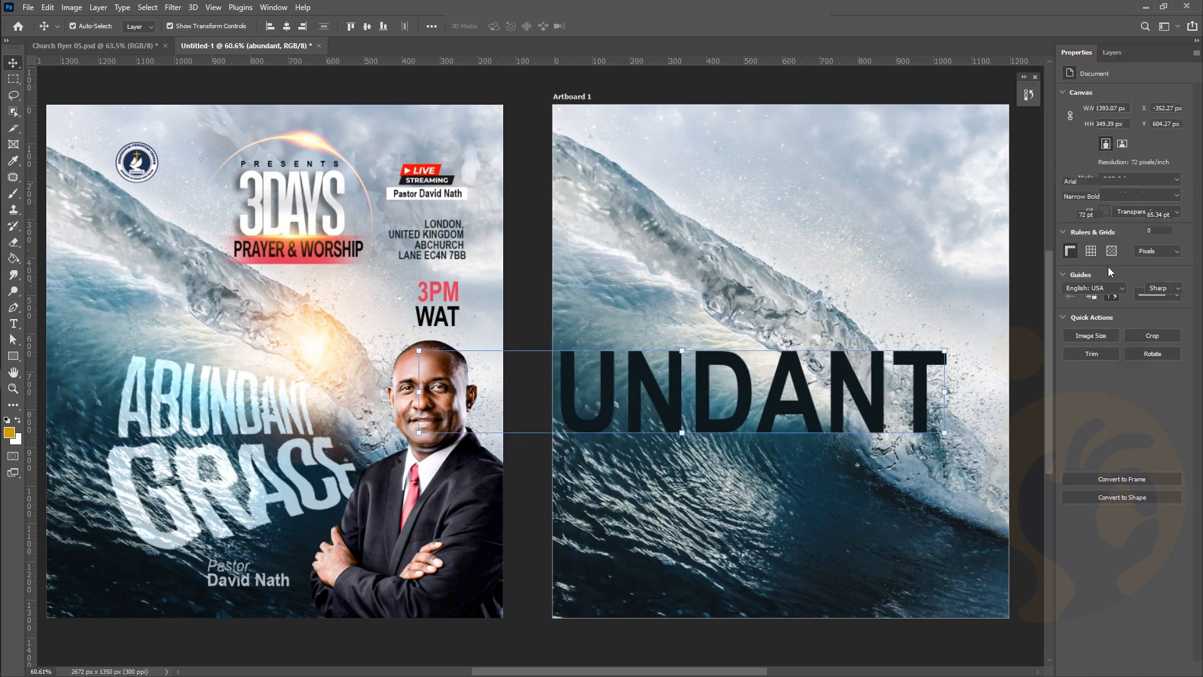
left_click(1162, 261)
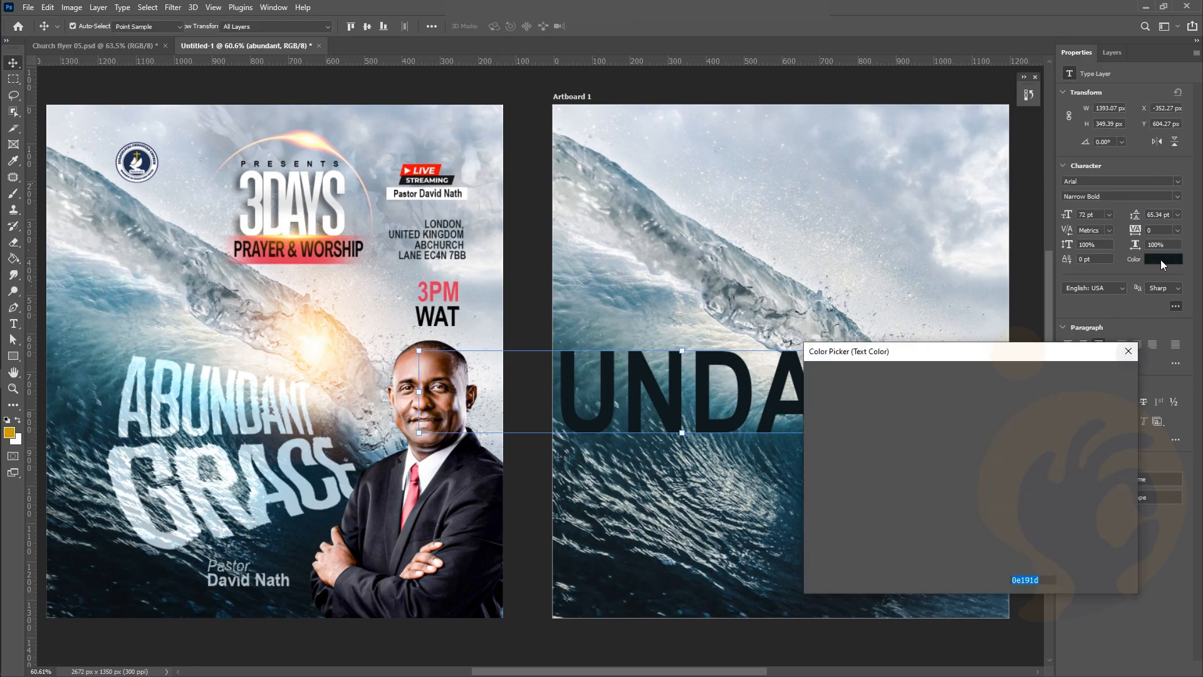
left_click_drag(835, 398, 721, 339)
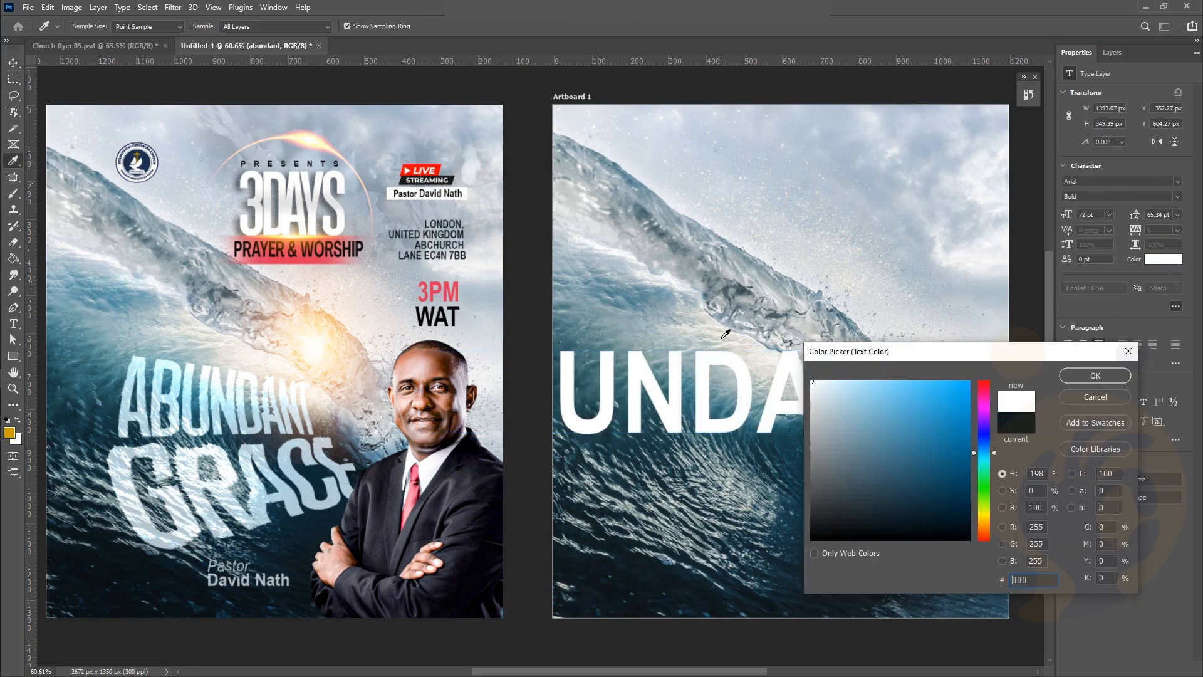
left_click(1094, 375)
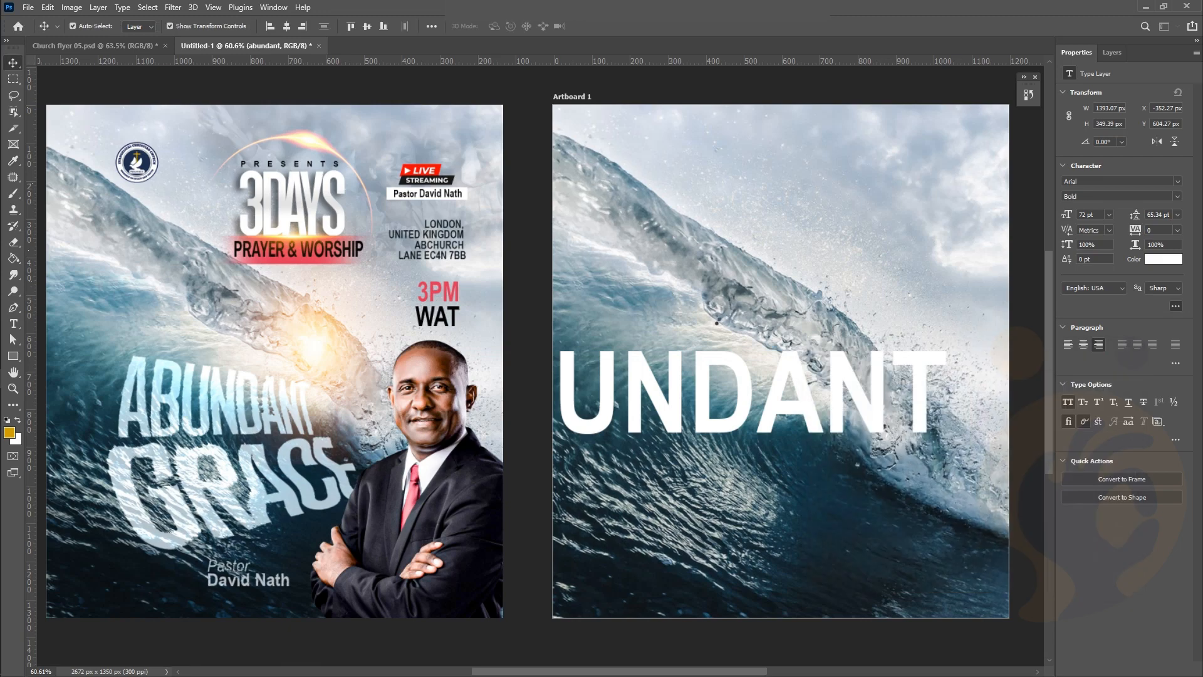
Move ABUNDANT left and shrink it to about 78% with Free Transform
left_click_drag(698, 368, 774, 315)
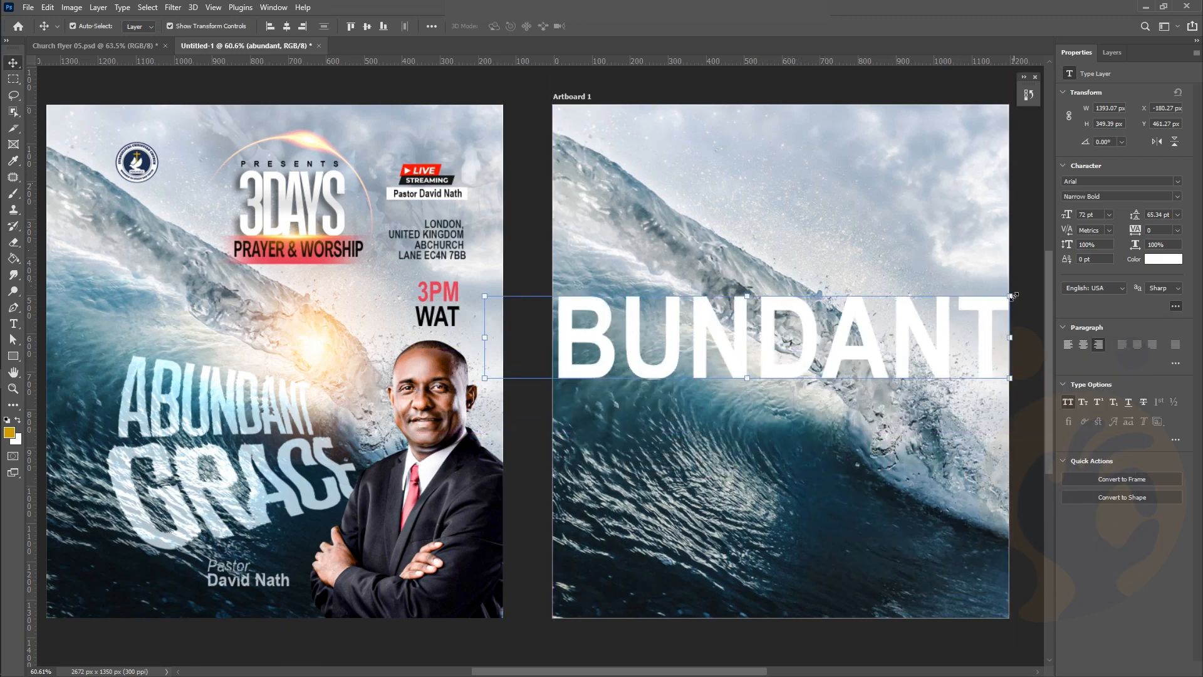
key("ctrl+t")
left_click_drag(993, 348, 808, 348)
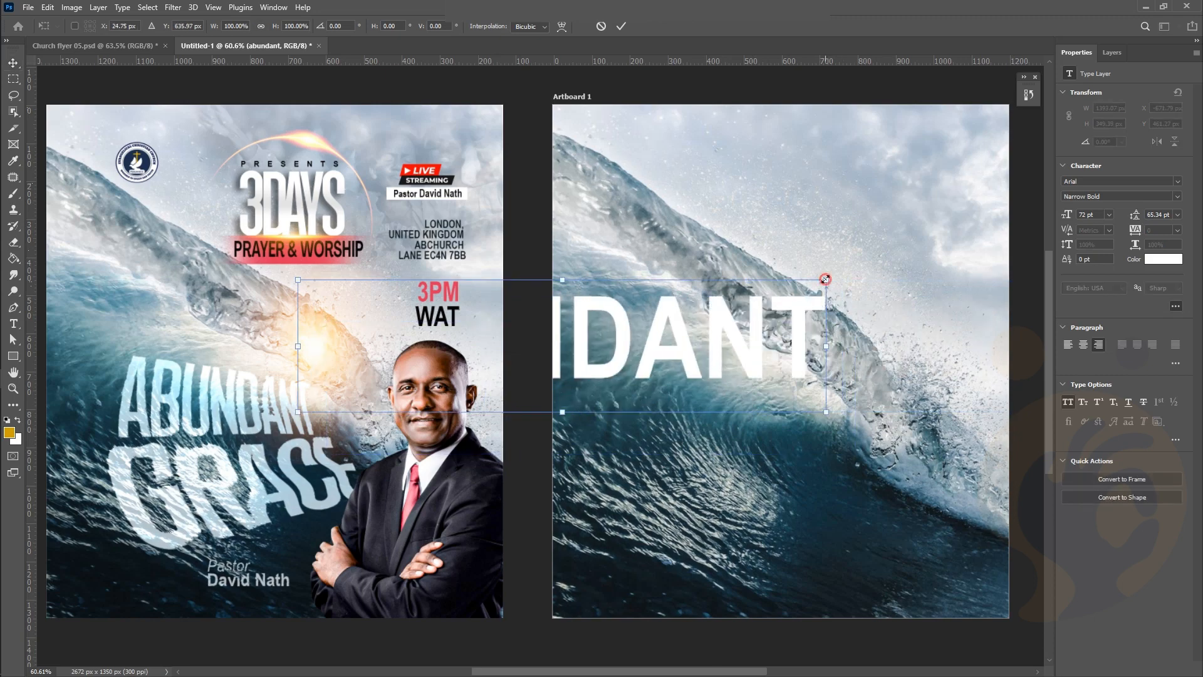
left_click_drag(826, 279, 669, 347)
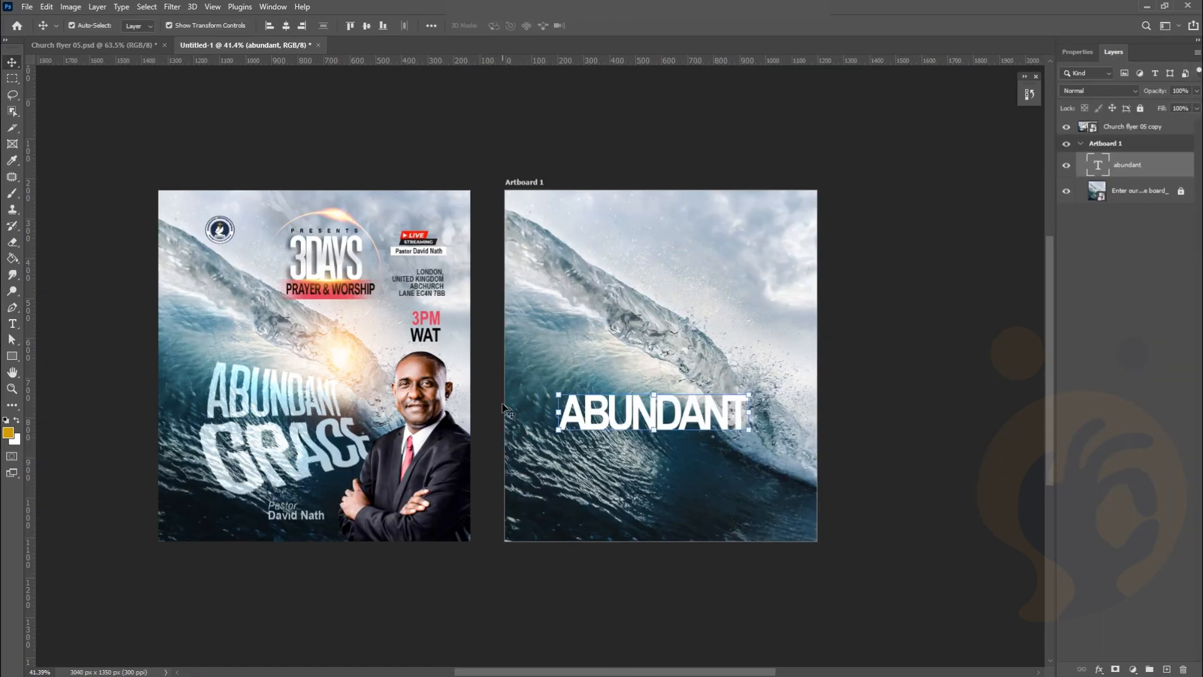
Change the ABUNDANT font to Landasans_demo01 Regular
scroll(506, 410, "left", 2)
scroll(506, 410, "up", 2)
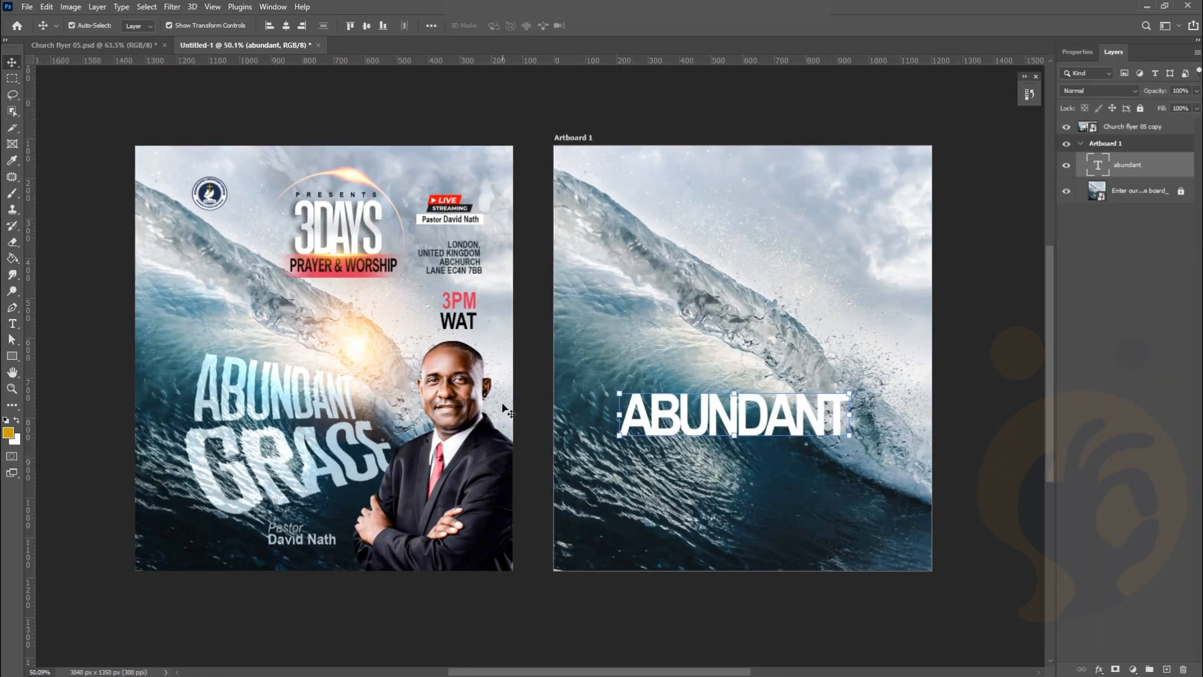
scroll(507, 410, "left", 1)
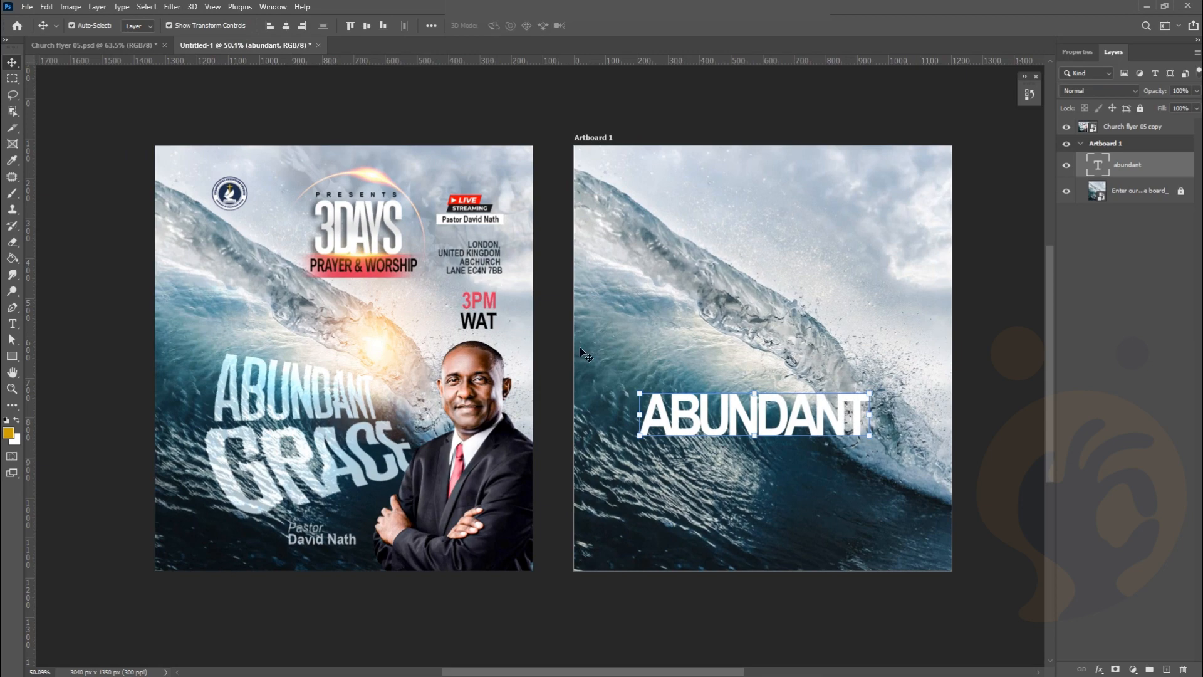
key("t")
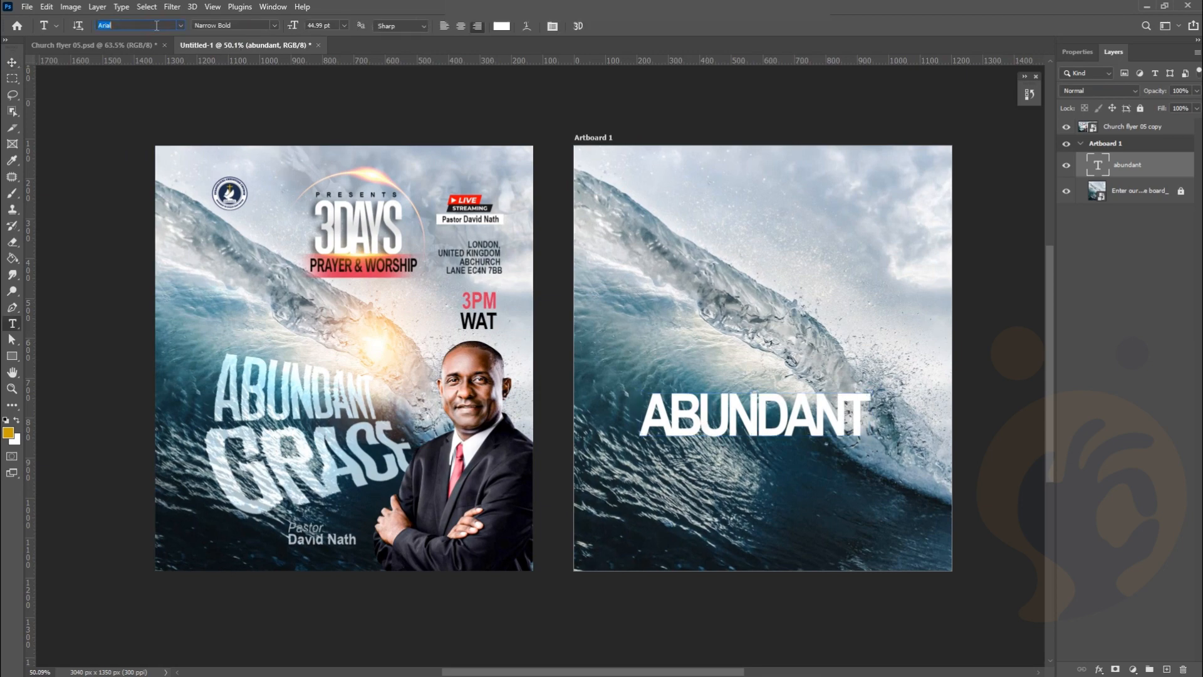
type("Landasans_demo01")
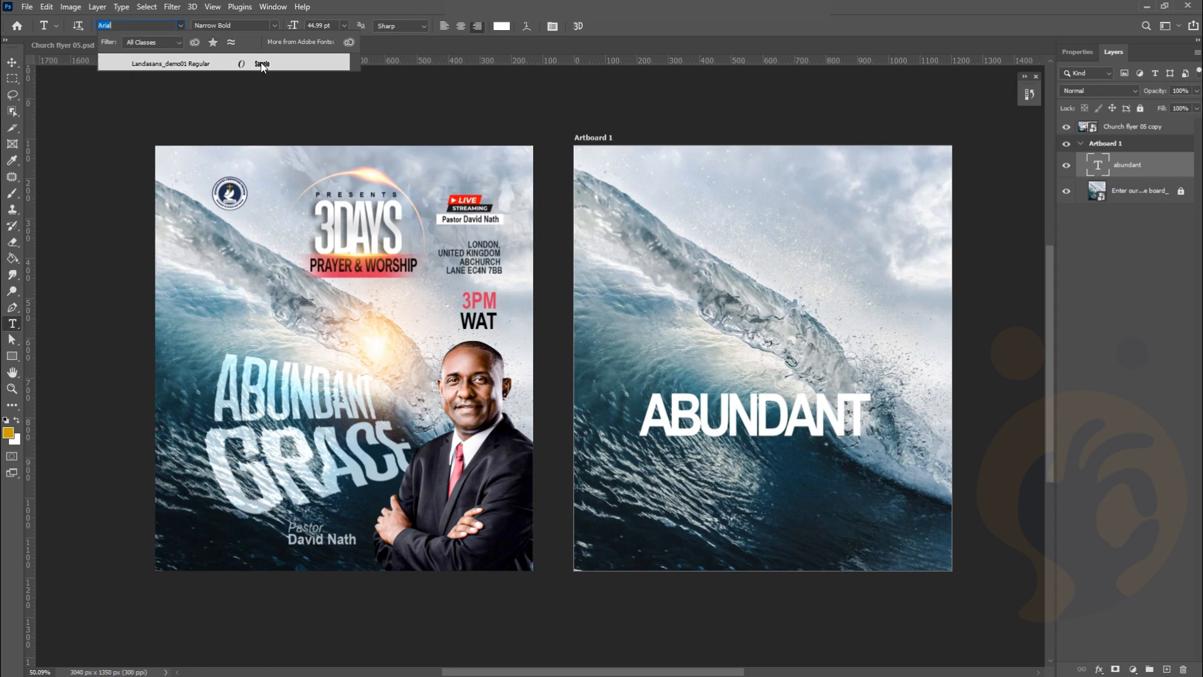
left_click(270, 58)
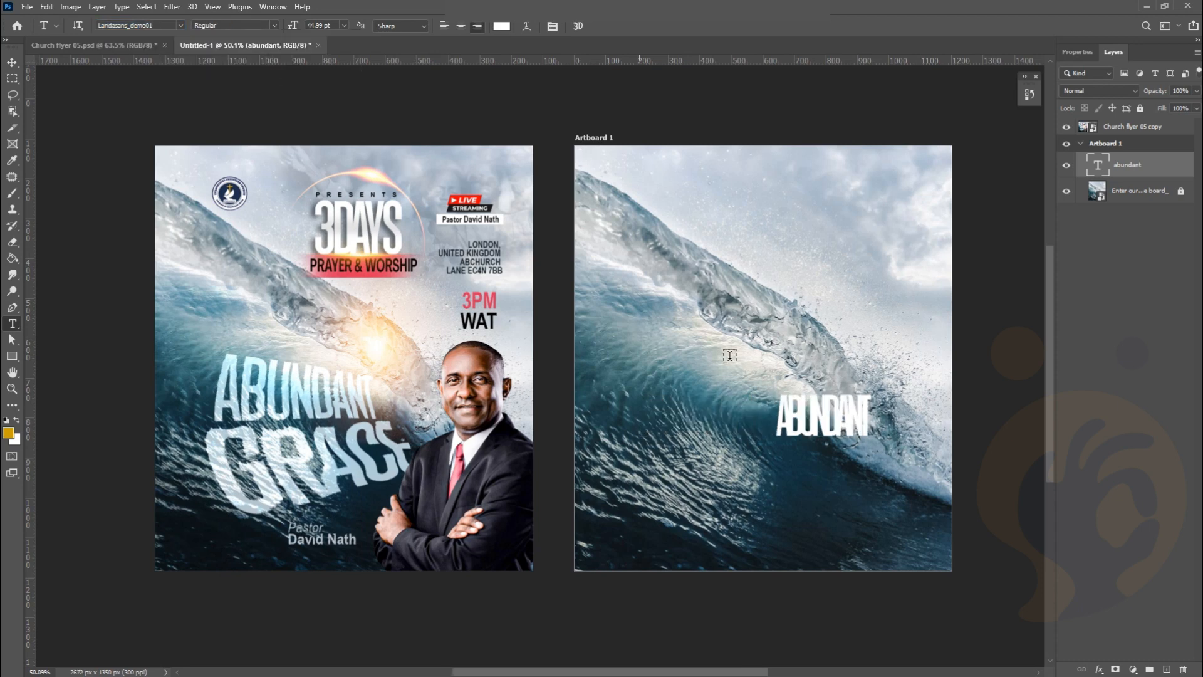
Loosen ABUNDANT's letter spacing from -100 to -75
left_click(1077, 52)
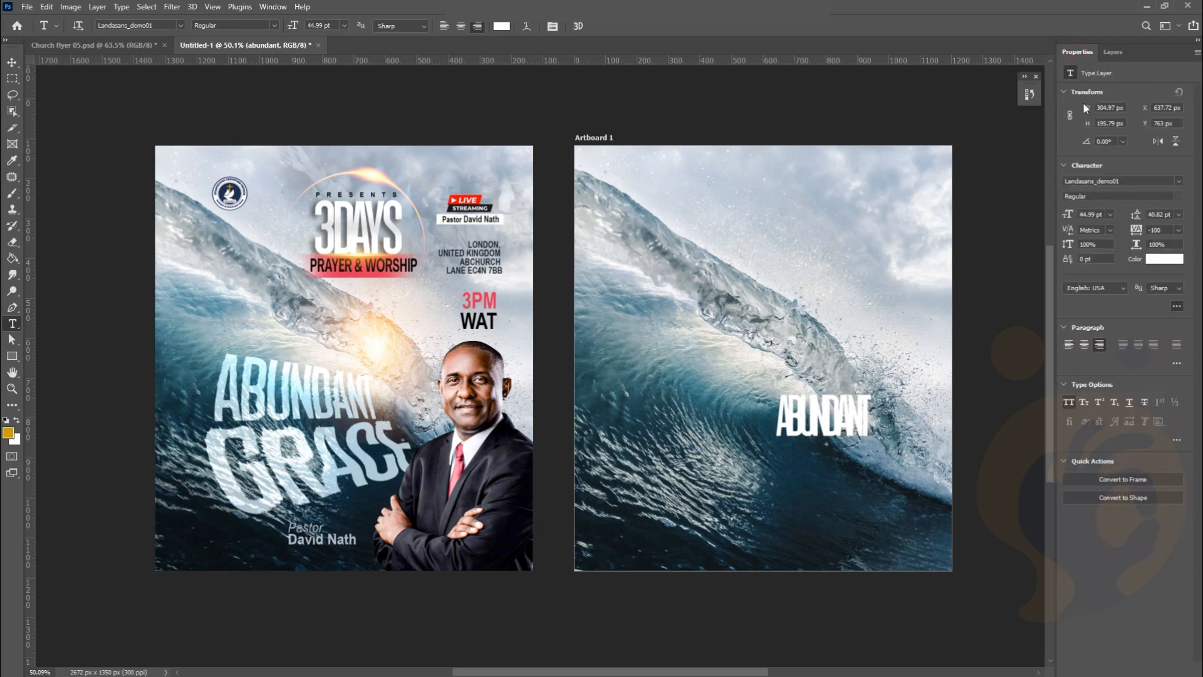
left_click(1180, 230)
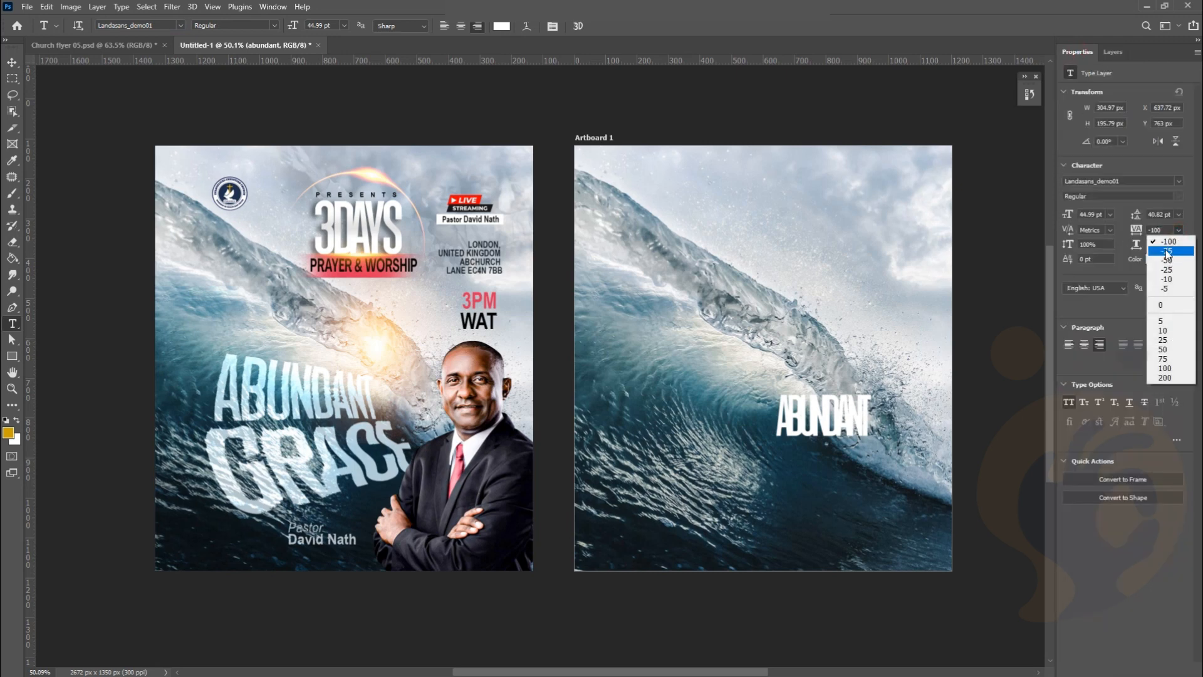
left_click(1167, 251)
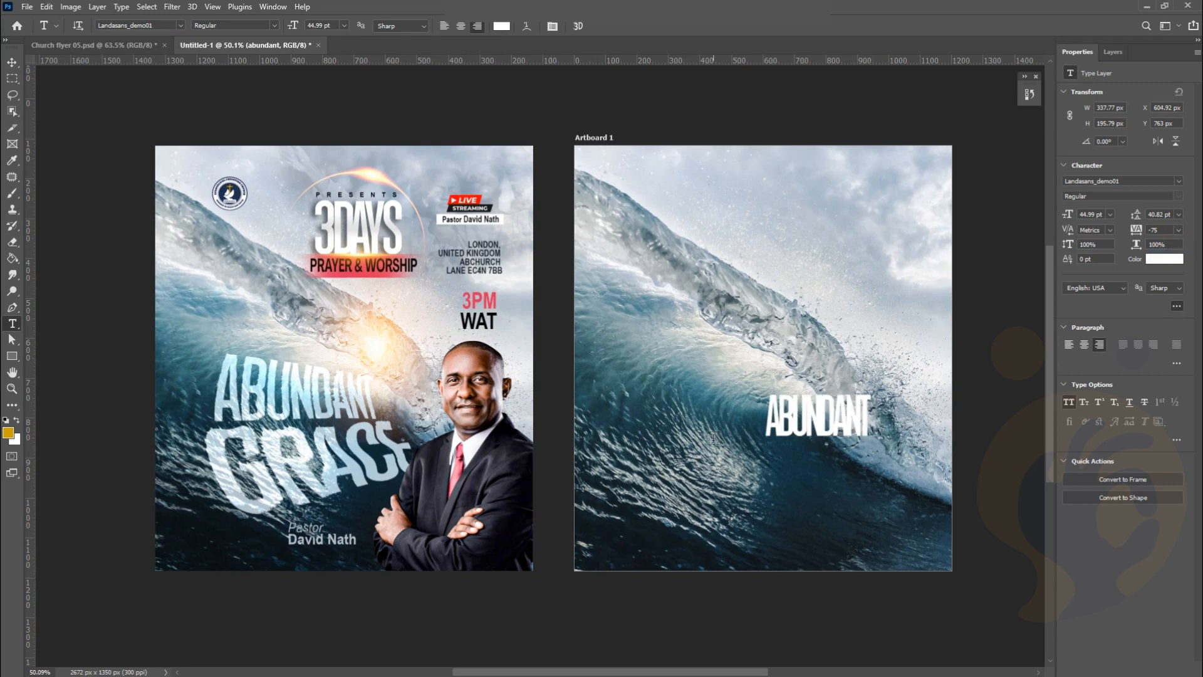
Enlarge ABUNDANT to about 170% and shift it slightly left
key("v")
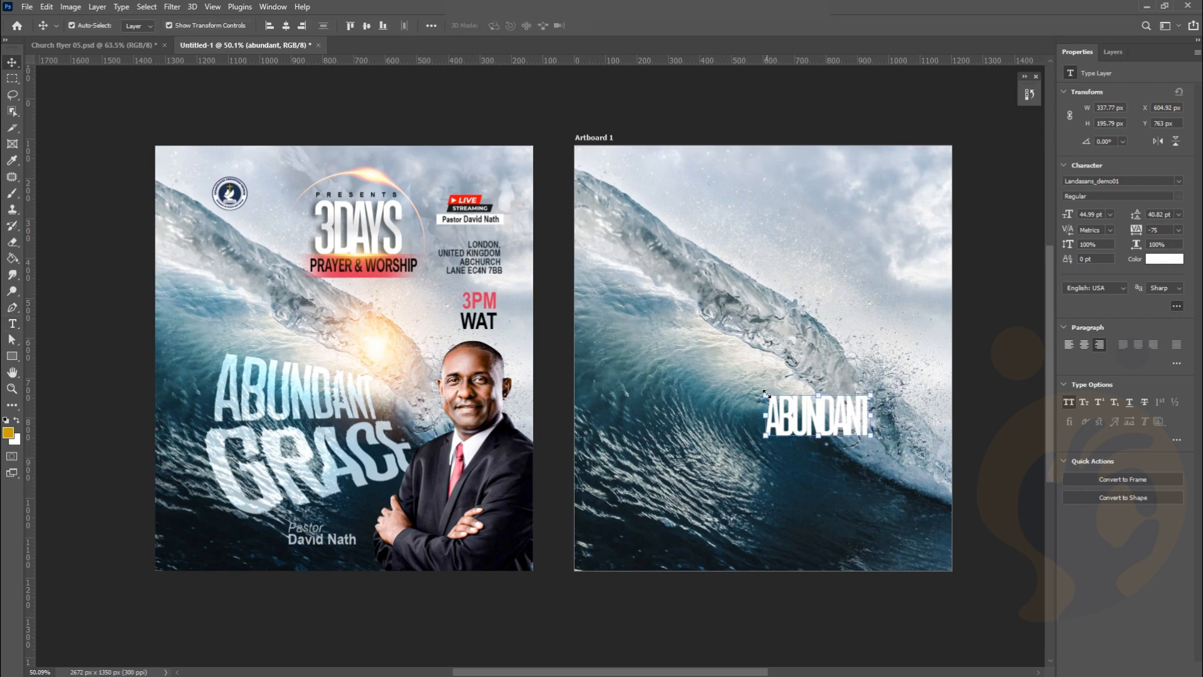
left_click_drag(766, 393, 648, 370)
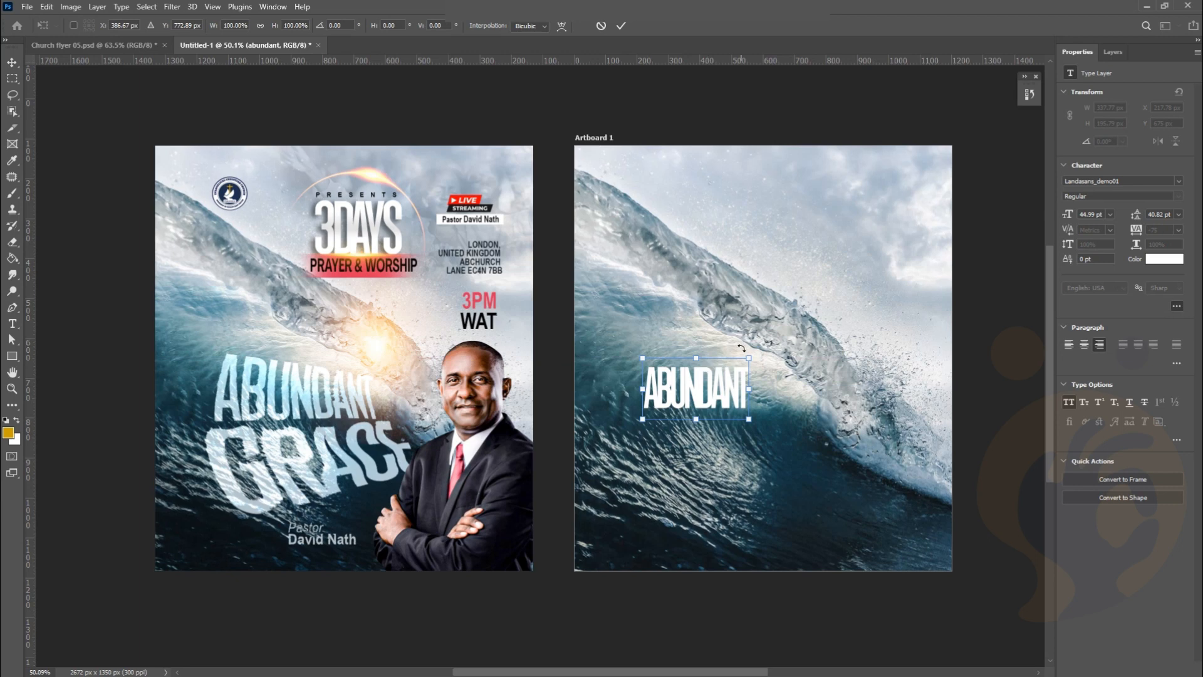
left_click_drag(748, 418, 823, 462)
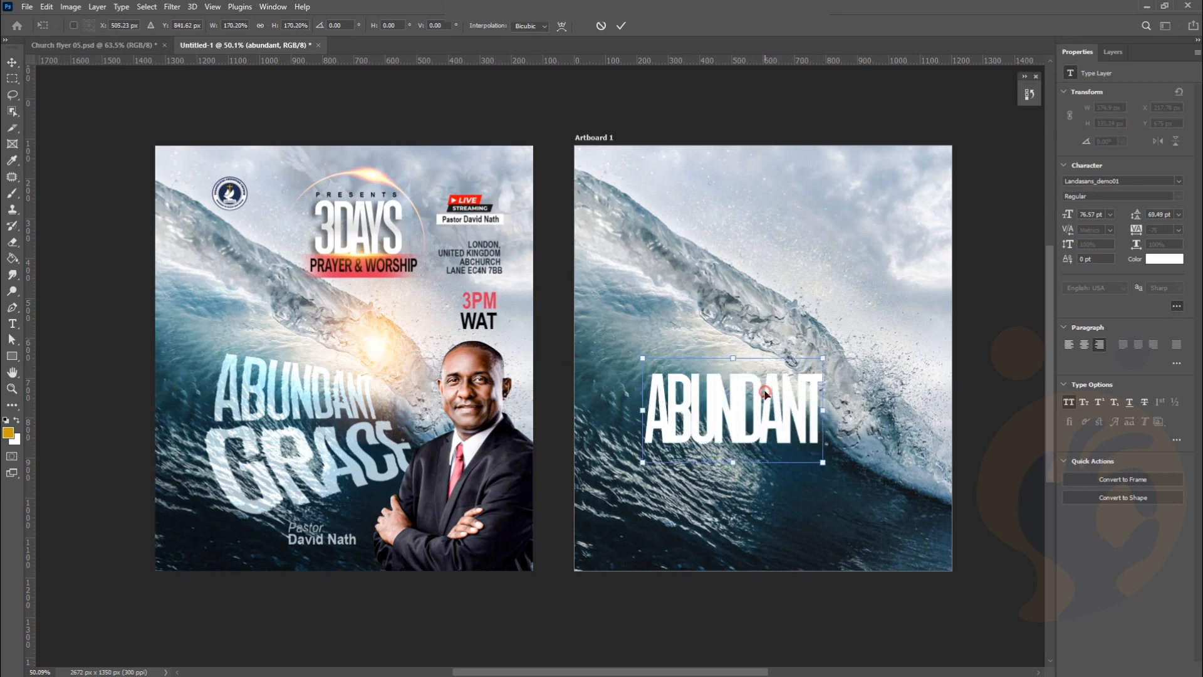
left_click_drag(766, 394, 749, 395)
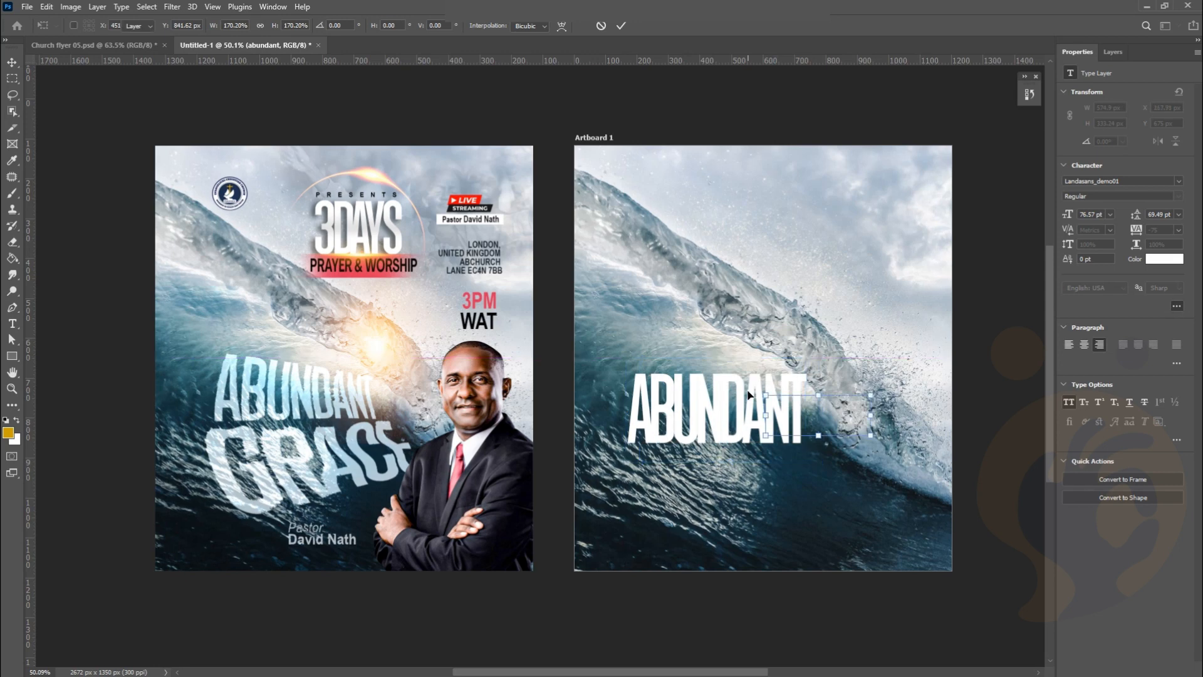
key("Return")
Set ABUNDANT's tracking to -50 and nudge it slightly down and right
left_click(1178, 235)
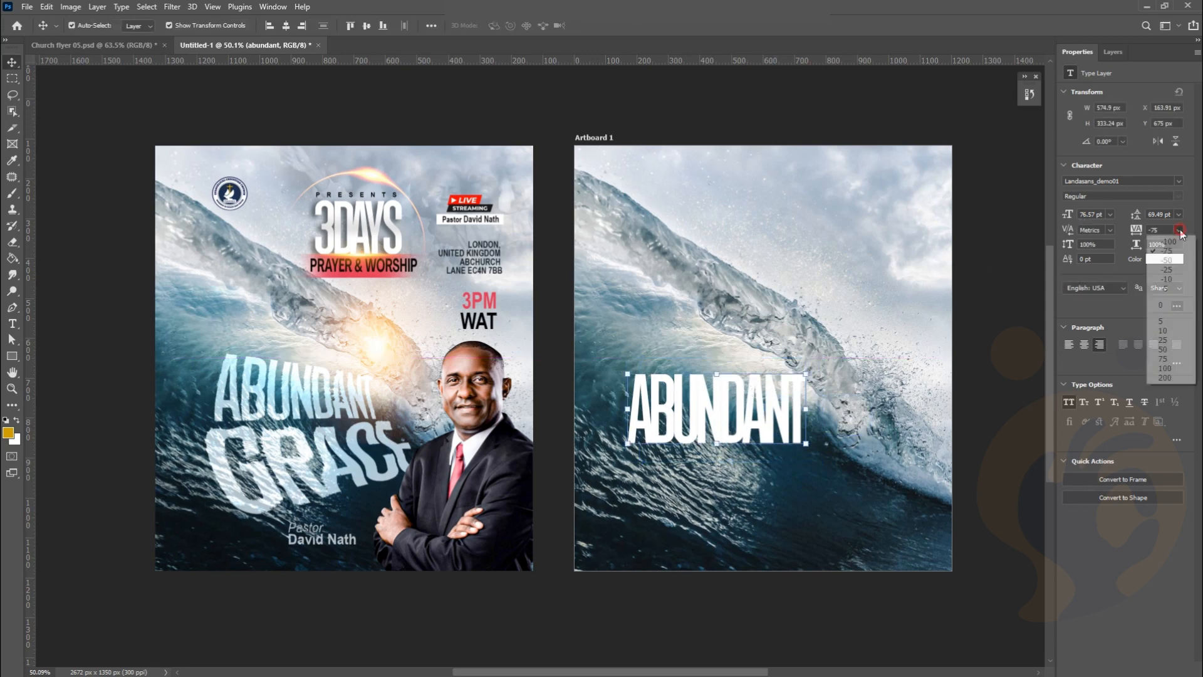
left_click(1170, 259)
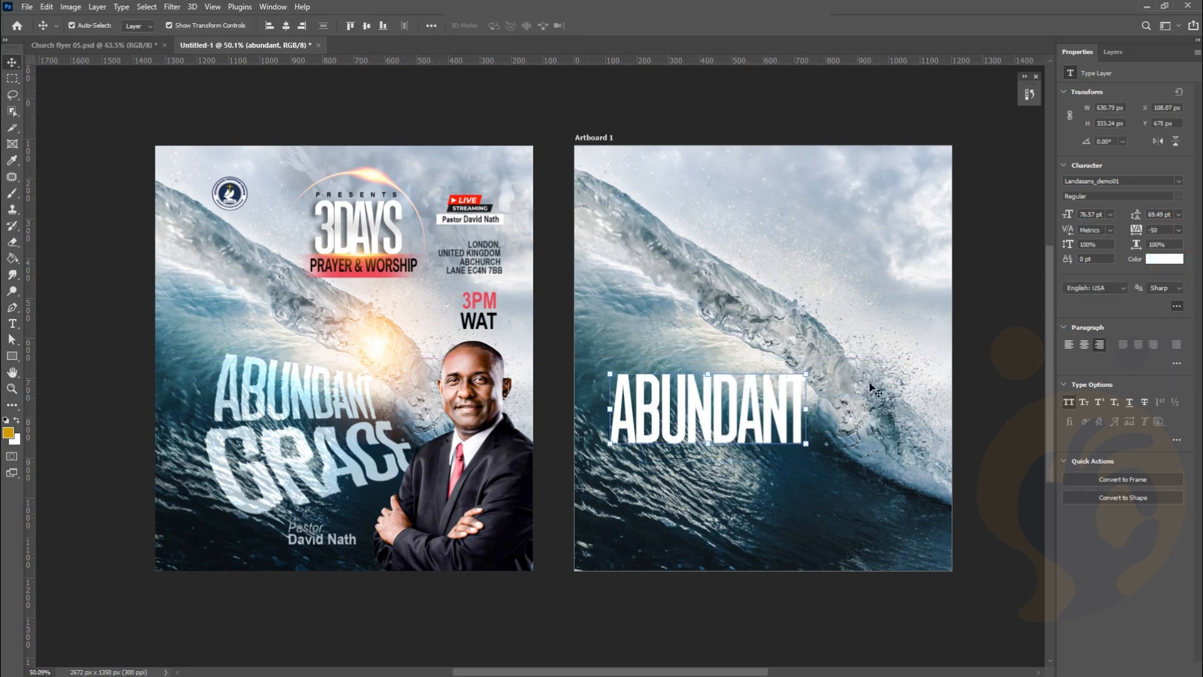
left_click_drag(763, 410, 766, 416)
left_click(986, 319)
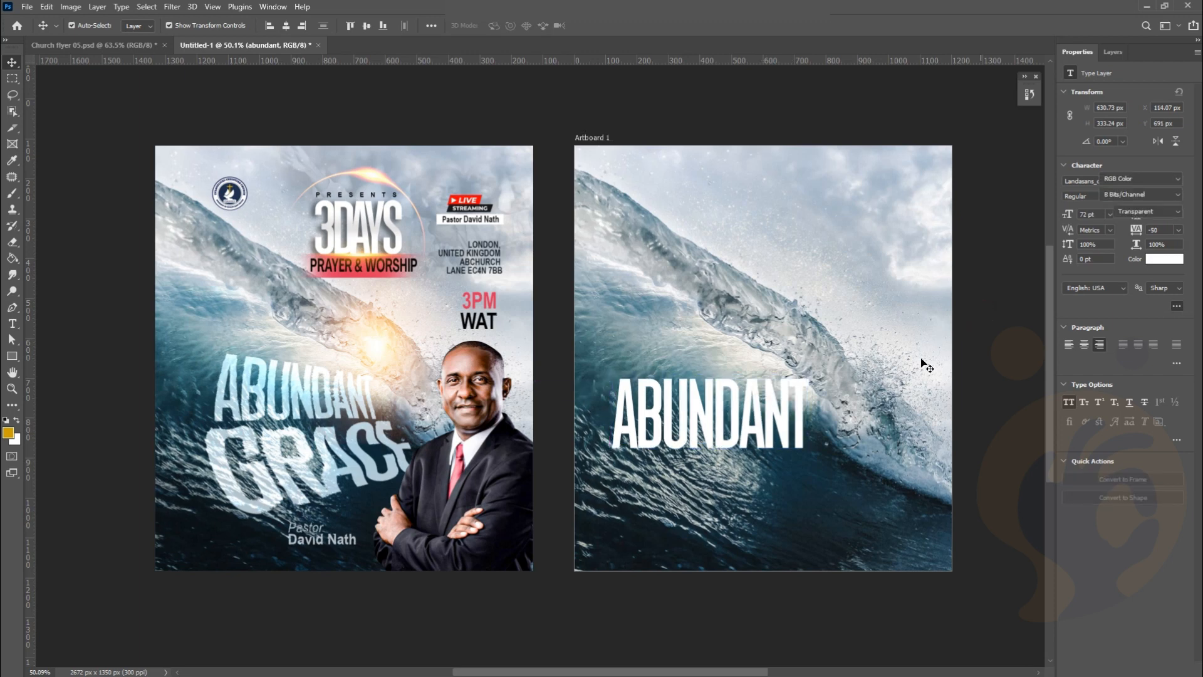
scroll(814, 414, "down", 2)
left_click(776, 379)
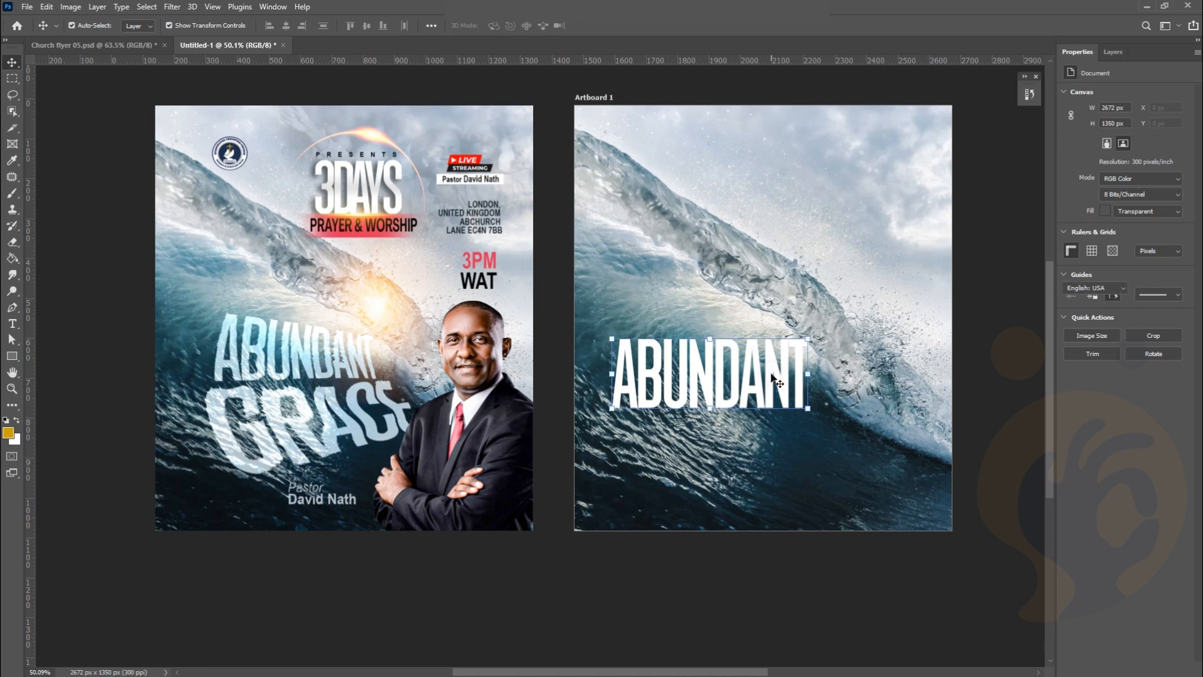
Duplicate ABUNDANT onto a second line below and change the copy's text to GRACE
left_click_drag(781, 411, 780, 455)
double_click(780, 451)
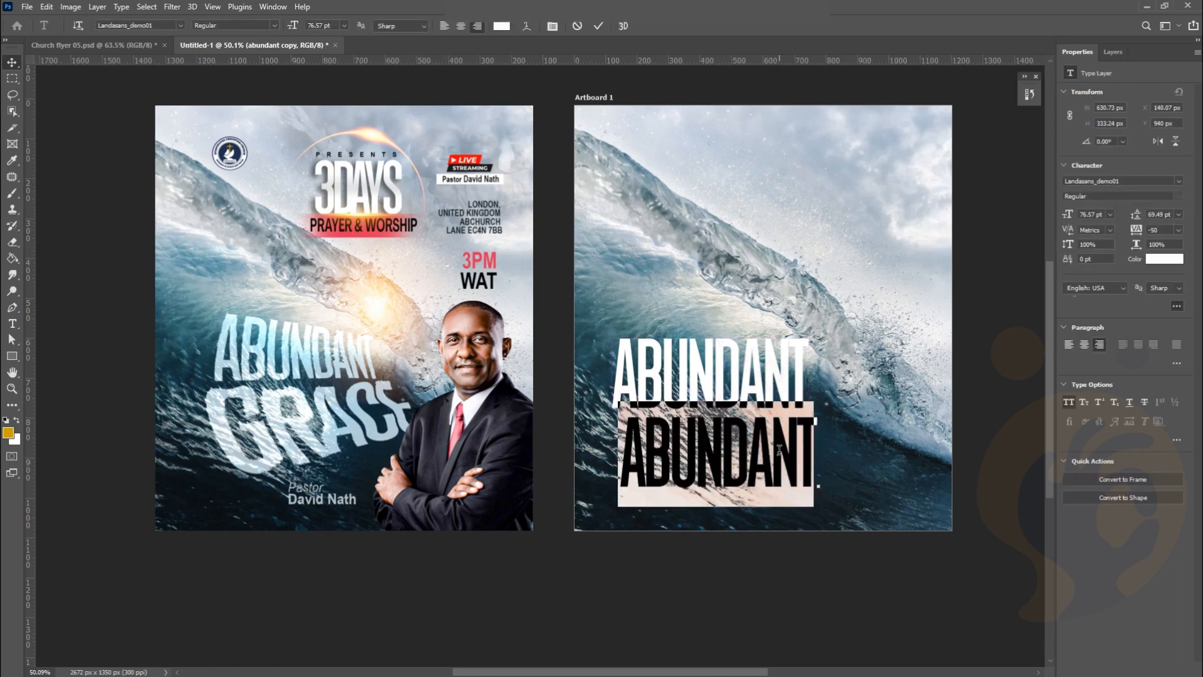
key("Right")
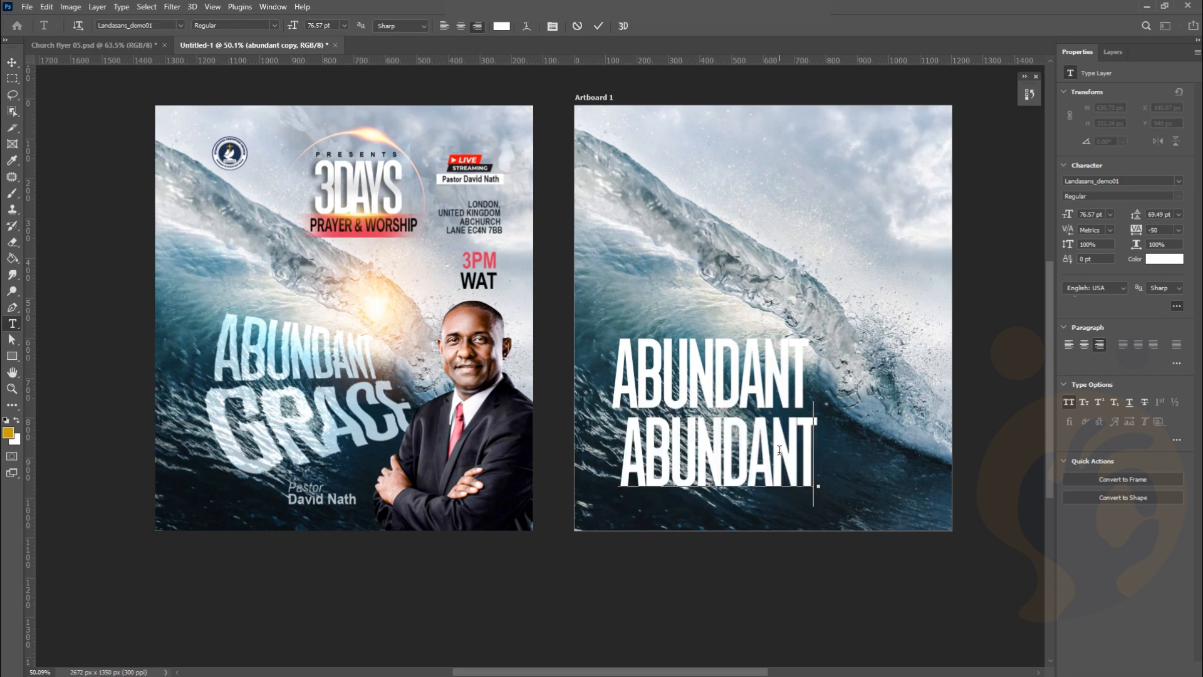
key("ctrl+a")
type("GRACE")
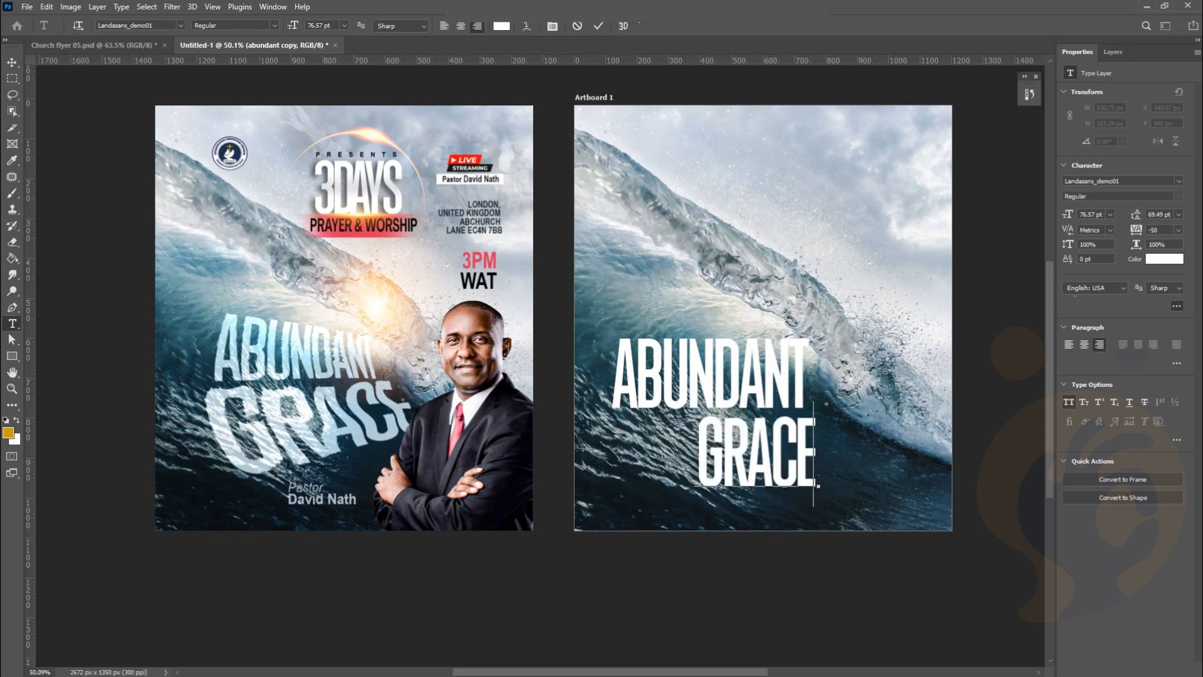
left_click(599, 26)
key("v")
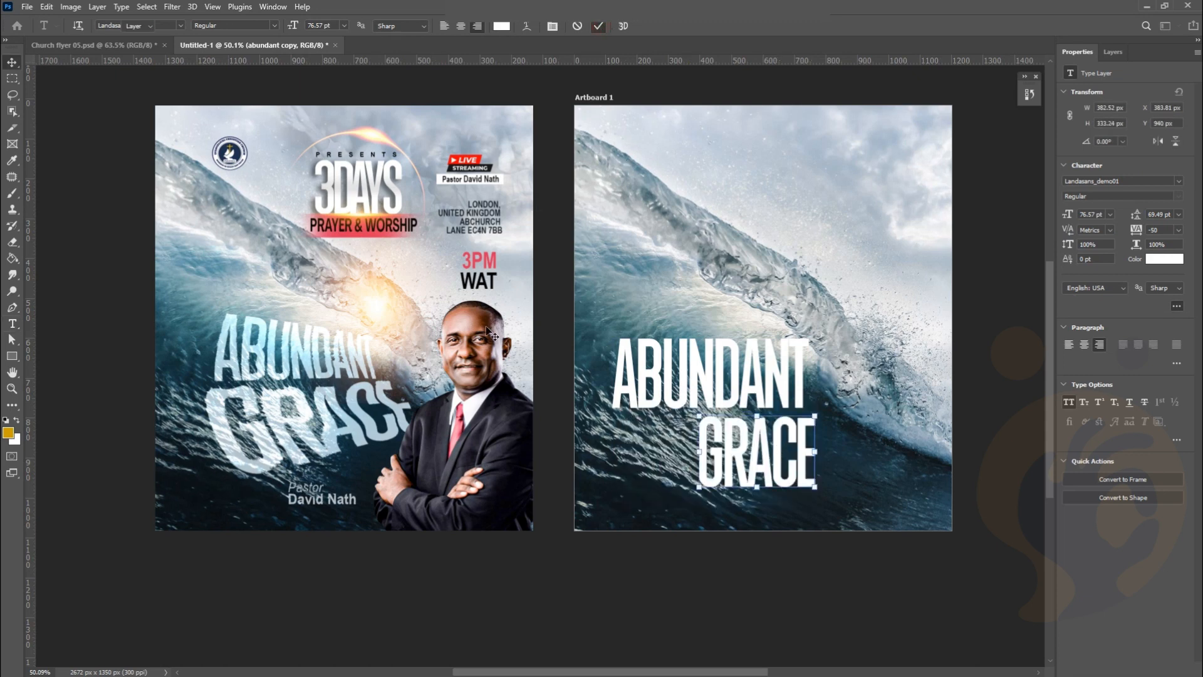
key("t")
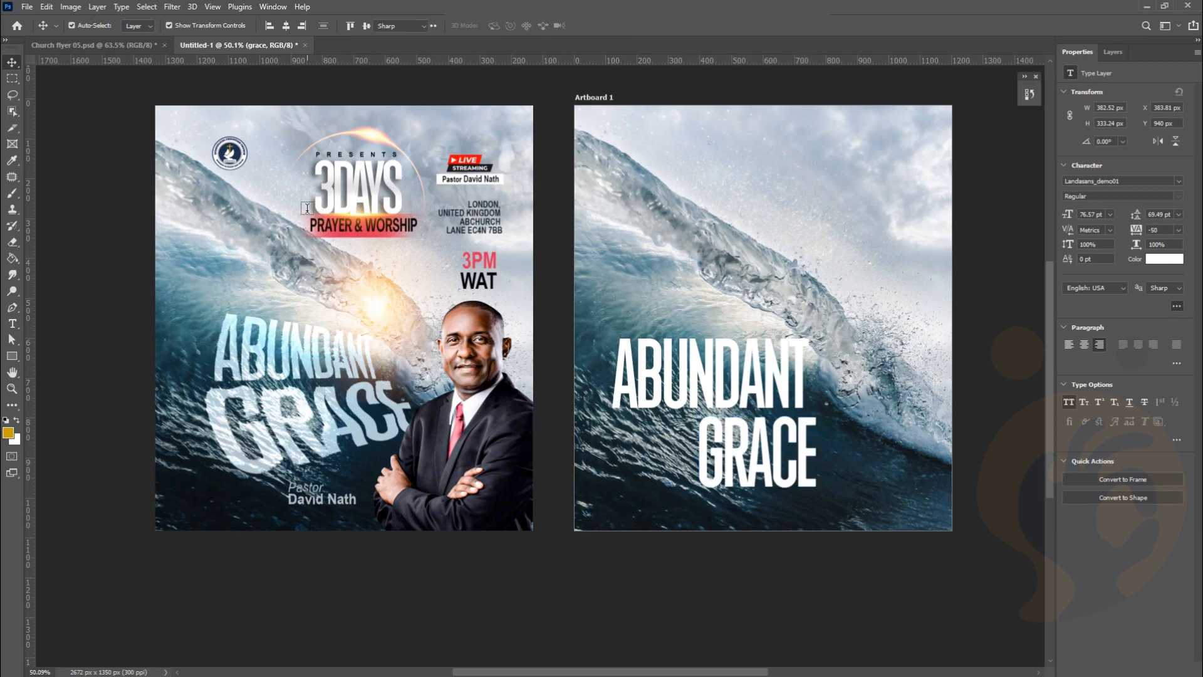
left_click(182, 27)
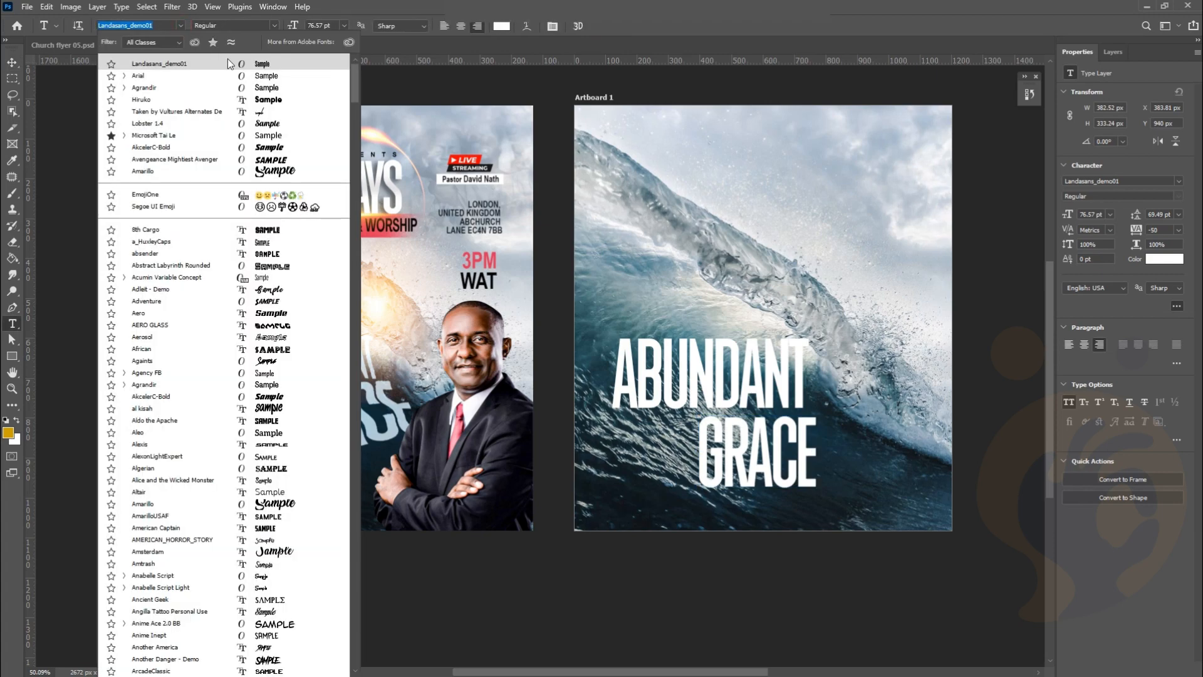
Set GRACE in Arial Bold with -75 tracking, dismissing the invalid-entry alert
left_click(271, 77)
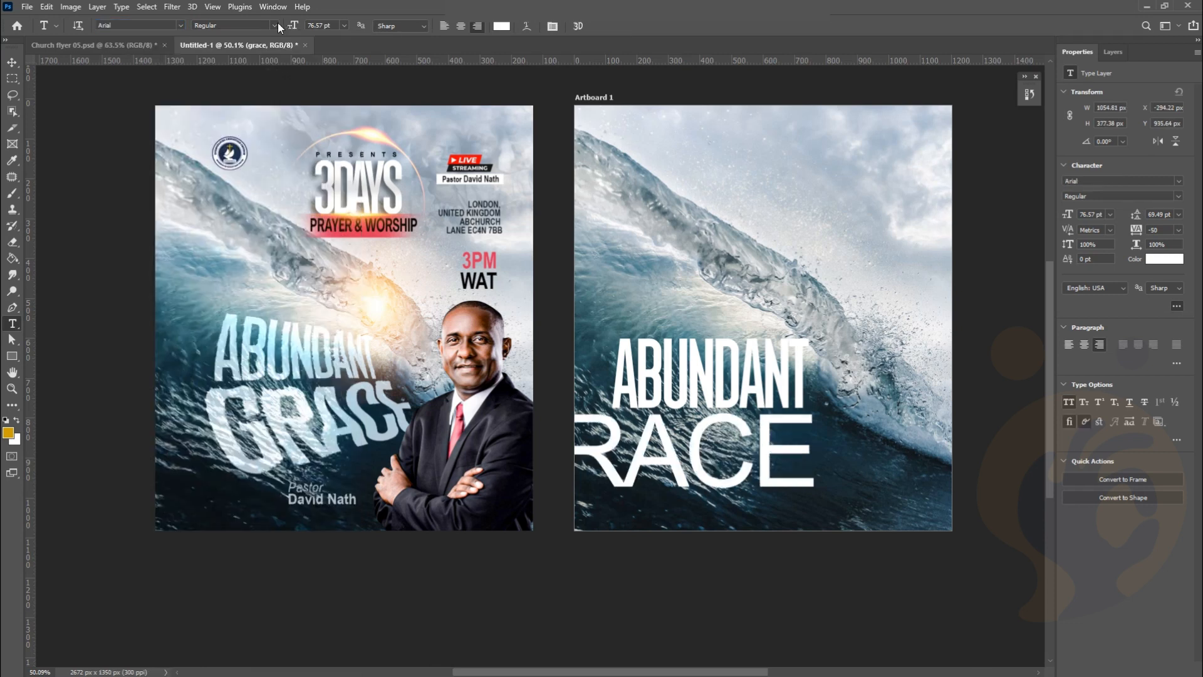
left_click(274, 25)
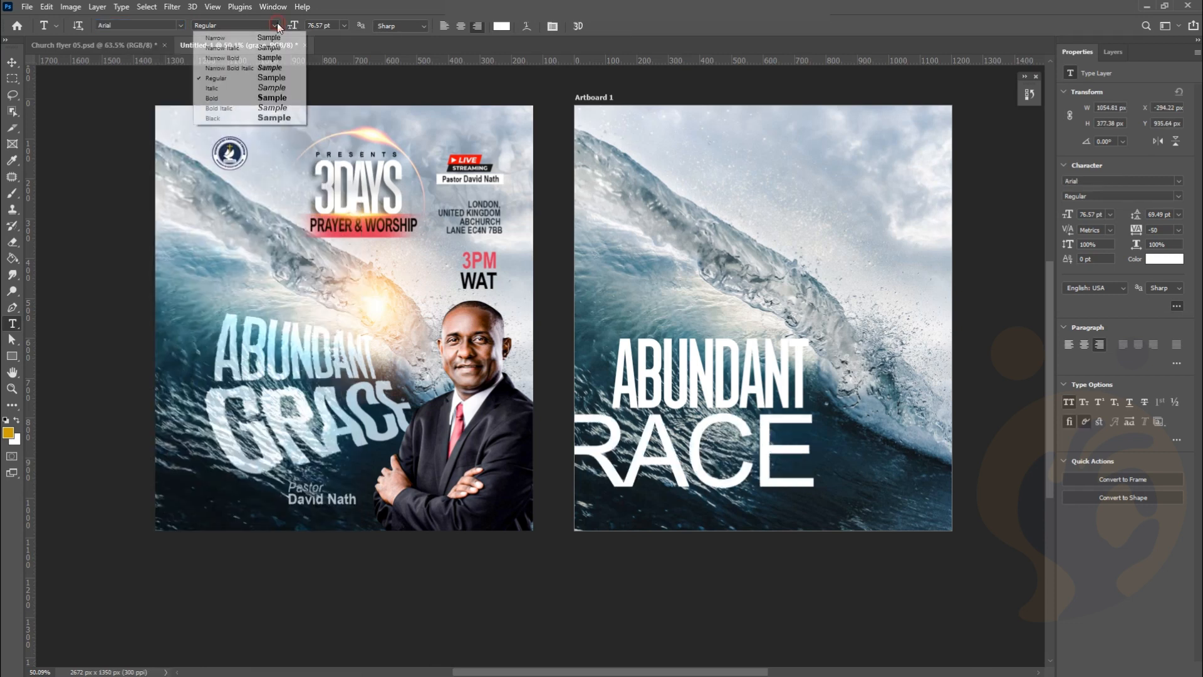
left_click(274, 98)
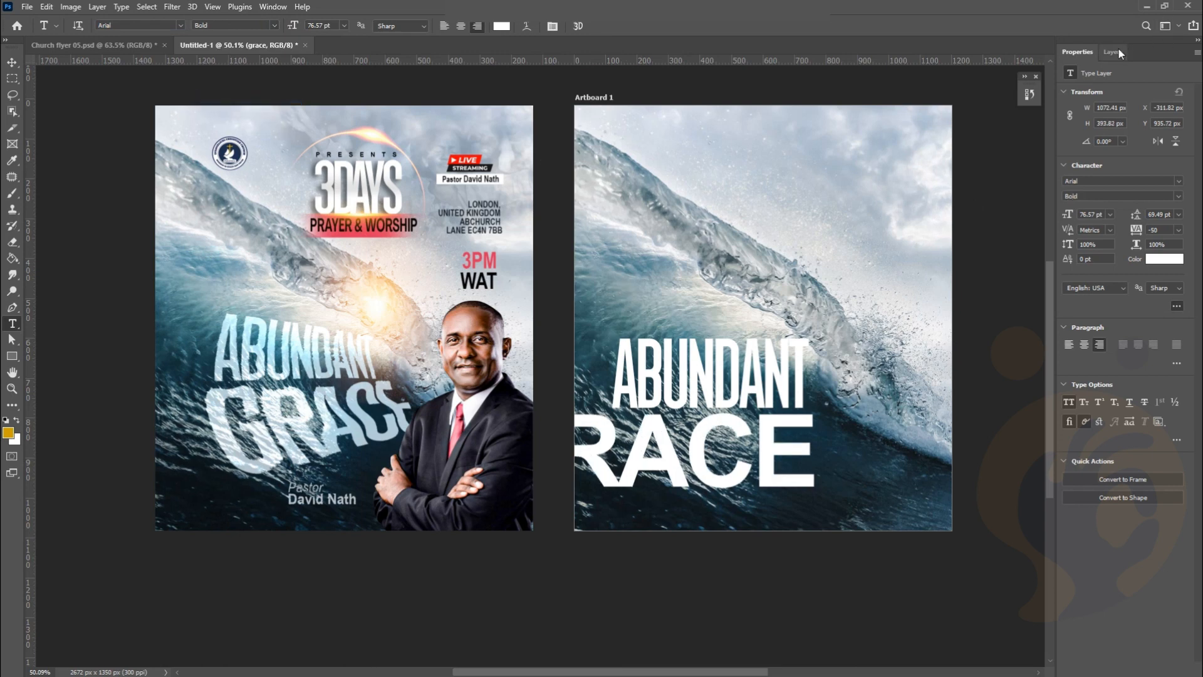
left_click(1178, 232)
left_click(1170, 250)
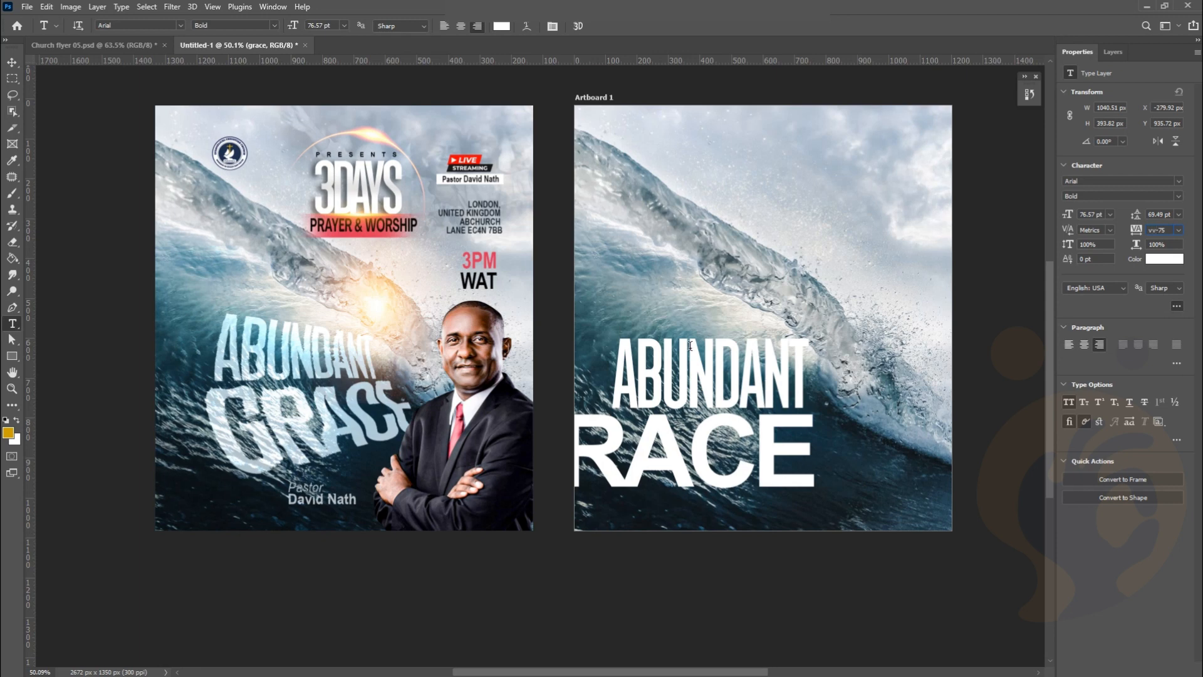
left_click(12, 62)
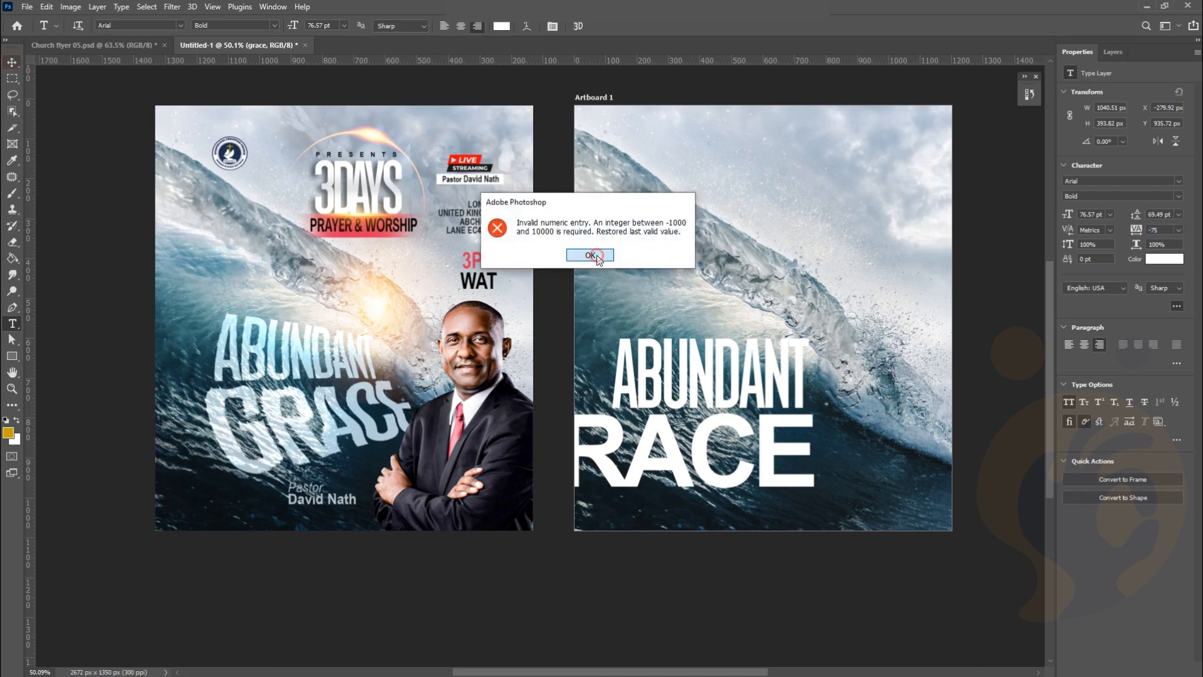
left_click(596, 255)
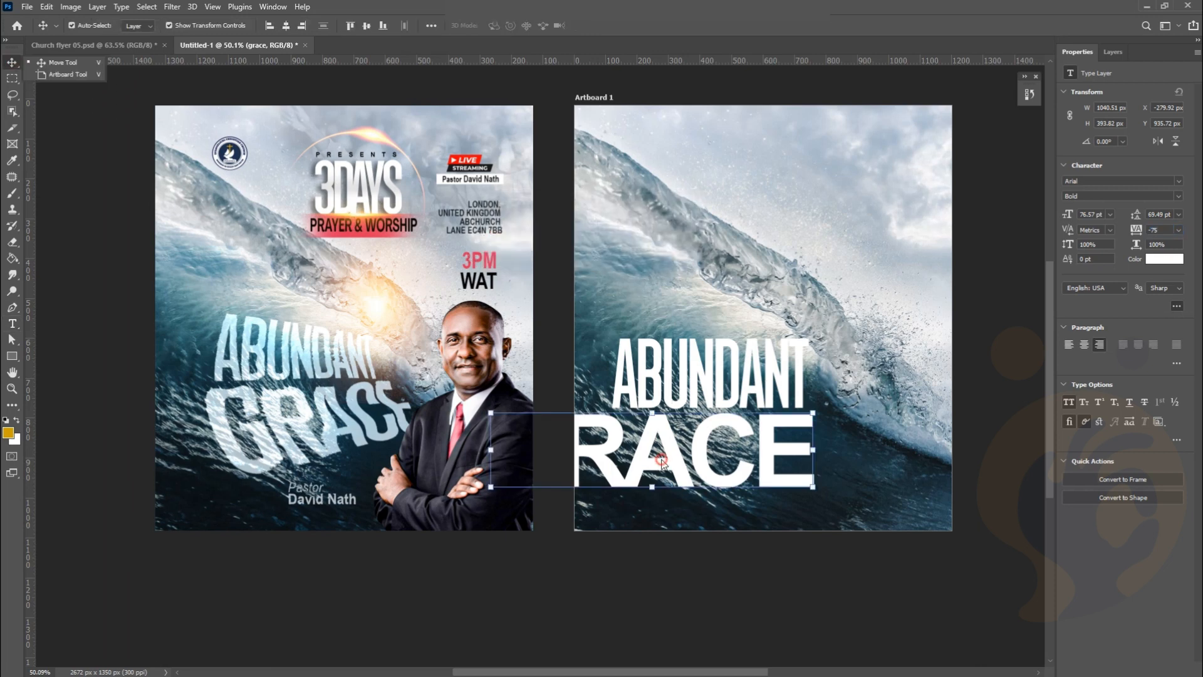
Move GRACE right so it's fully visible and transform it narrower and slightly smaller
left_click_drag(686, 478, 790, 474)
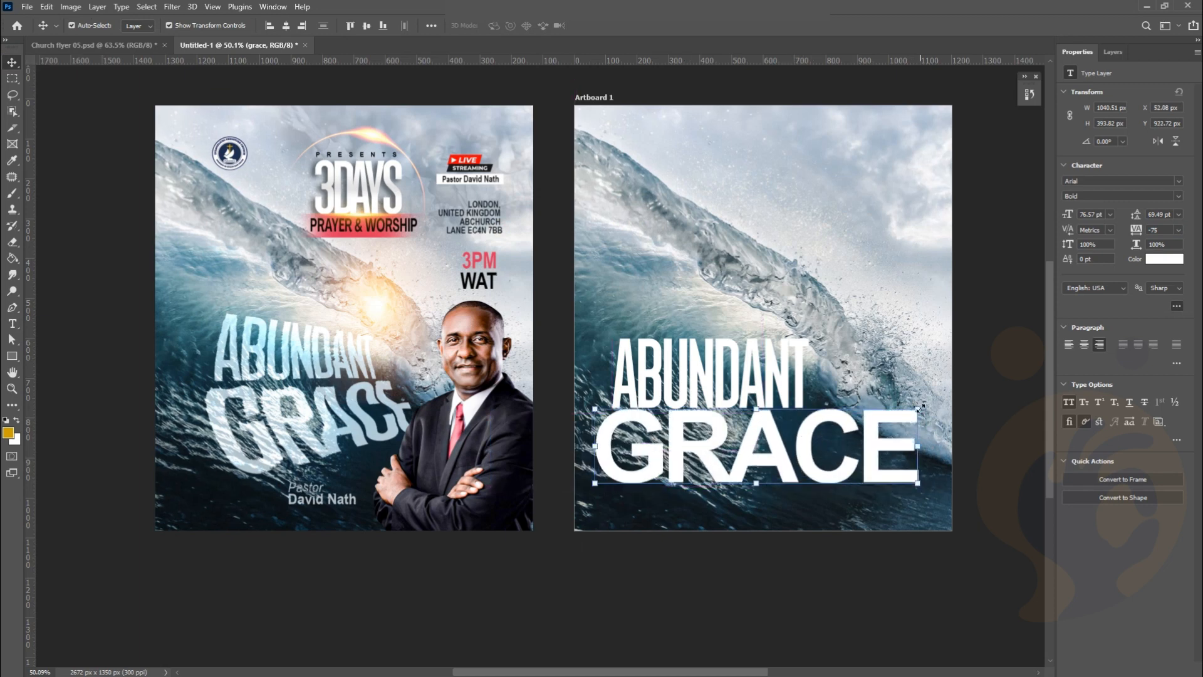
key("ctrl+t")
left_click_drag(919, 413, 859, 413)
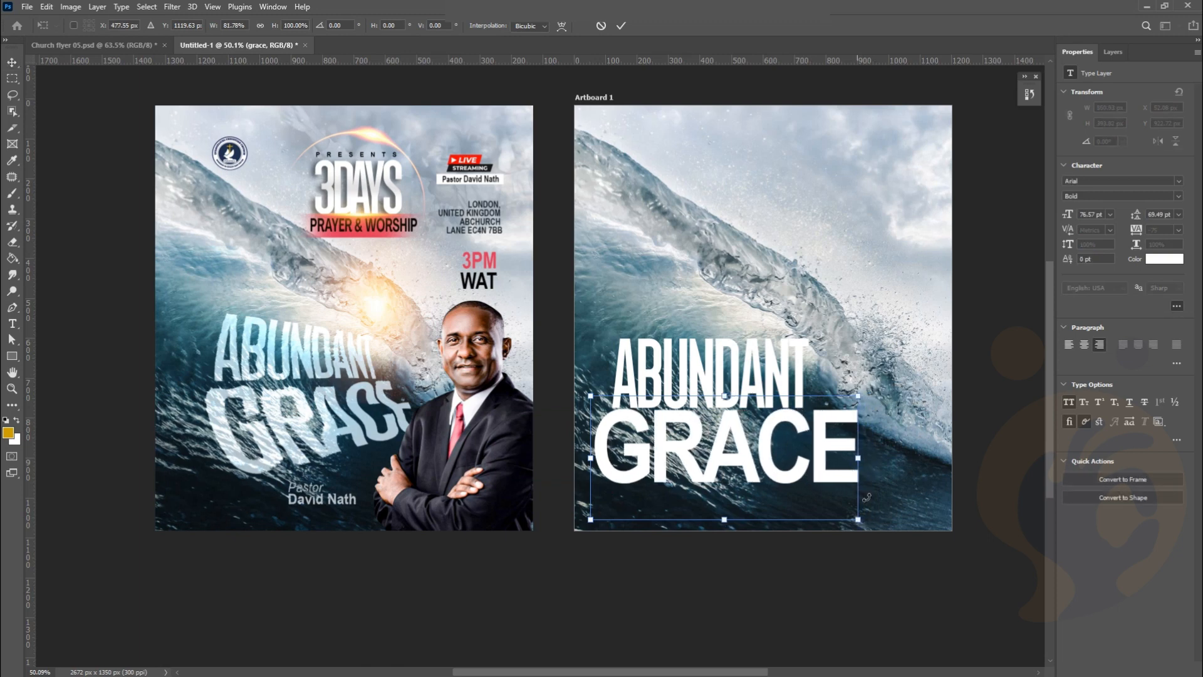
left_click_drag(858, 519, 836, 514)
left_click_drag(757, 425, 761, 460)
scroll(762, 434, "up", 2)
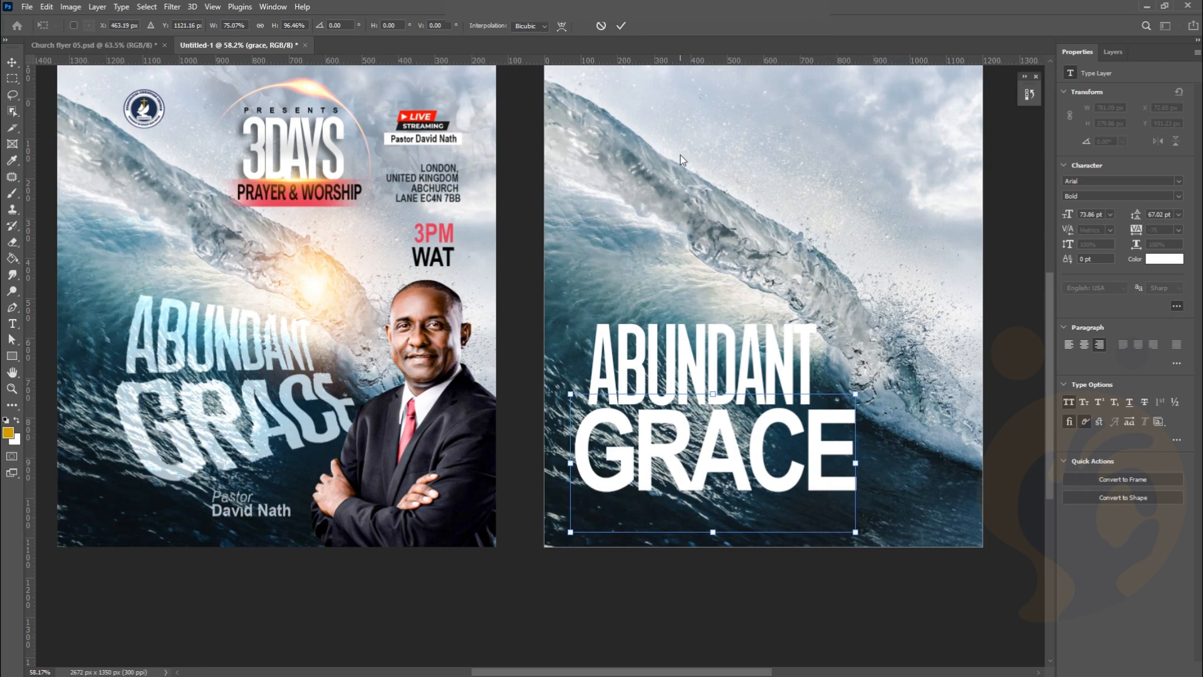
key("Return")
Shrink ABUNDANT to about 84% and shift it up and left
left_click(658, 396)
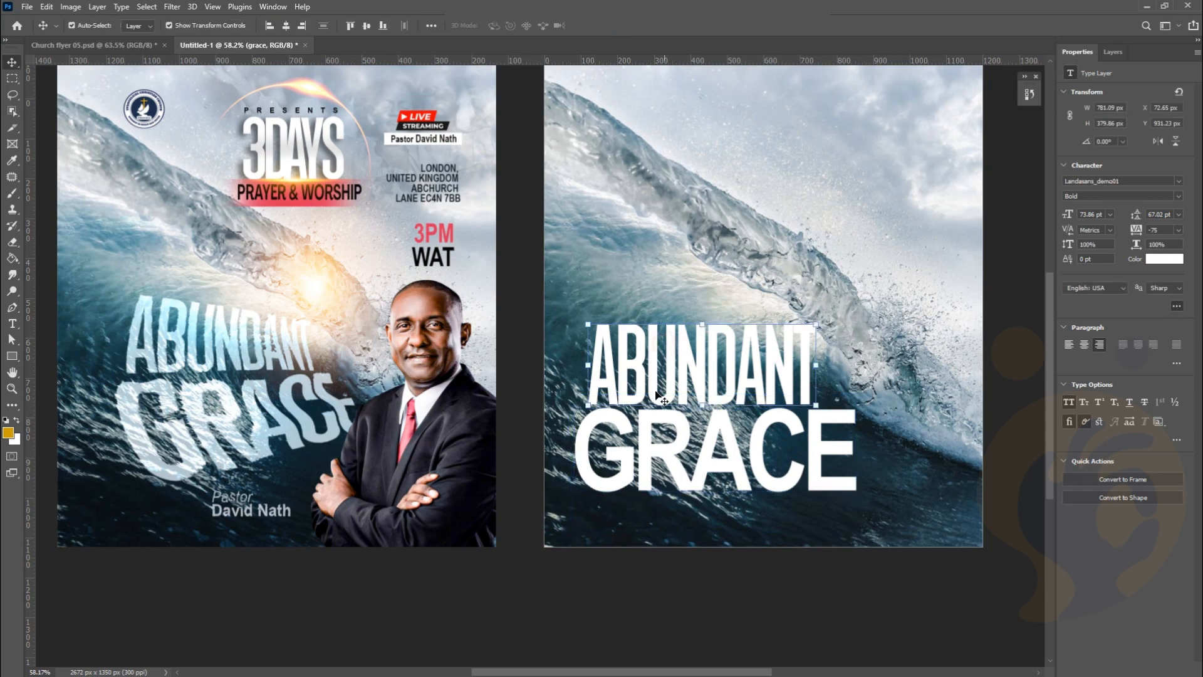
left_click_drag(589, 406, 614, 397)
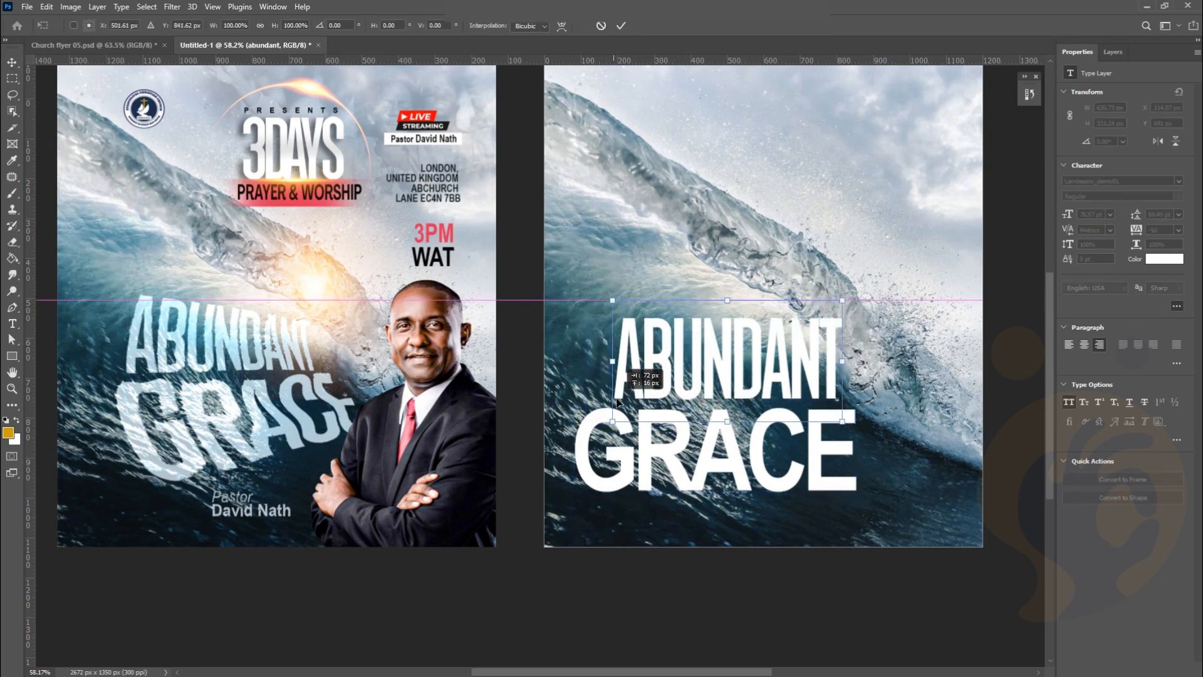
left_click_drag(843, 303, 811, 323)
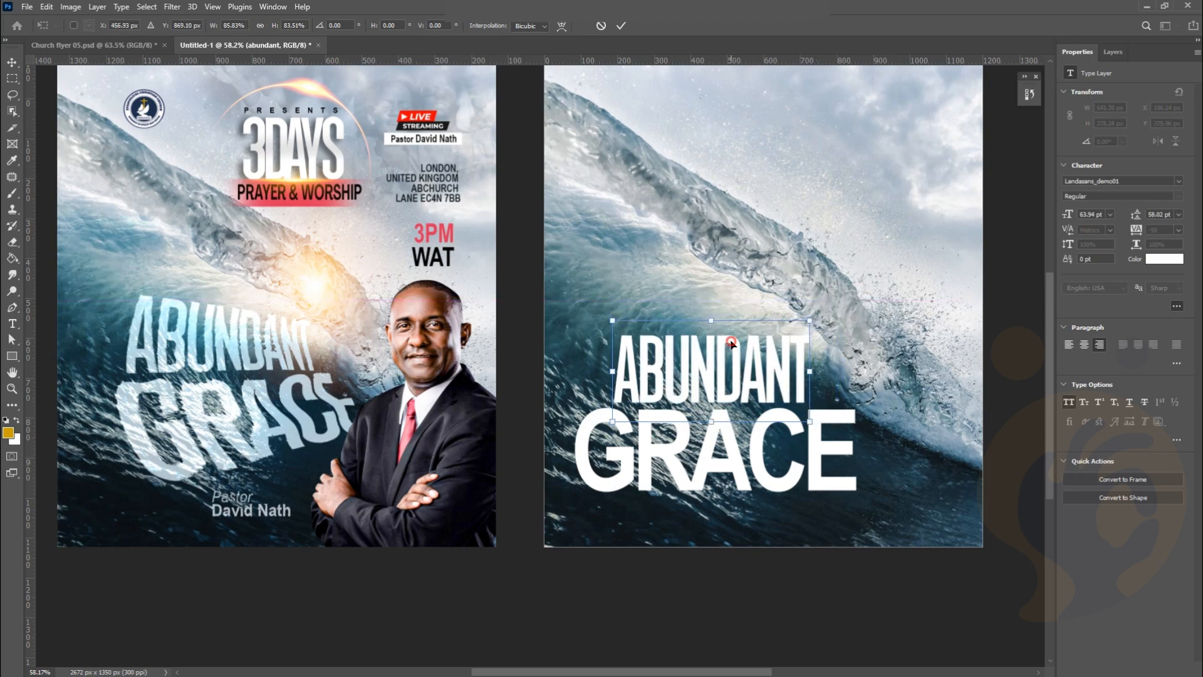
left_click_drag(731, 342, 724, 336)
key("Return")
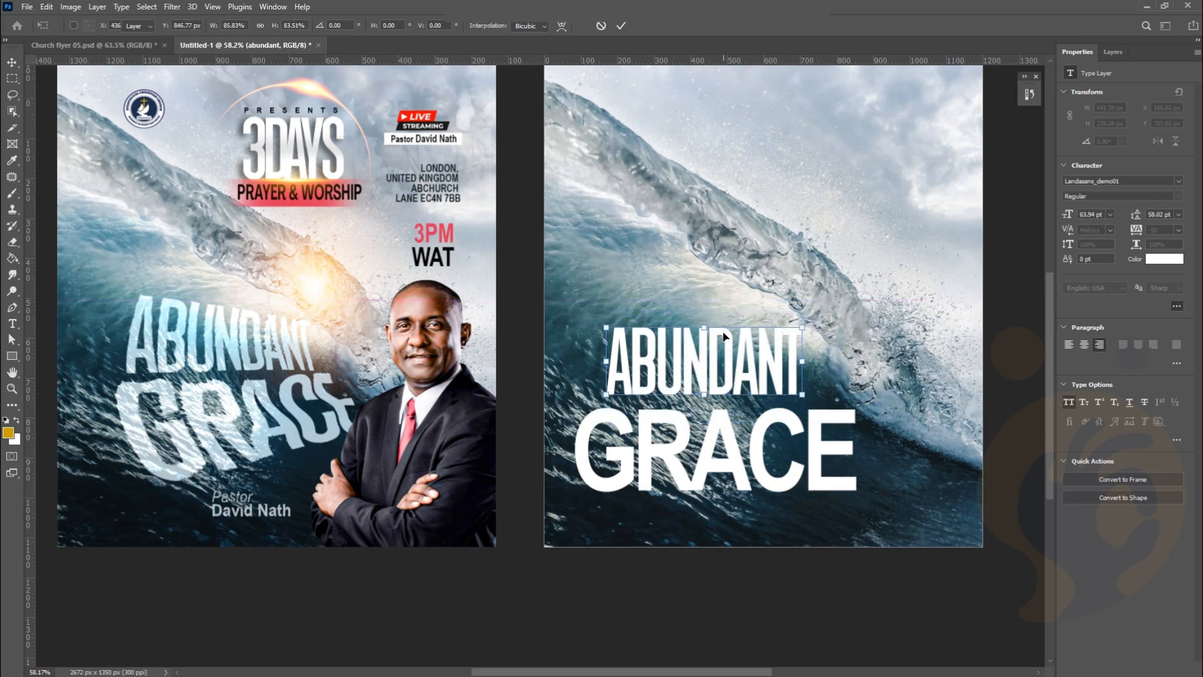
Move GRACE up, align its left edge under ABUNDANT, and scale it to about 83%
left_click_drag(789, 483, 802, 469)
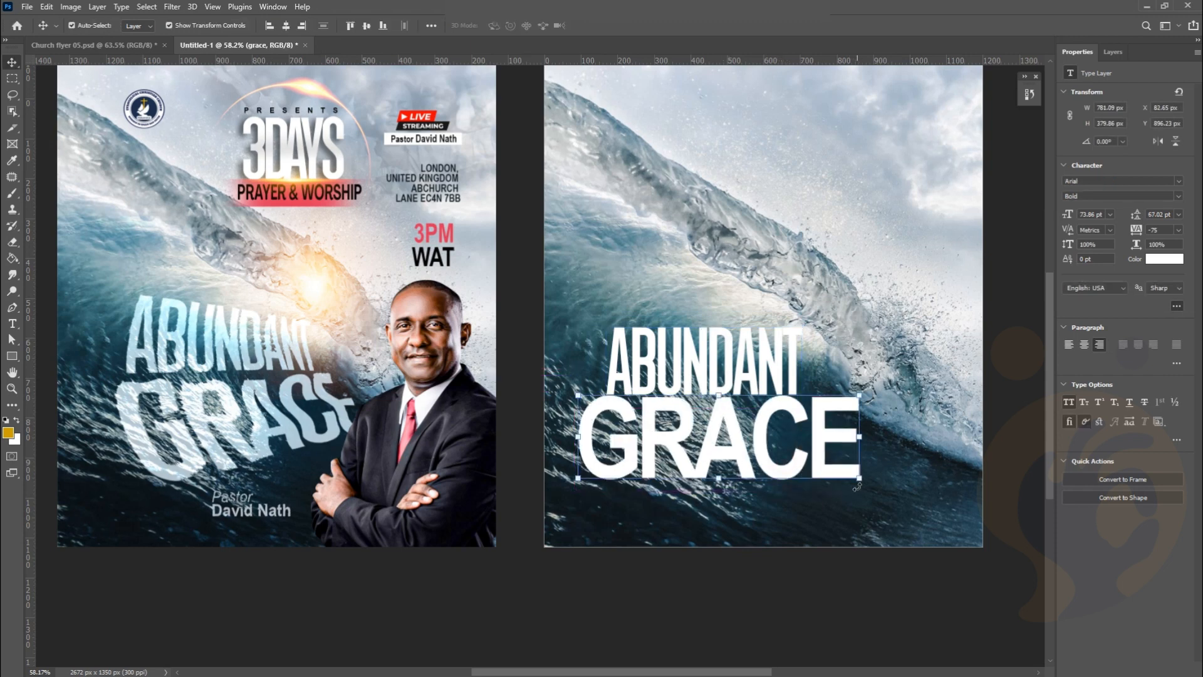
key("ctrl+t")
left_click_drag(850, 480, 825, 469)
left_click_drag(827, 470, 828, 470)
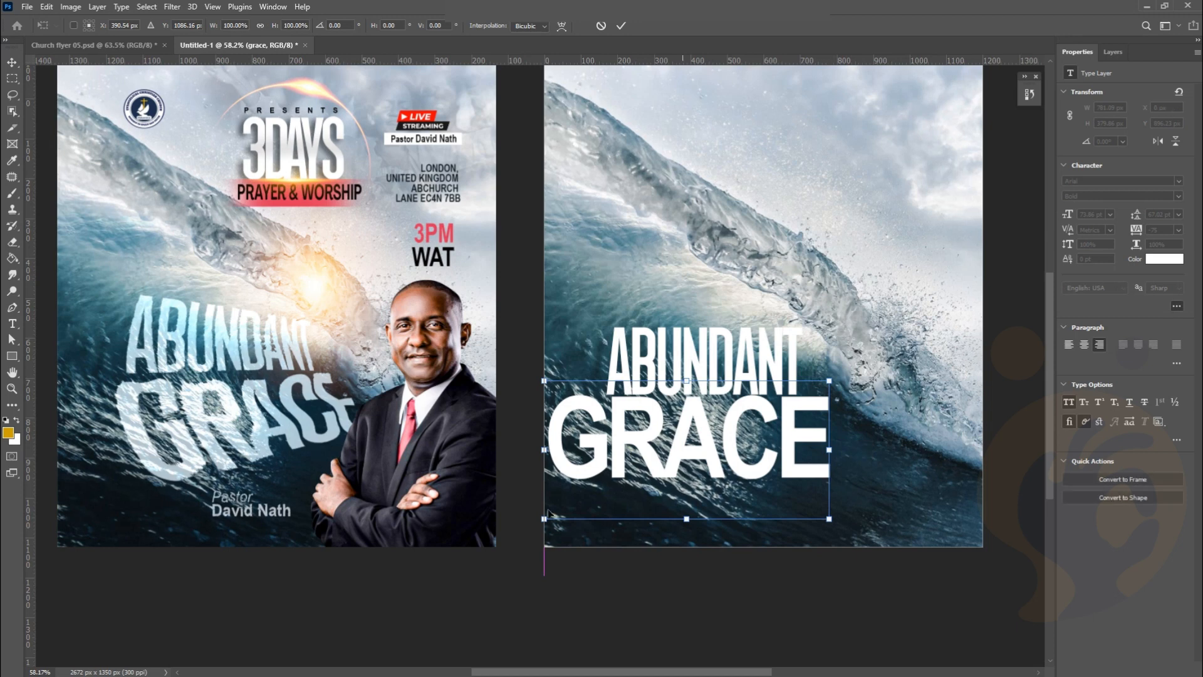
left_click_drag(541, 521, 593, 495)
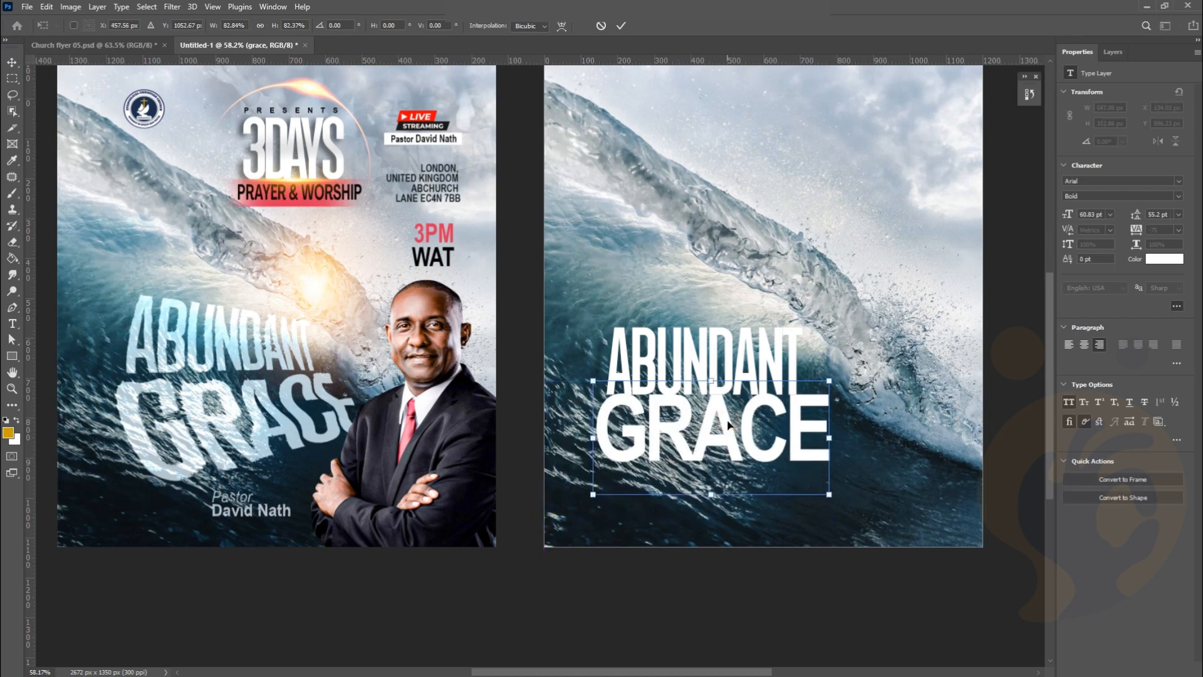
left_click_drag(728, 424, 730, 430)
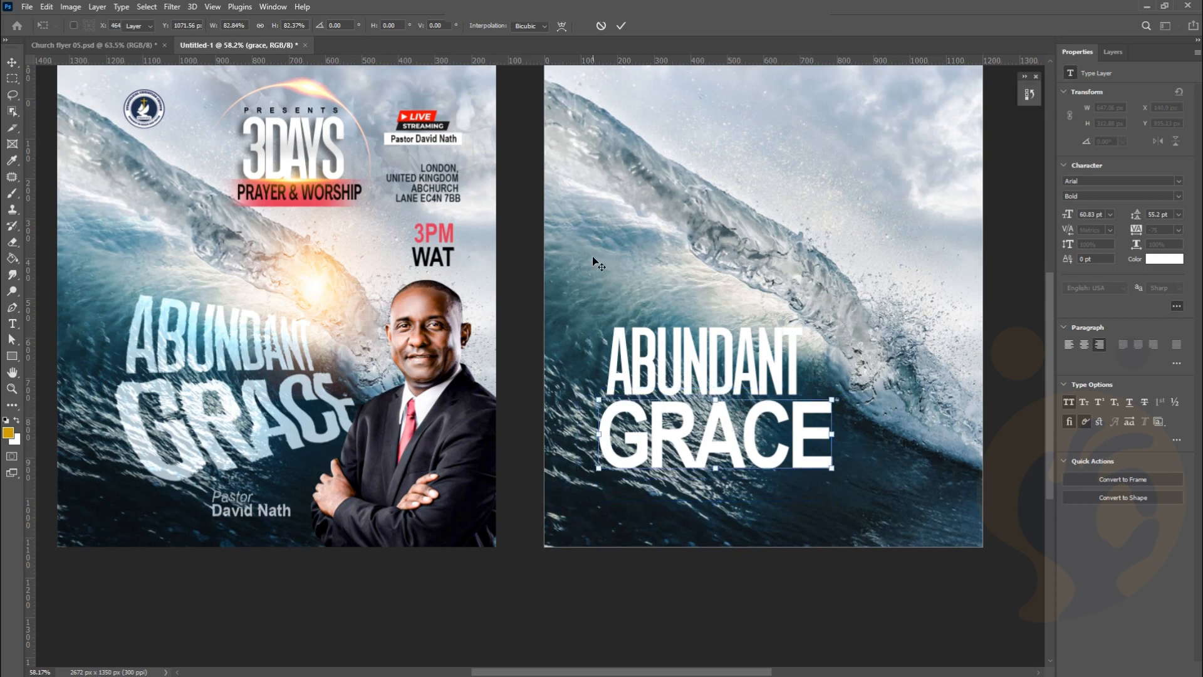
key("Return")
Change GRACE to the Black font weight and shift it slightly right
key("t")
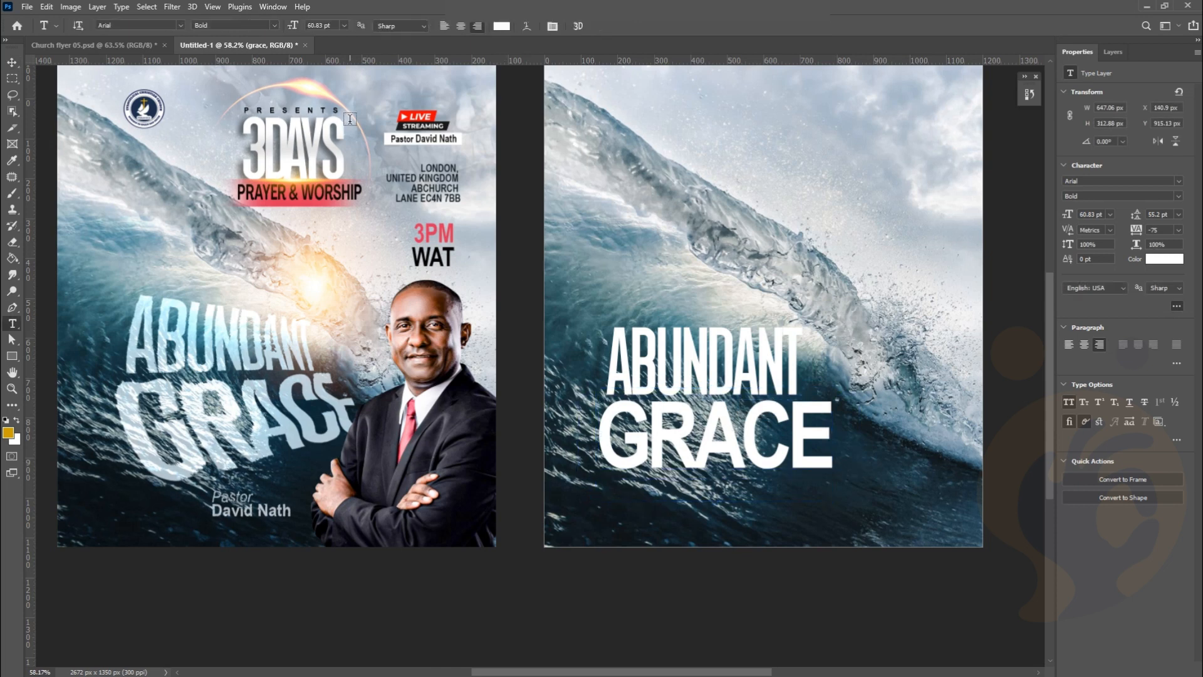
left_click(275, 25)
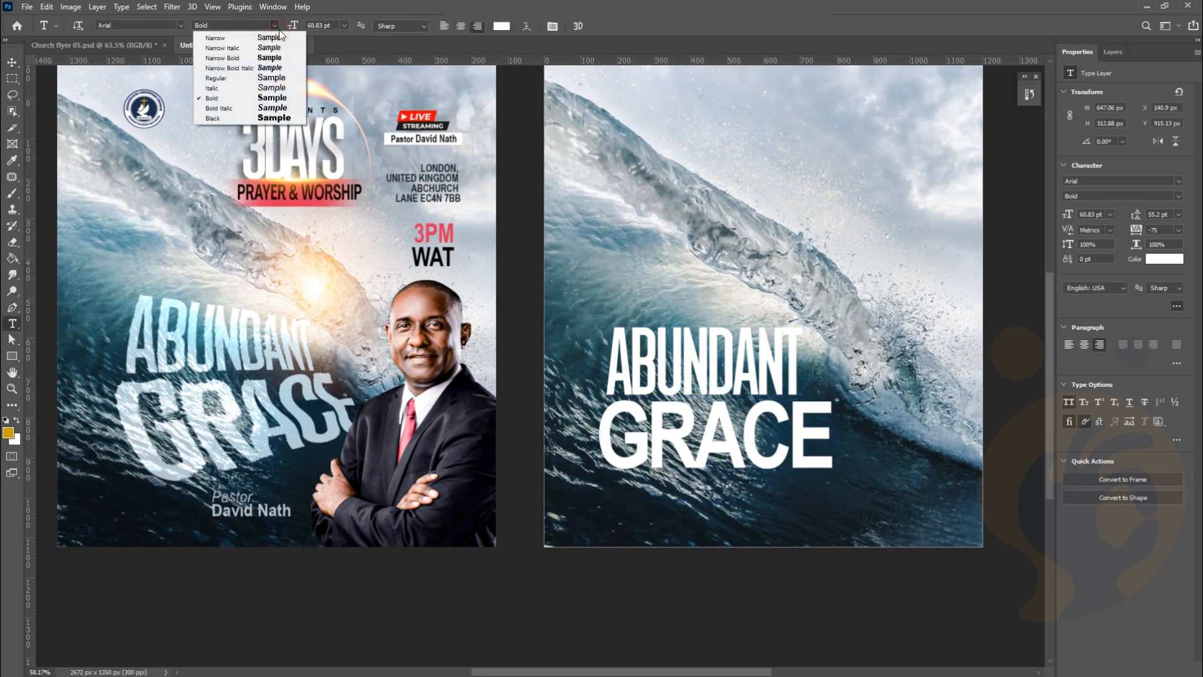
left_click(264, 119)
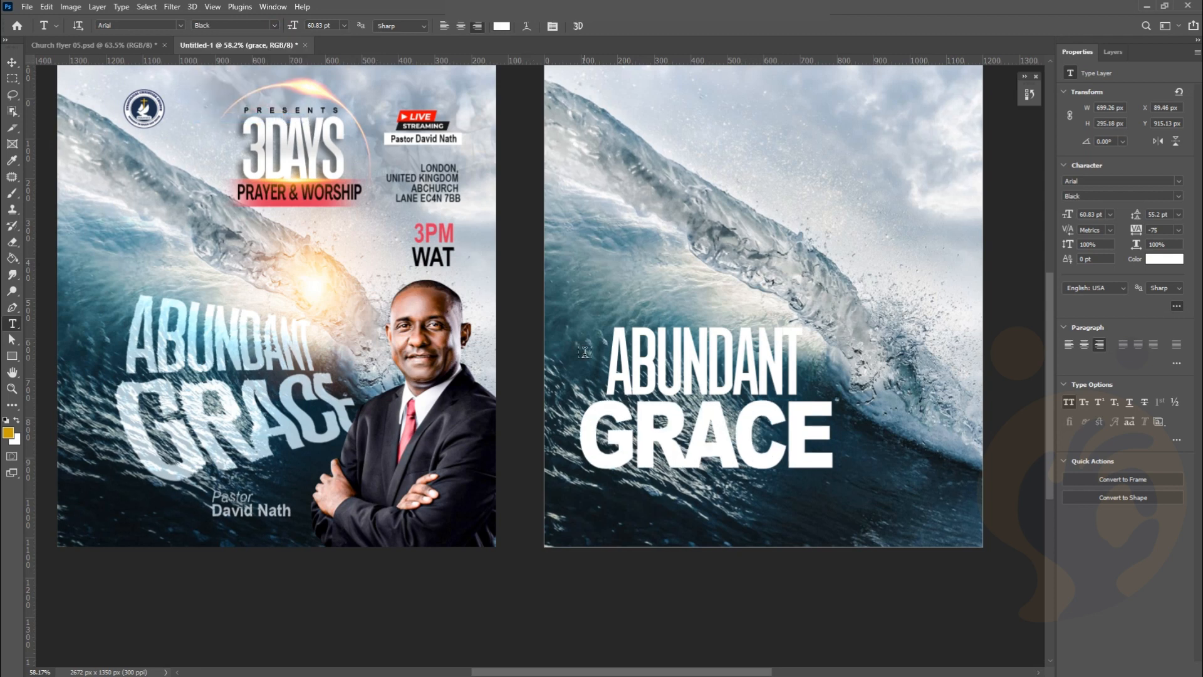
key("v")
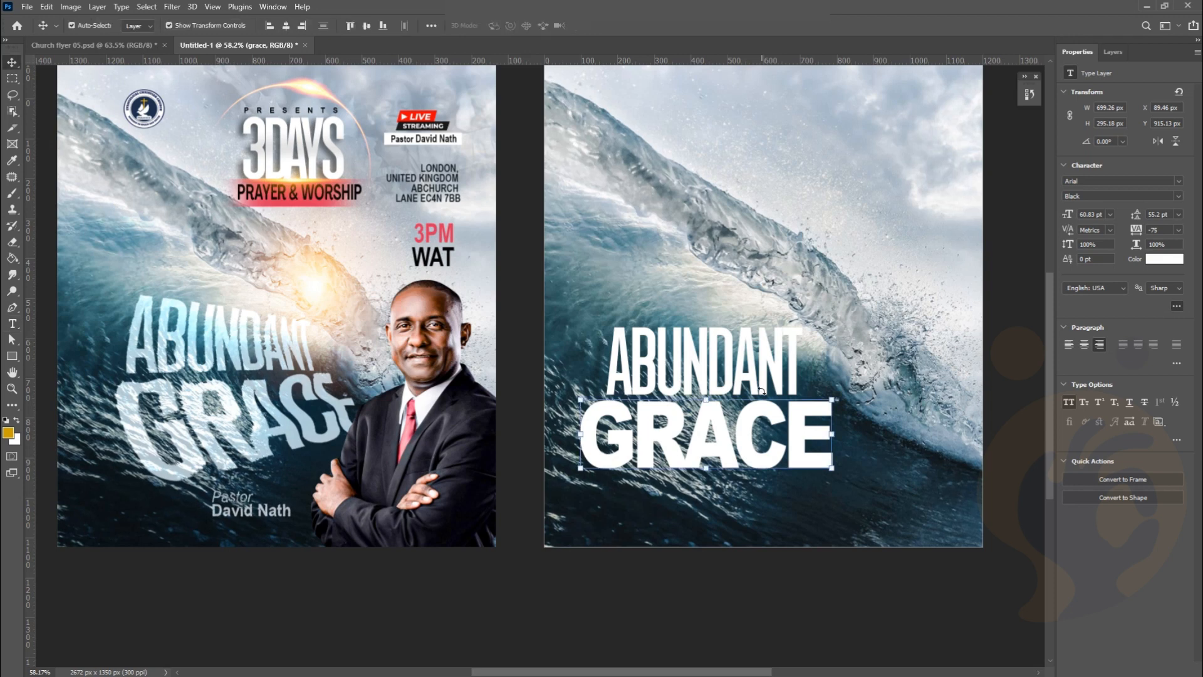
left_click_drag(733, 426, 751, 422)
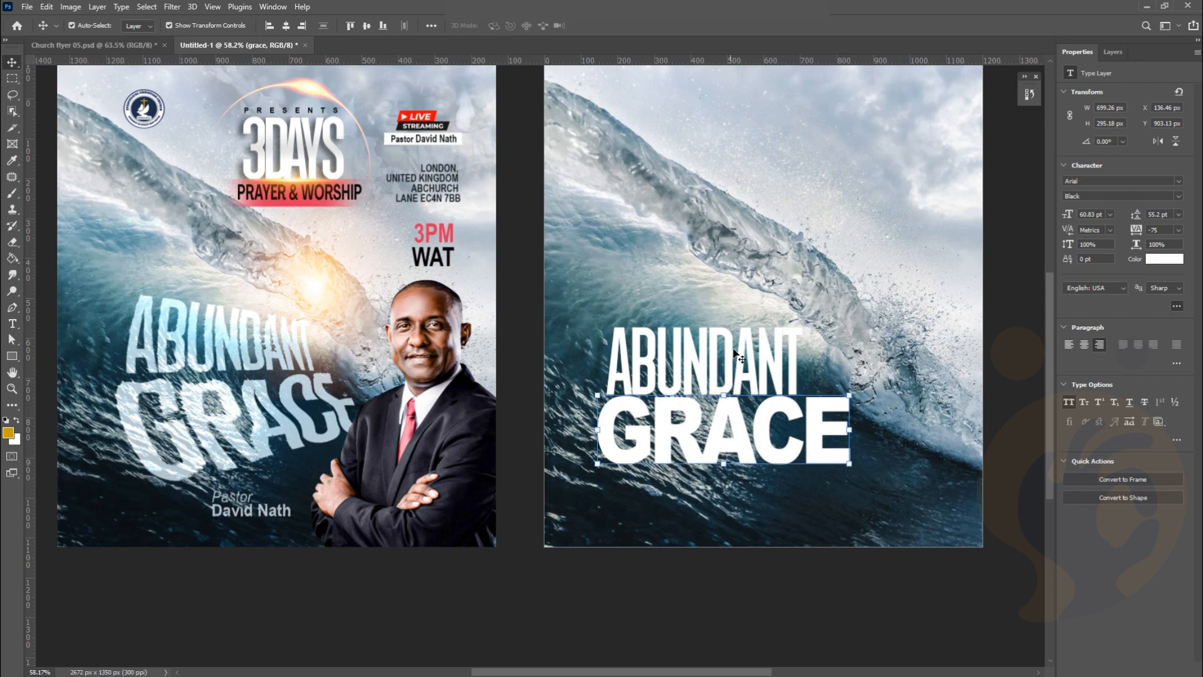
Stretch ABUNDANT wider with Free Transform
left_click(763, 342)
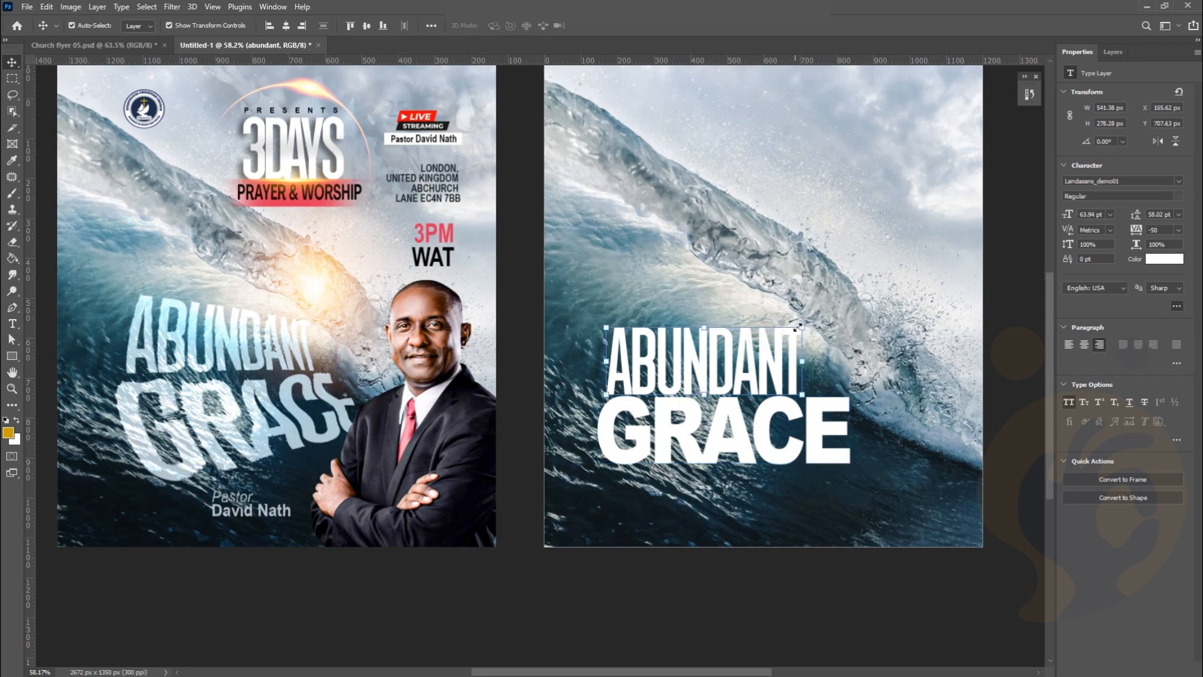
left_click_drag(803, 327, 814, 309)
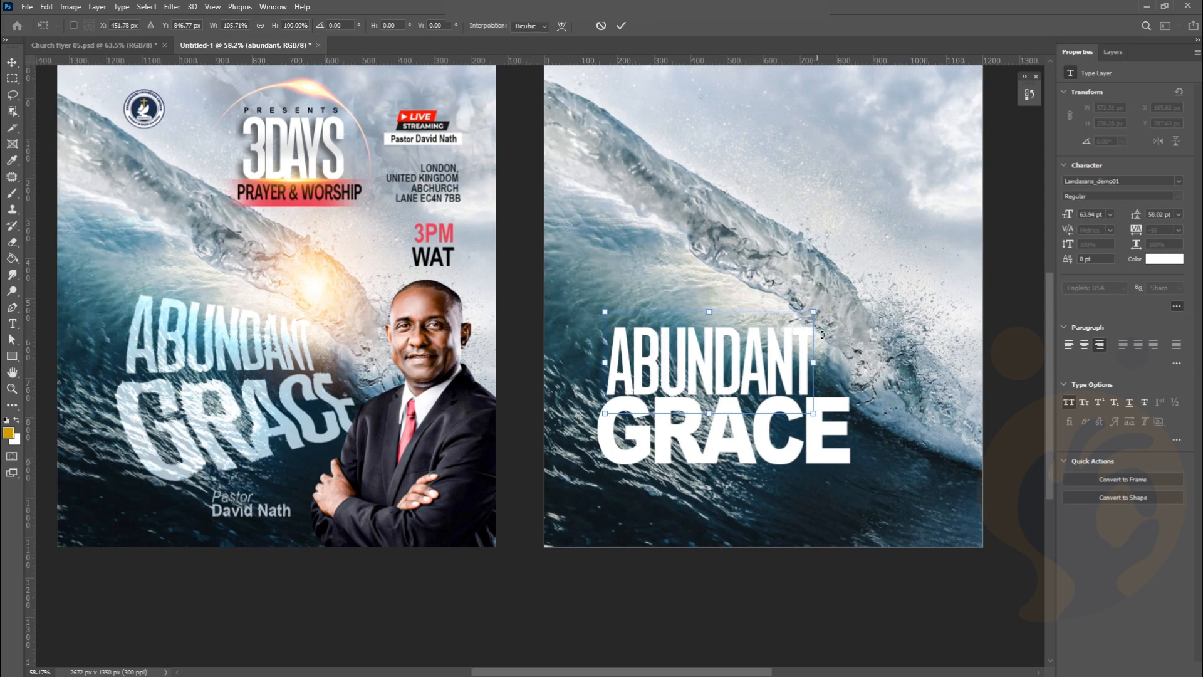
left_click_drag(816, 363, 836, 355)
key("Return")
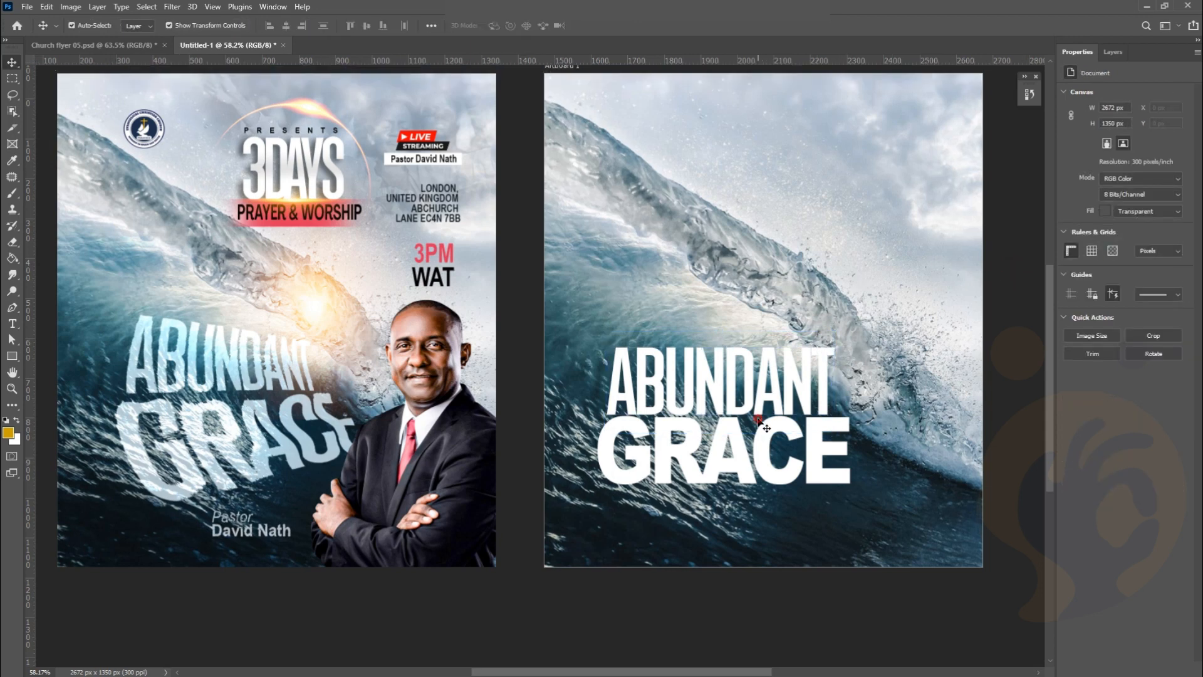
Move ABUNDANT up and left, and nudge GRACE up and left beneath it
left_click(750, 392)
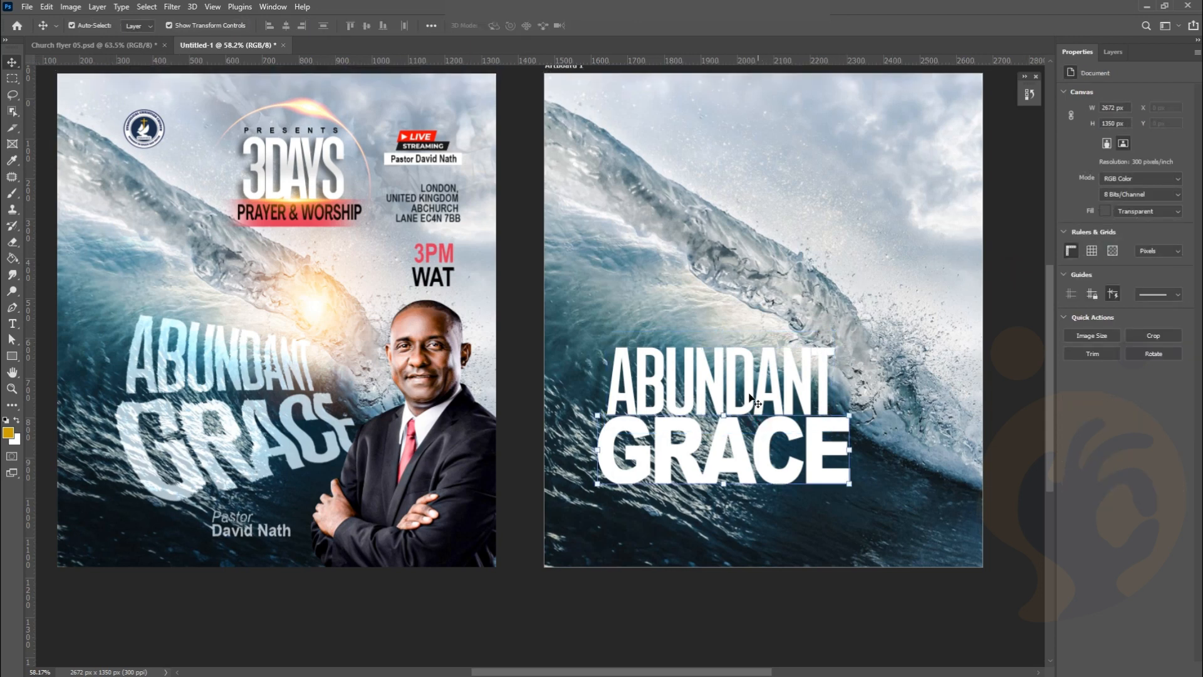
left_click(750, 394)
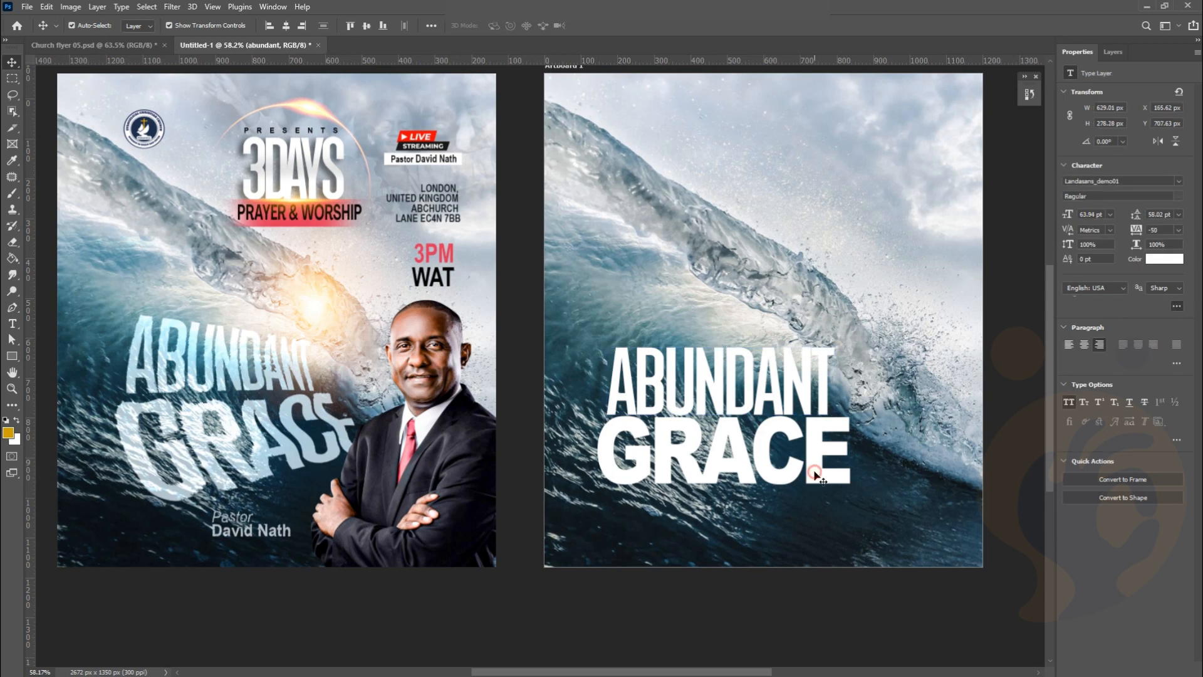
left_click(816, 478)
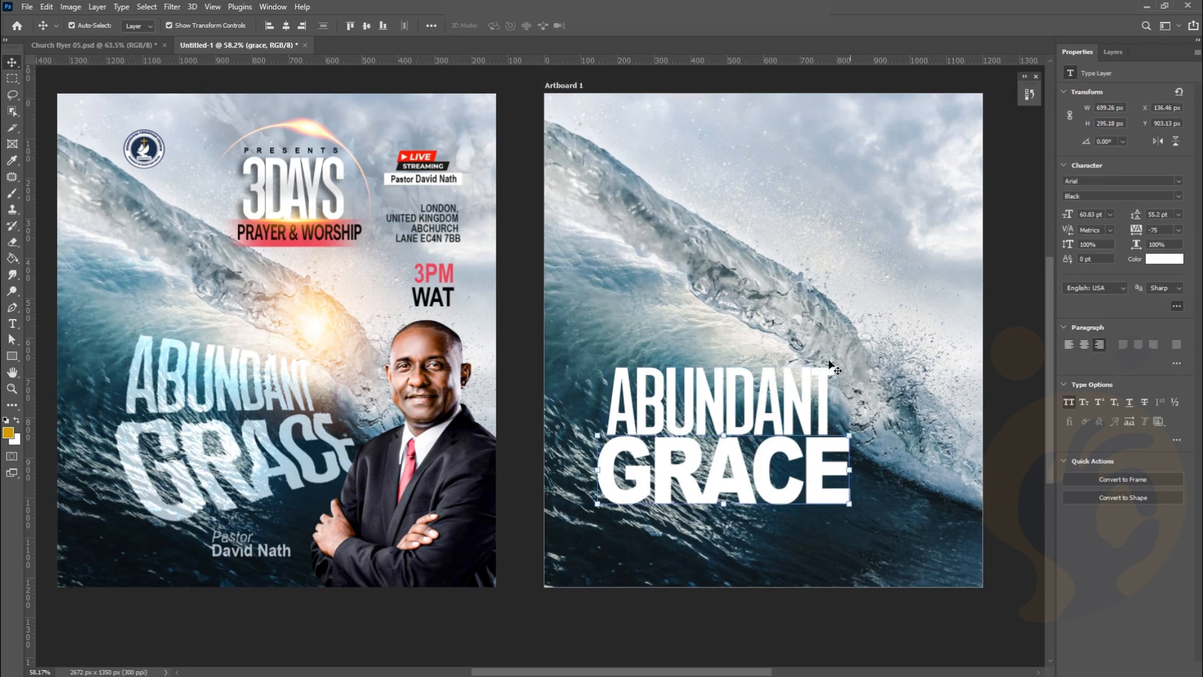
left_click_drag(813, 374, 801, 339)
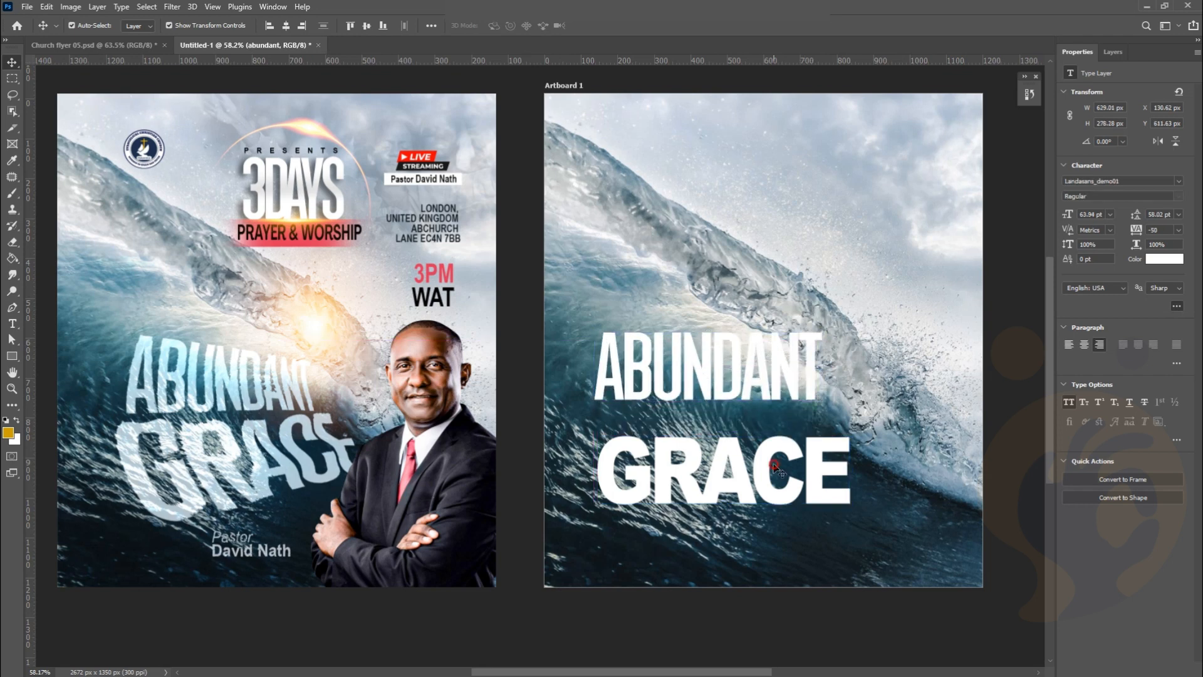
left_click_drag(776, 468, 769, 462)
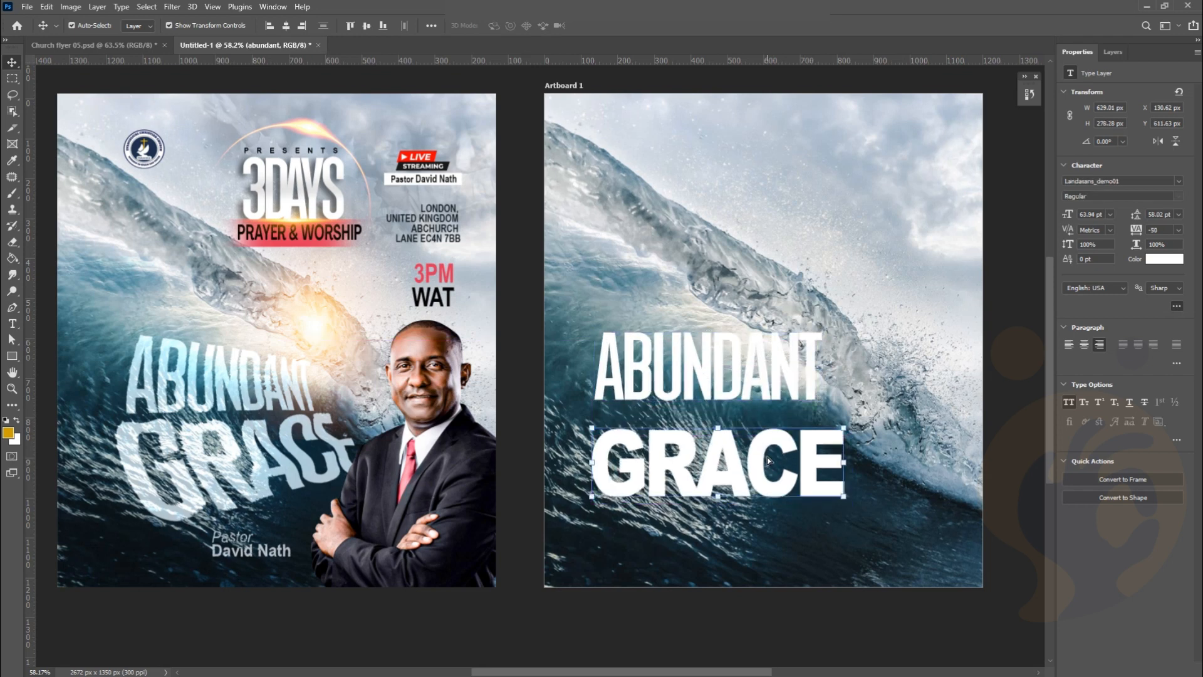
left_click(1113, 51)
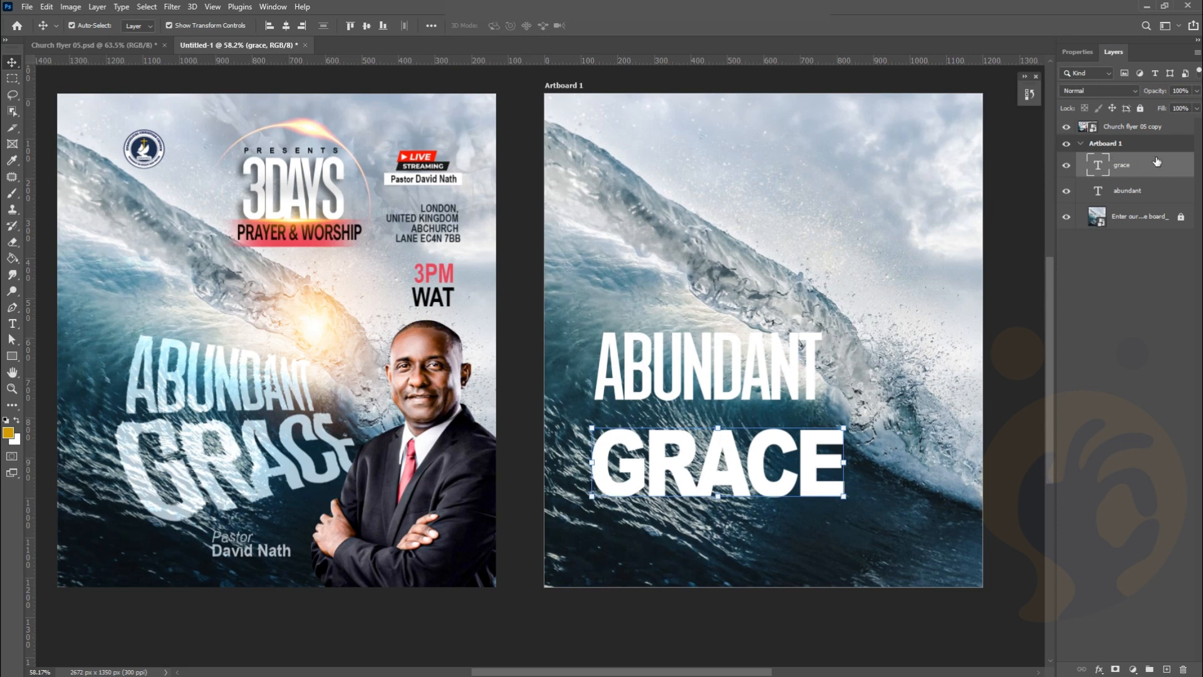
Duplicate the grace layer, hide the copy, and rasterize the top grace layer
left_click_drag(1156, 162, 1166, 669)
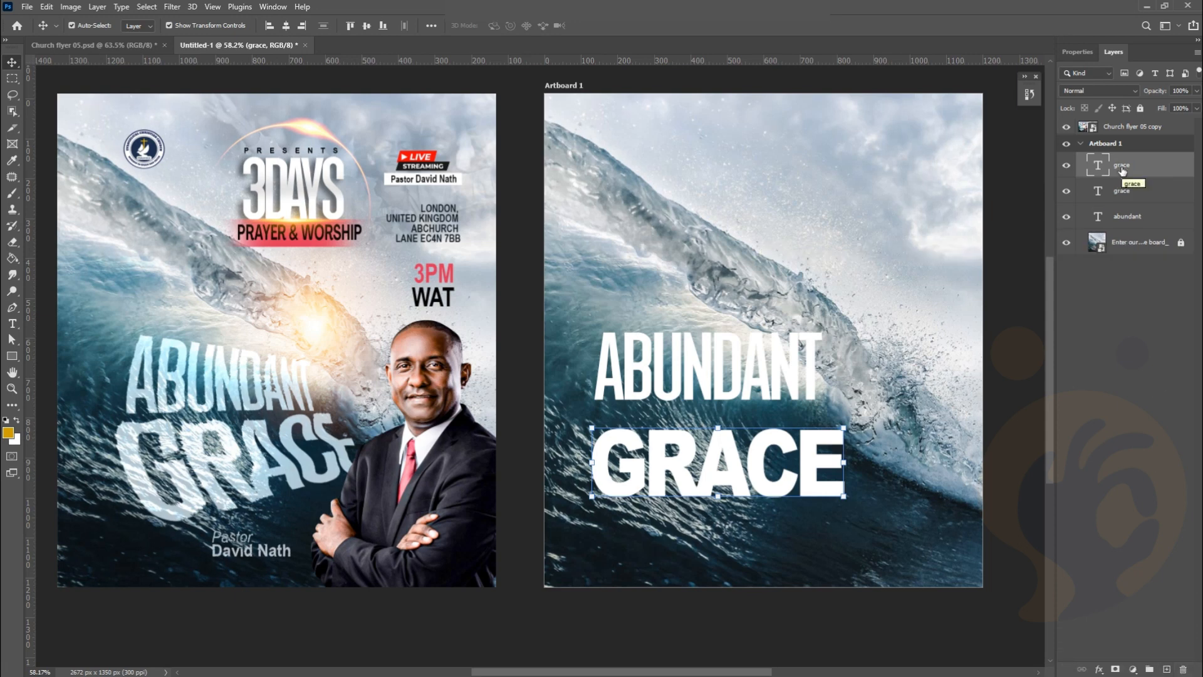
left_click(1065, 191)
right_click(1130, 161)
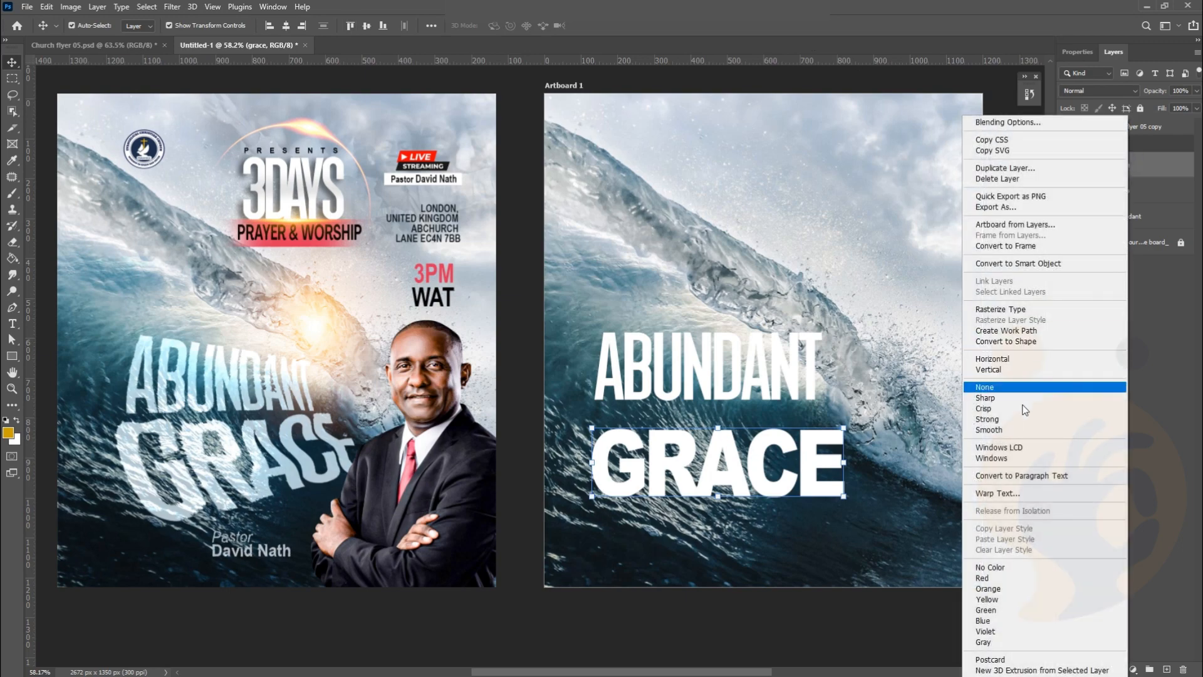
left_click(1016, 310)
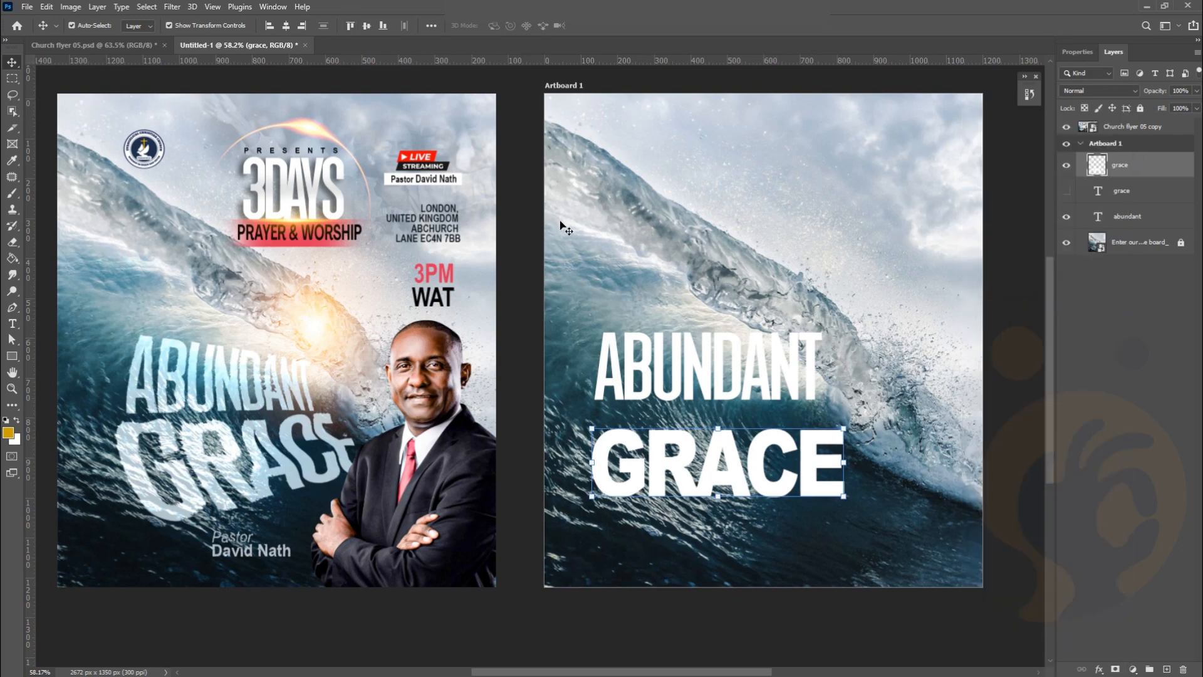
Distort GRACE taller, to about 113% height, with its top tucked under ABUNDANT
left_click(46, 7)
mouse_move(149, 296)
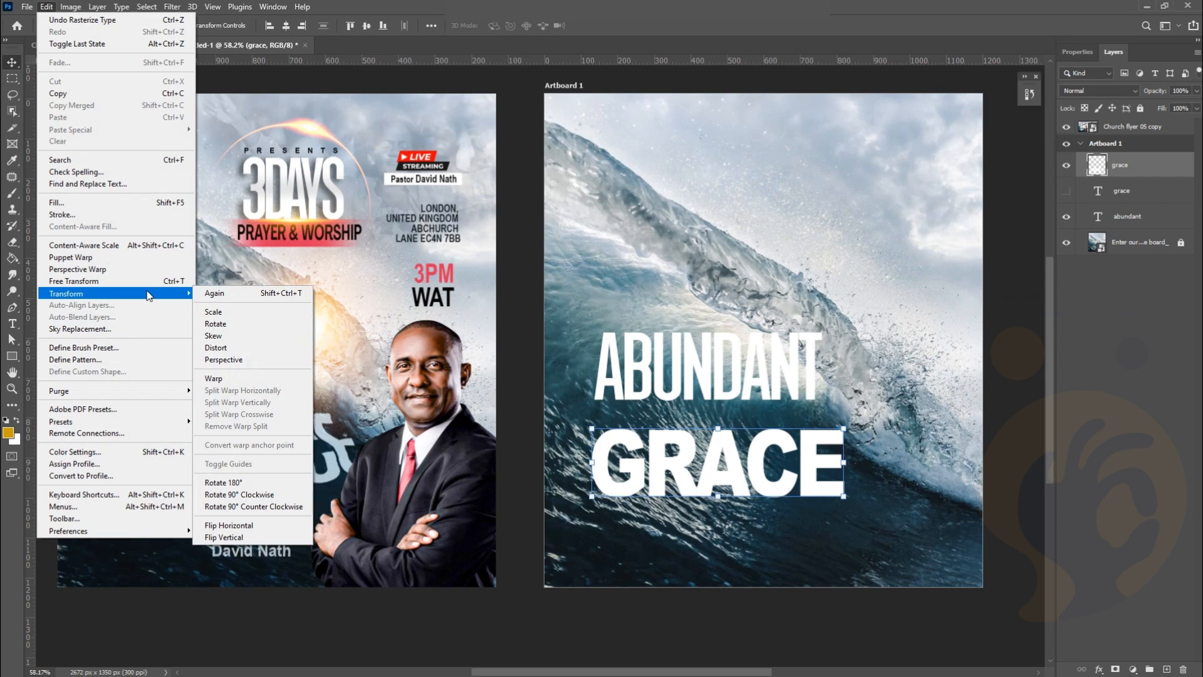
left_click(254, 348)
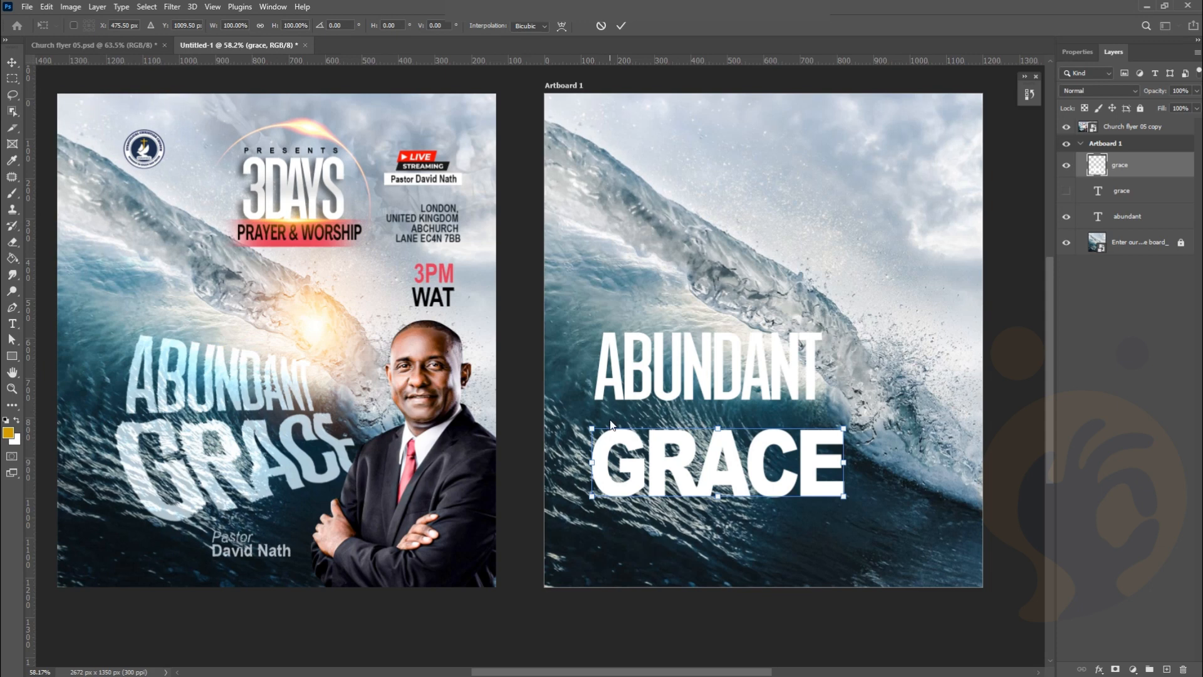
left_click(620, 26)
left_click(47, 7)
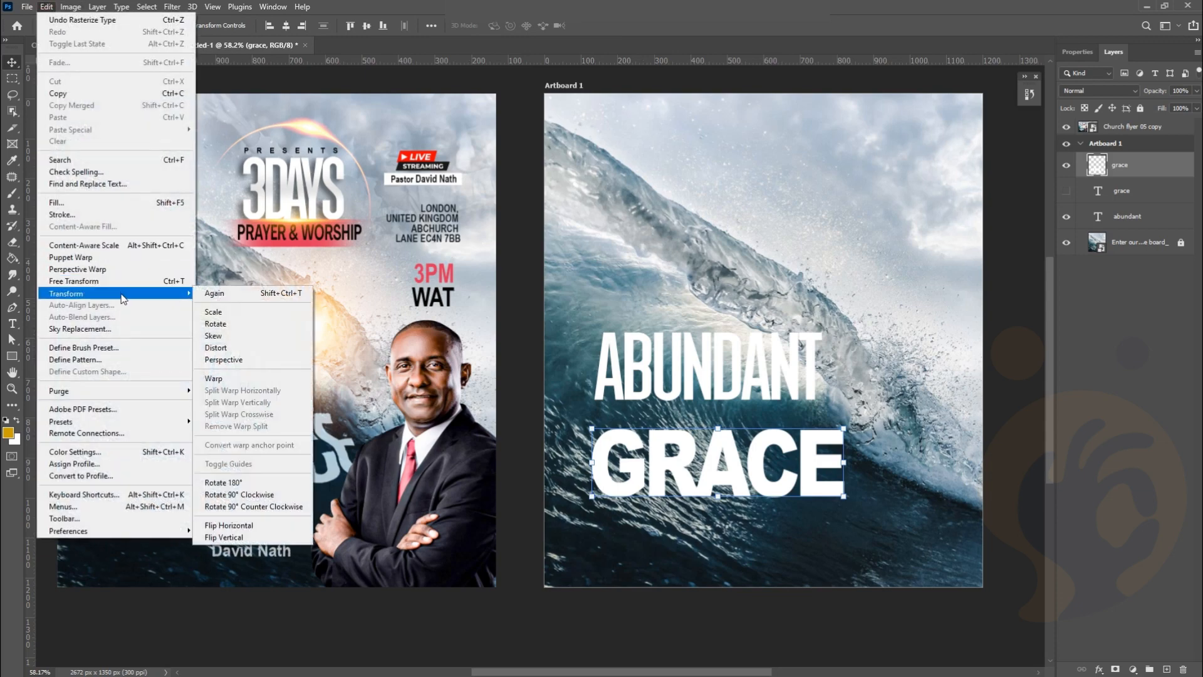
left_click(253, 347)
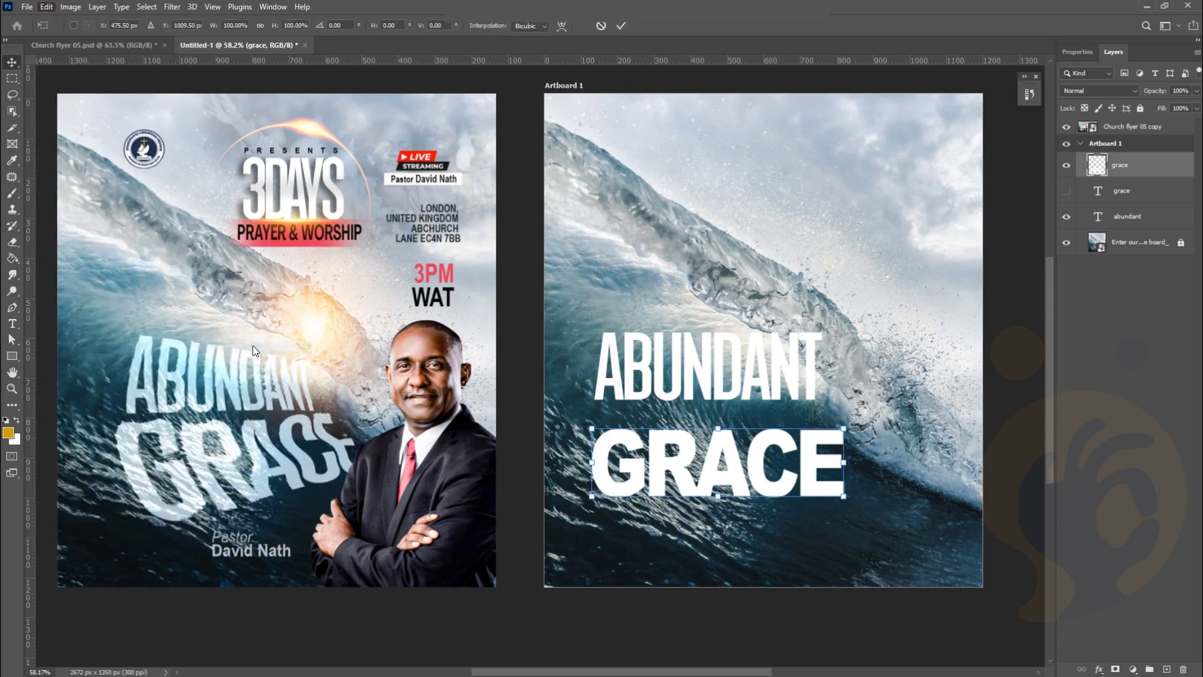
left_click_drag(600, 458, 610, 450)
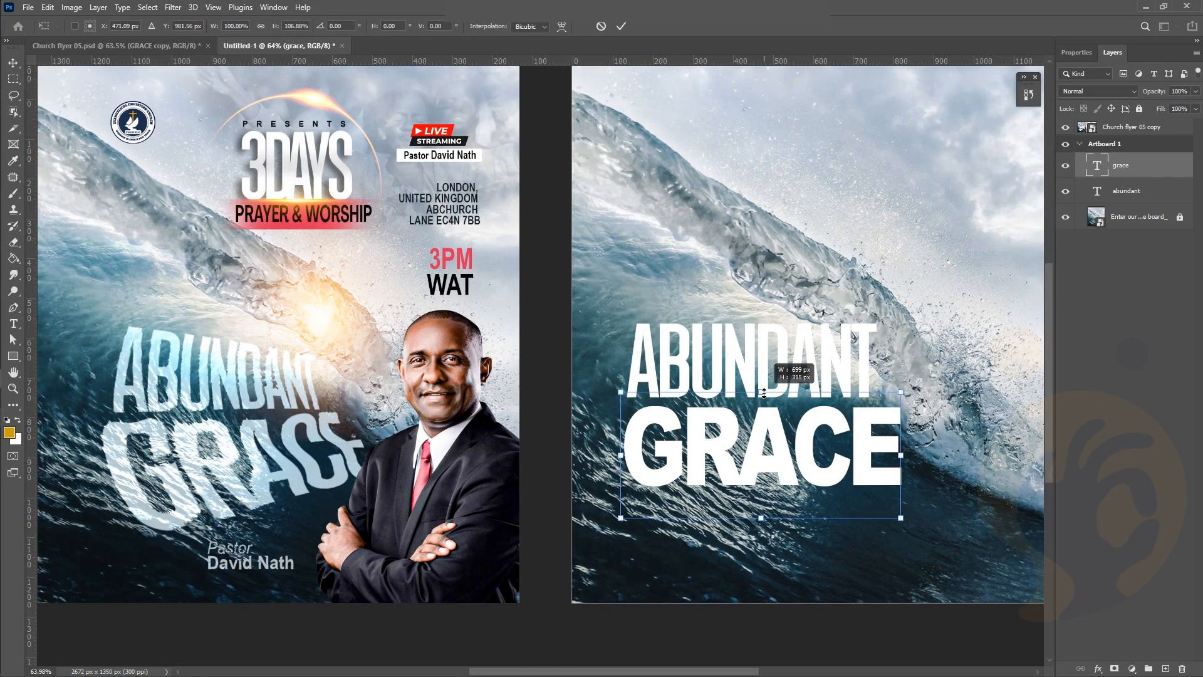
mouse_move(764, 395)
left_mouse_down()
mouse_move(762, 373)
mouse_move(762, 396)
left_mouse_up()
key("Return")
key("ctrl+t")
key("Return")
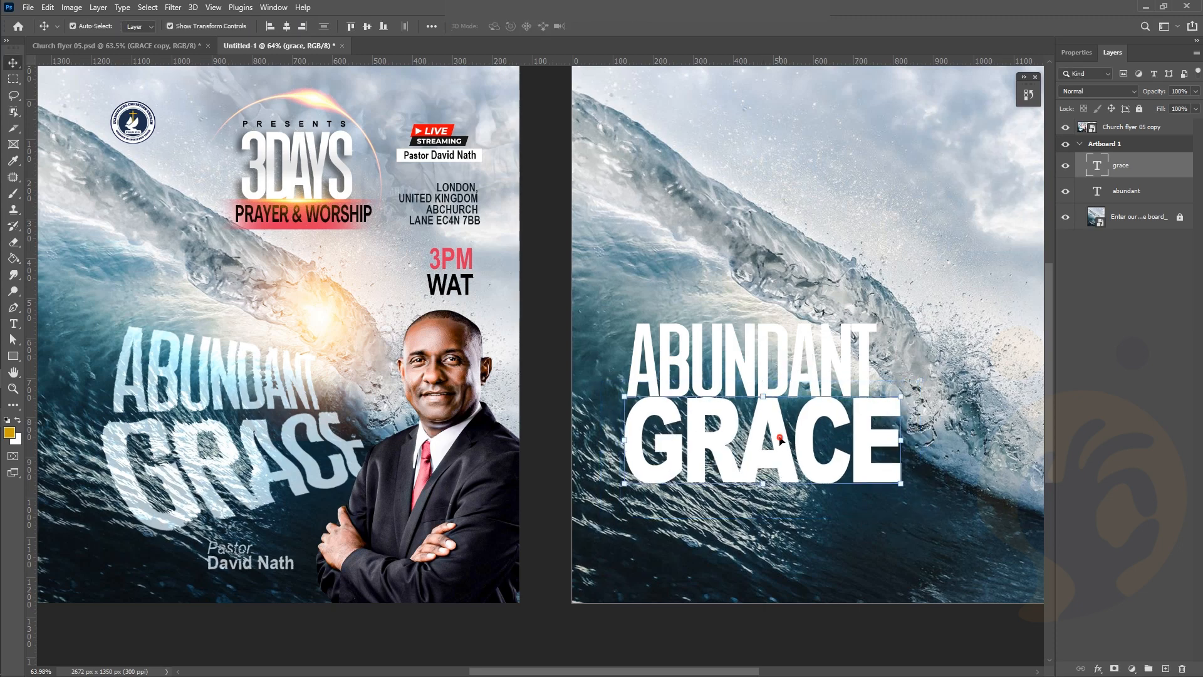
Nudge GRACE into place, duplicate the grace layer, and hide the lower copy
left_click_drag(781, 440, 783, 448)
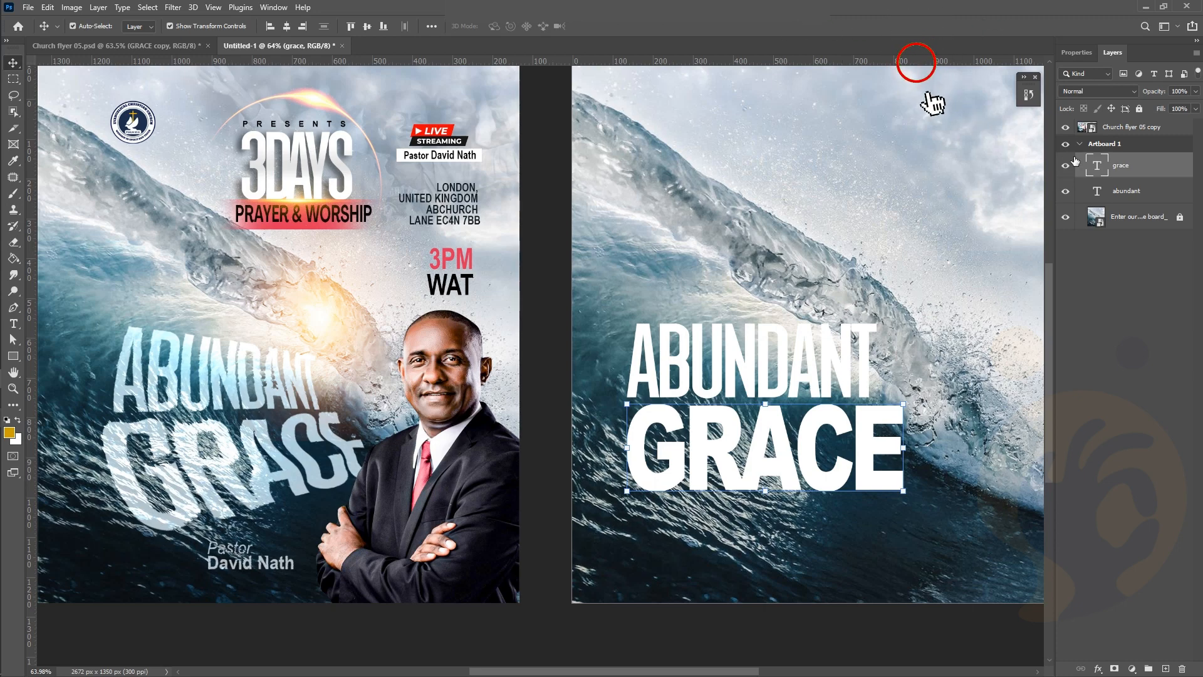
left_click_drag(1151, 164, 1165, 668)
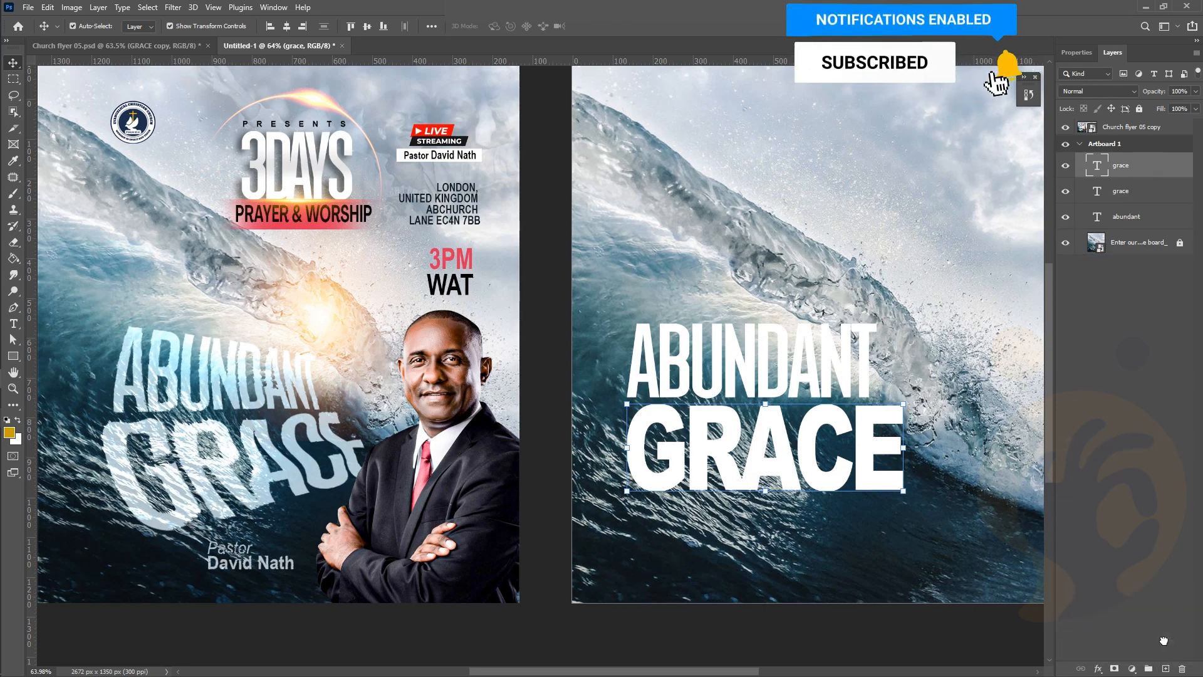
left_click(1065, 190)
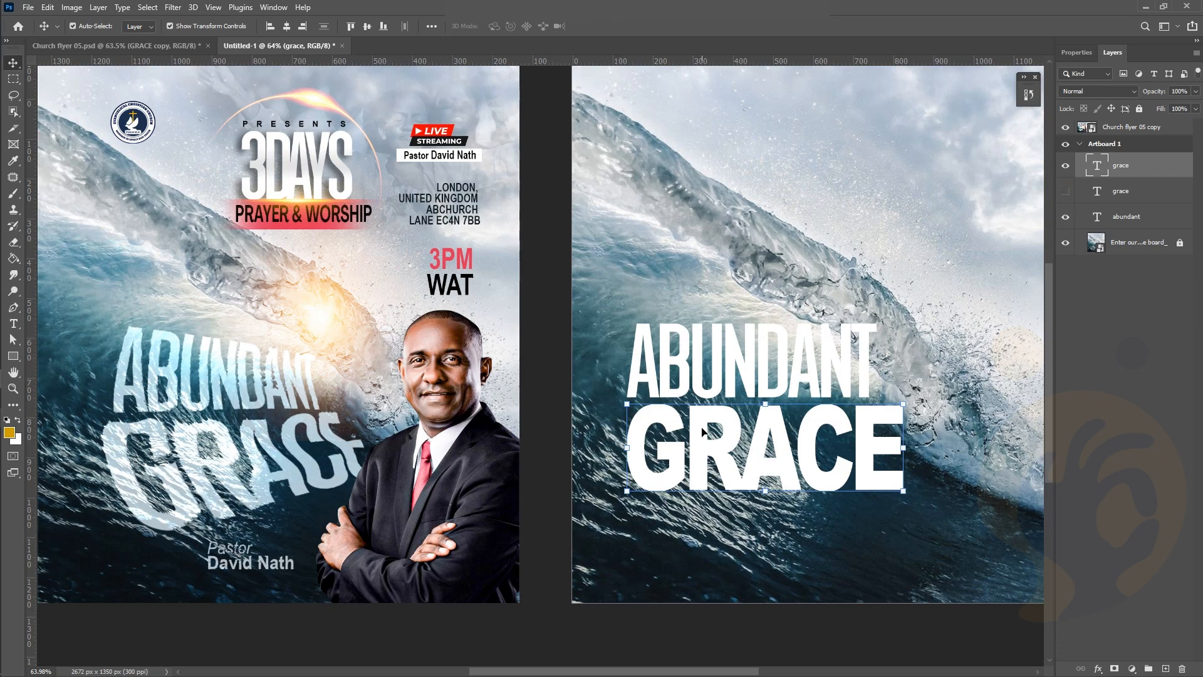
left_click_drag(704, 431, 706, 432)
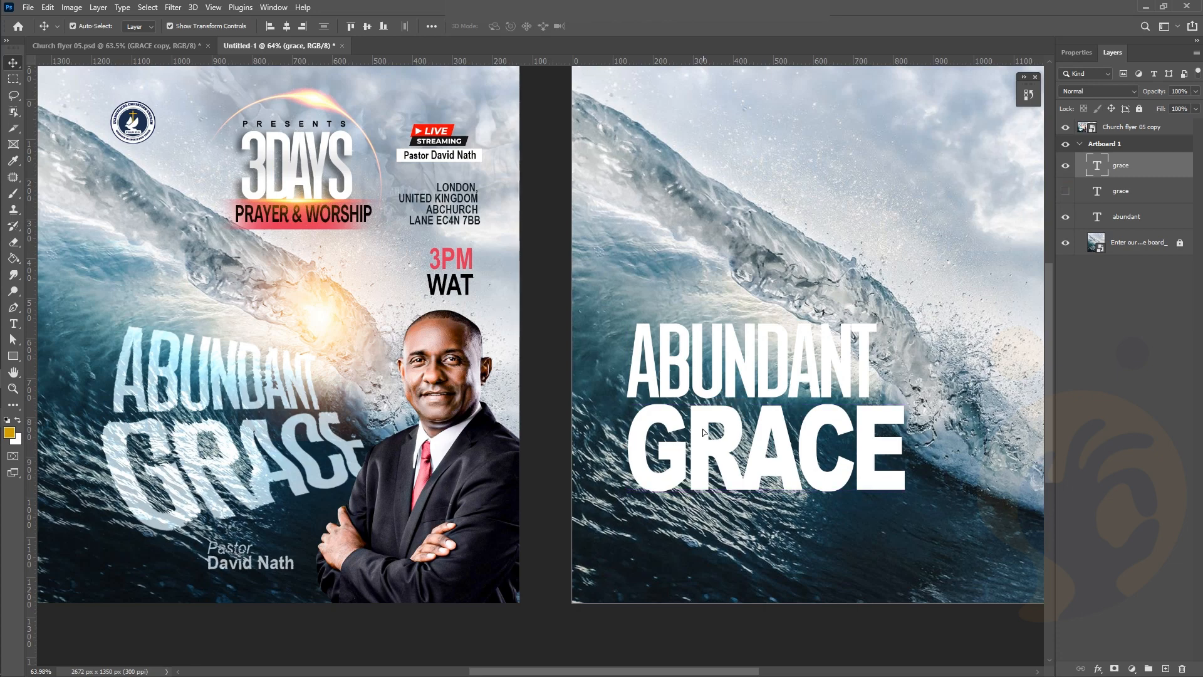
Rasterize the grace layer and start an Edit > Transform > Warp on it
right_click(1131, 177)
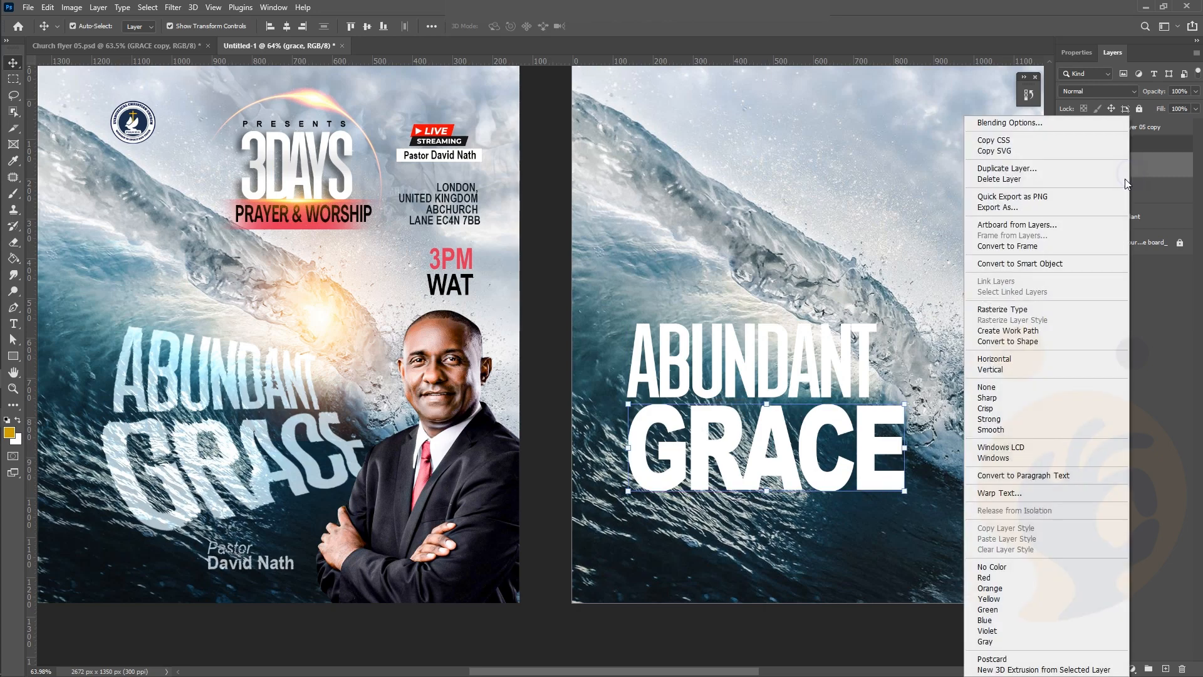
left_click(1163, 167)
right_click(1164, 166)
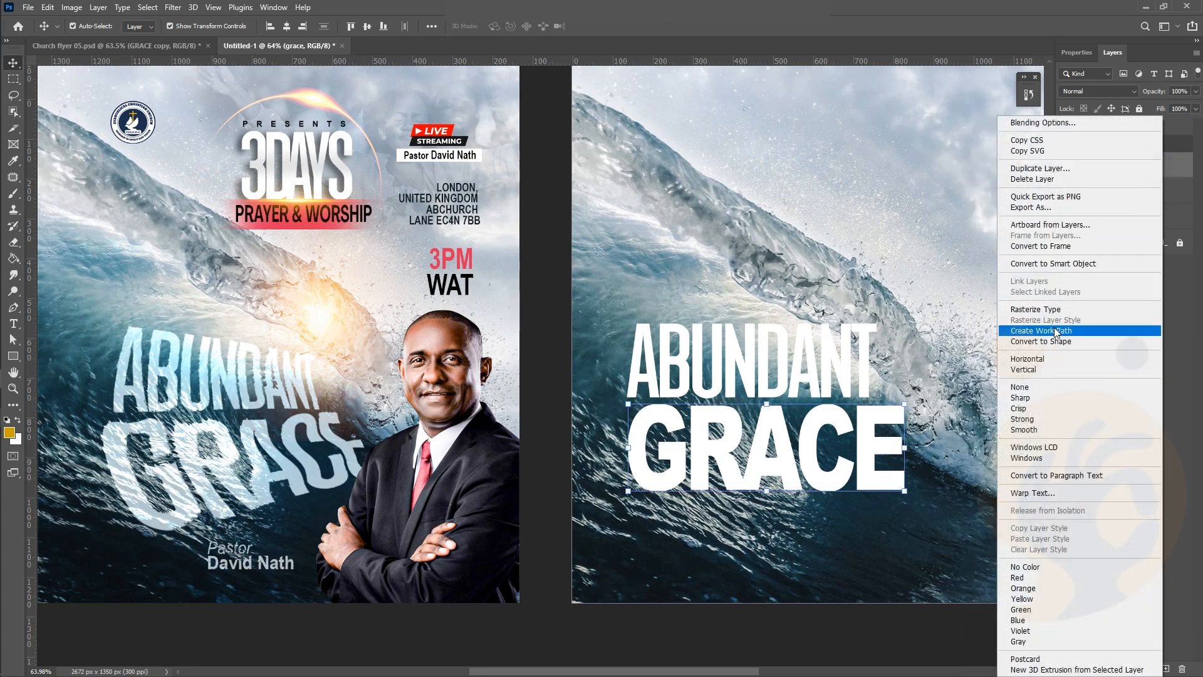
left_click(1054, 310)
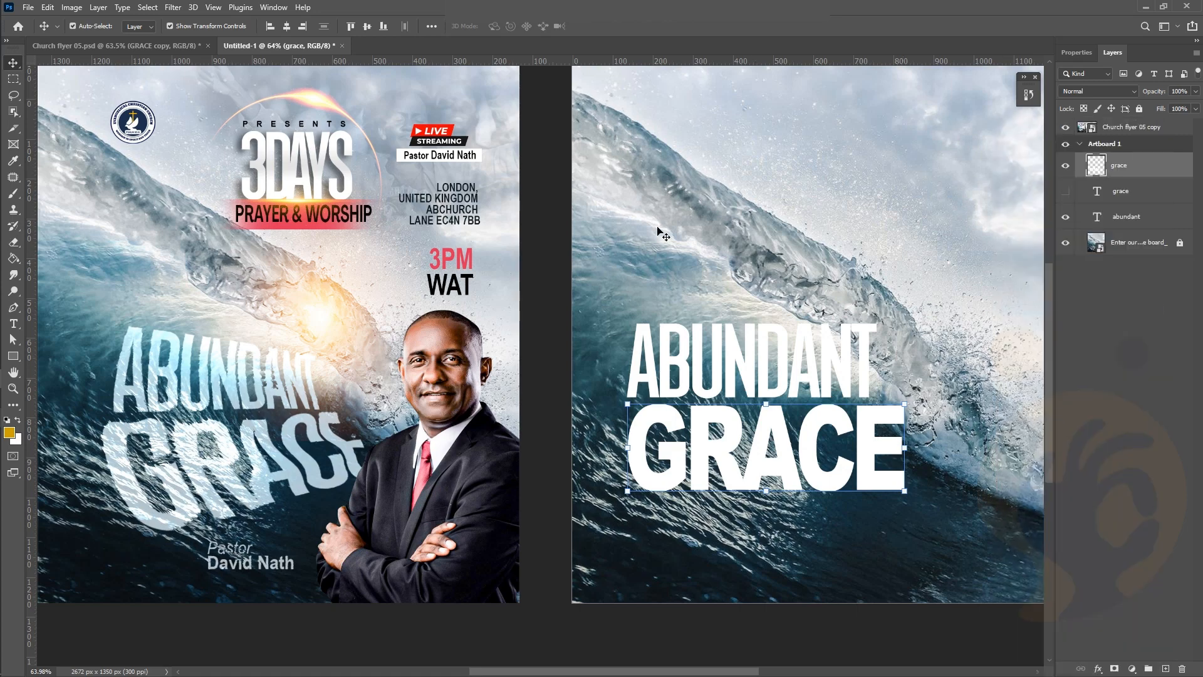
left_click(48, 8)
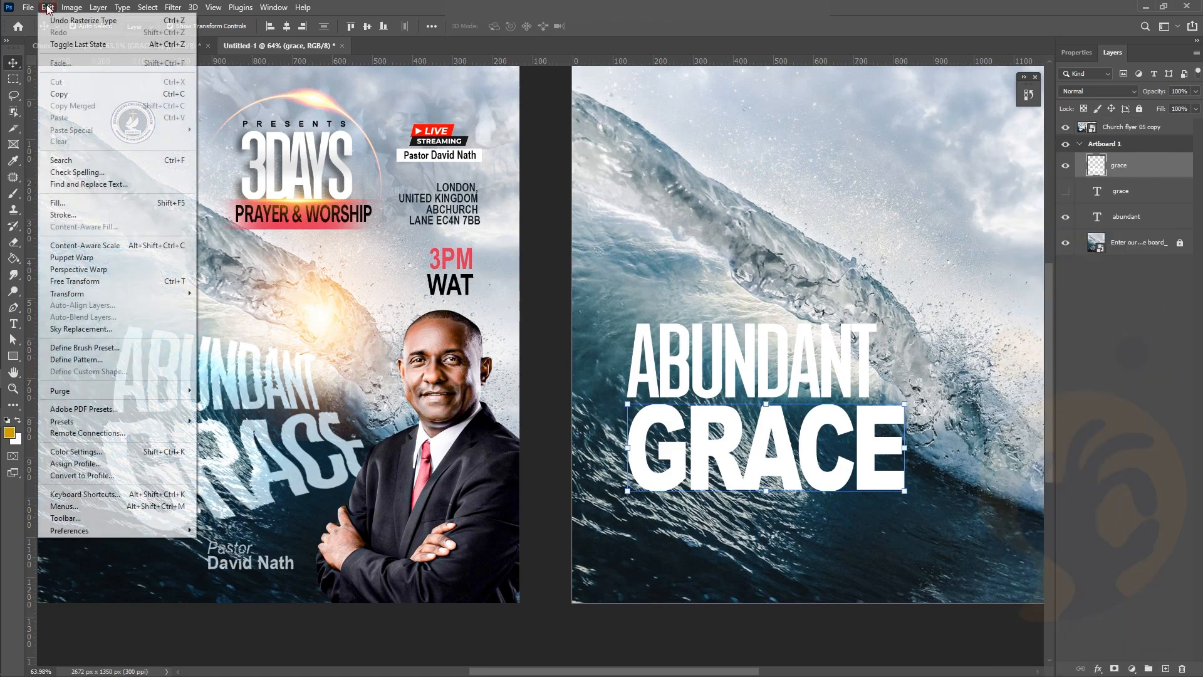
mouse_move(158, 296)
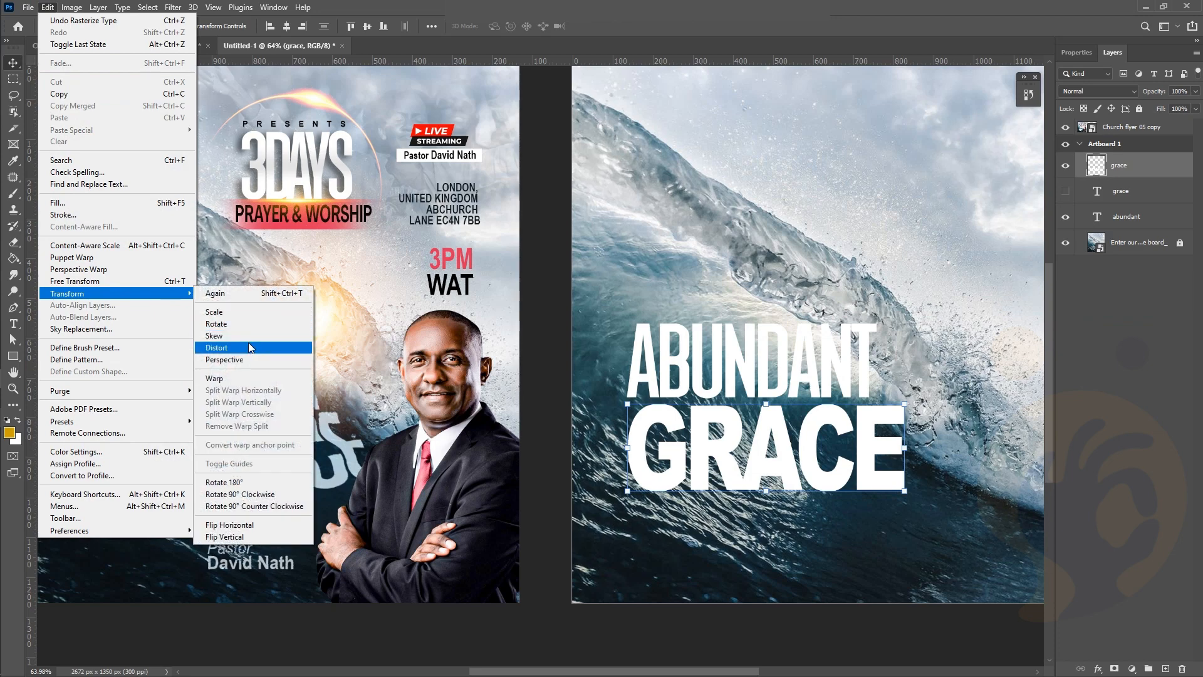
left_click(240, 378)
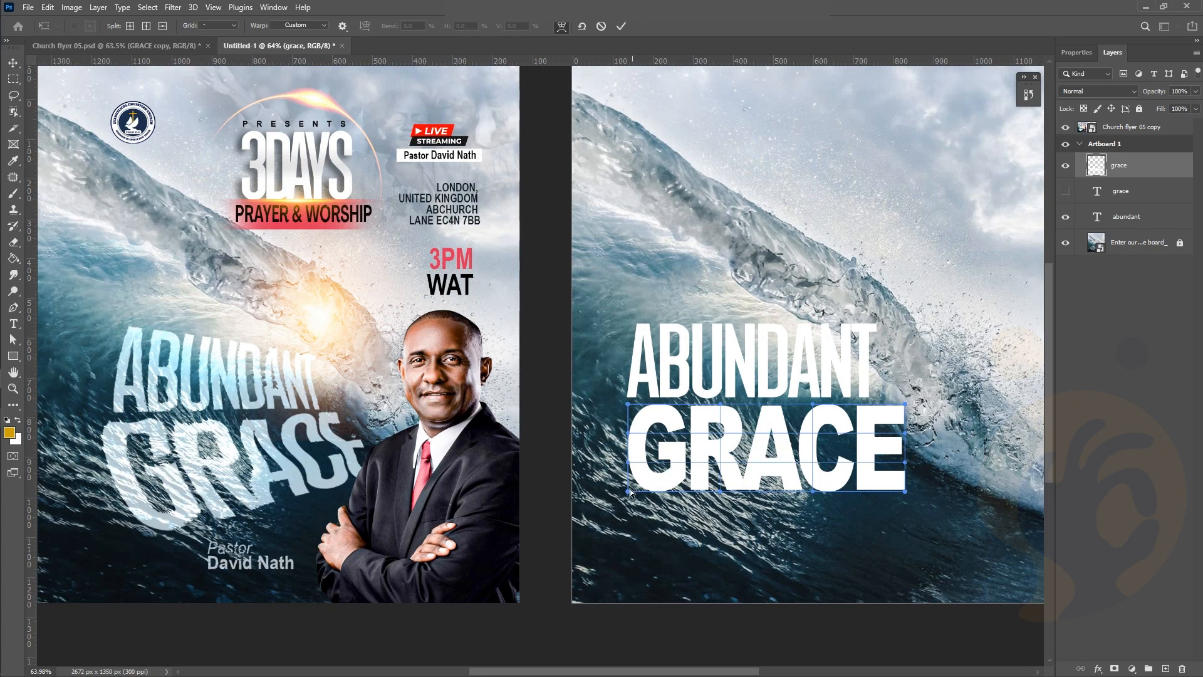
Warp GRACE: pull its right side in, tilt it upward, and reshape the lower-left and G
left_click_drag(632, 501, 666, 506)
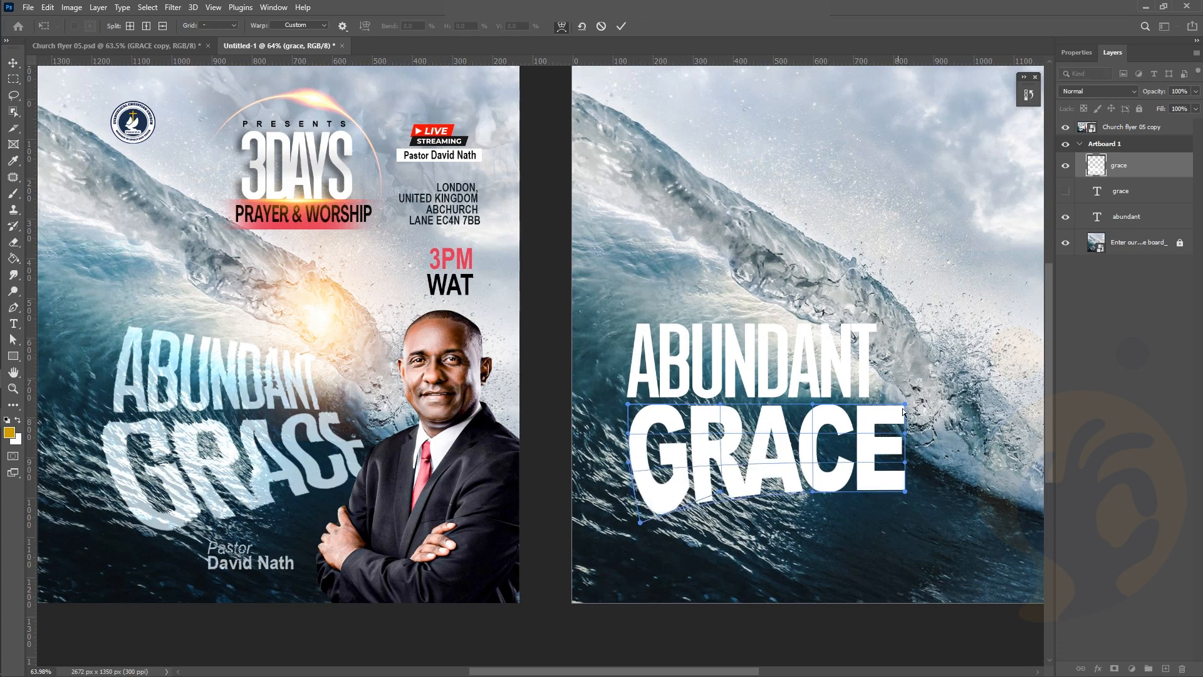
left_click_drag(905, 409, 878, 404)
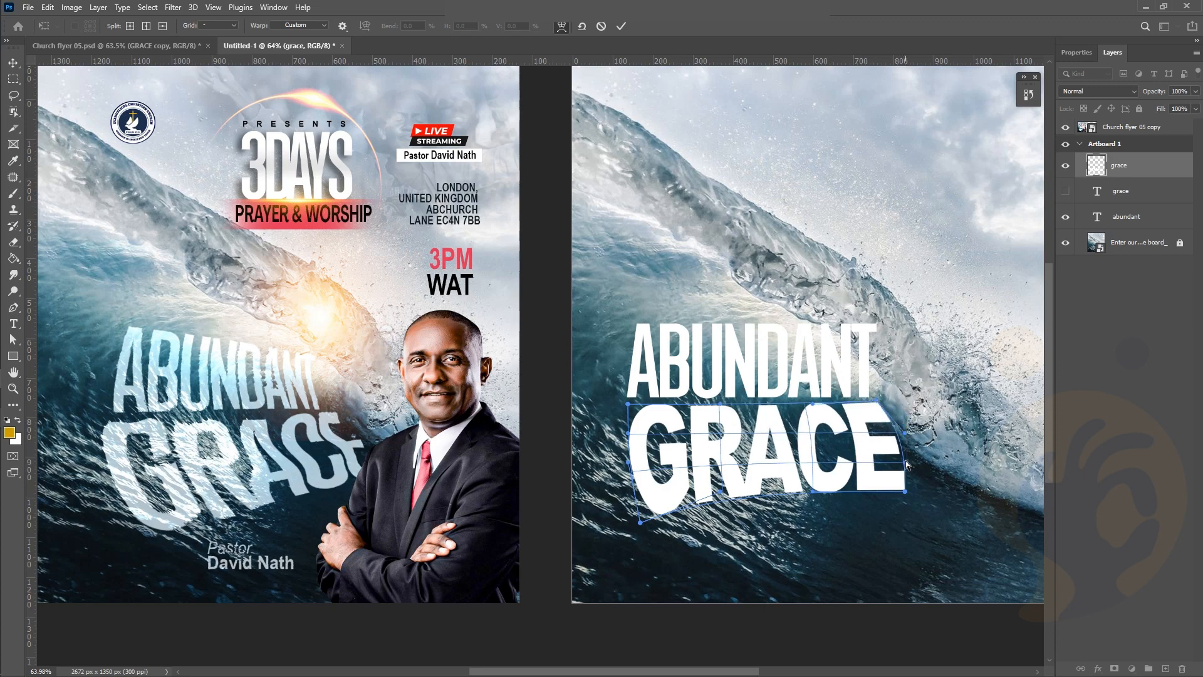
left_click_drag(905, 462, 885, 436)
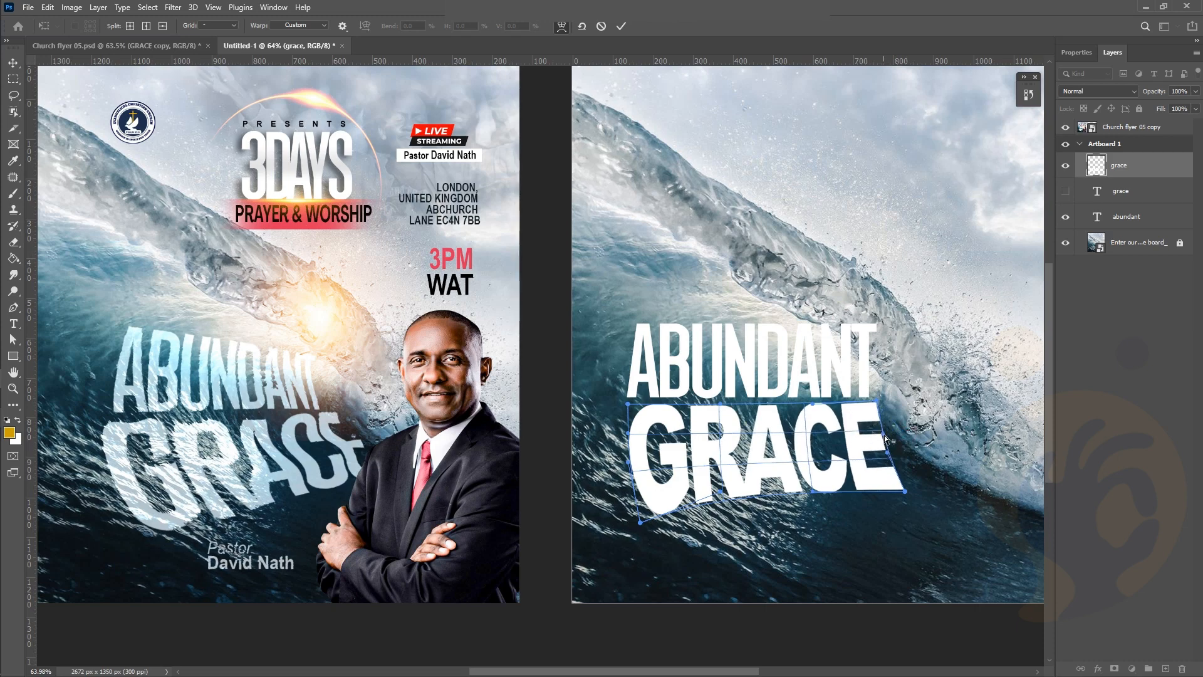
left_click_drag(903, 482, 901, 474)
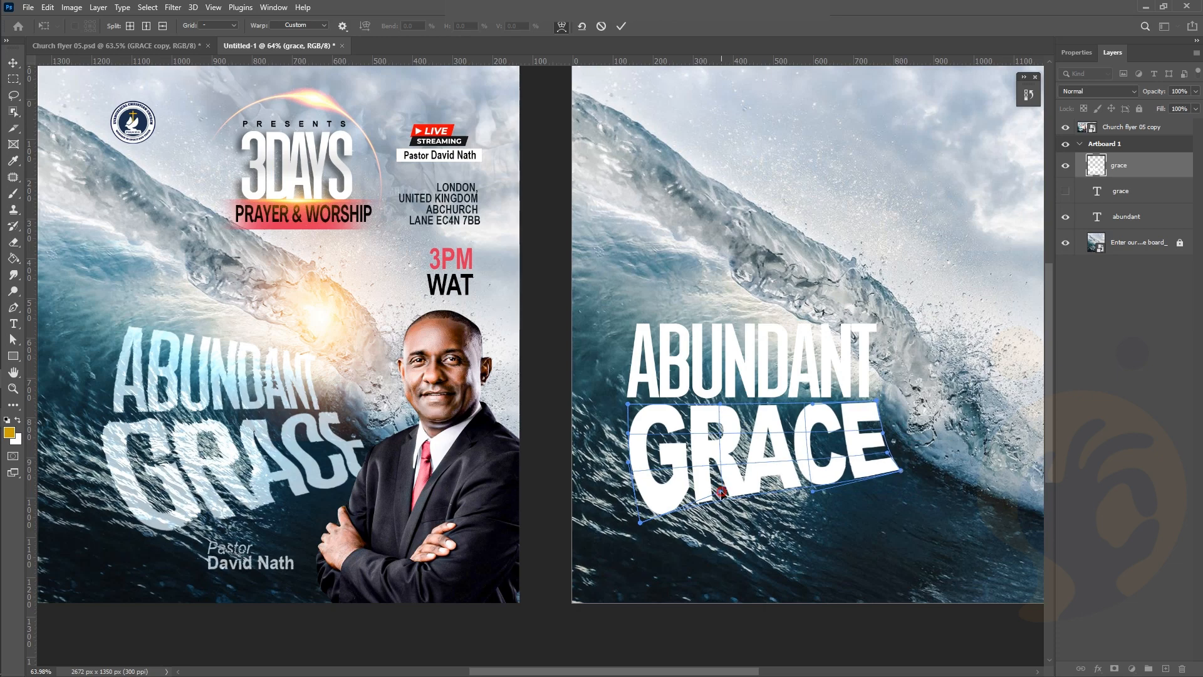
left_click_drag(722, 492, 738, 503)
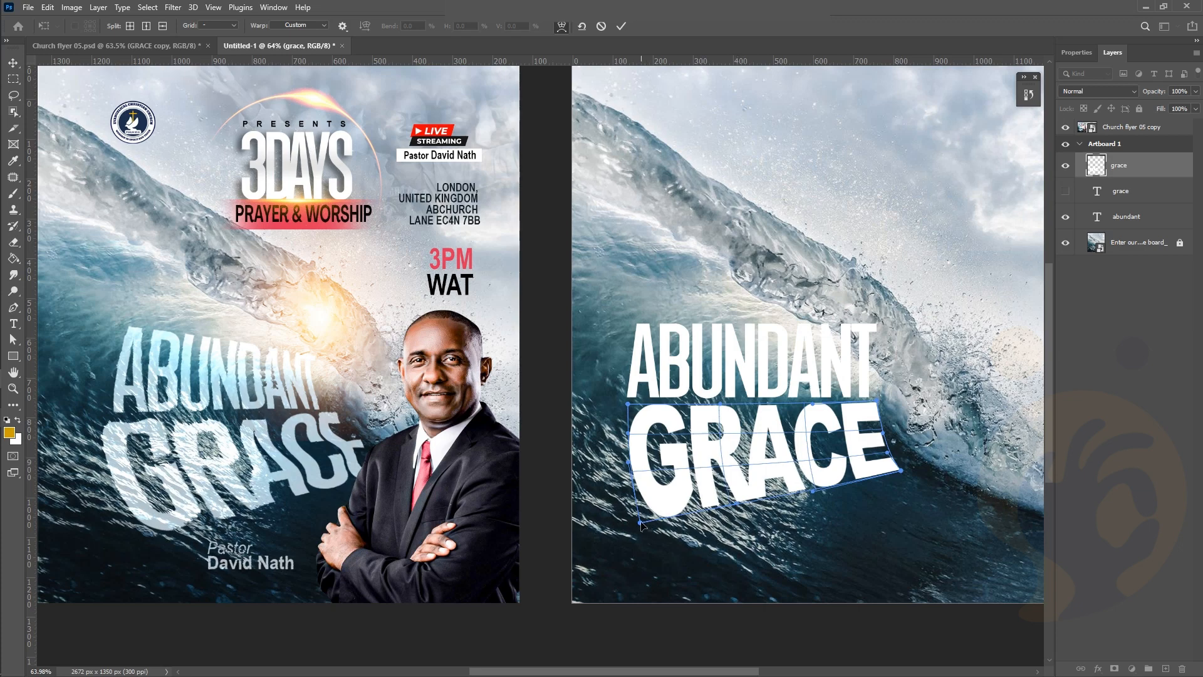
left_click_drag(647, 525, 657, 529)
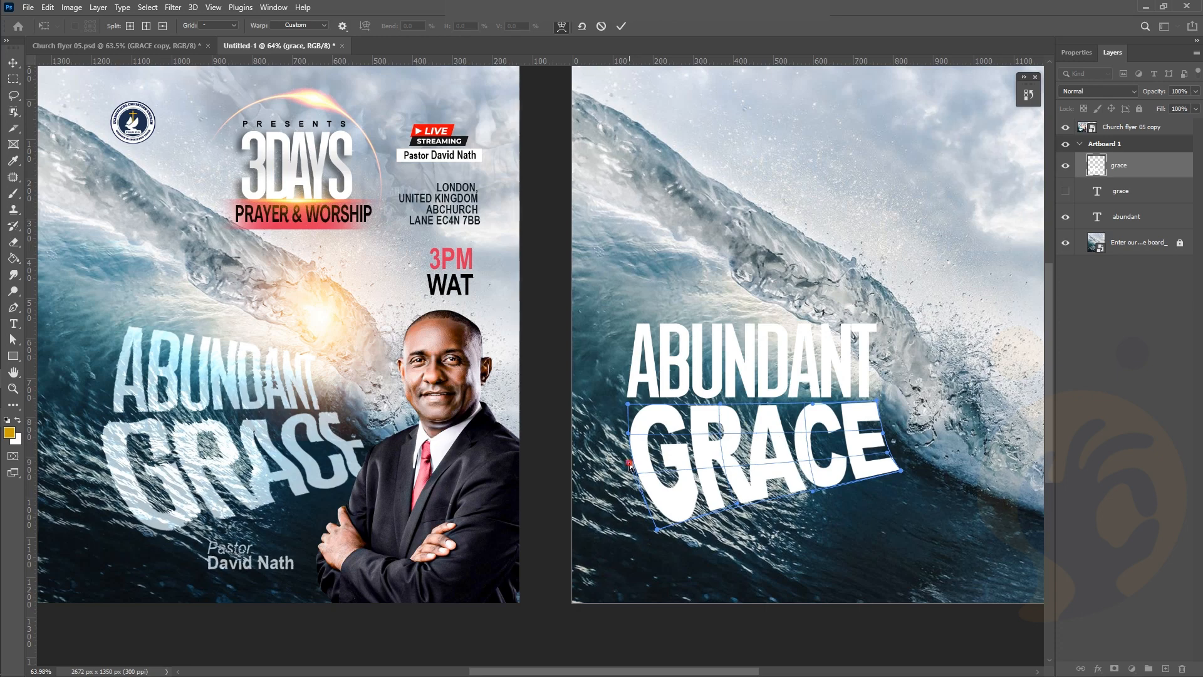
left_click_drag(626, 466, 621, 436)
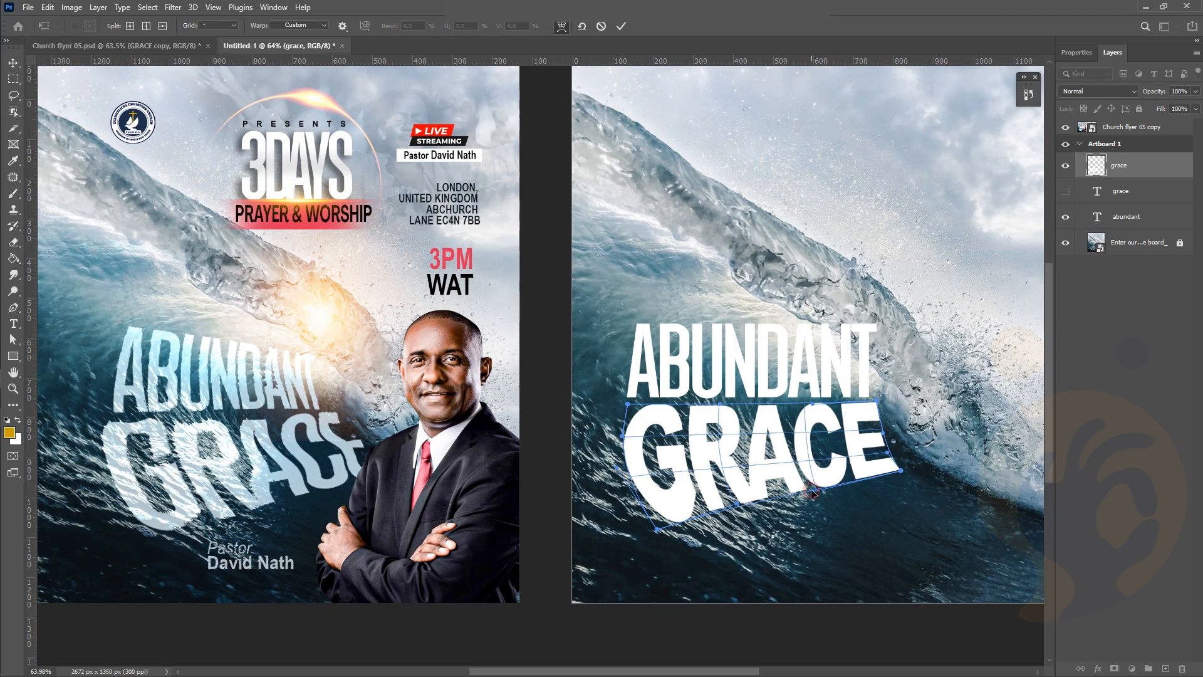
left_click_drag(812, 493, 813, 485)
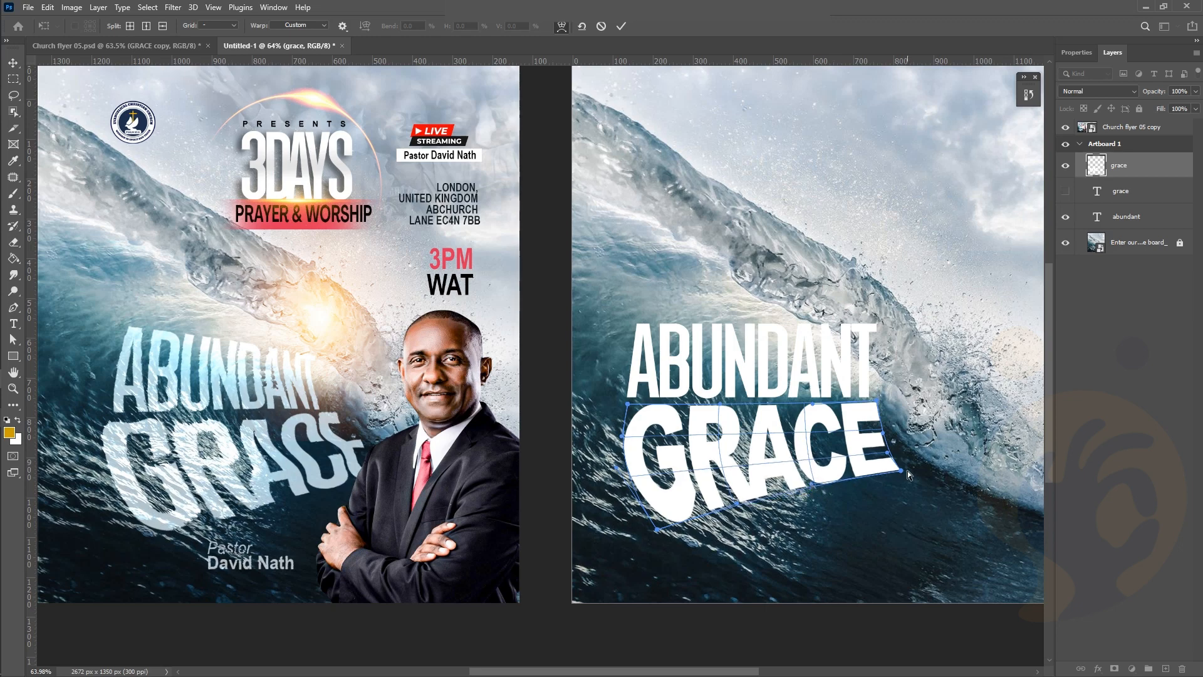
Refine the GRACE warp by stretching the tops and bottoms of RACE and the E, then apply it
left_click_drag(898, 465, 900, 463)
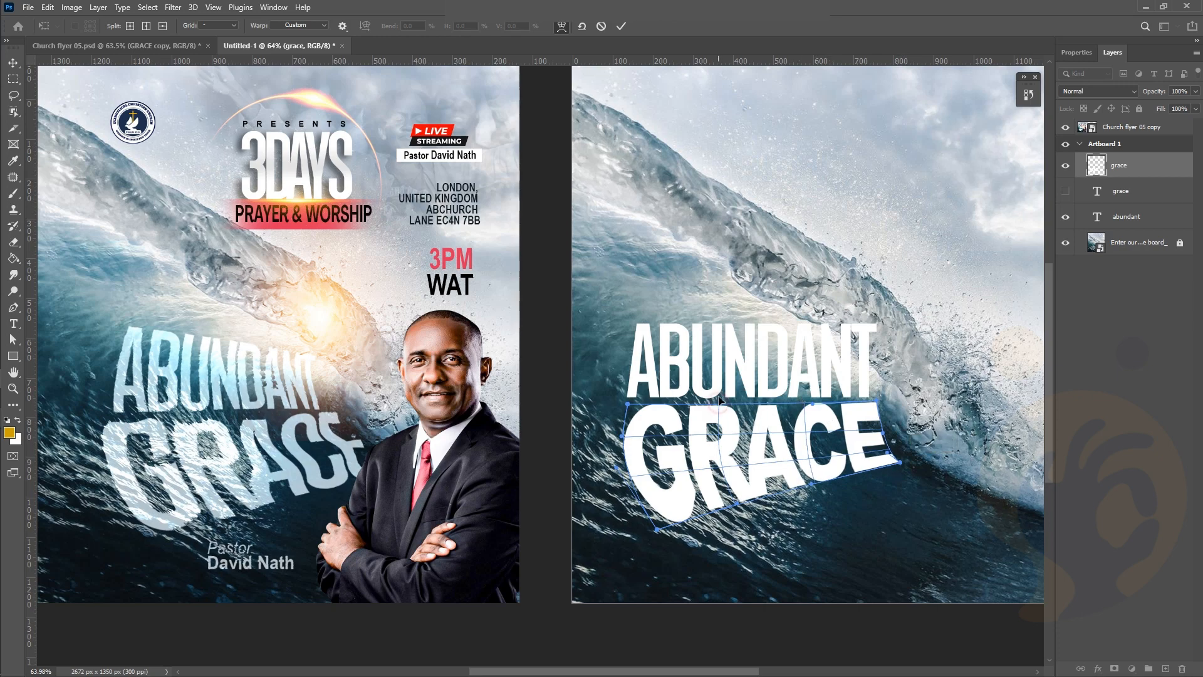
left_click_drag(719, 403, 721, 395)
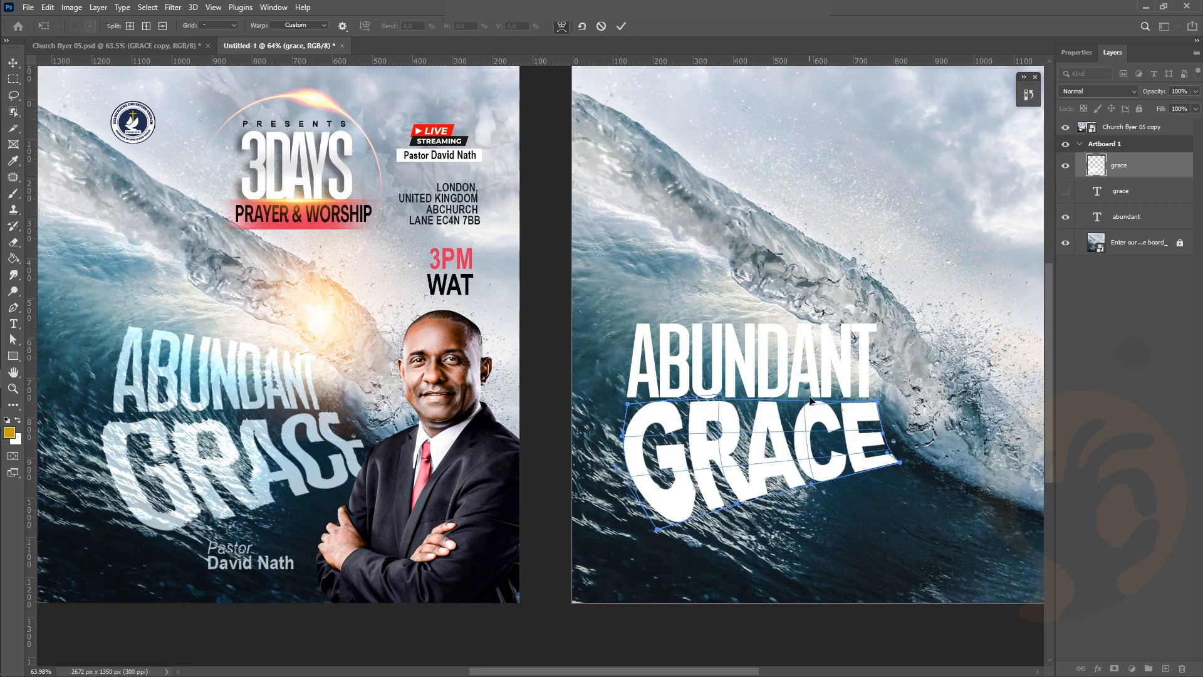
left_click_drag(812, 403, 809, 396)
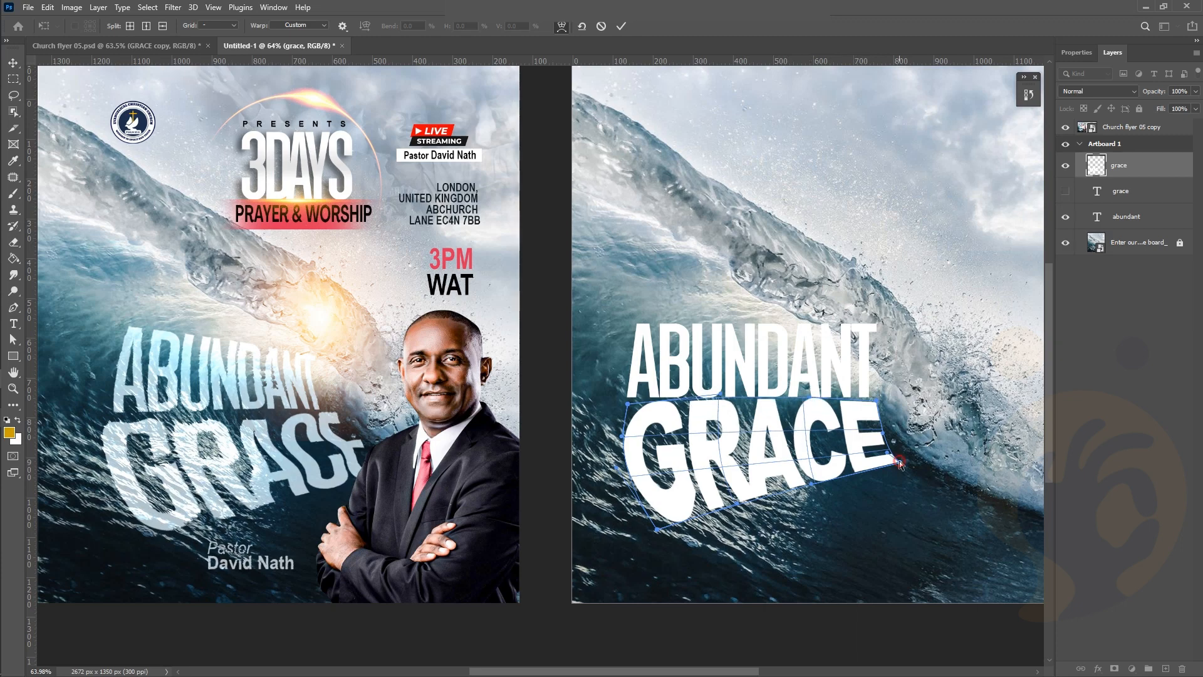
left_click_drag(900, 464, 910, 466)
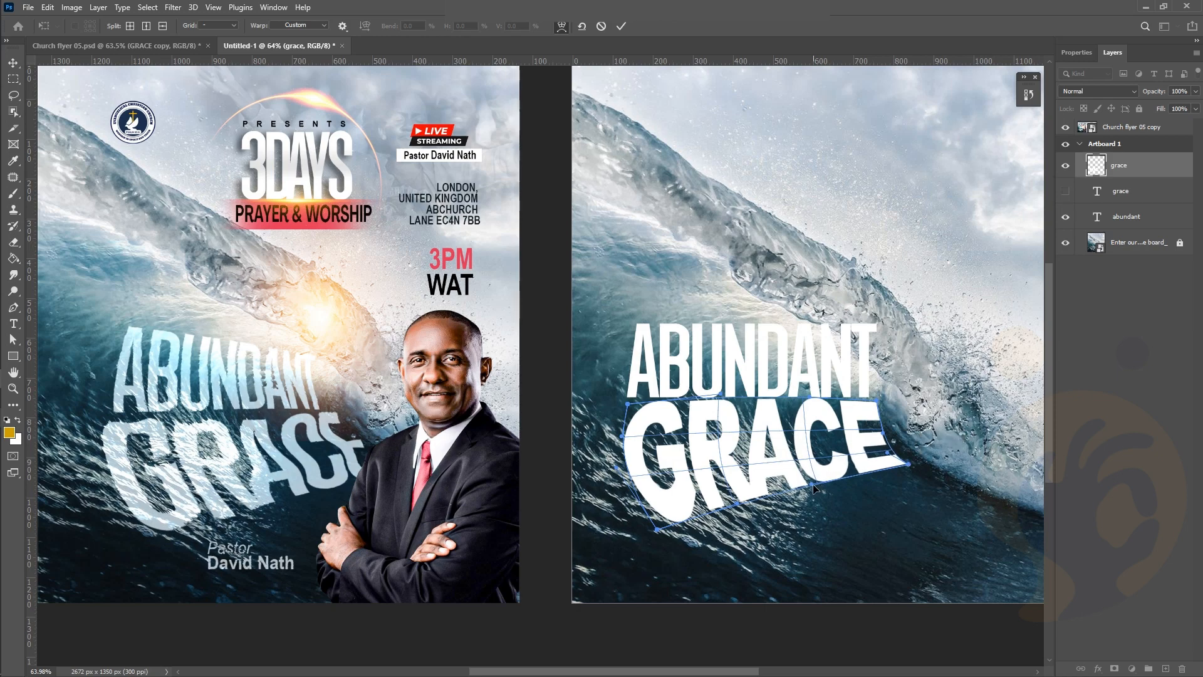
left_click_drag(813, 485, 813, 489)
left_click_drag(812, 488, 815, 490)
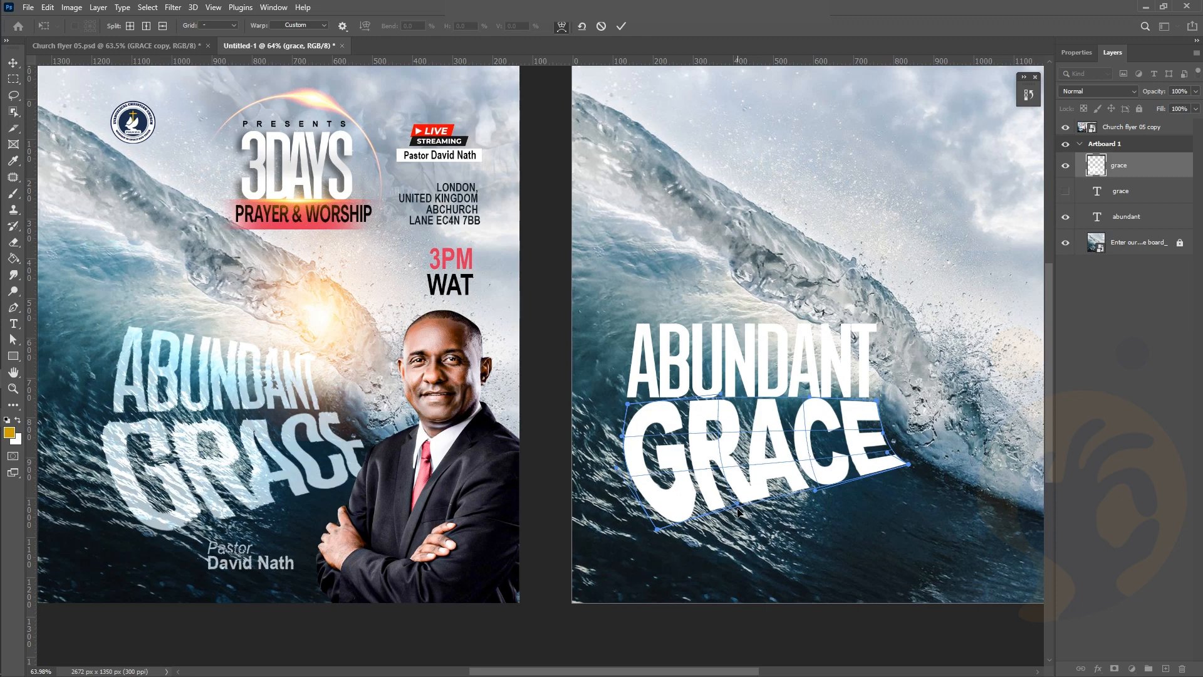
left_click_drag(737, 505, 745, 515)
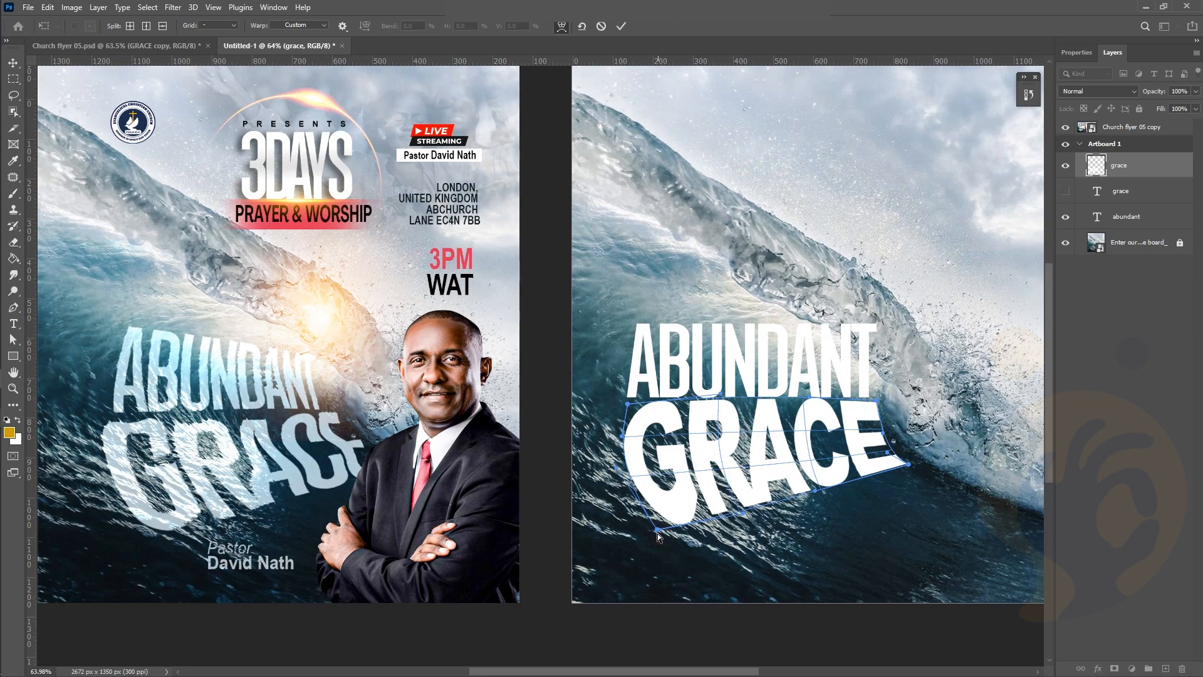
left_click_drag(657, 532, 657, 534)
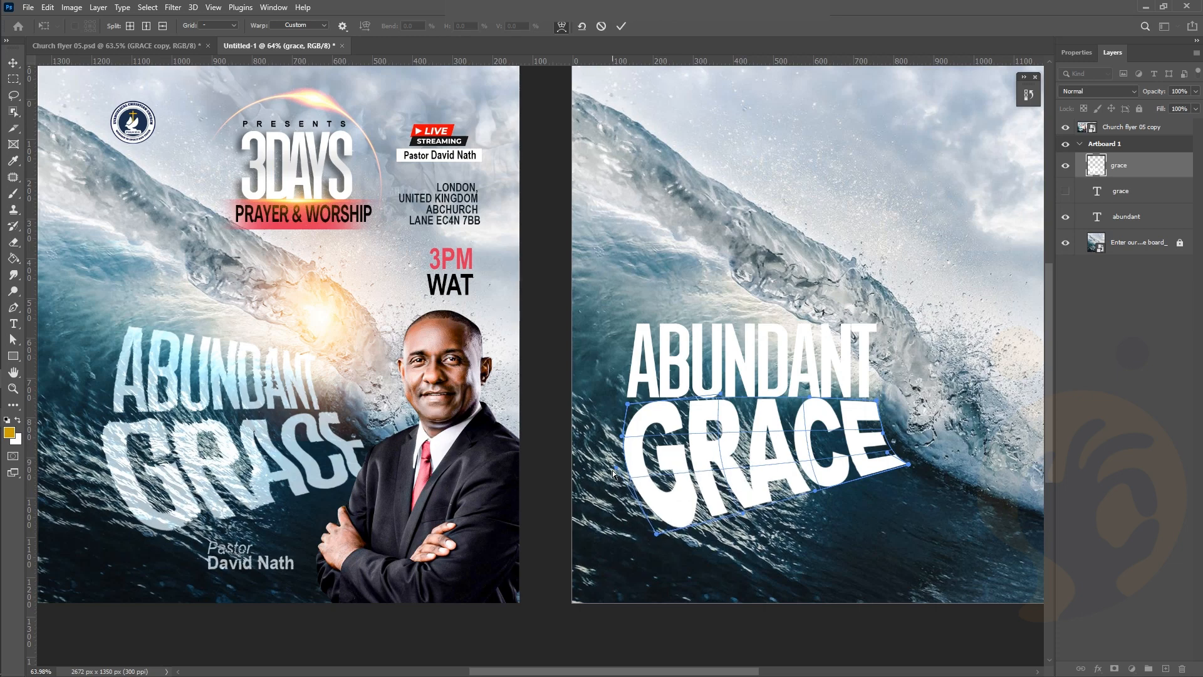
left_click_drag(616, 471, 618, 481)
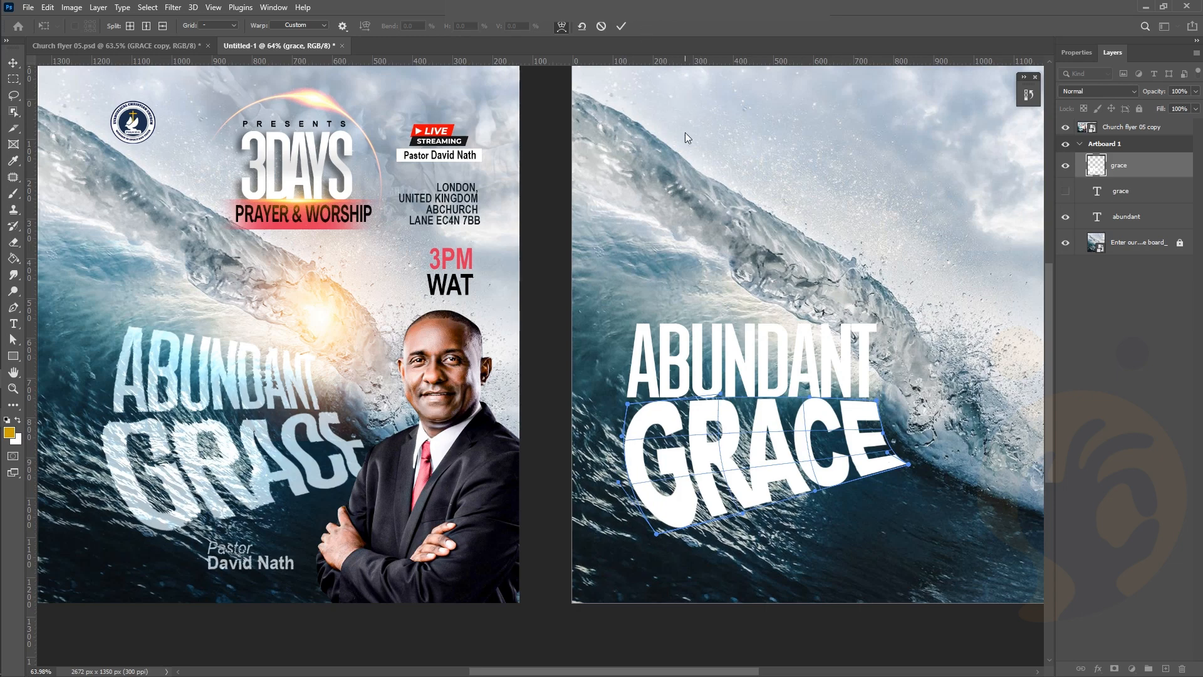
left_click(621, 25)
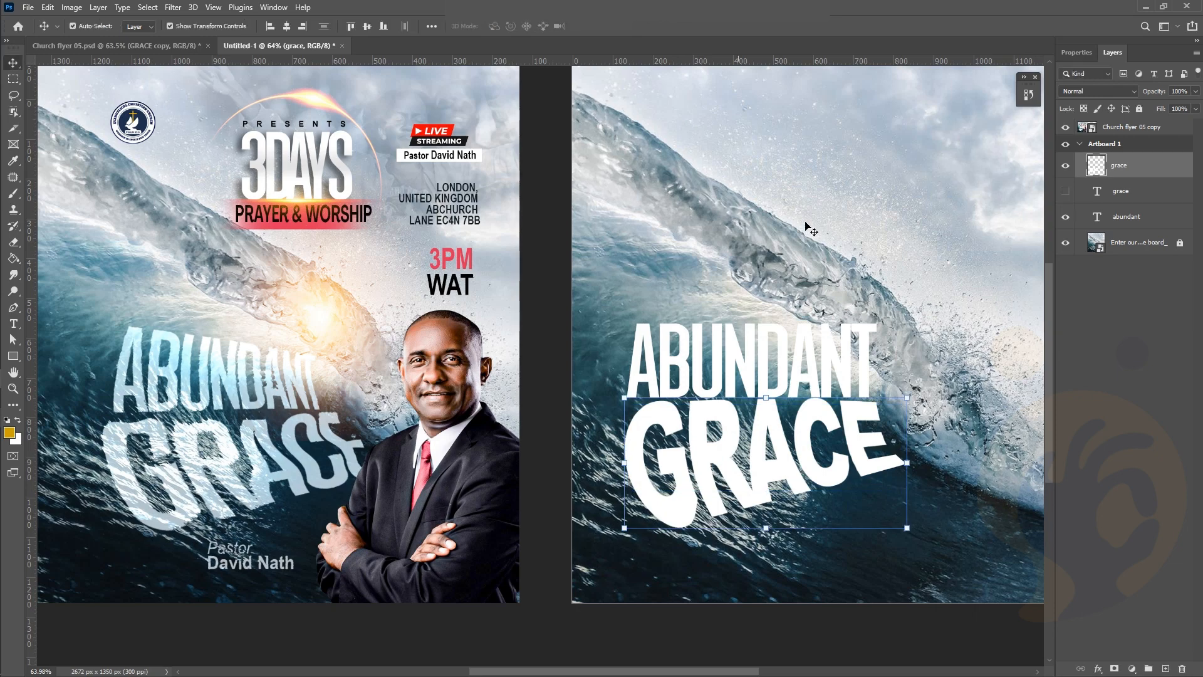
Select the ABUNDANT text layer and duplicate it
left_click(826, 298)
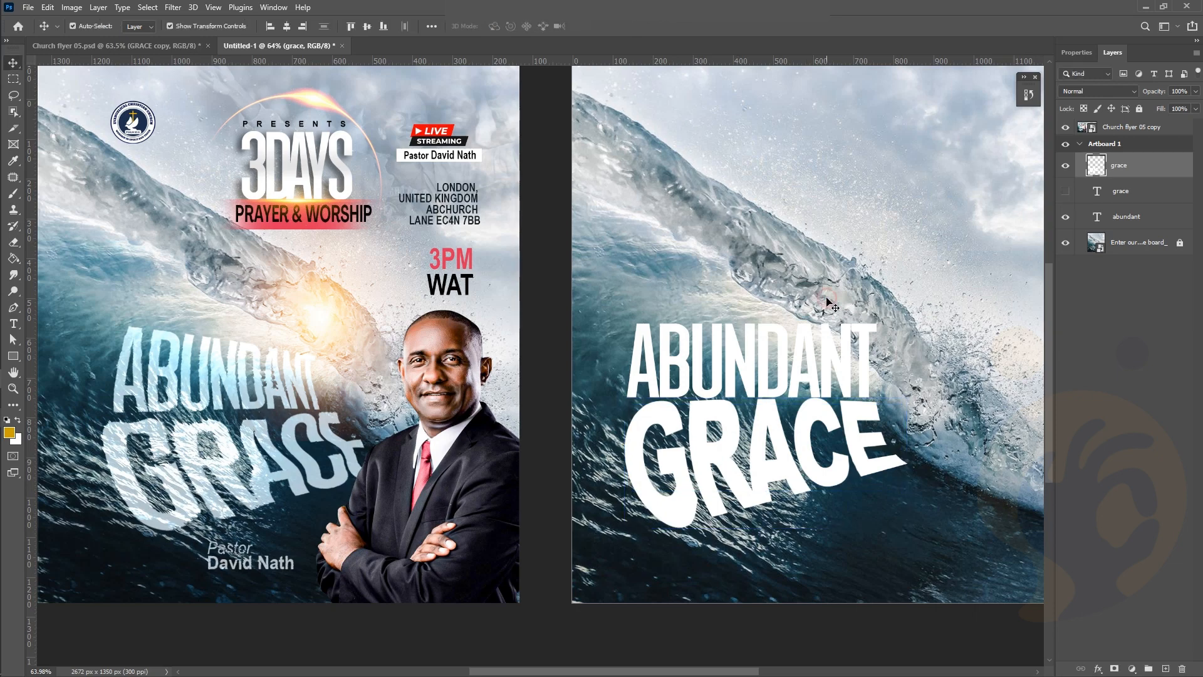
left_click(836, 376)
left_click_drag(1112, 226, 1166, 669)
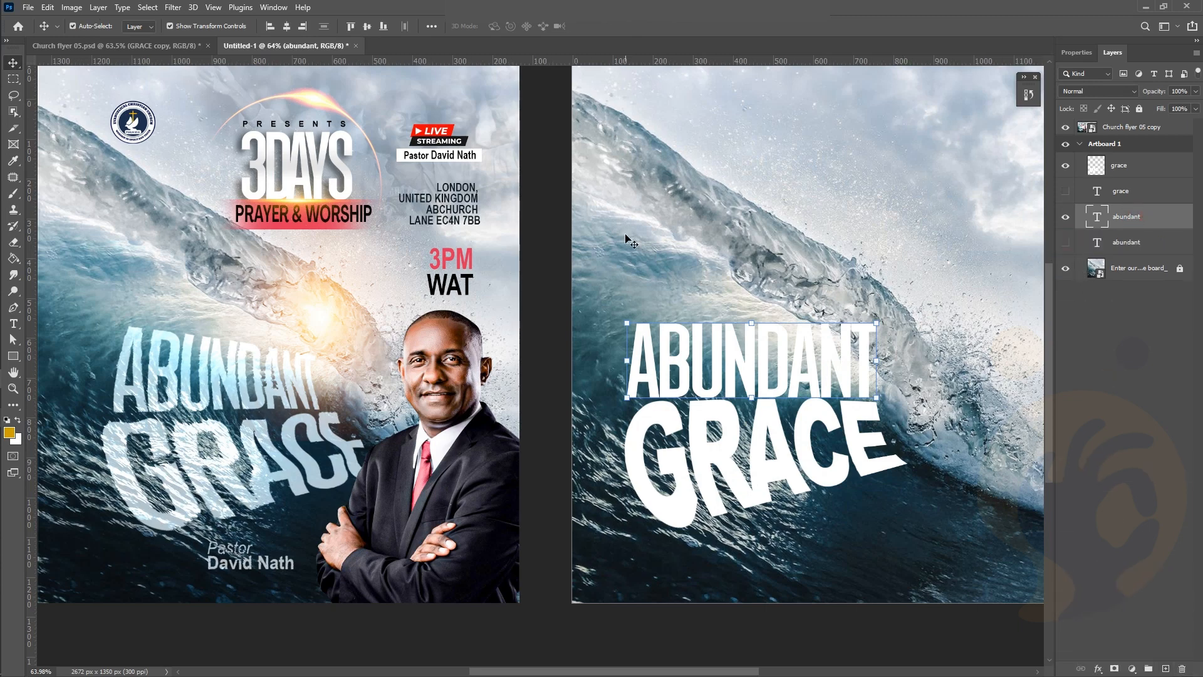
Rasterize the ABUNDANT layer and start a Warp transform on it
right_click(1132, 226)
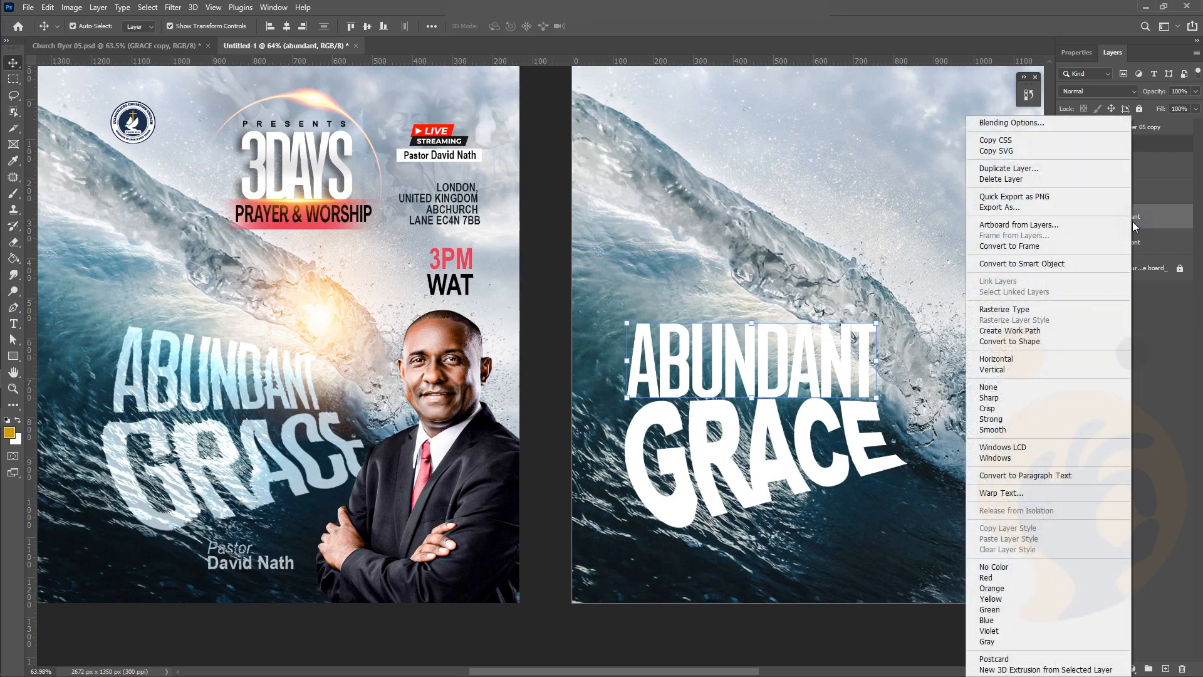
left_click(1018, 309)
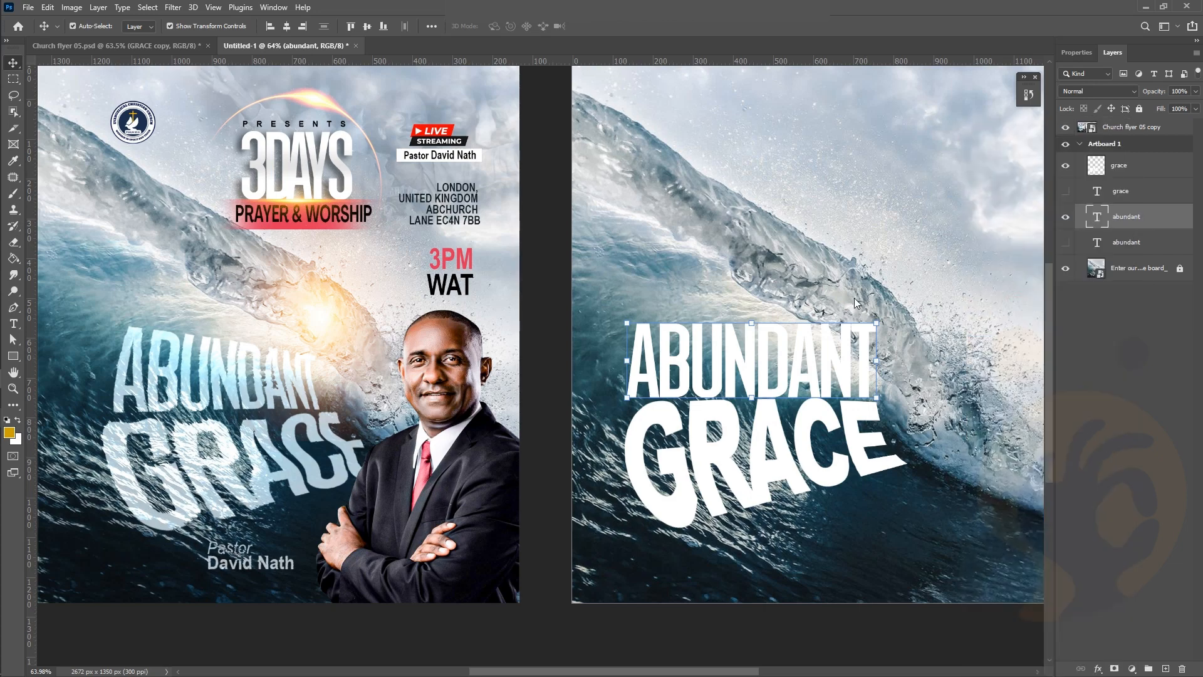
left_click(48, 7)
mouse_move(110, 298)
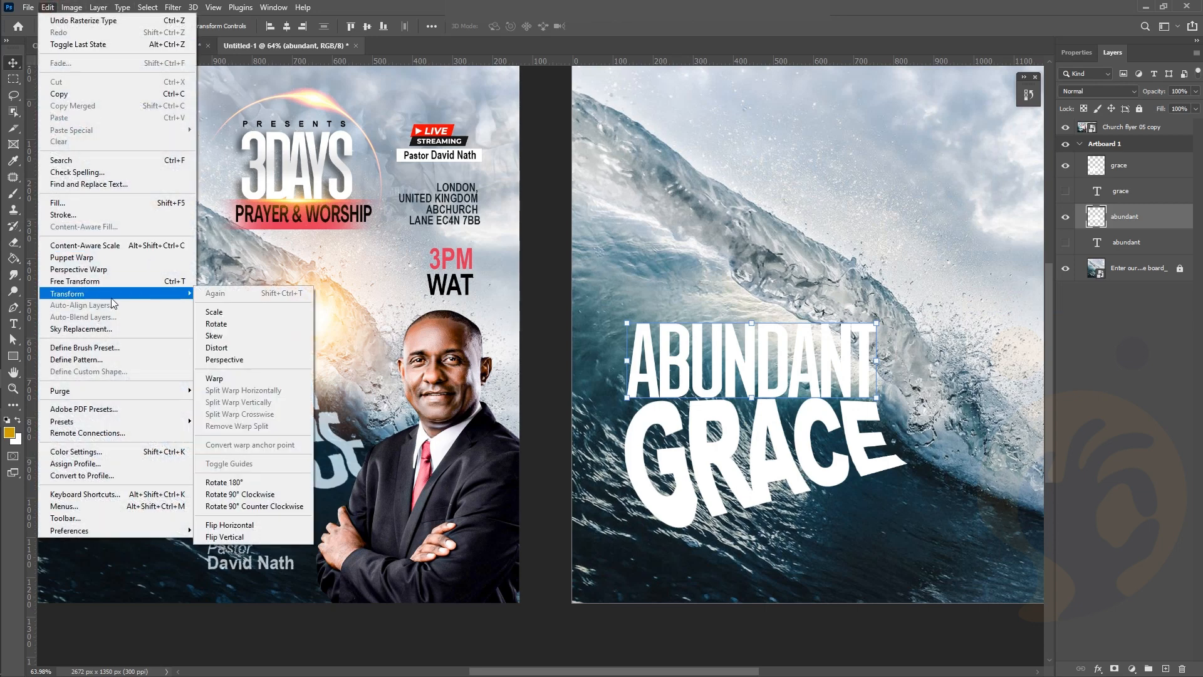
left_click(270, 380)
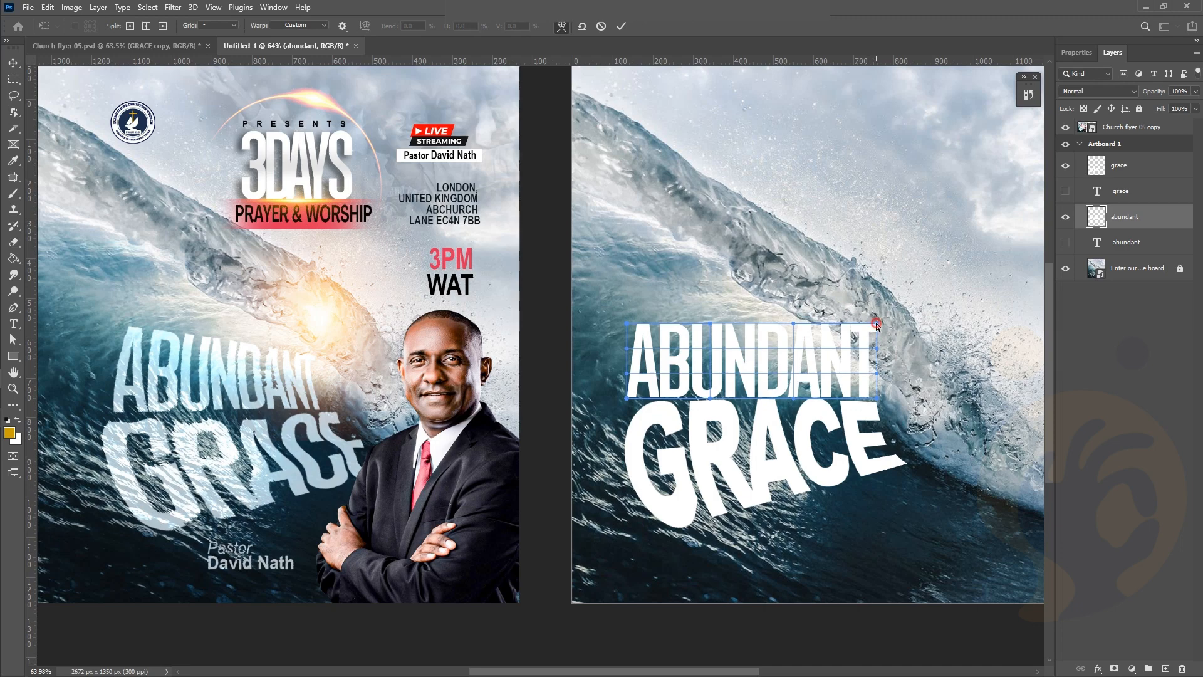
Warp ABUNDANT: bend its top, pull the right edge in, and bulge the left side out
left_click_drag(876, 322, 858, 343)
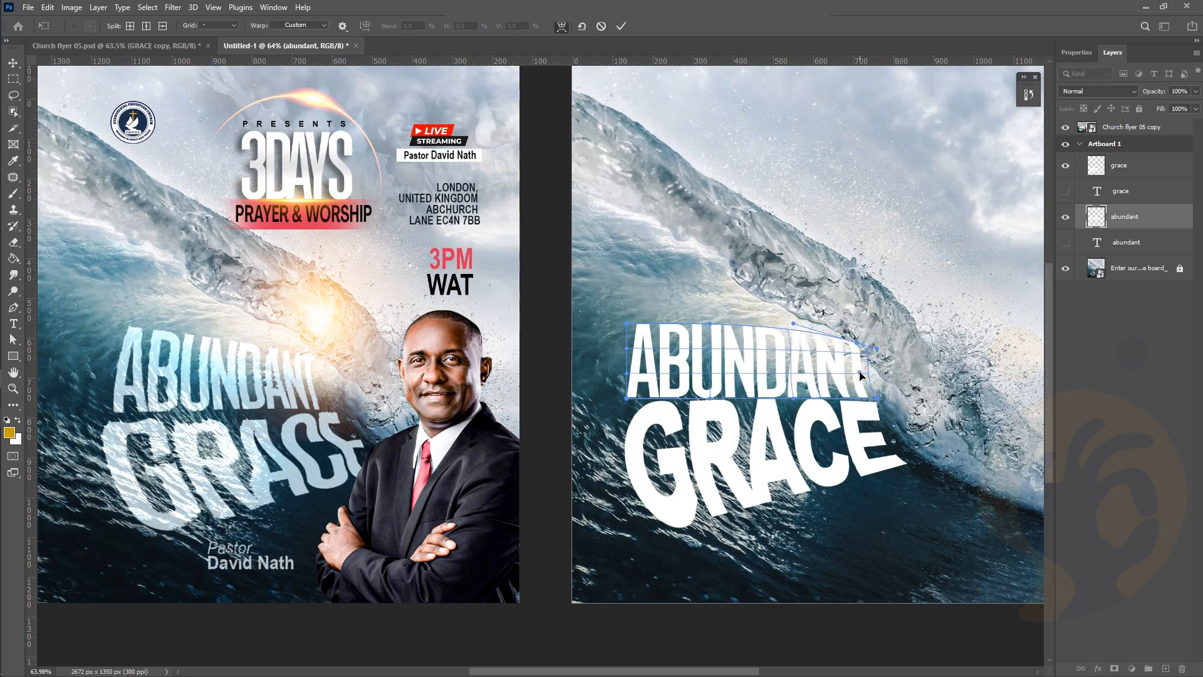
left_click(876, 348)
left_click_drag(876, 348, 856, 354)
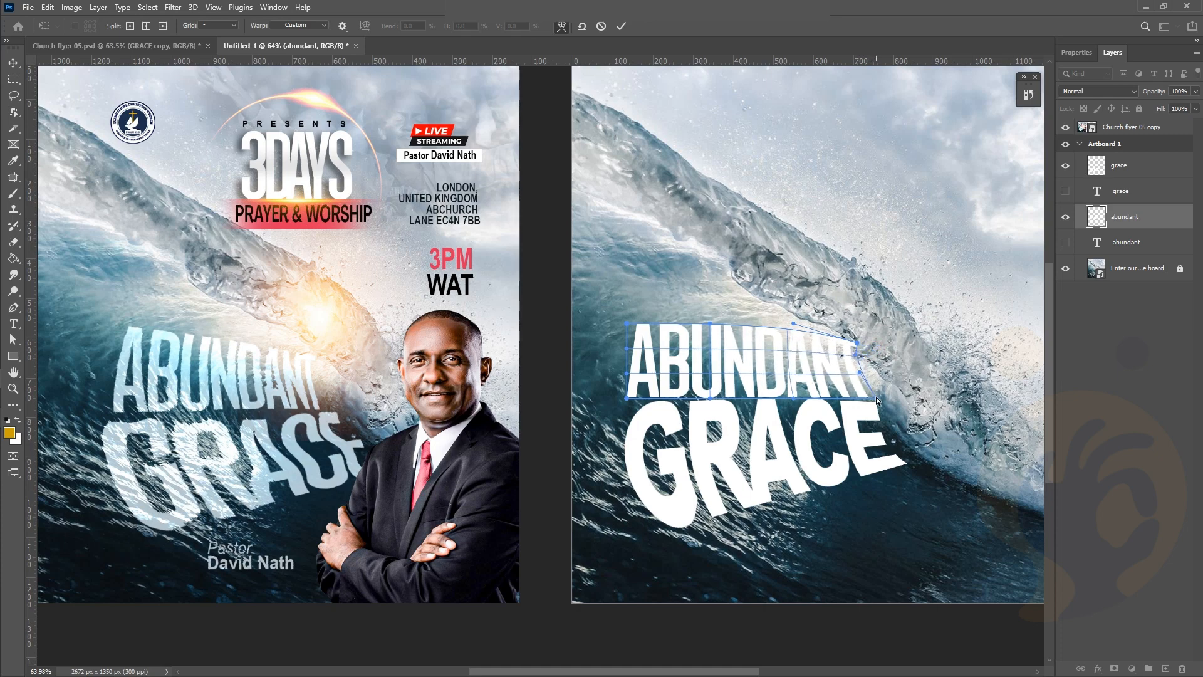
left_click_drag(878, 398, 863, 386)
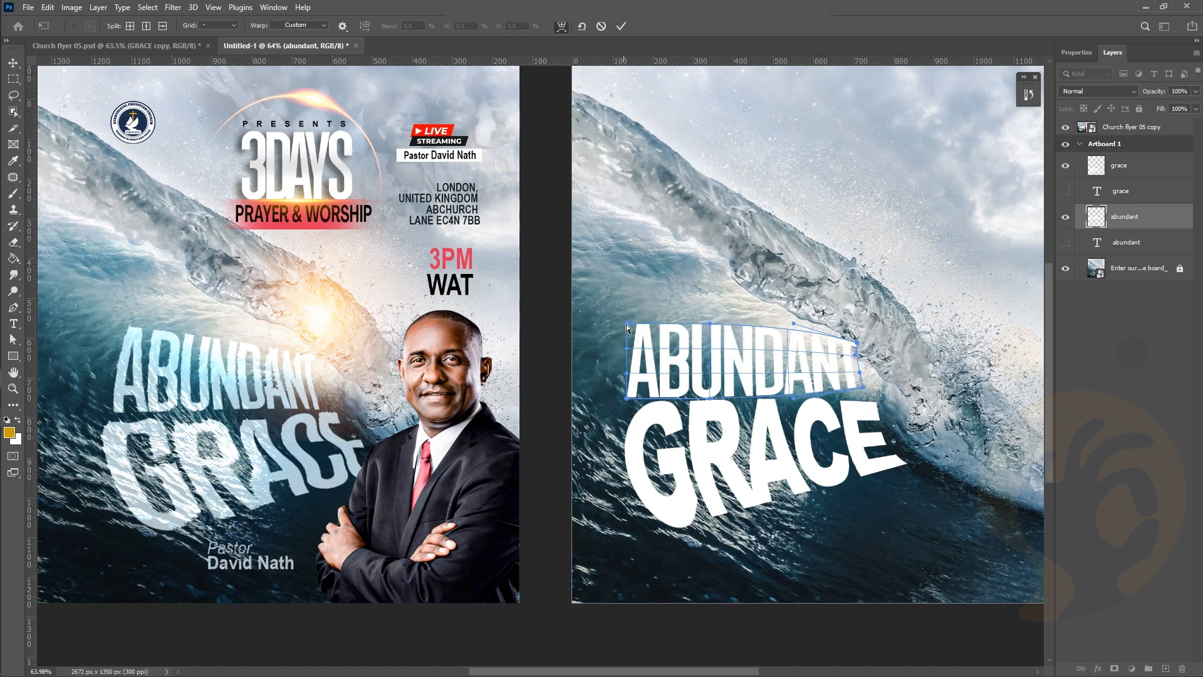
left_click_drag(627, 324, 629, 307)
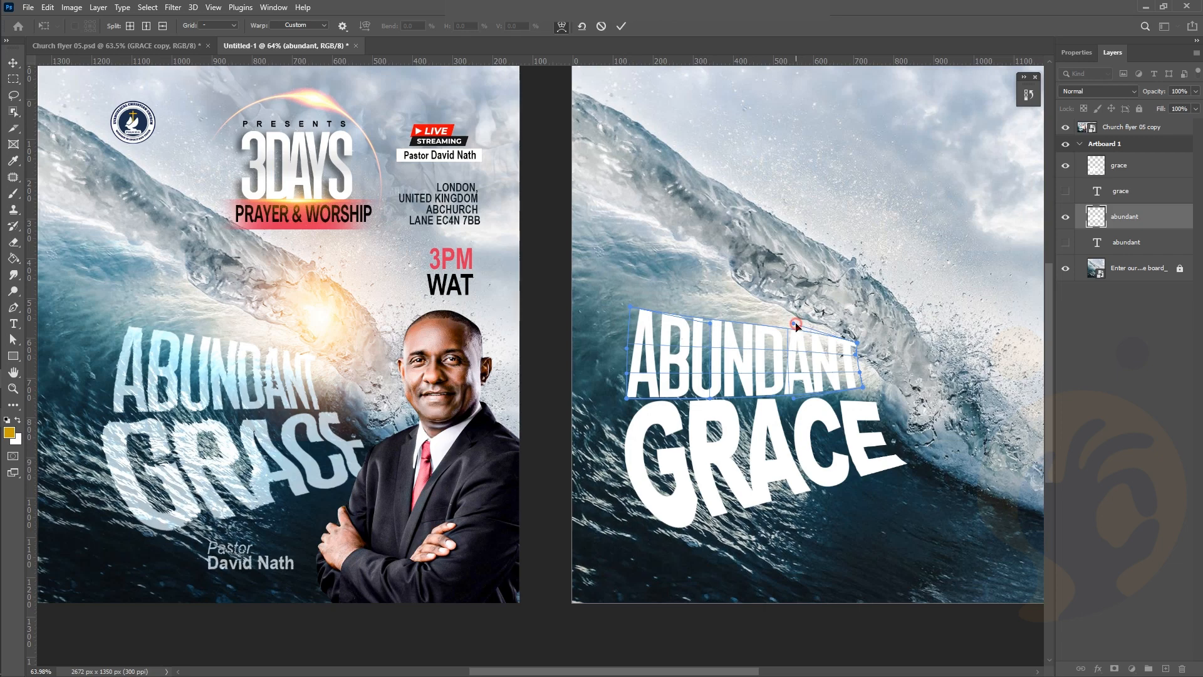
left_click_drag(794, 323, 784, 325)
left_click_drag(626, 348, 613, 379)
left_click_drag(711, 398, 710, 391)
Finish warping ABUNDANT so it slants upward to the right like GRACE, and apply it
left_click_drag(794, 399, 786, 394)
left_click_drag(626, 398, 627, 408)
left_click_drag(616, 357, 610, 348)
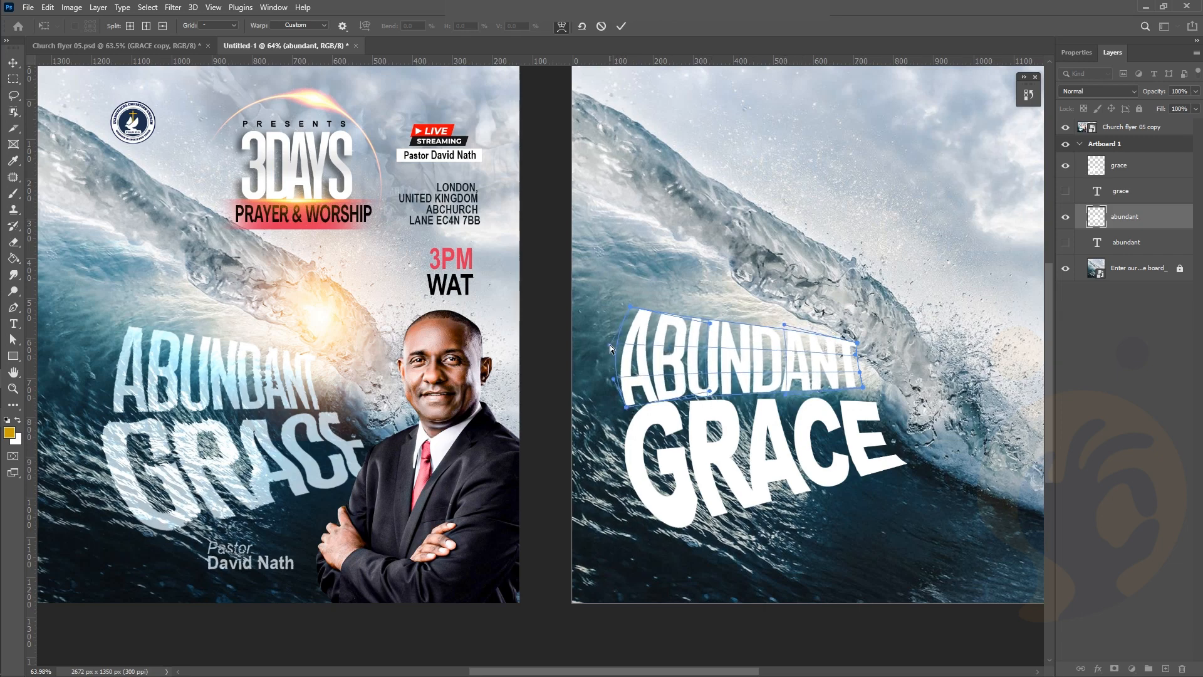
left_click_drag(710, 323, 711, 317)
left_click_drag(610, 348, 615, 347)
left_click_drag(857, 343, 787, 320)
left_click_drag(786, 394, 828, 391)
left_click_drag(710, 391, 708, 395)
left_click_drag(615, 345, 615, 336)
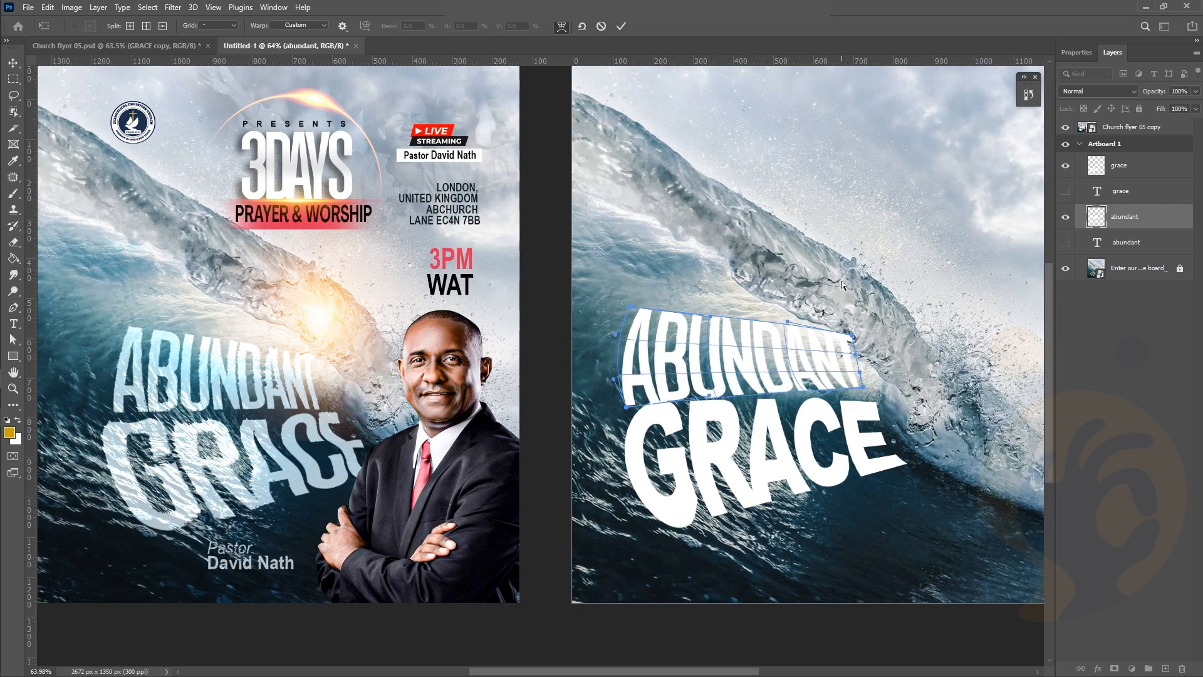
left_click(621, 26)
Shrink ABUNDANT slightly, rotate it a little clockwise, and move it up and right
key("ctrl+t")
left_click_drag(859, 307, 851, 313)
left_click_drag(611, 313, 613, 307)
left_click_drag(721, 340, 726, 338)
left_click(621, 26)
left_click(829, 205)
scroll(829, 208, "down", 1)
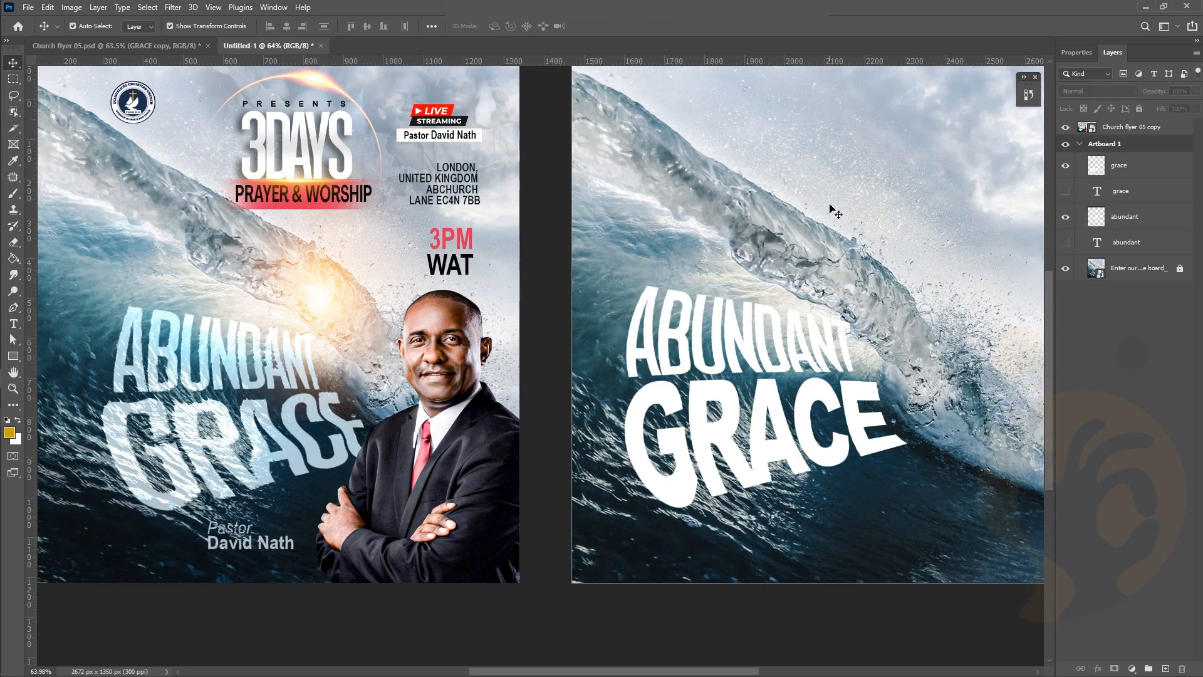
Scale ABUNDANT and GRACE down together slightly and nudge both words lower
scroll(817, 332, "right", 2)
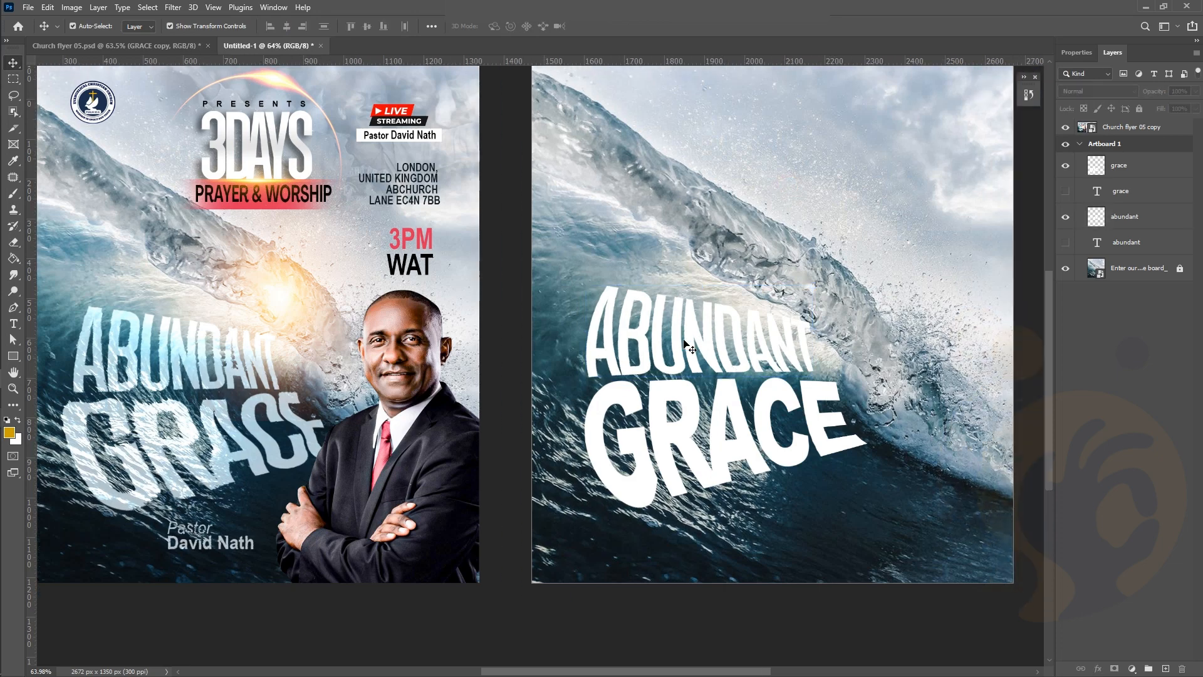
left_click(634, 362)
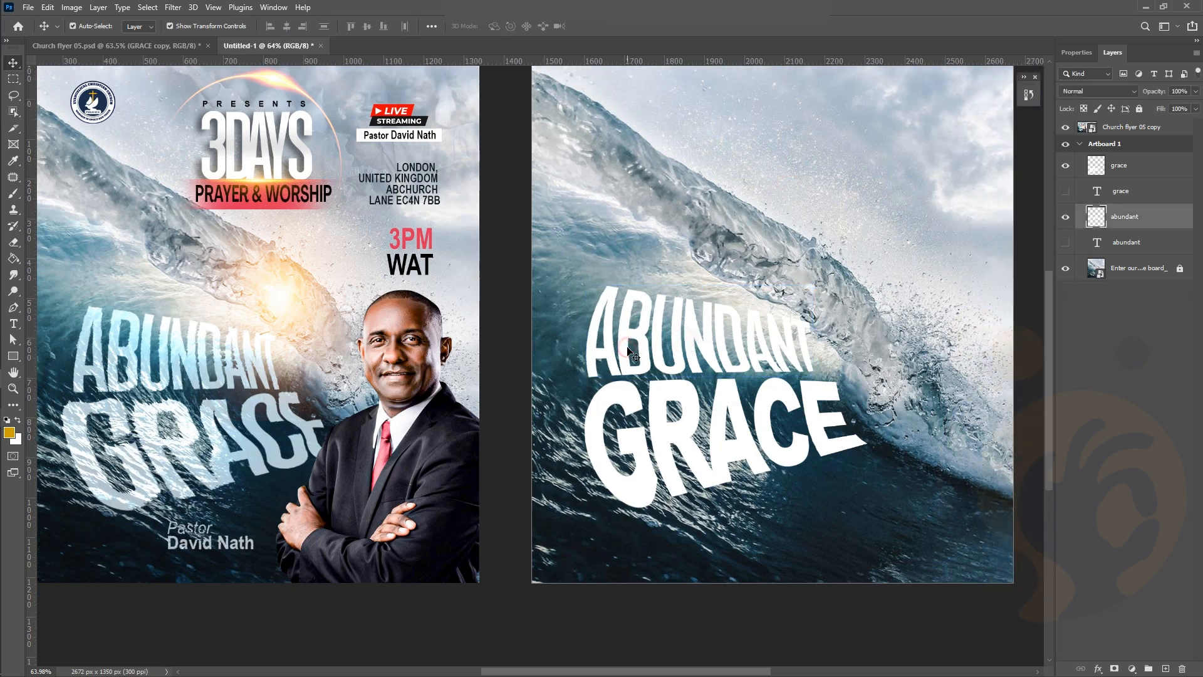
left_click(644, 477, "shift")
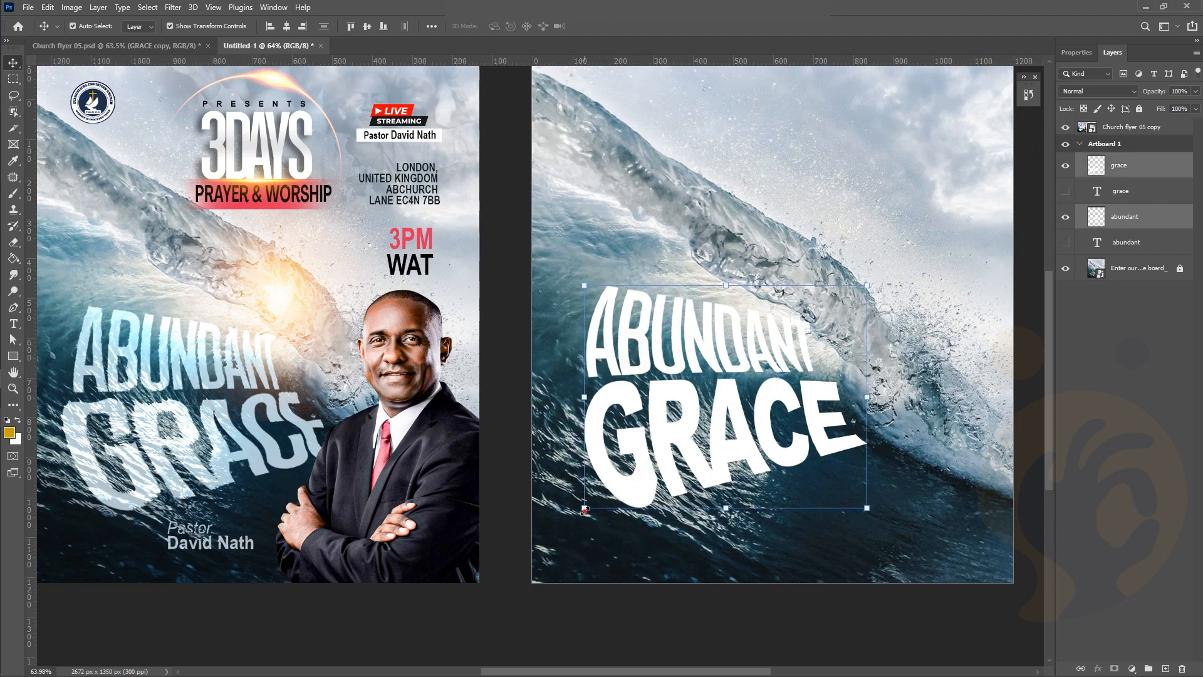
left_click_drag(584, 508, 598, 496)
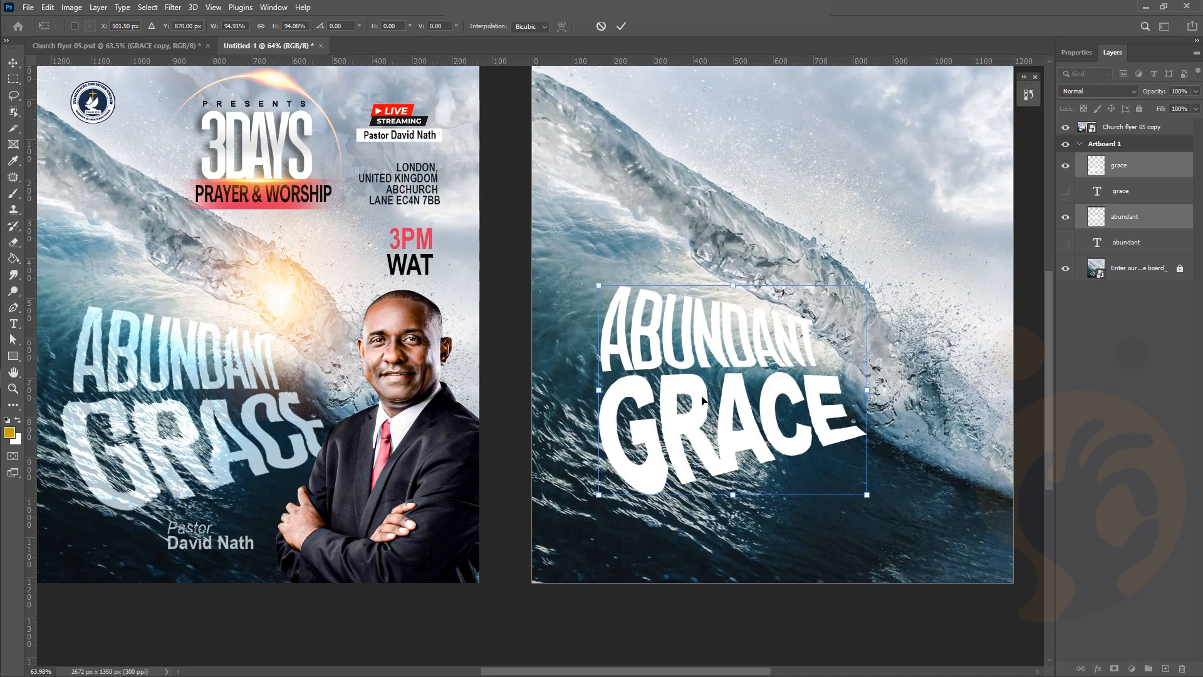
left_click_drag(703, 401, 703, 416)
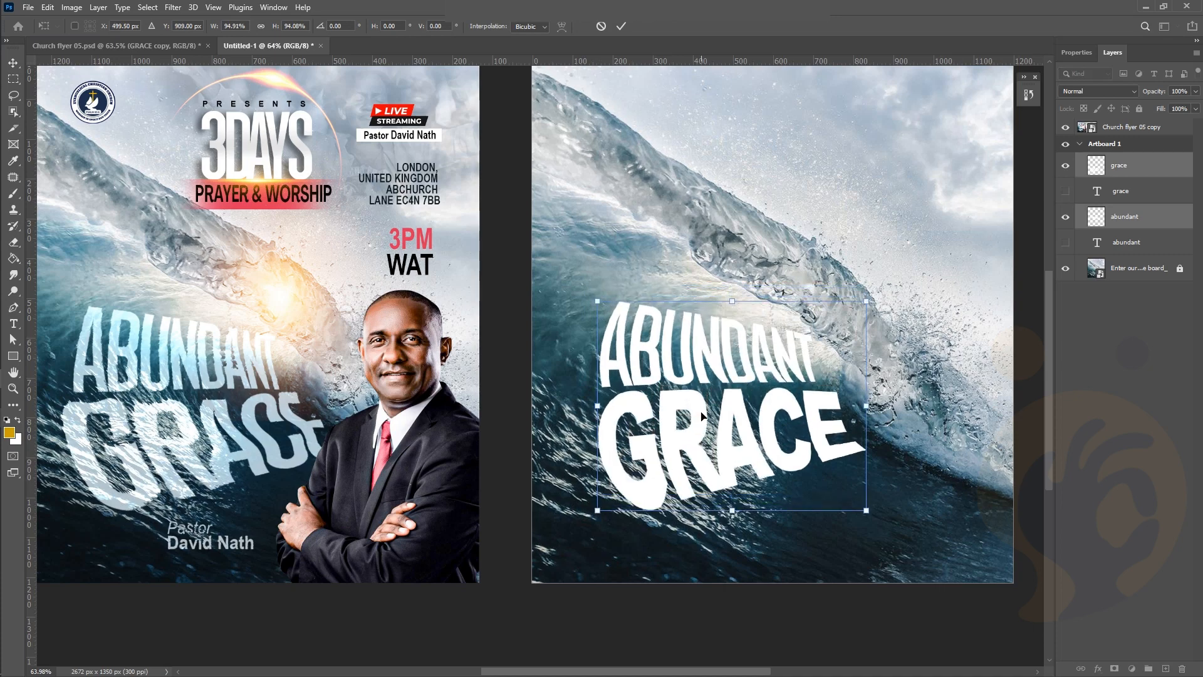
key("Return")
scroll(701, 411, "down", 3)
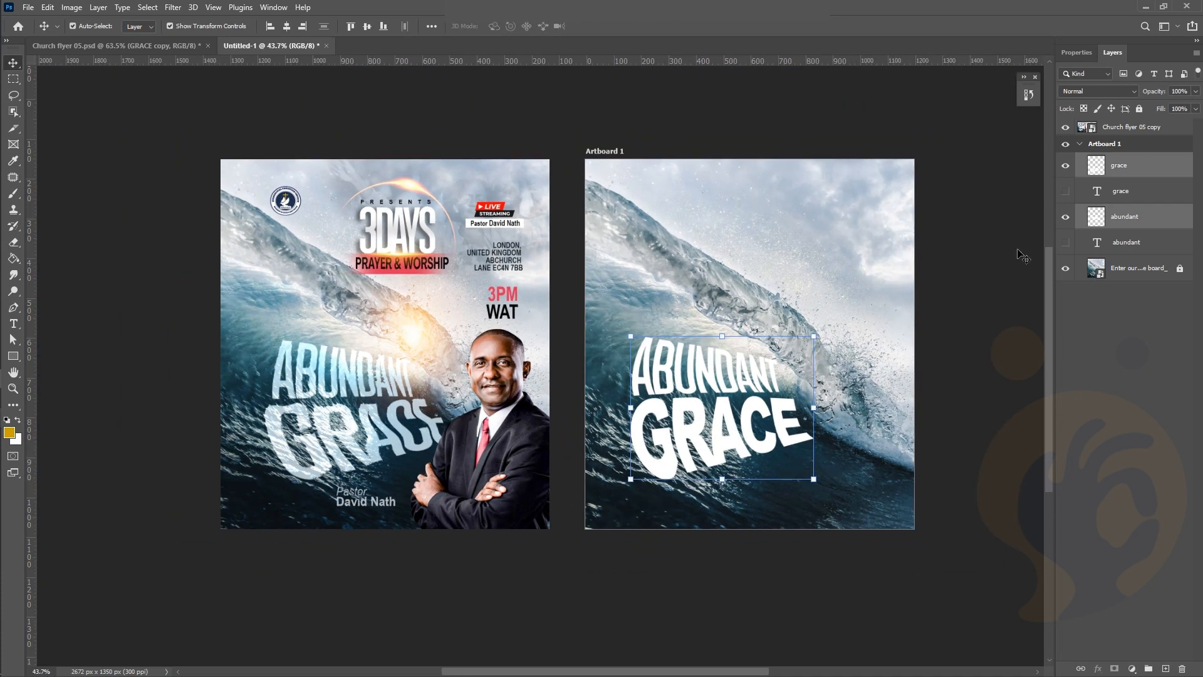
left_click(1021, 255)
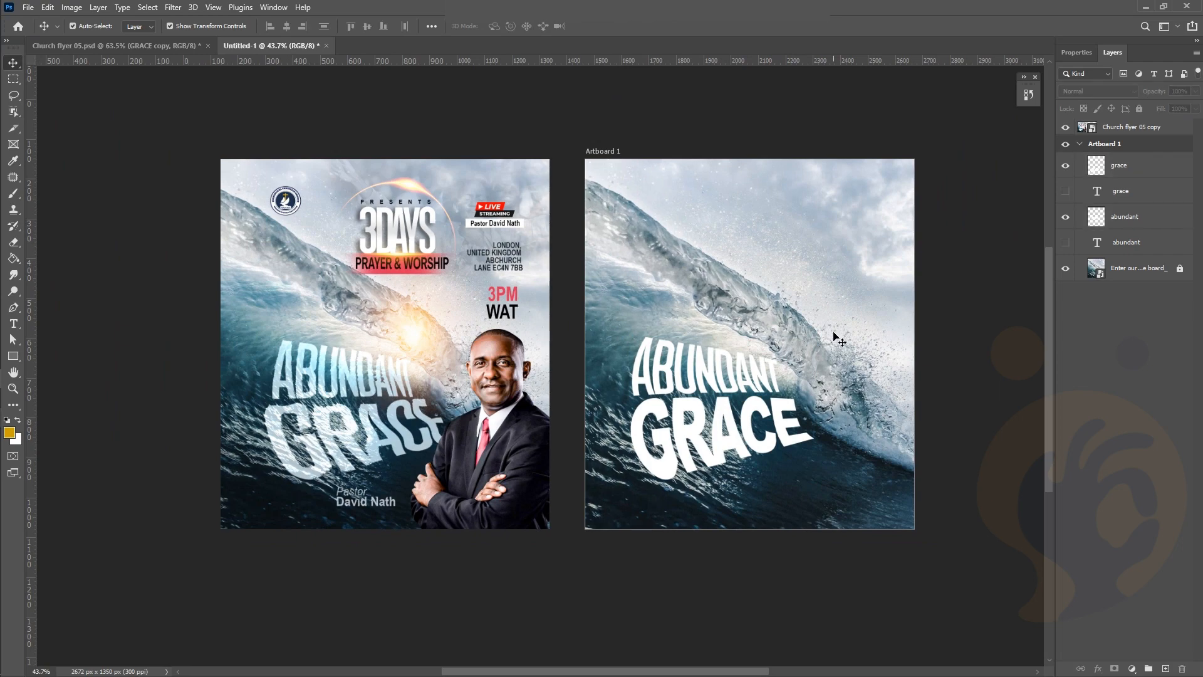
Undo the last wavy distortion on the GRACE word
scroll(664, 413, "up", 1)
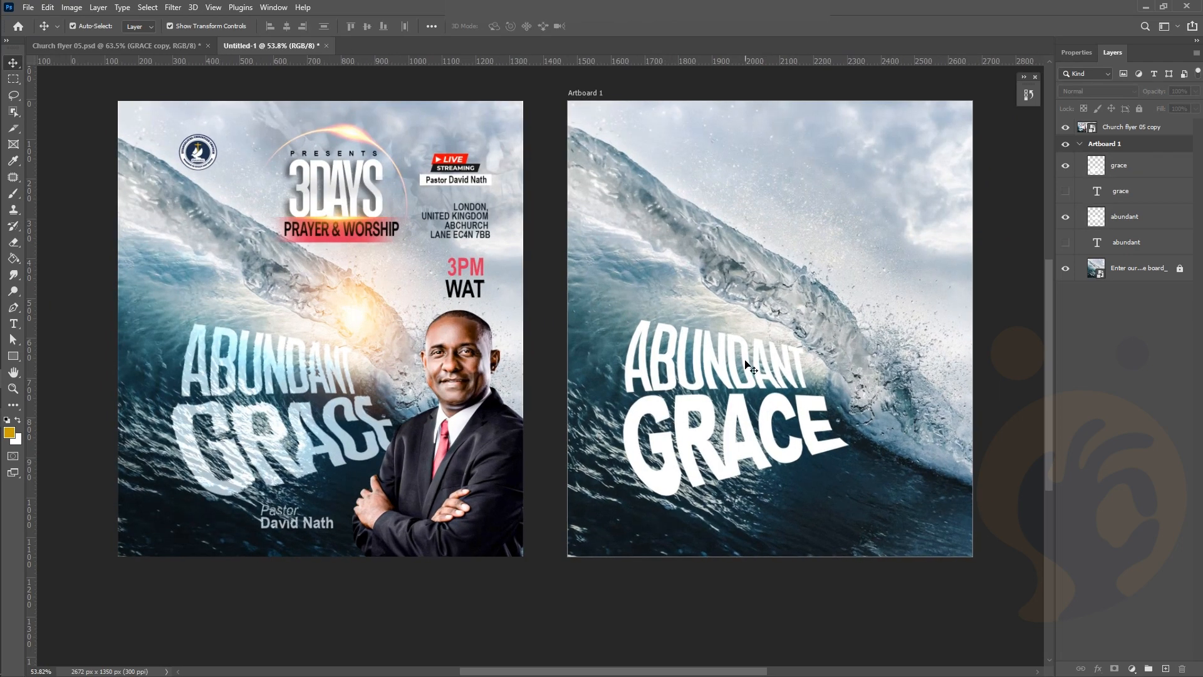
scroll(764, 436, "up", 1)
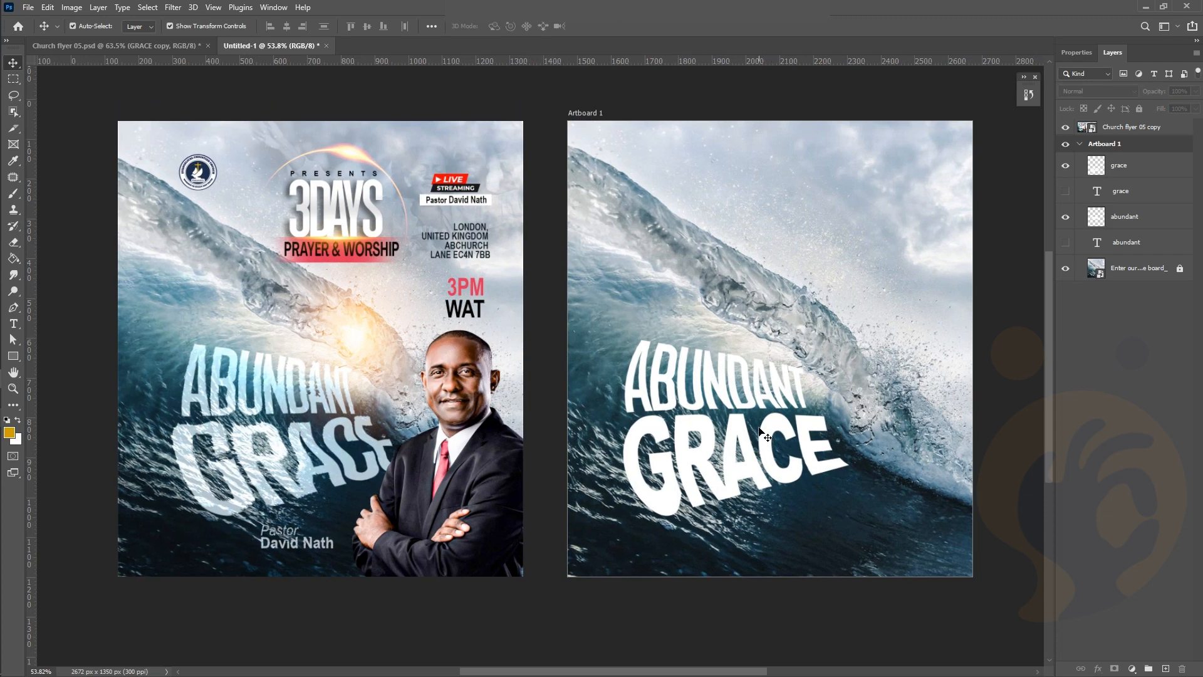
left_click(740, 511)
scroll(706, 361, "up", 1)
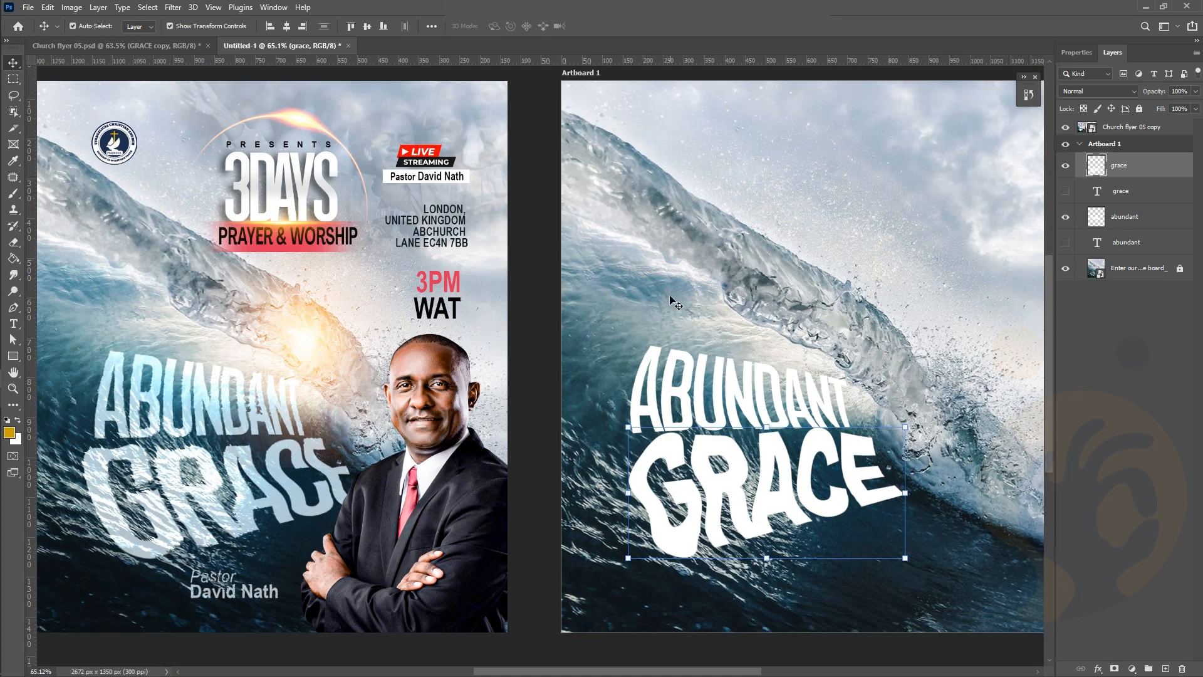
key("ctrl")
key("ctrl+z")
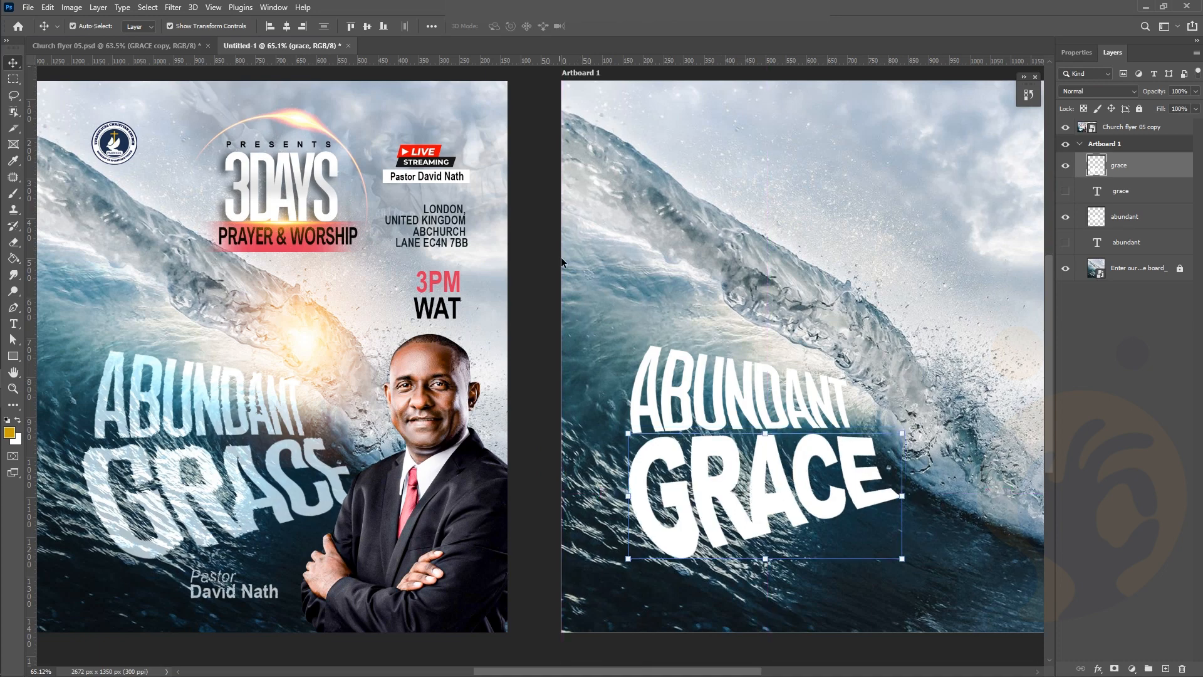
Apply a ZigZag distortion with amount -2 to the GRACE word
left_click(173, 7)
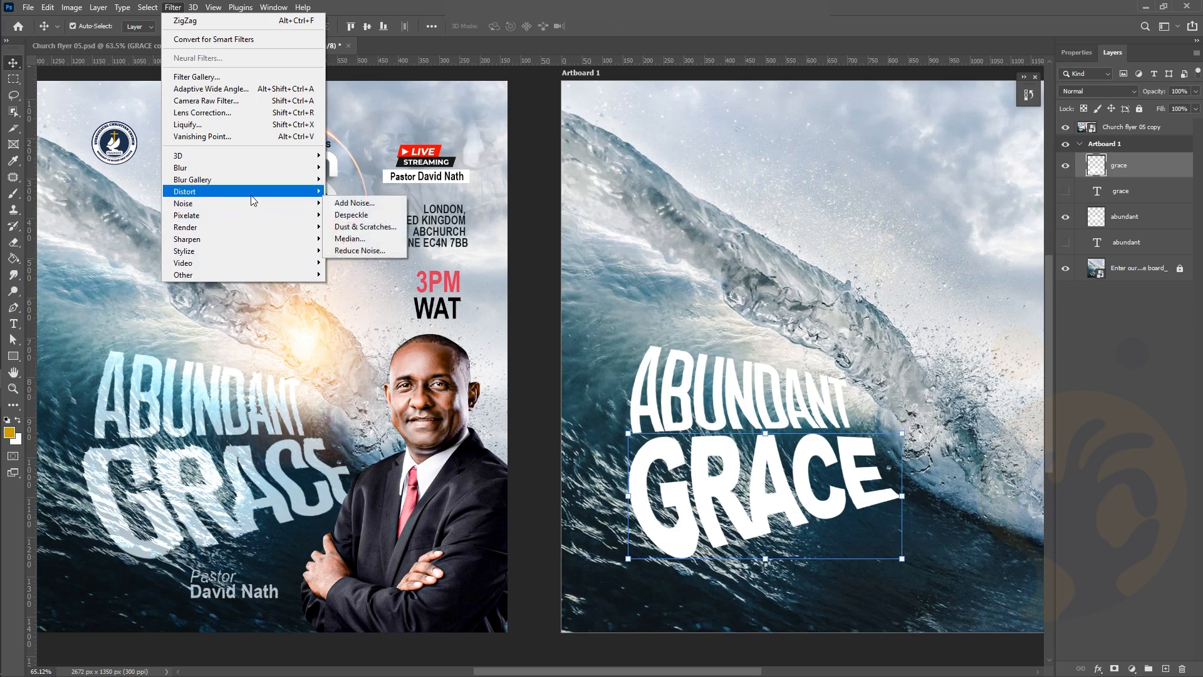
mouse_move(263, 191)
left_click(348, 286)
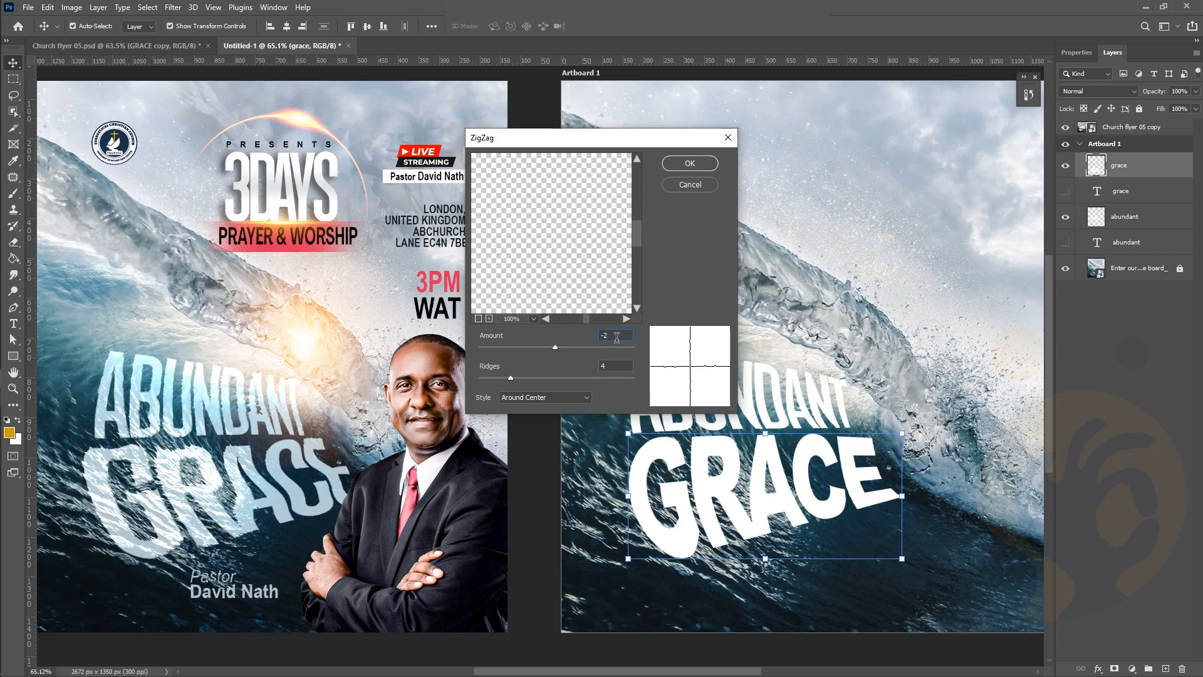
key("Return")
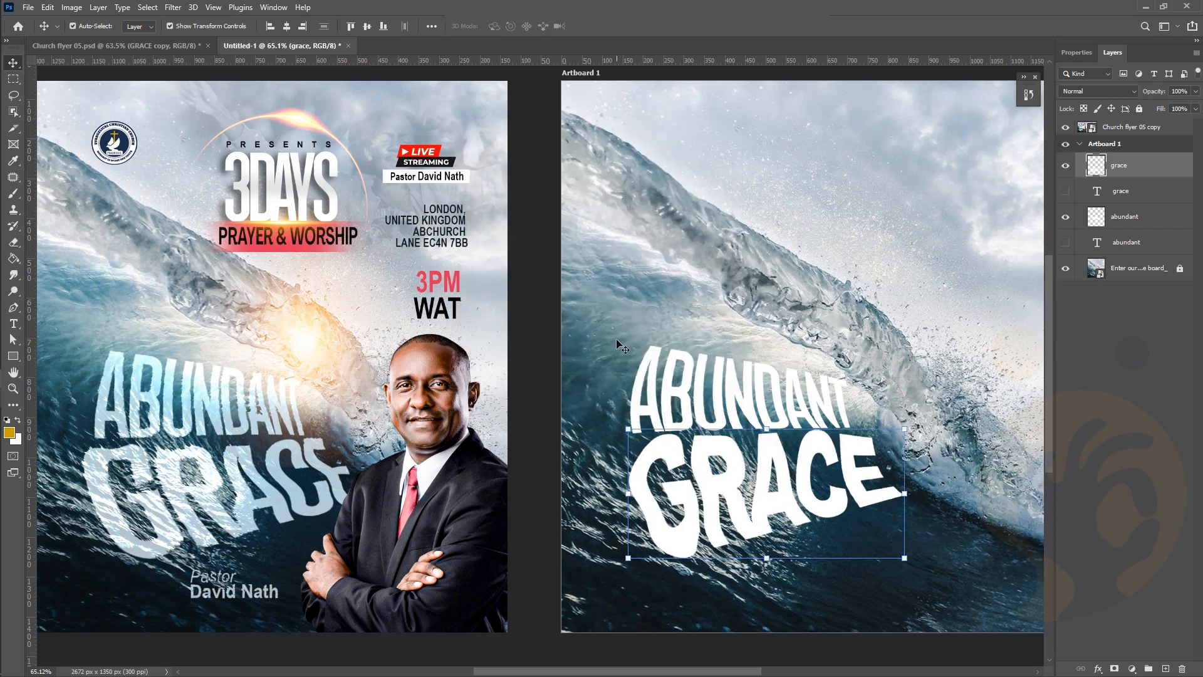
left_click(798, 207)
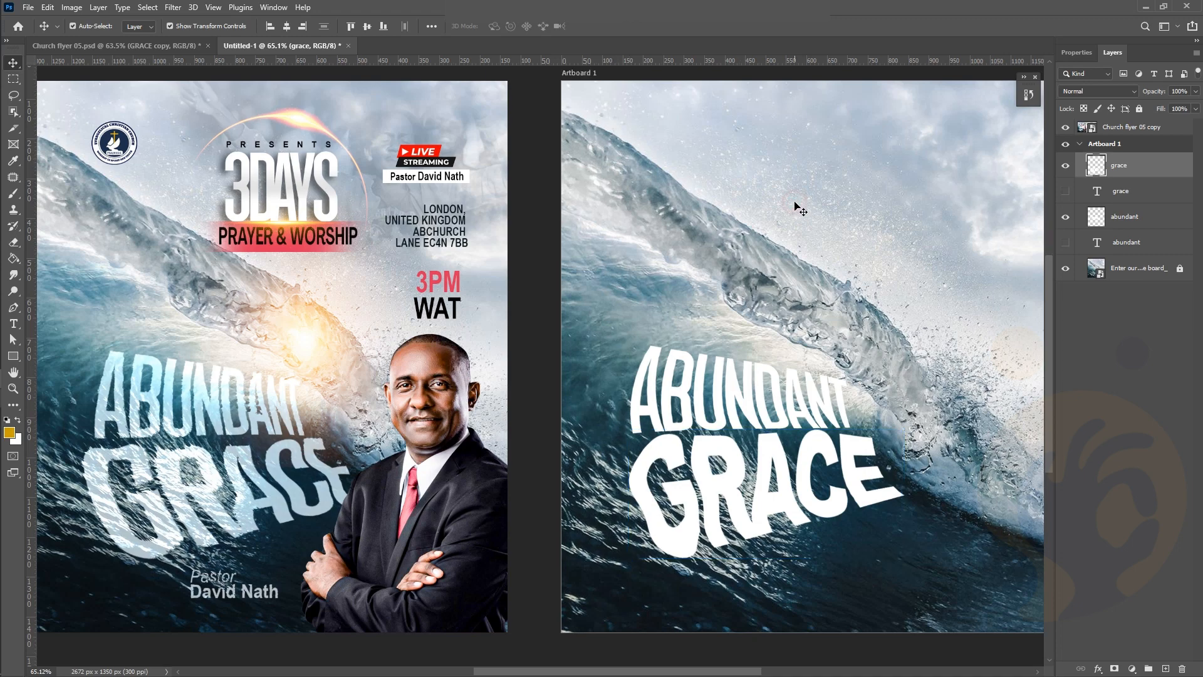
scroll(714, 388, "down", 1)
left_click(736, 457)
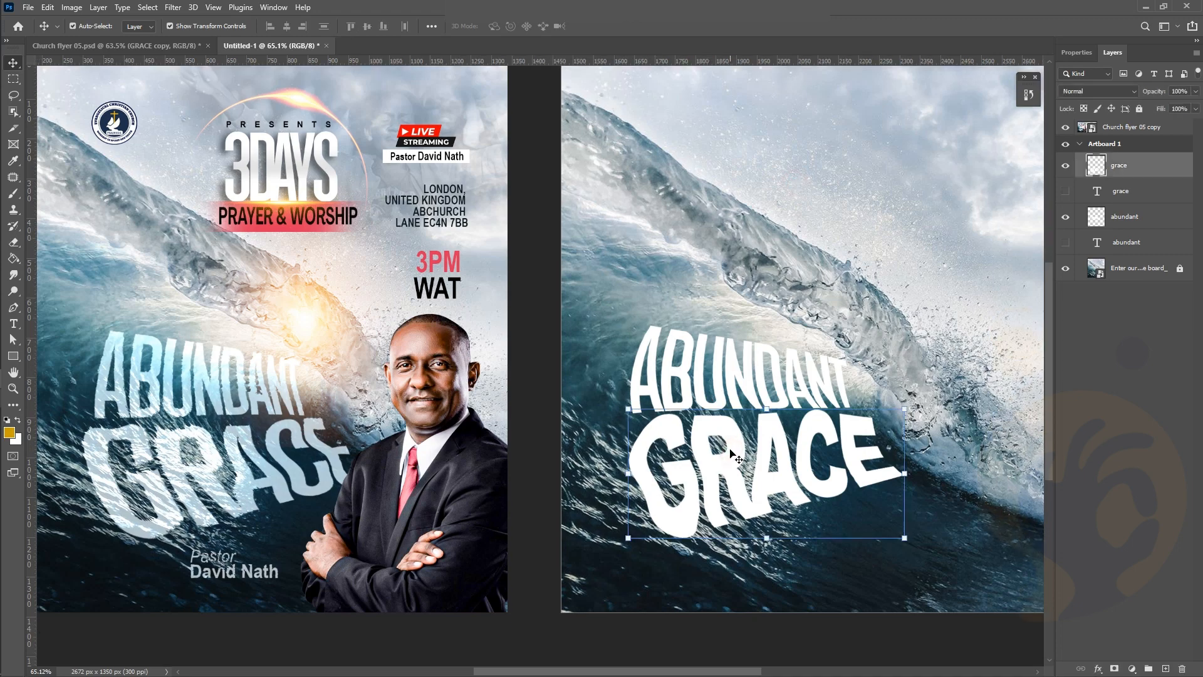
scroll(736, 457, "right", 1)
scroll(730, 450, "right", 1)
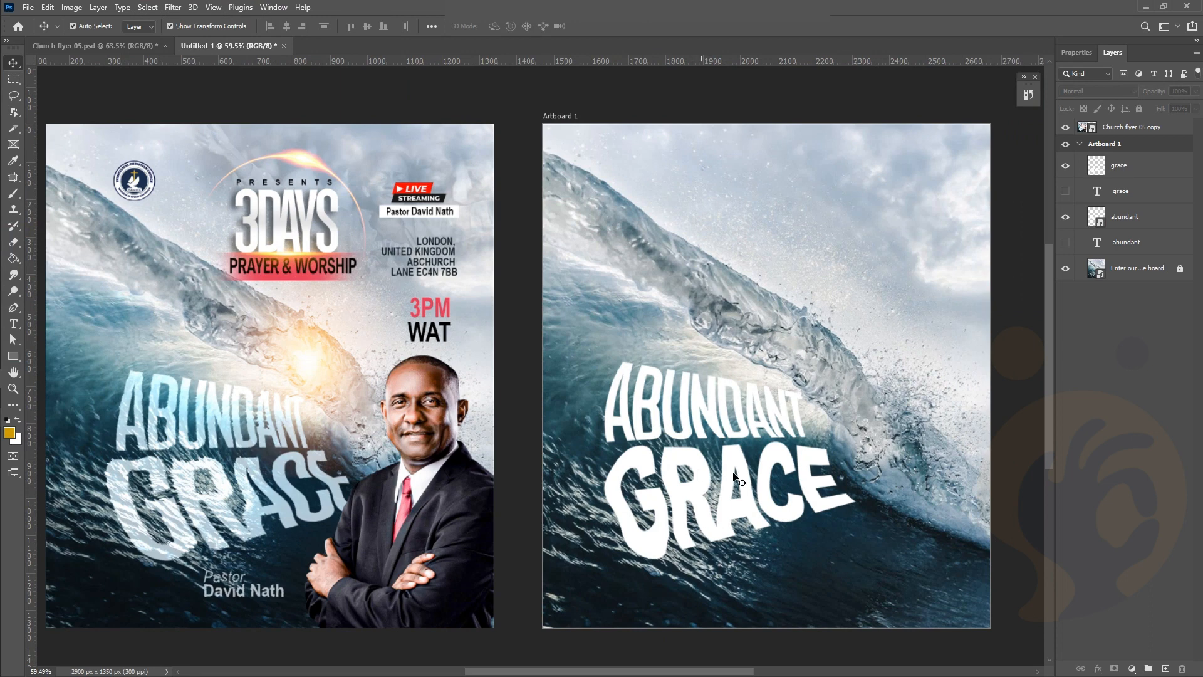
Convert the grace layer to a Smart Object from its Layers panel context menu
left_click(696, 509)
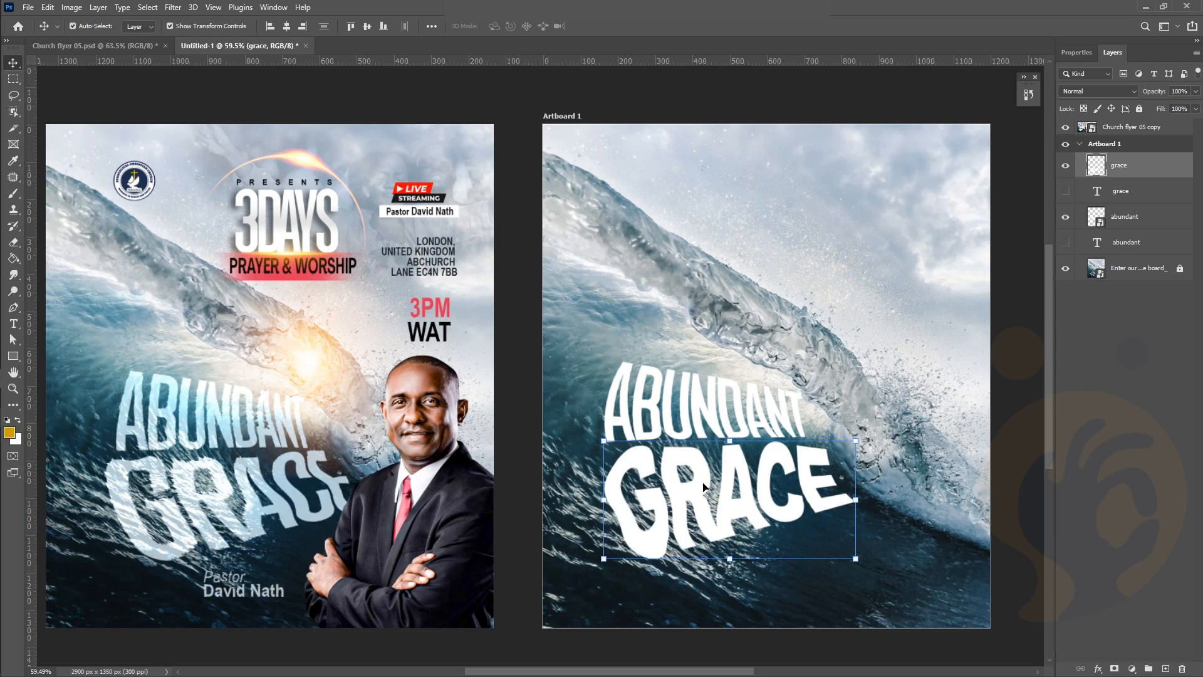
right_click(1138, 163)
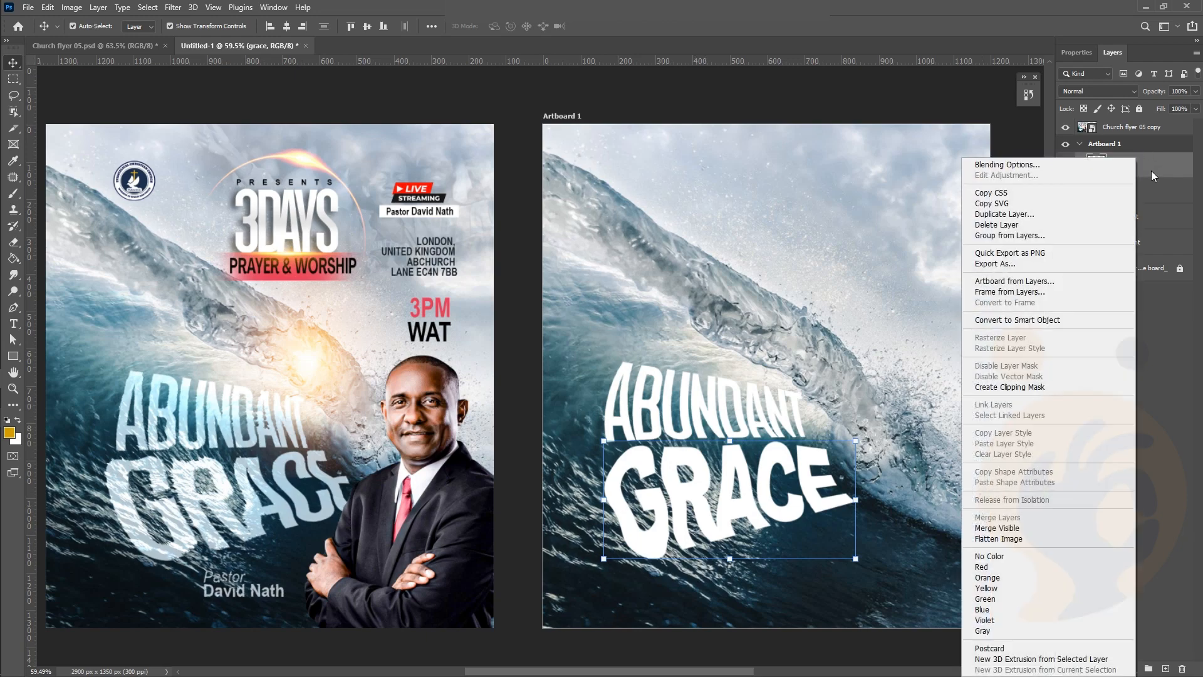
left_click(1152, 173)
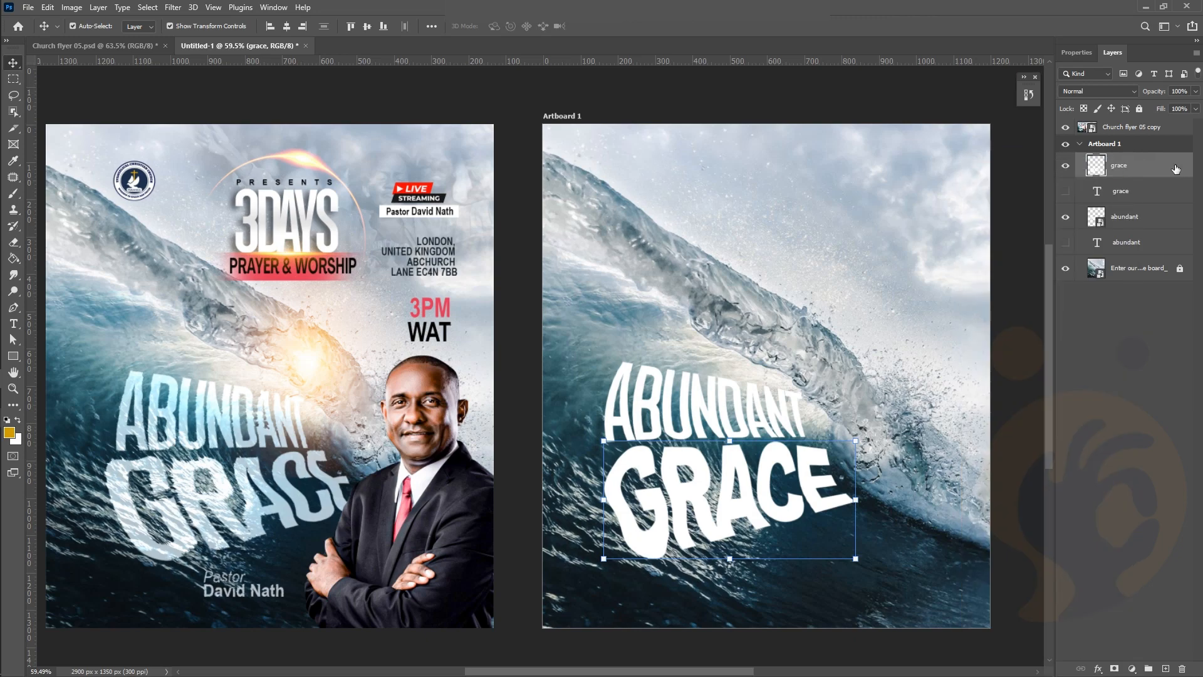
right_click(1176, 168)
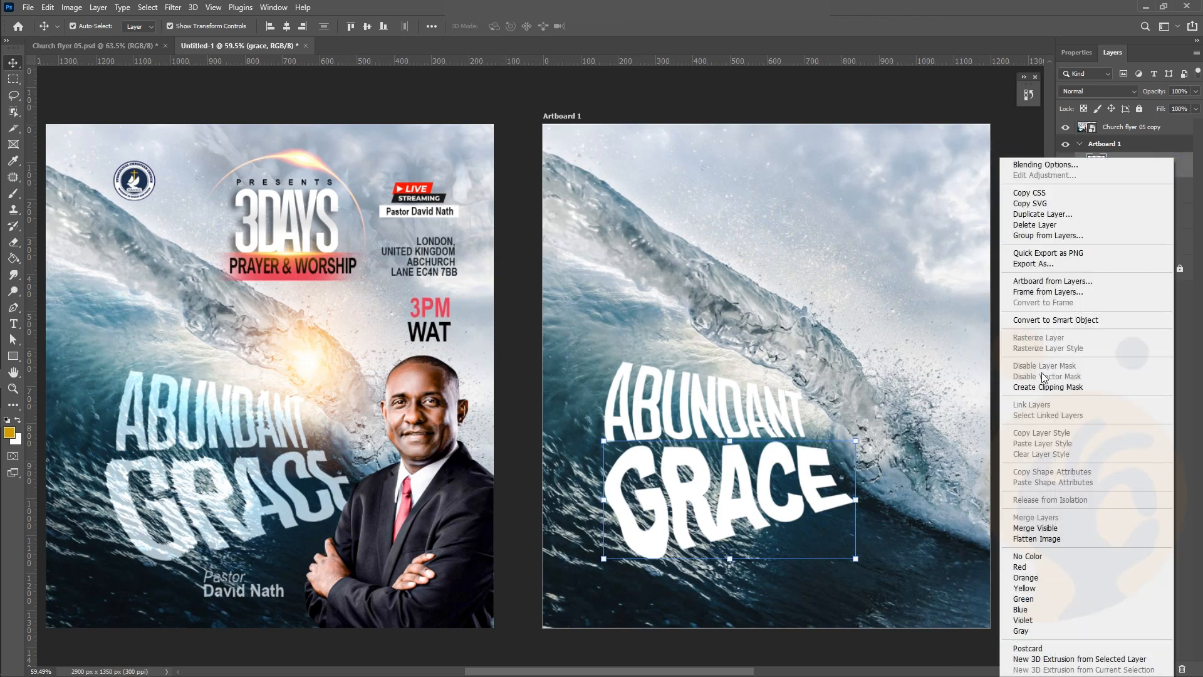
left_click(1043, 321)
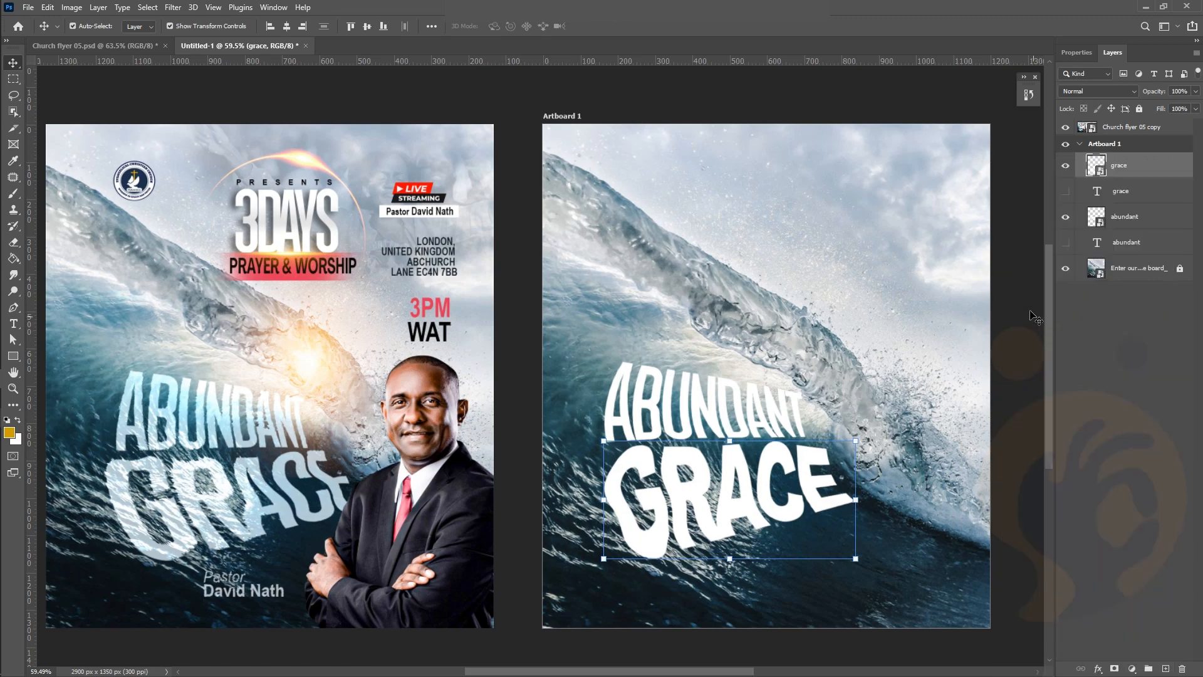
left_click(1030, 312)
left_click(701, 503)
Run Filter > Distort > Displace on the GRACE smart object
left_click(173, 8)
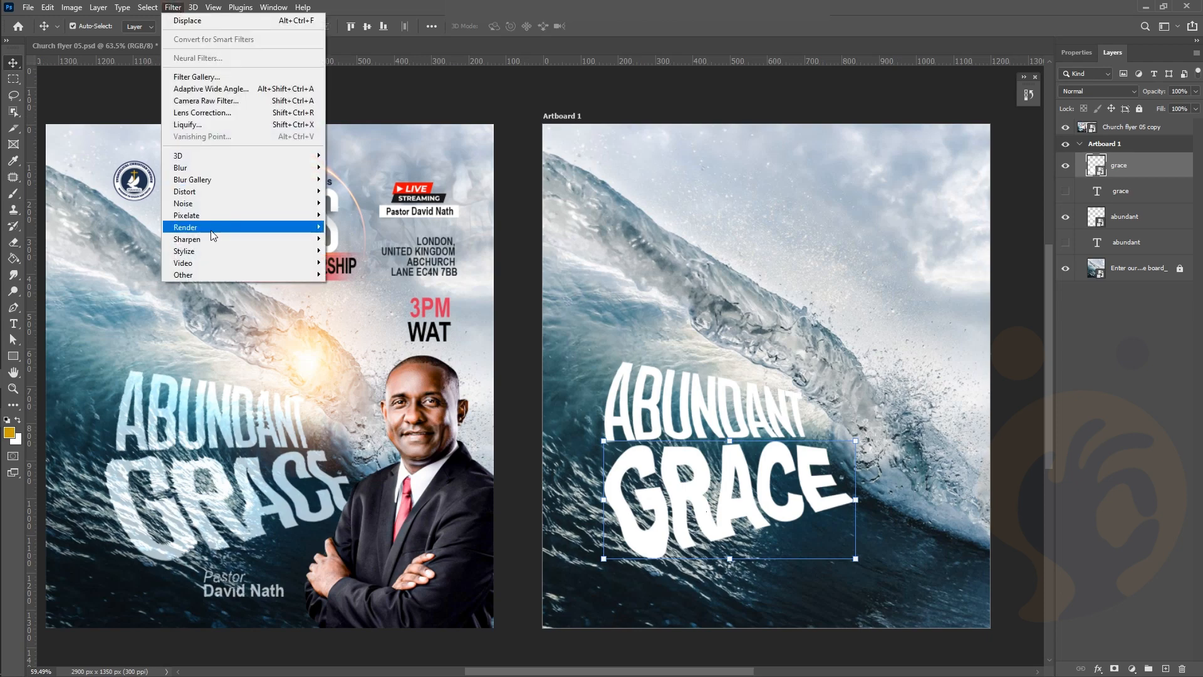
mouse_move(213, 190)
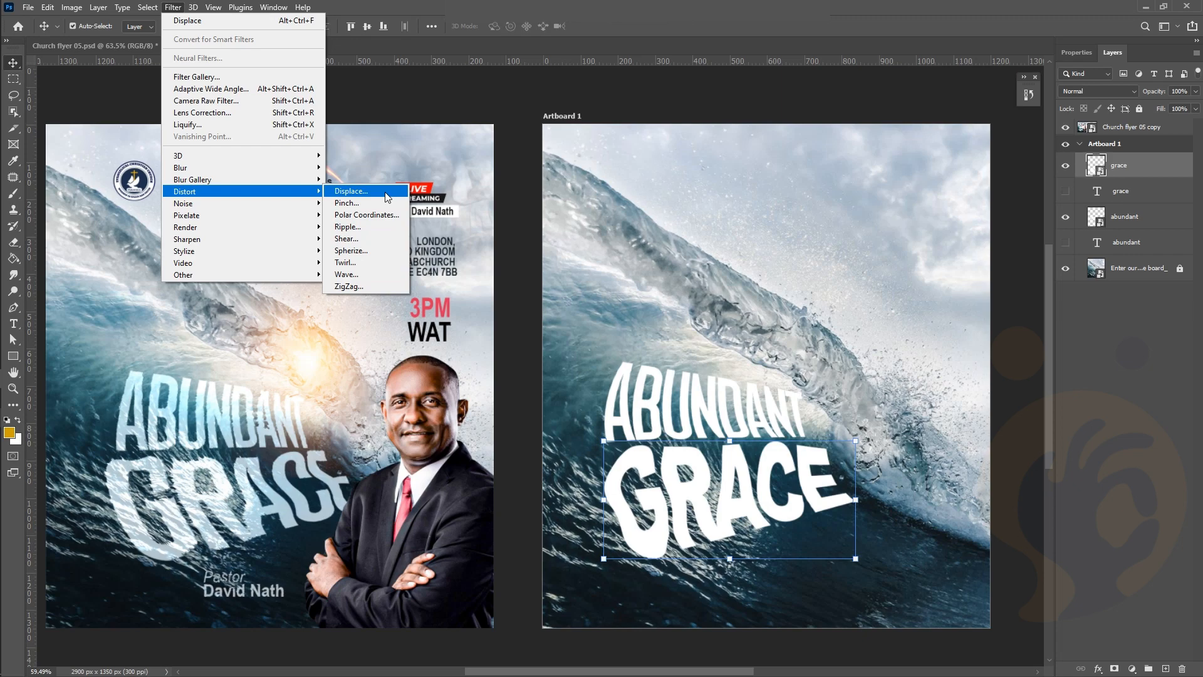
left_click(636, 181)
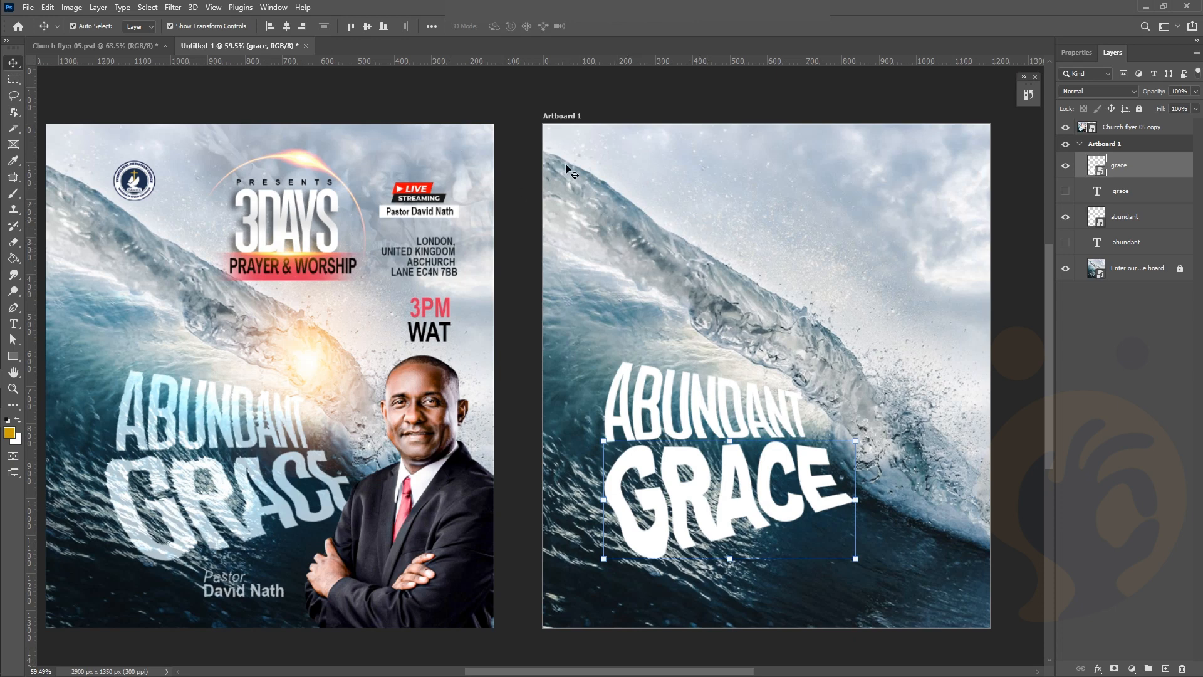
left_click(685, 195)
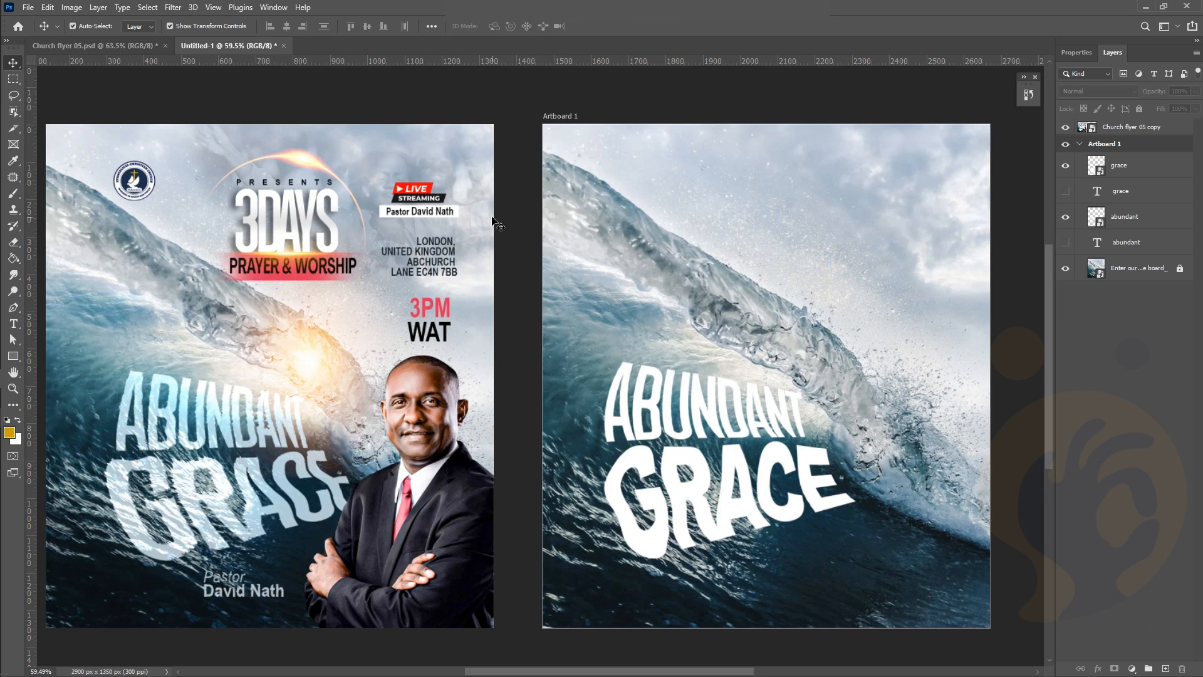
Open a new File Explorer window with Win+E
mouse_move(1, 337)
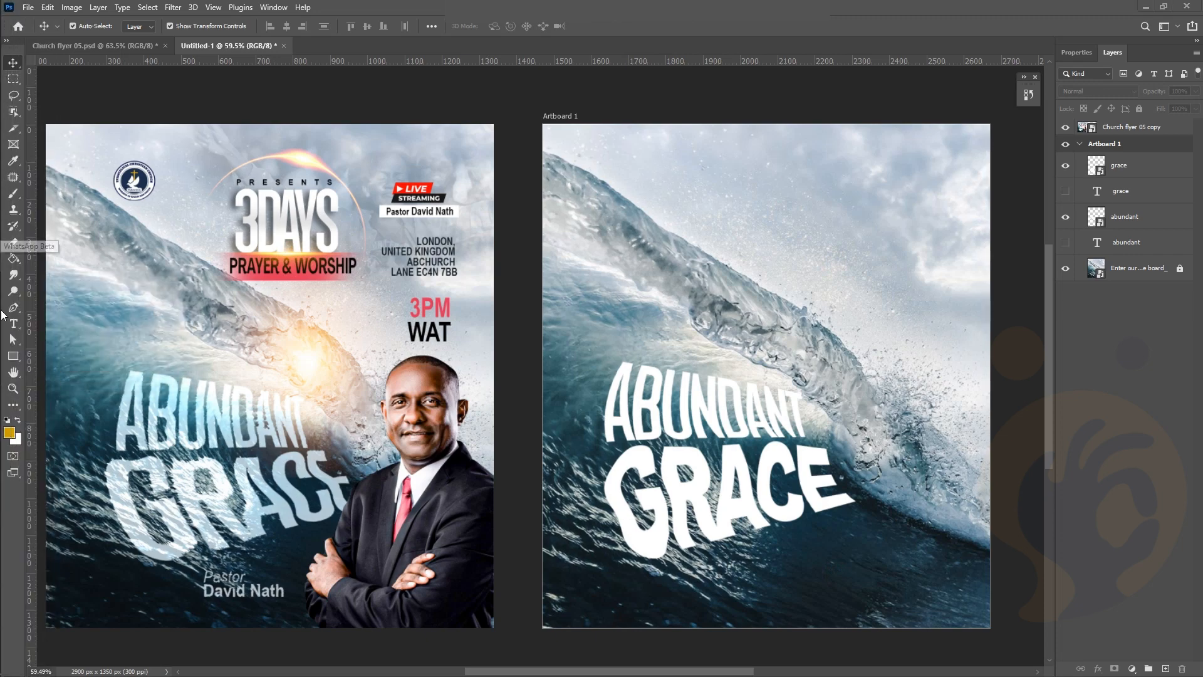
key("super+e")
Show Desktop > DESIGN > CHURCH FLYER 04 and drag the wave water photo to Photoshop
left_click(37, 436)
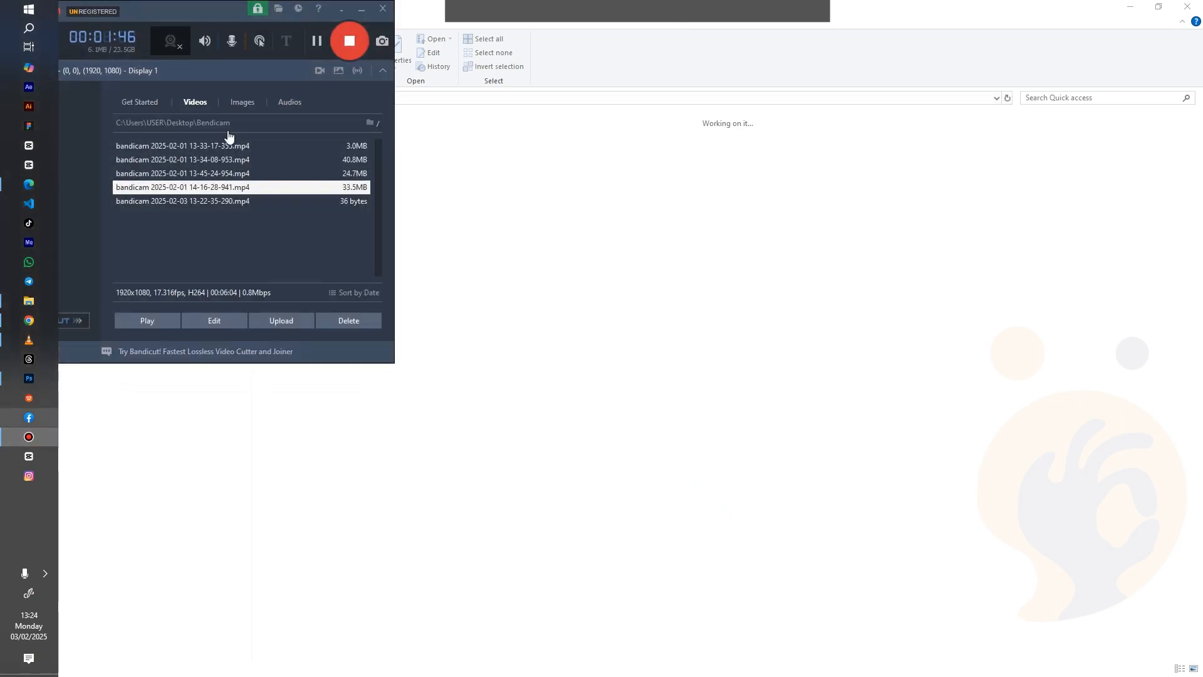
left_click(317, 40)
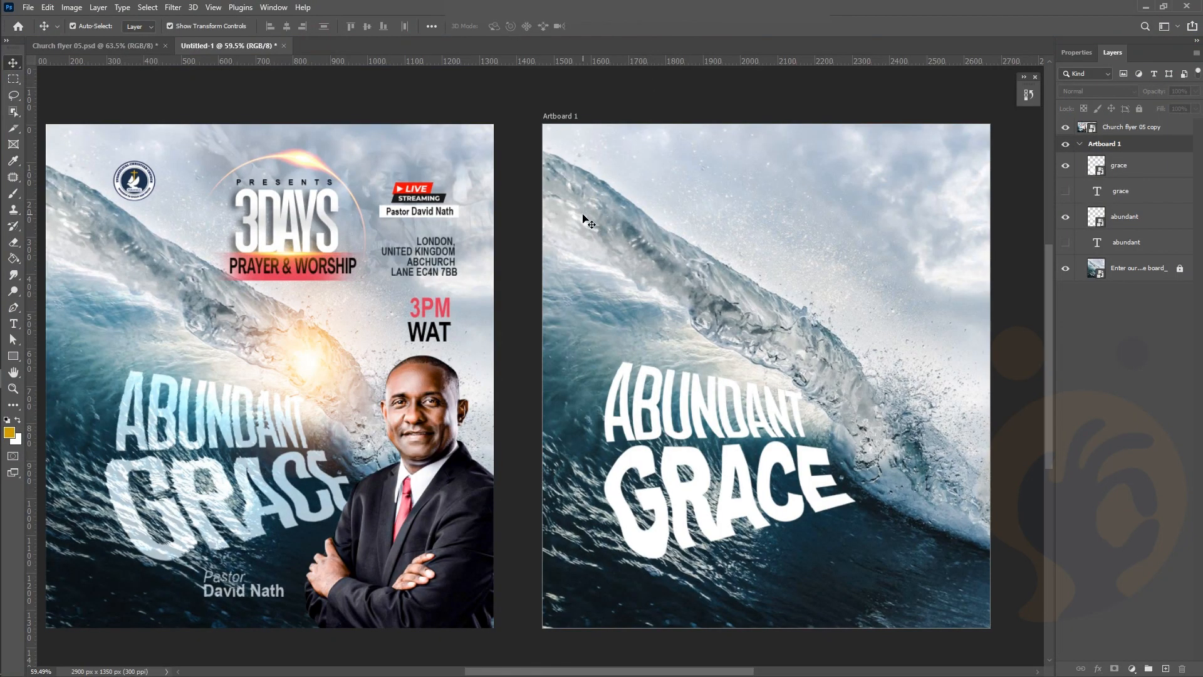
scroll(464, 199, "left", 3)
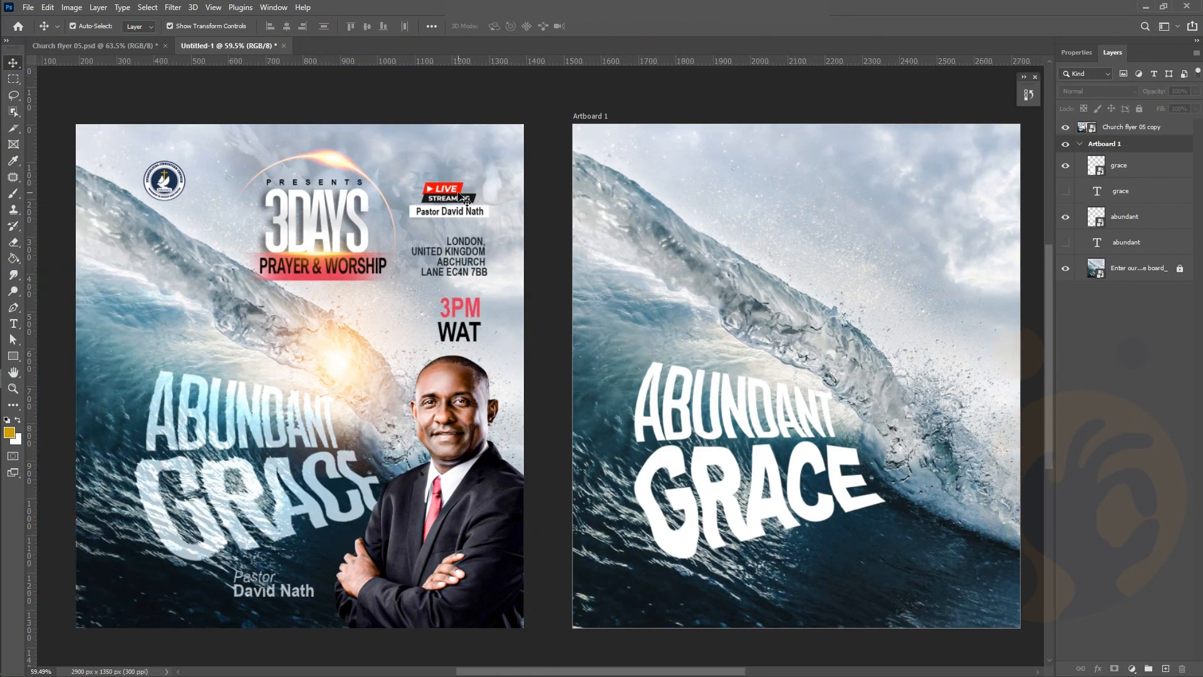
scroll(464, 200, "right", 2)
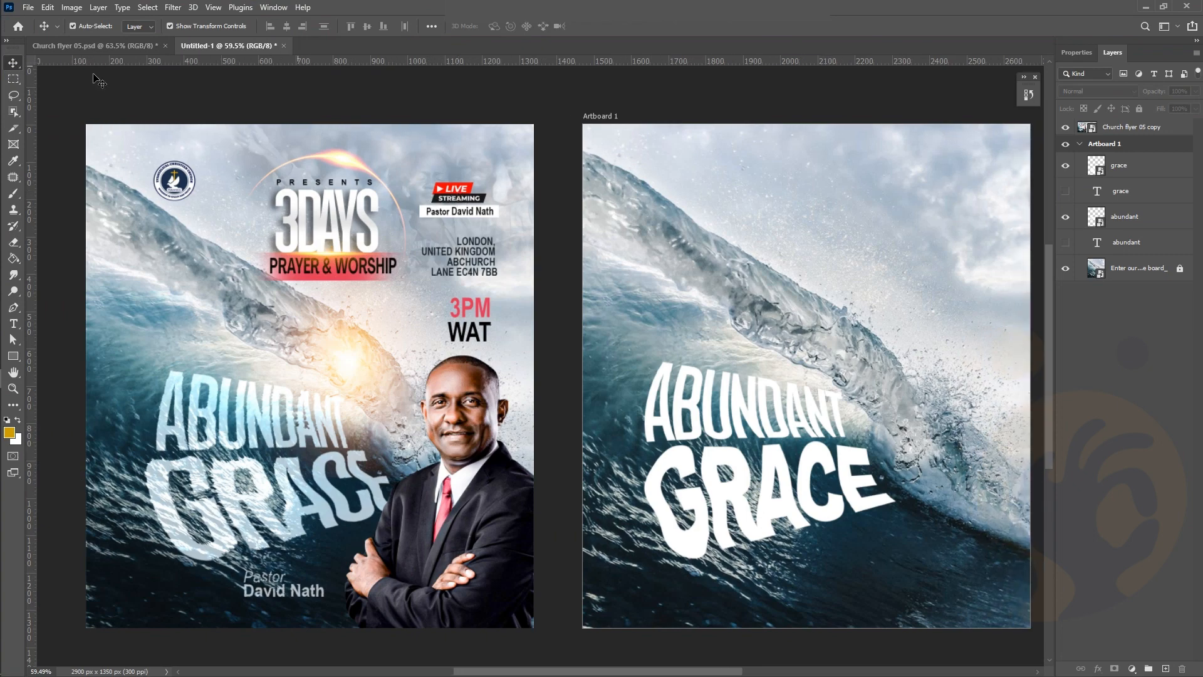
mouse_move(2, 179)
left_click(24, 301)
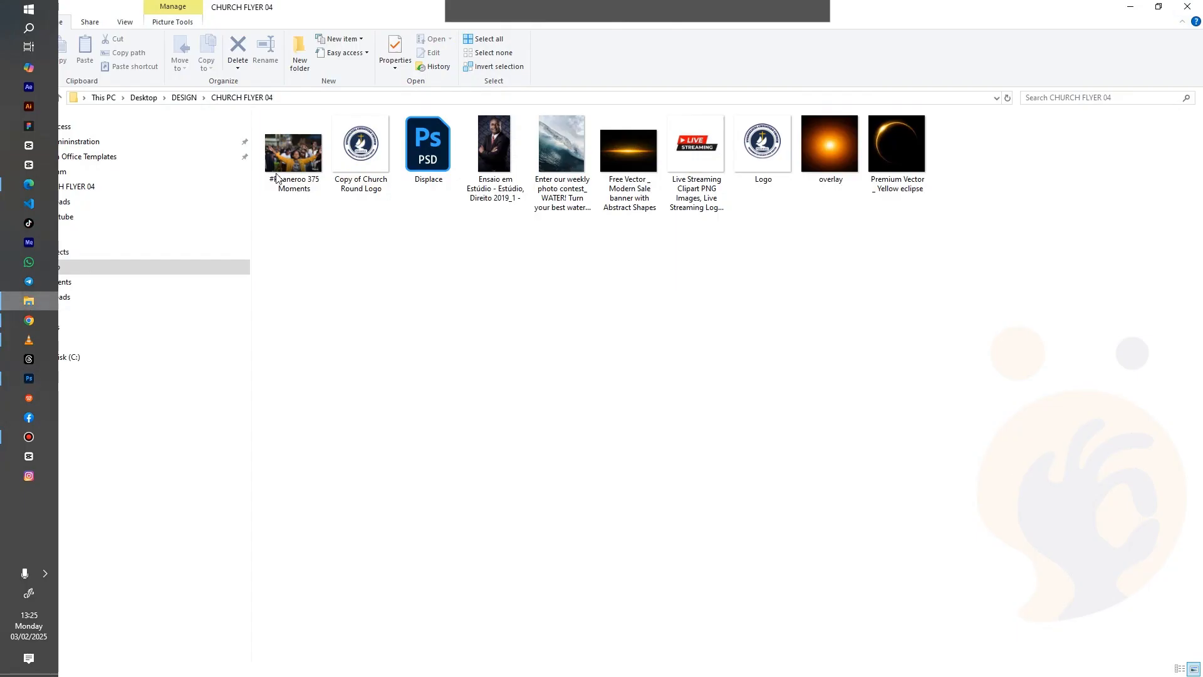
left_click_drag(546, 167, 559, 45)
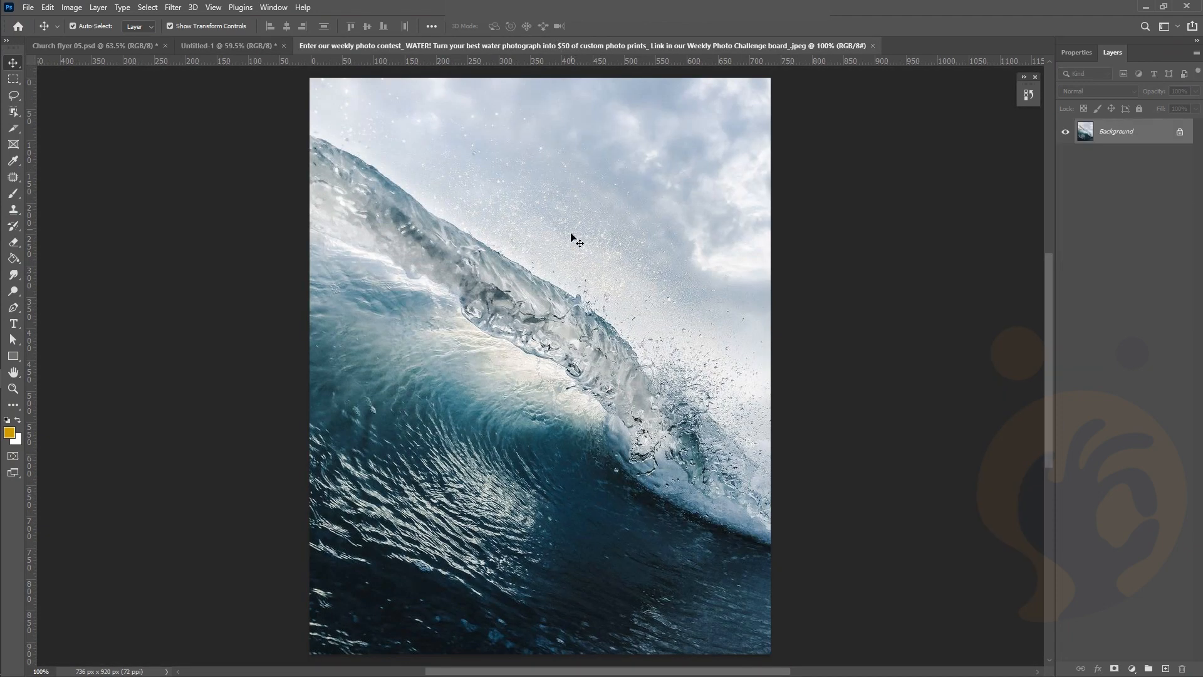
Unlock the wave photo's Background layer so it becomes Layer 0
left_click(1180, 132)
Unlock the wave photo and save it as Displace 2.psd in CHURCH FLYER 04
left_click(821, 222)
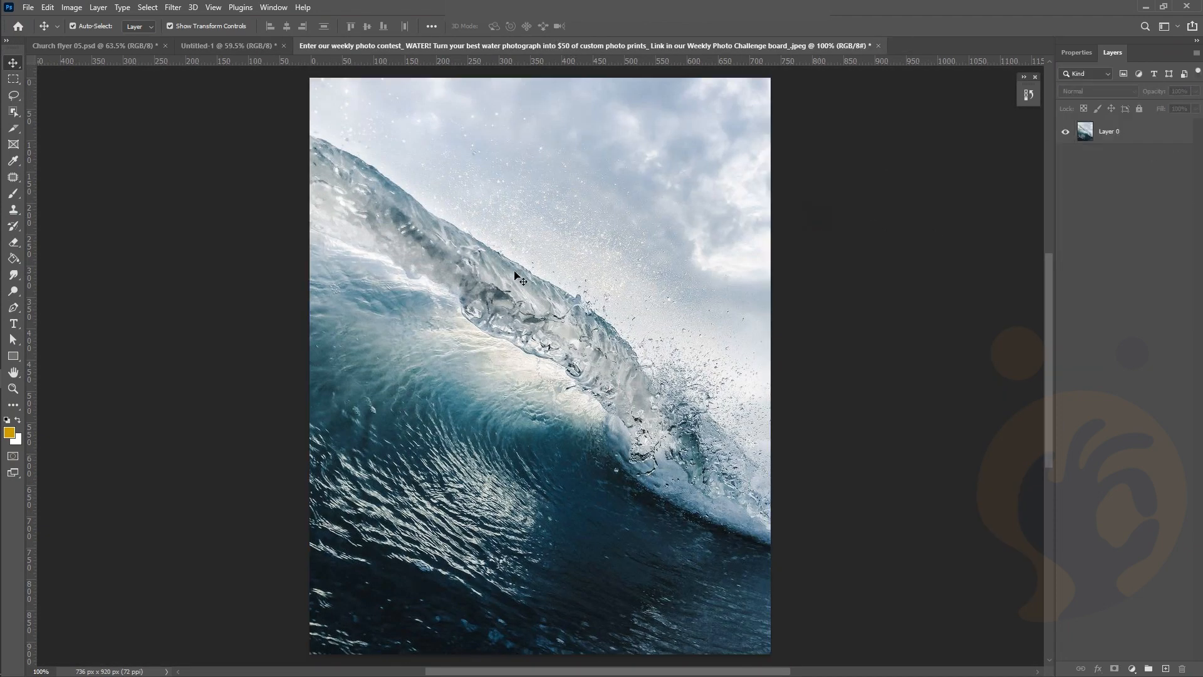
left_click(32, 7)
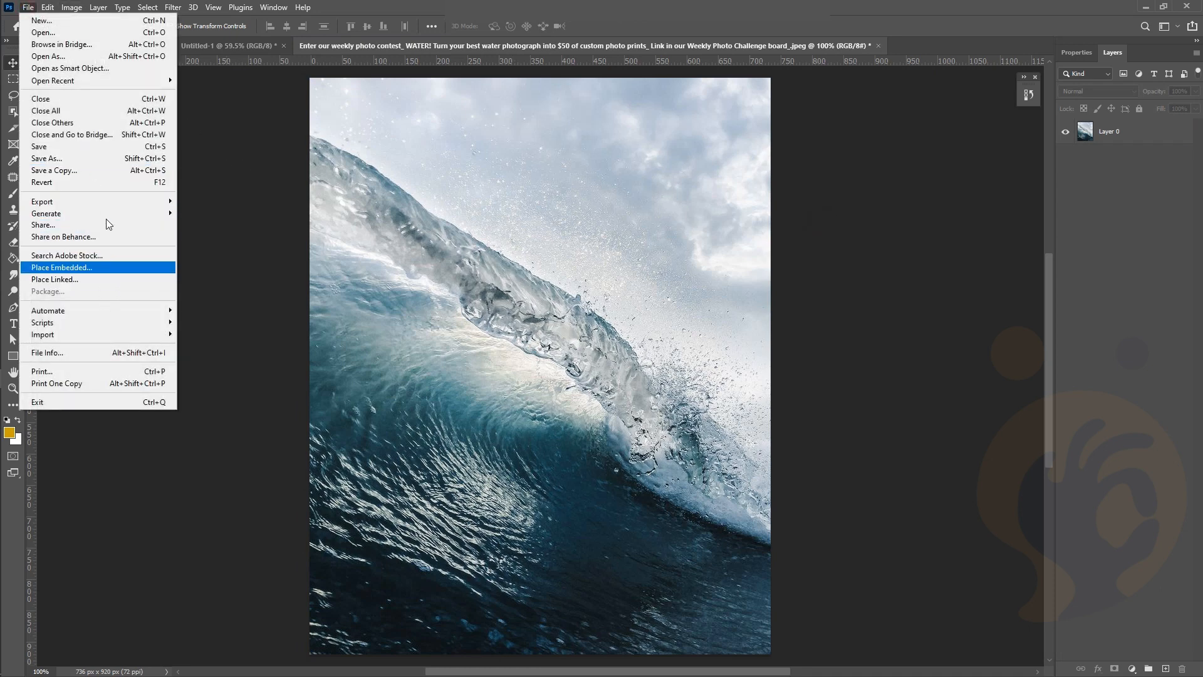
left_click(113, 159)
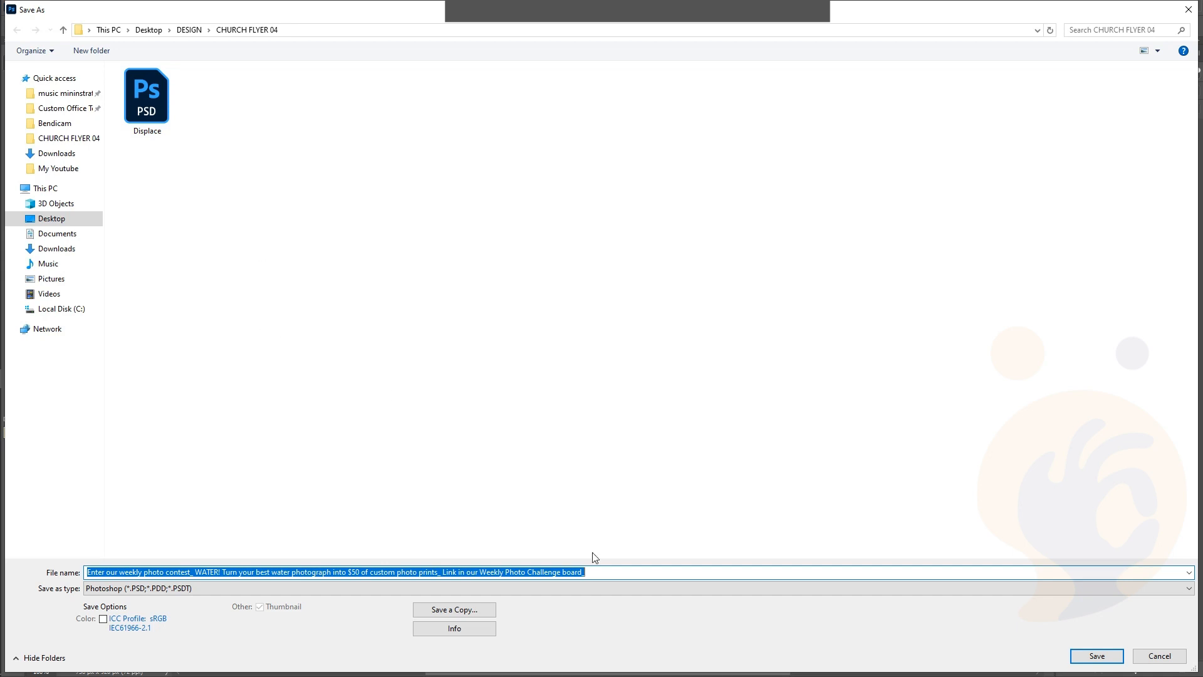
type("D")
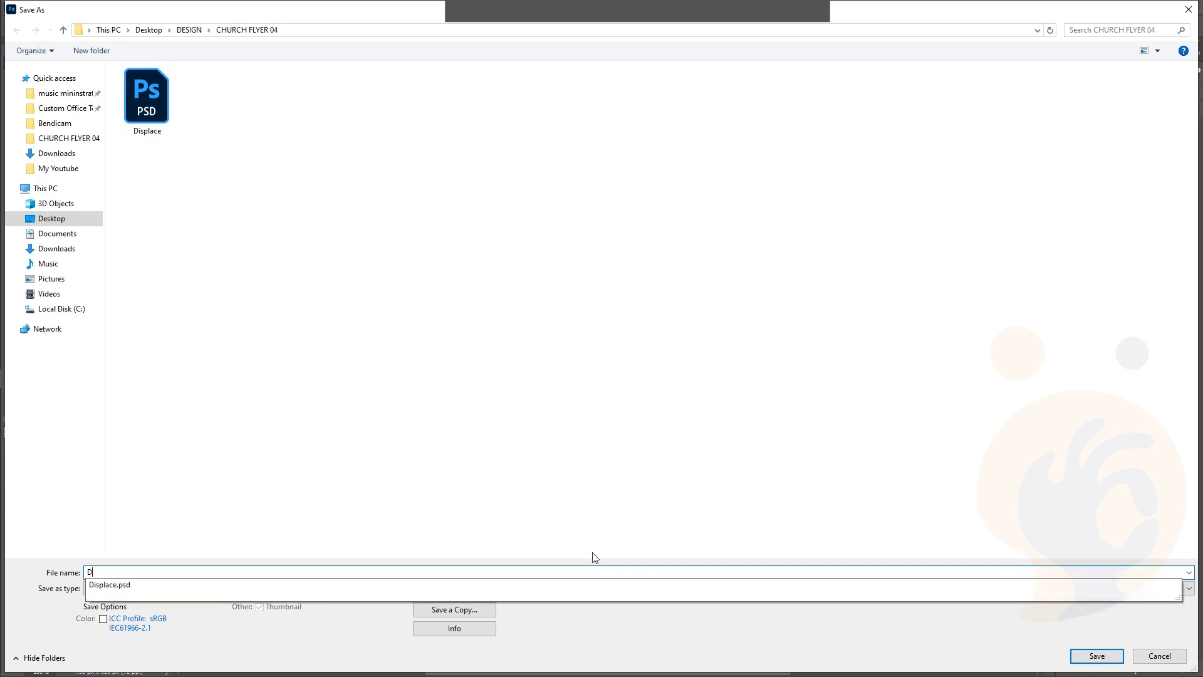
type("isplace 2")
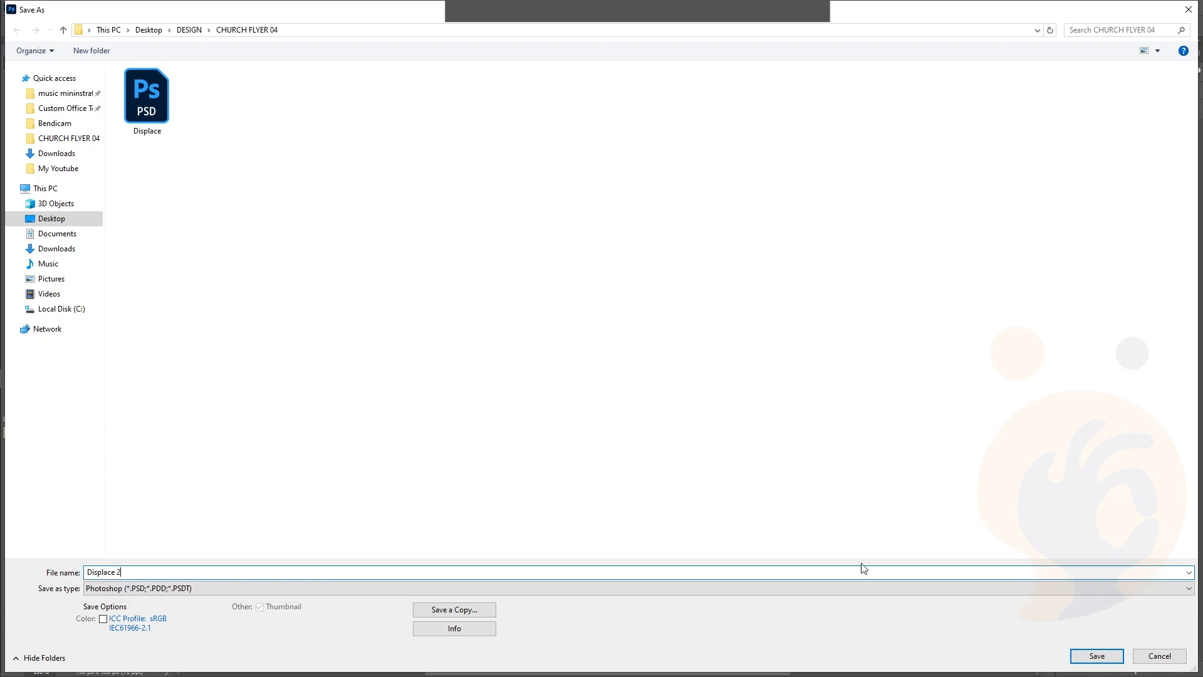
left_click(1097, 661)
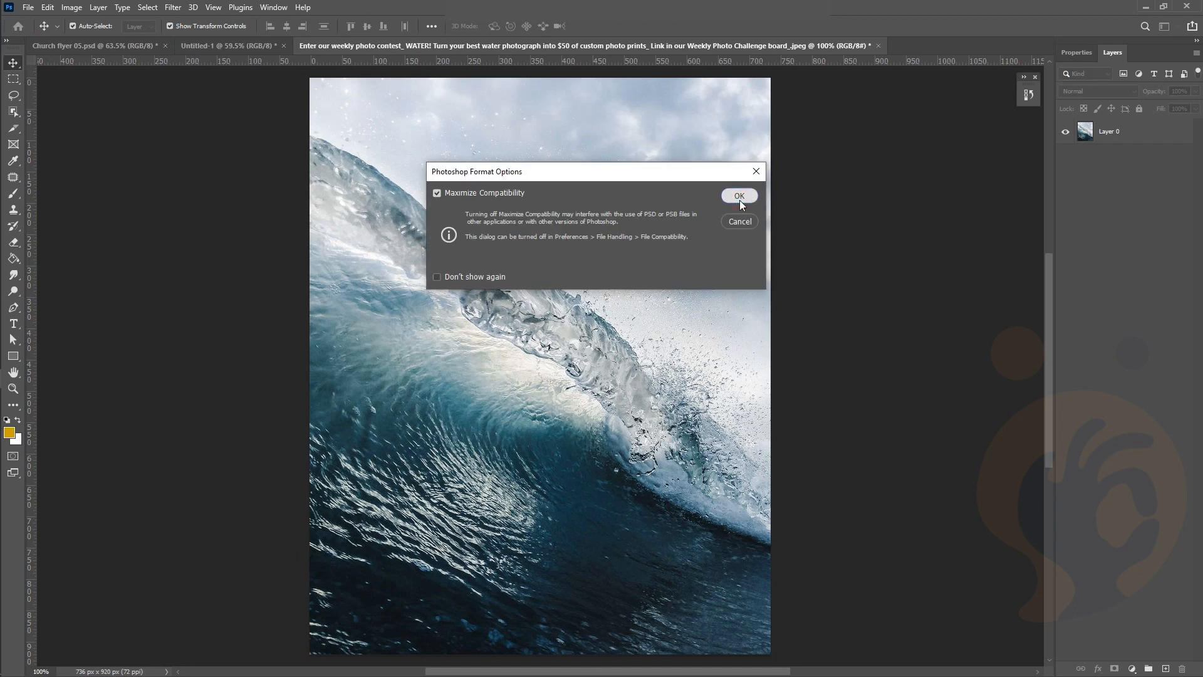
left_click(739, 196)
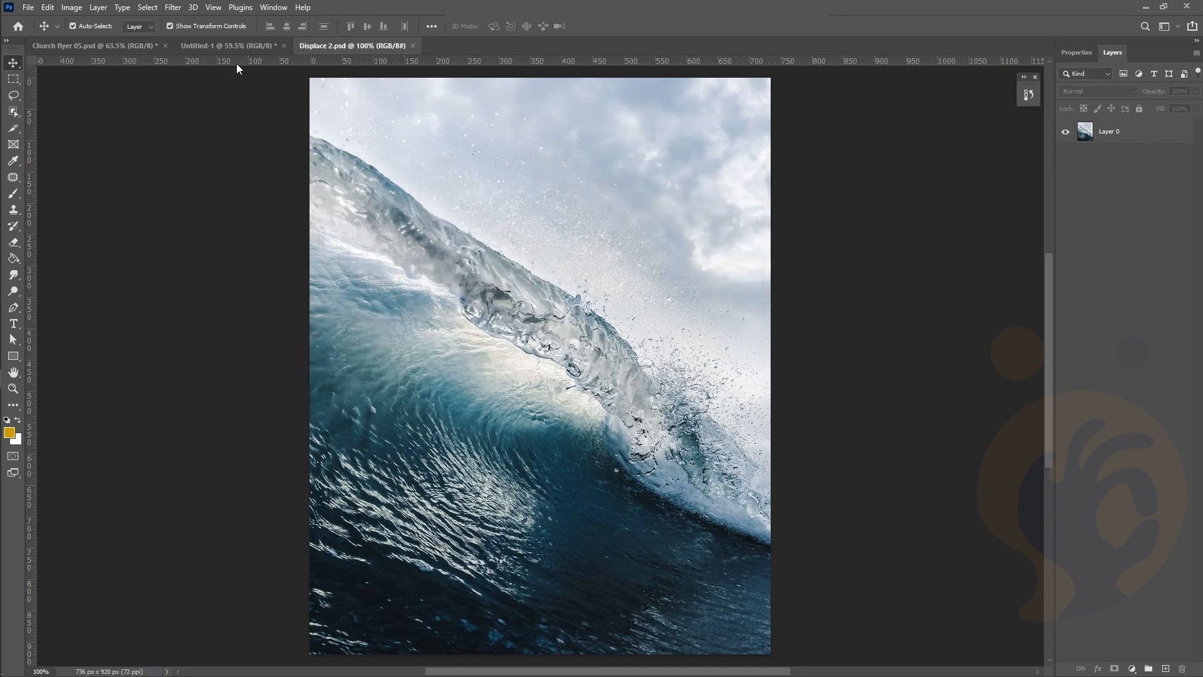
In the flyer, displace GRACE at 15/15 scale using the Displace 2.psd map
left_click(220, 49)
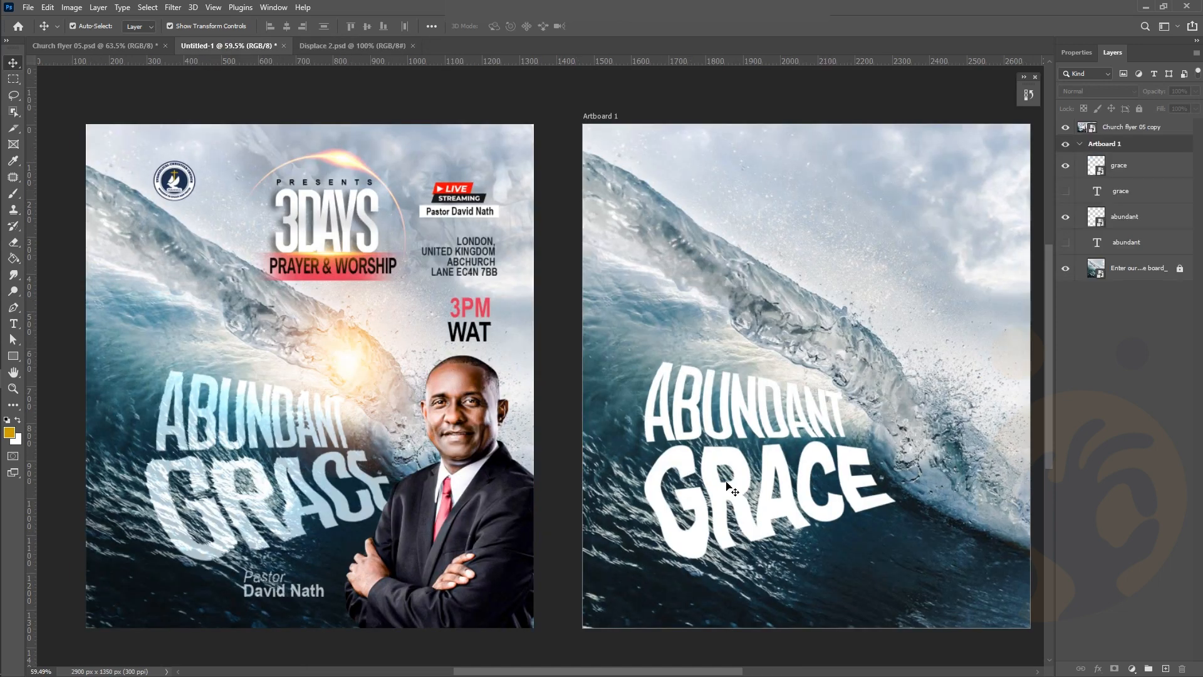
left_click(752, 531)
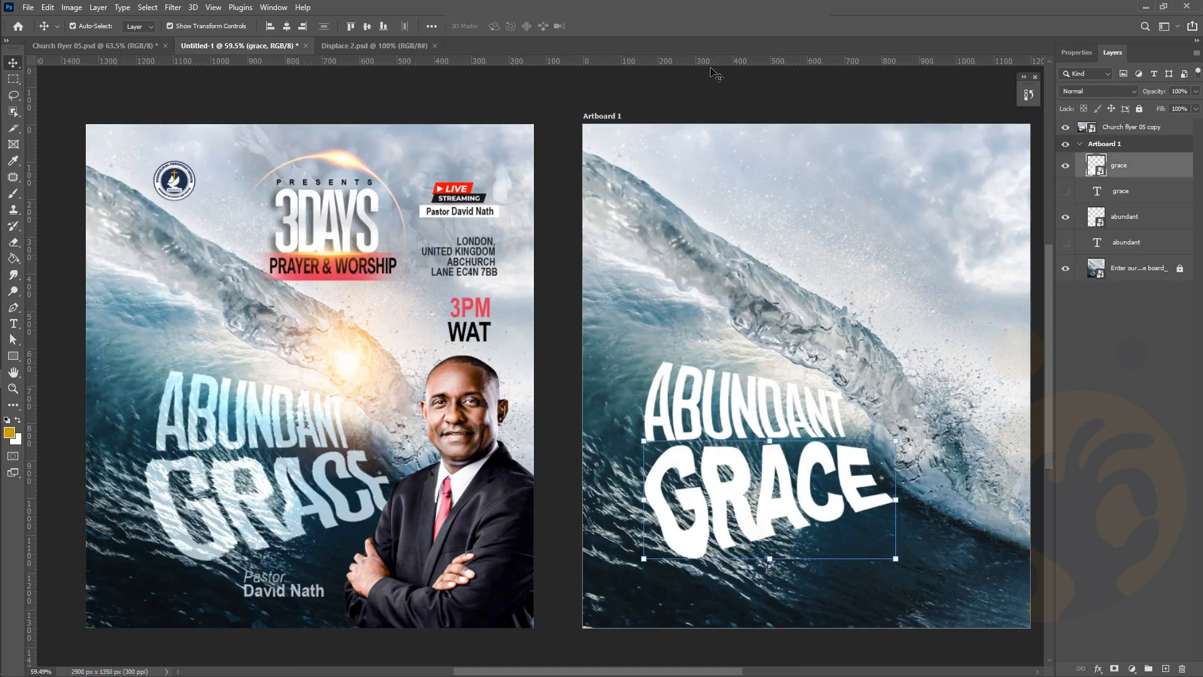
left_click(168, 11)
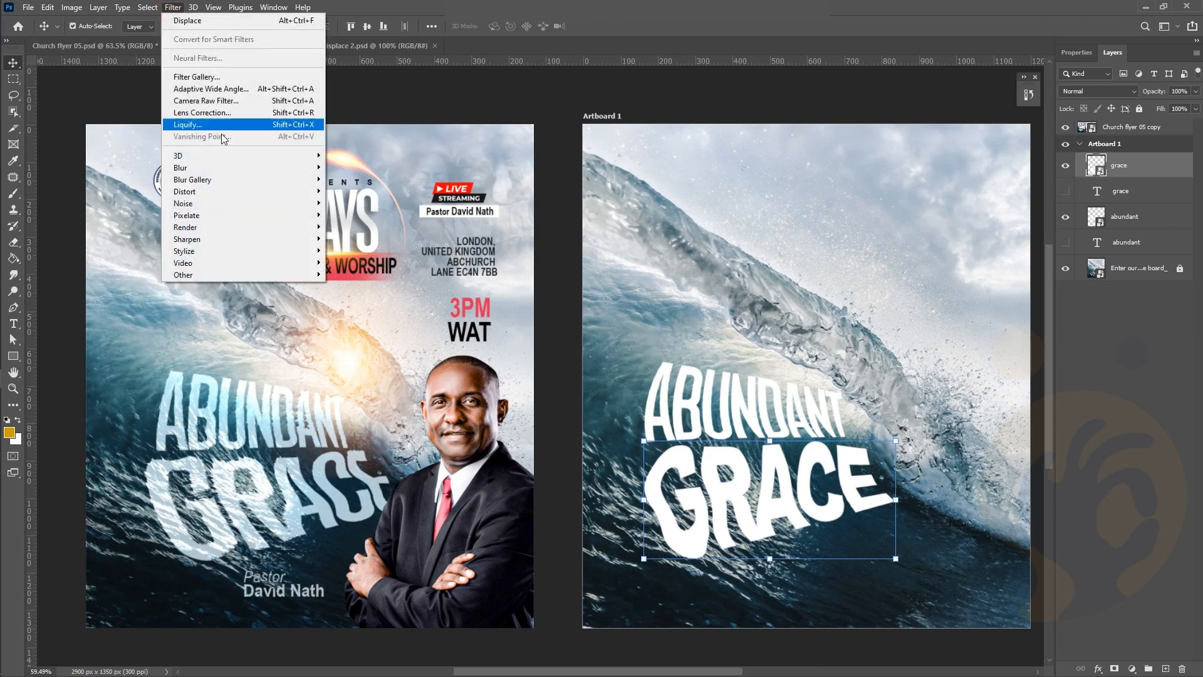
mouse_move(215, 193)
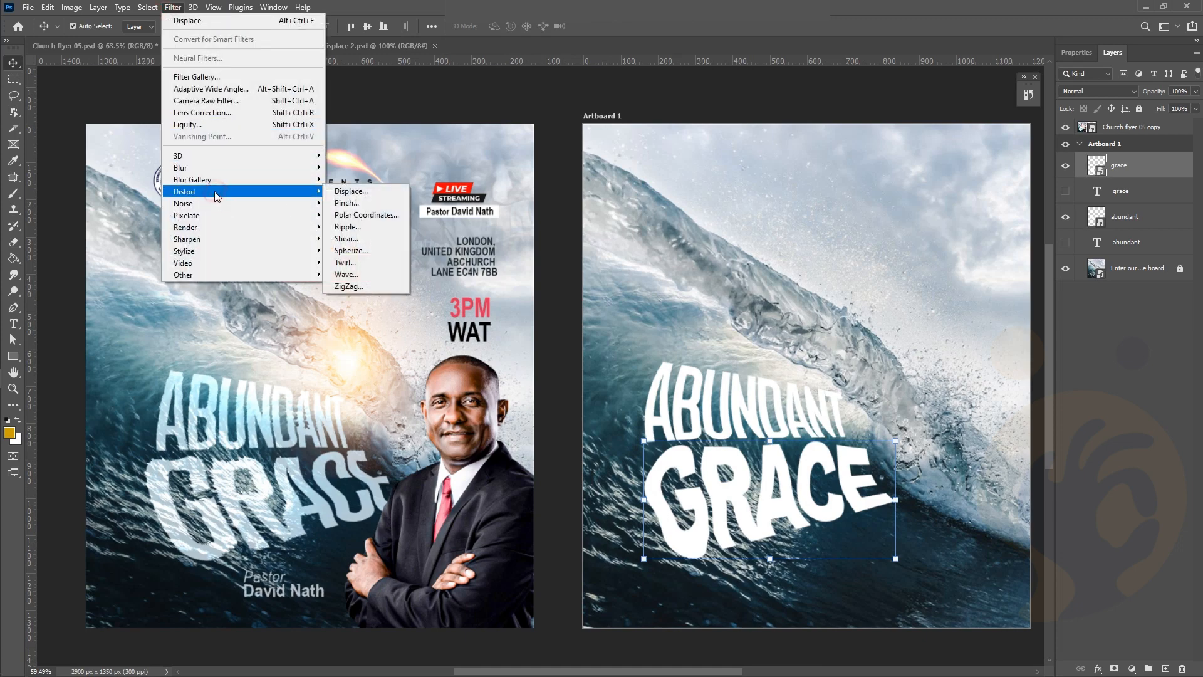
left_click(334, 187)
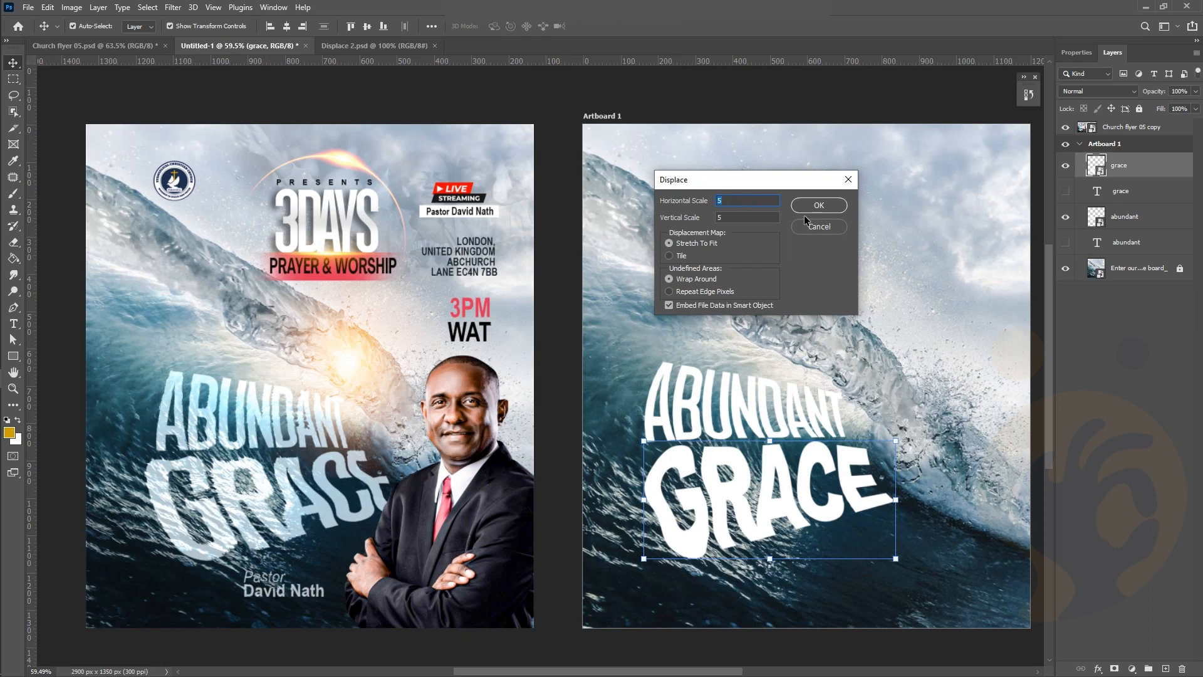
type("15")
key("Tab")
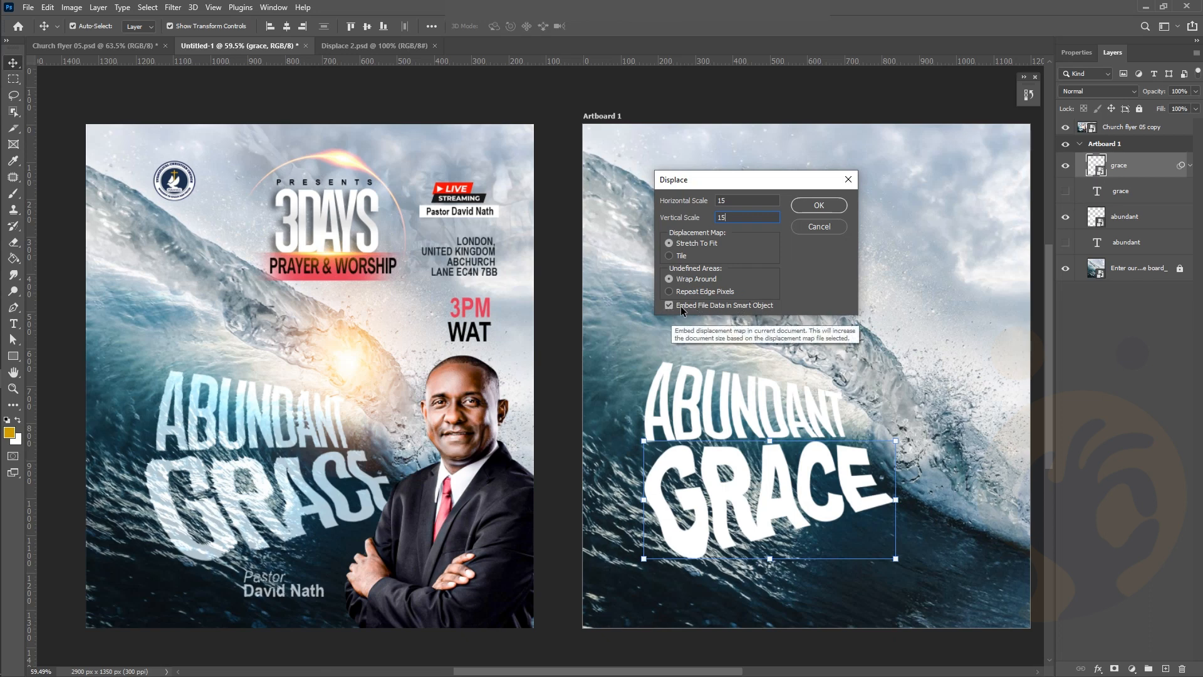
left_click(813, 205)
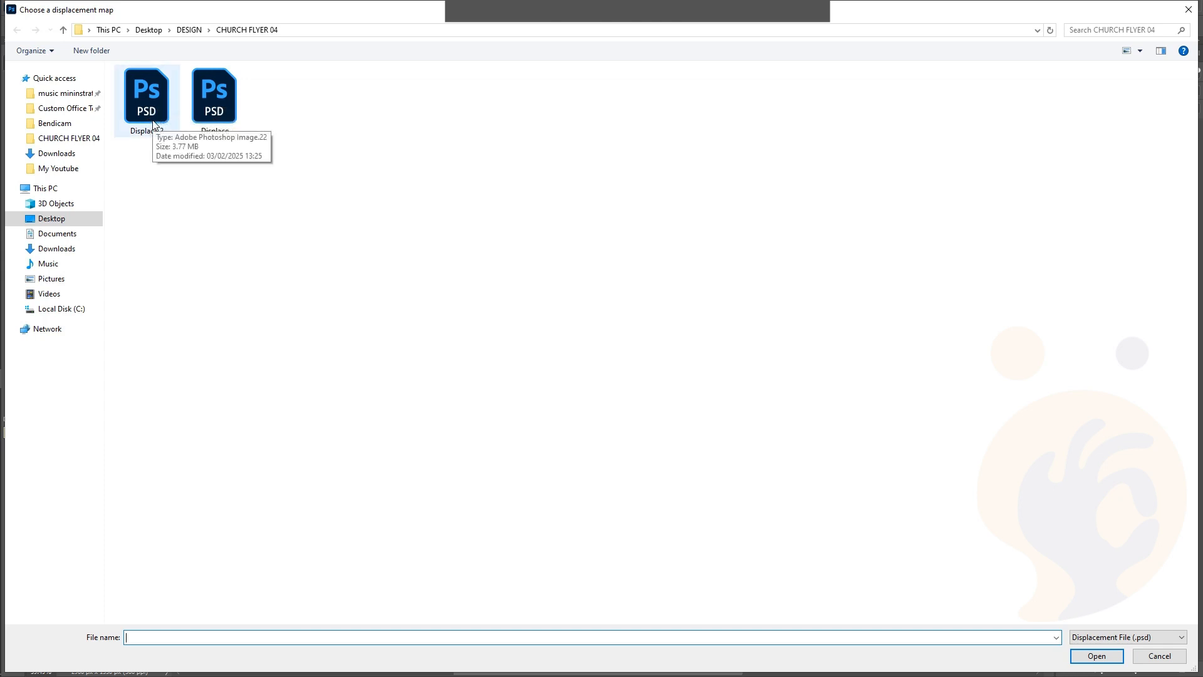
double_click(153, 123)
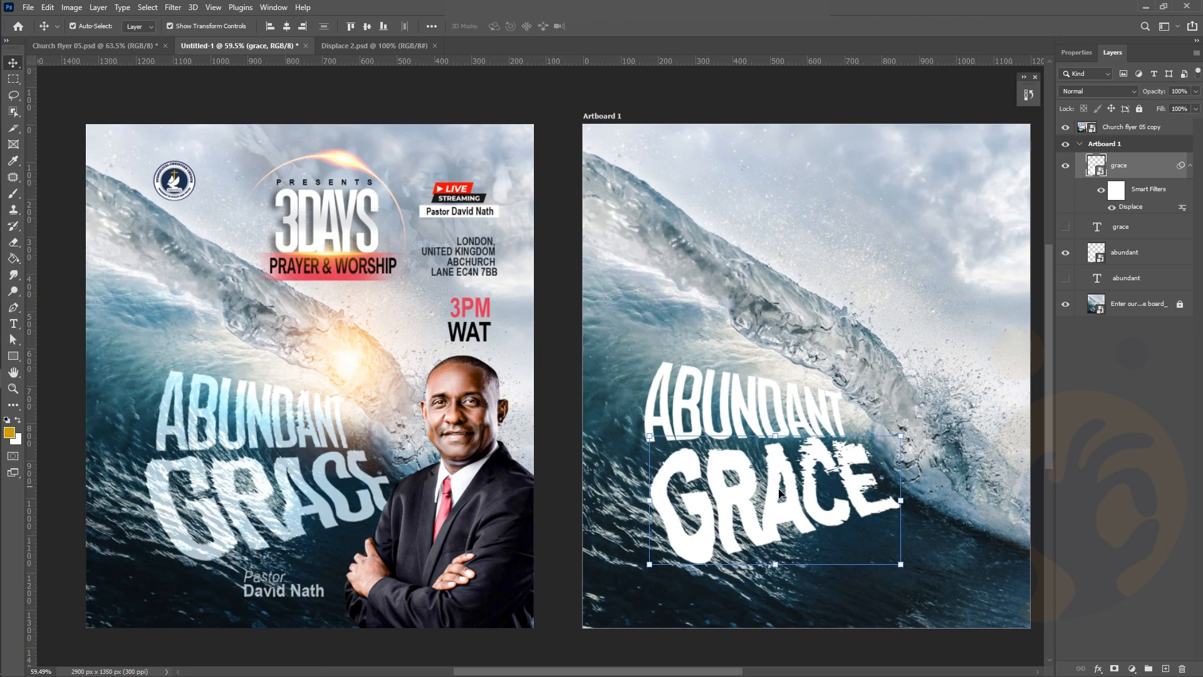
Undo the 15/15 displacement on GRACE
scroll(779, 494, "up", 1)
scroll(856, 515, "up", 5)
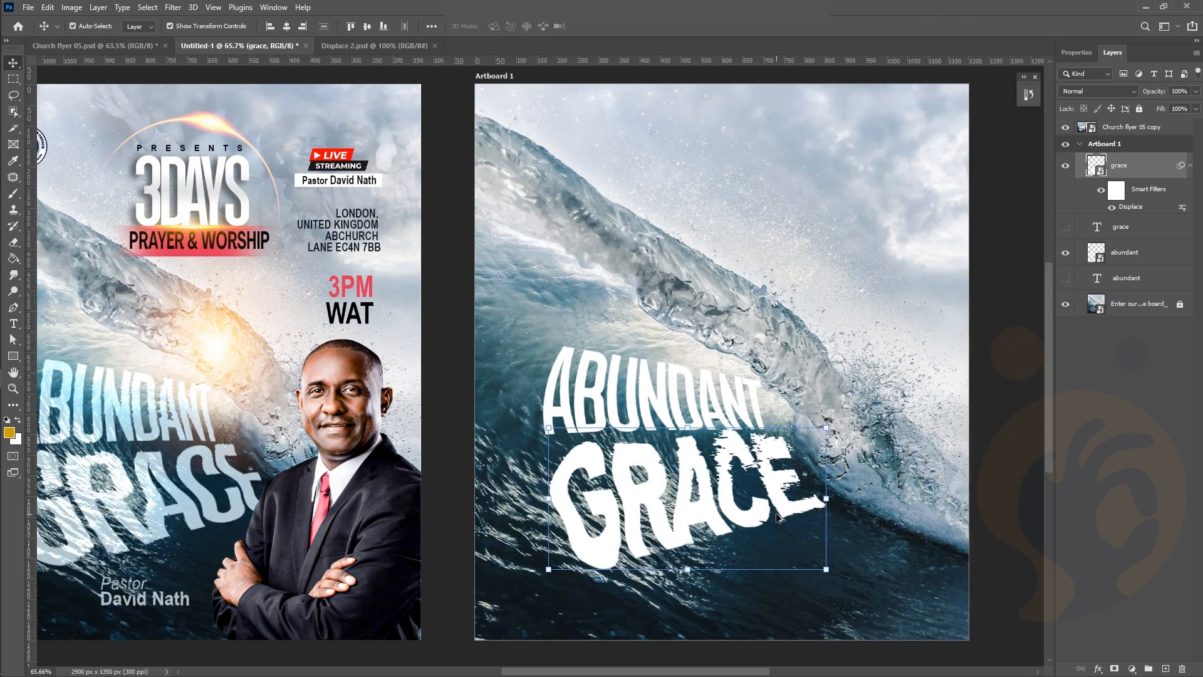
scroll(779, 518, "up", 2)
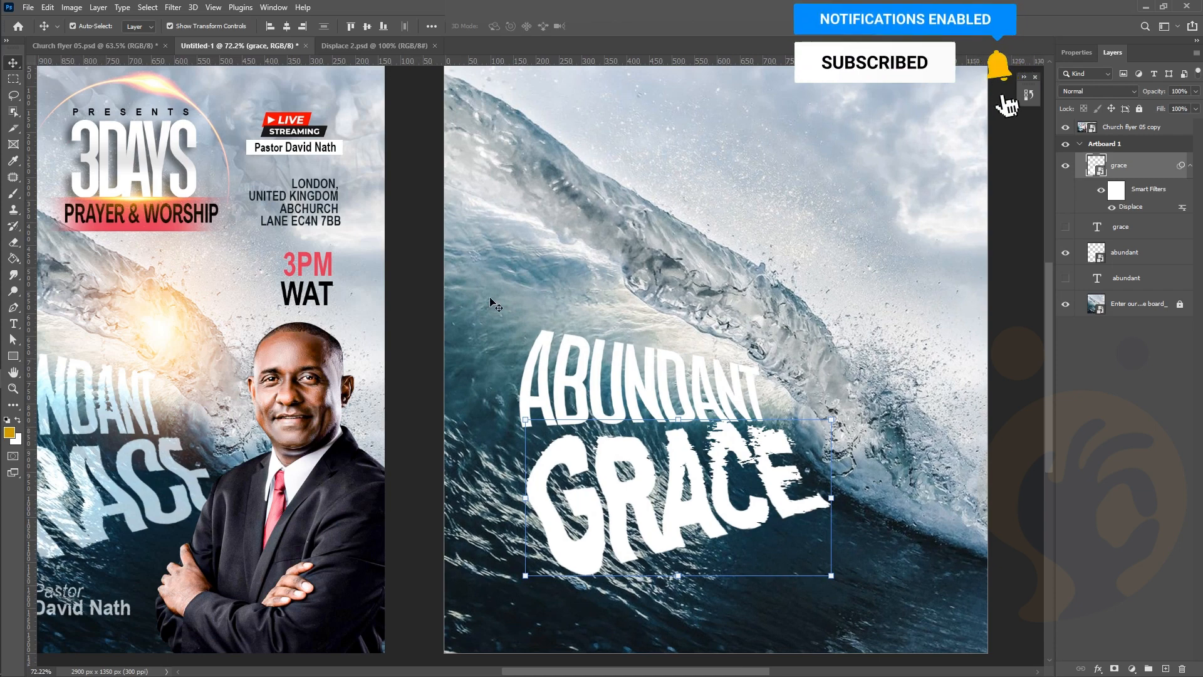
key("ctrl+z")
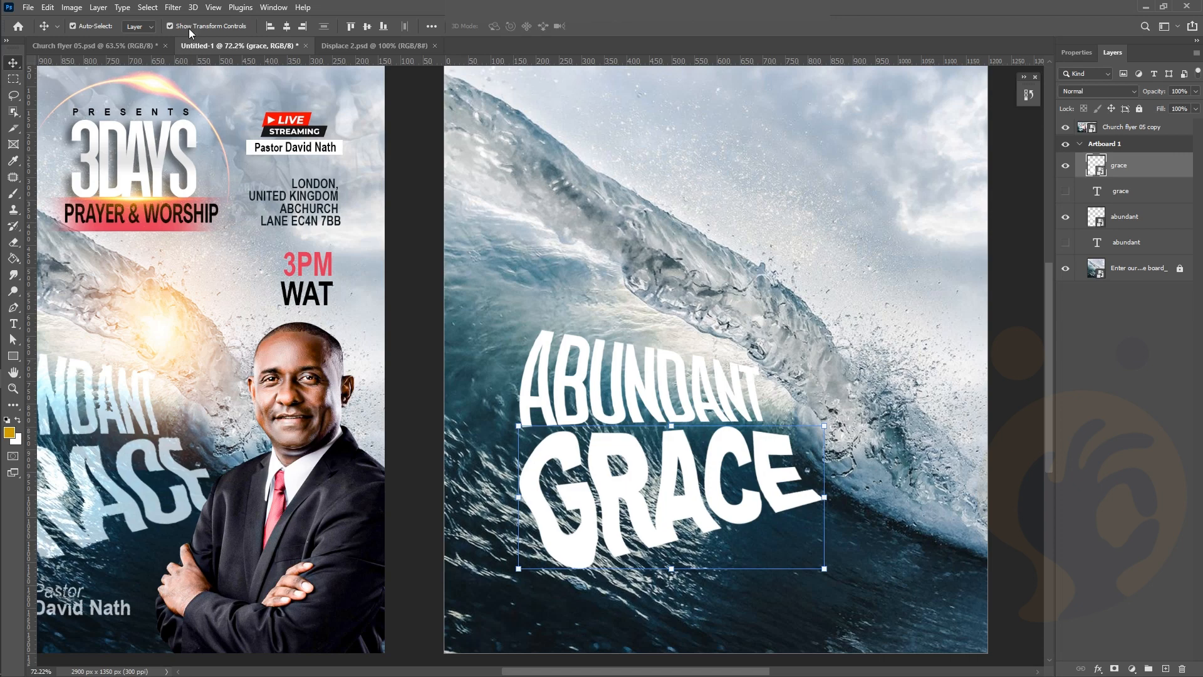
Displace GRACE at 10/10 scale with the Displace 2.psd map, then deselect to view it
left_click(148, 8)
mouse_move(173, 8)
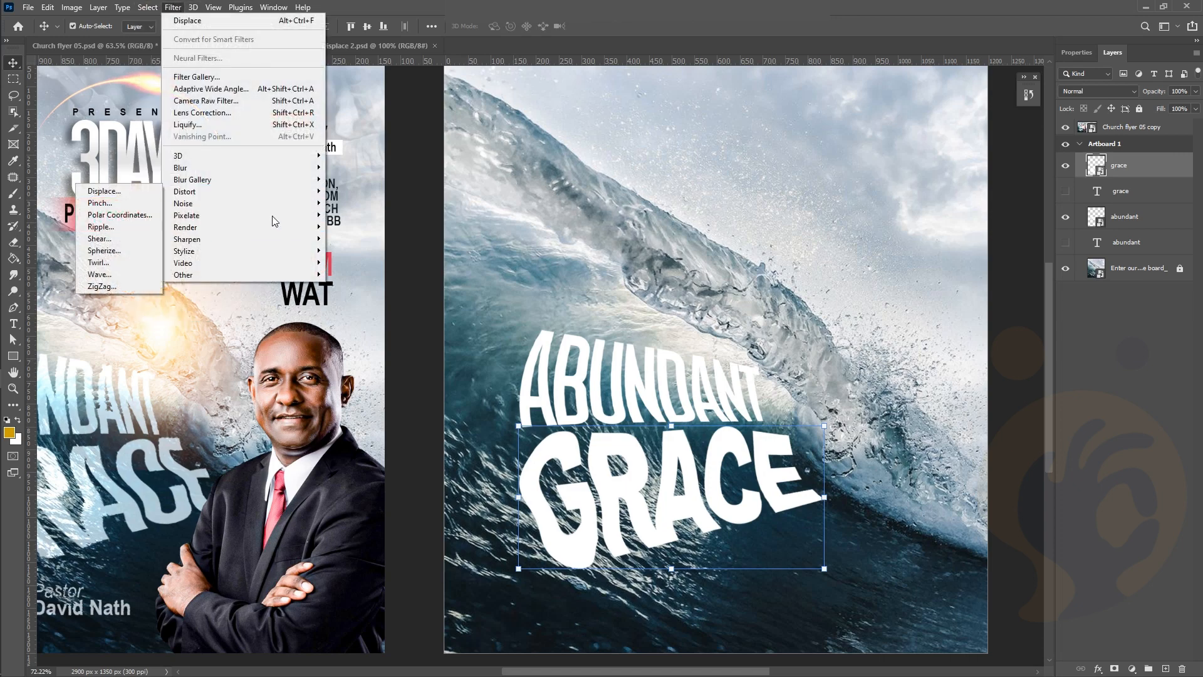
left_click(130, 188)
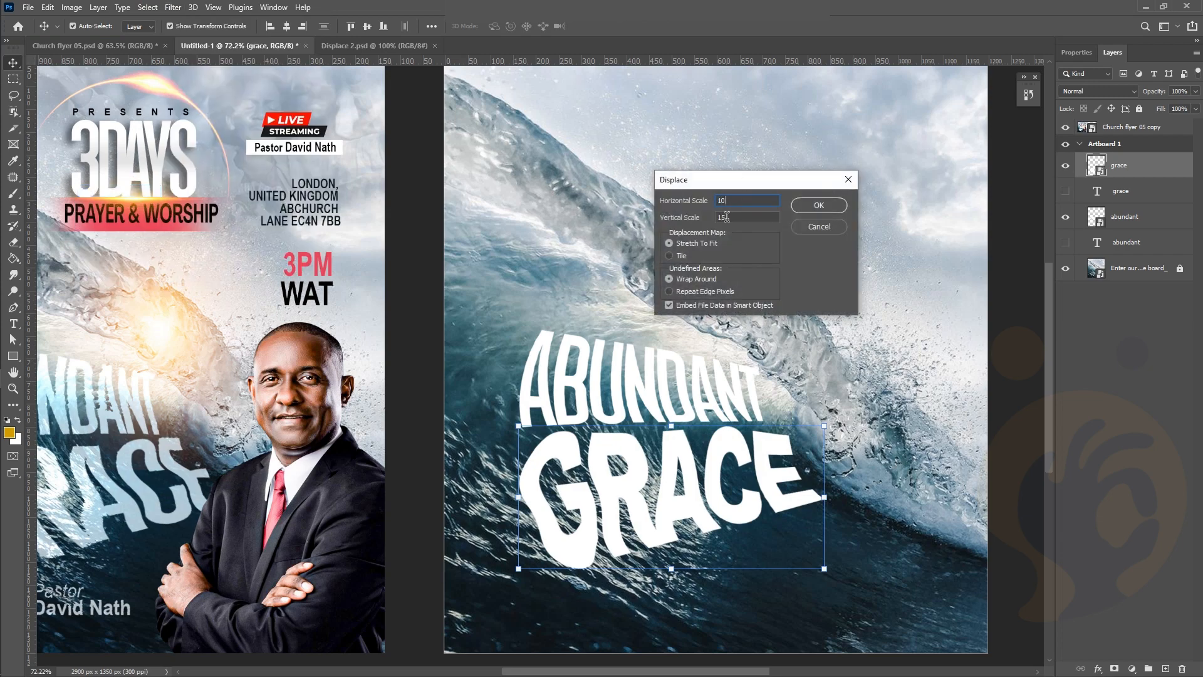
type("10")
left_click(818, 207)
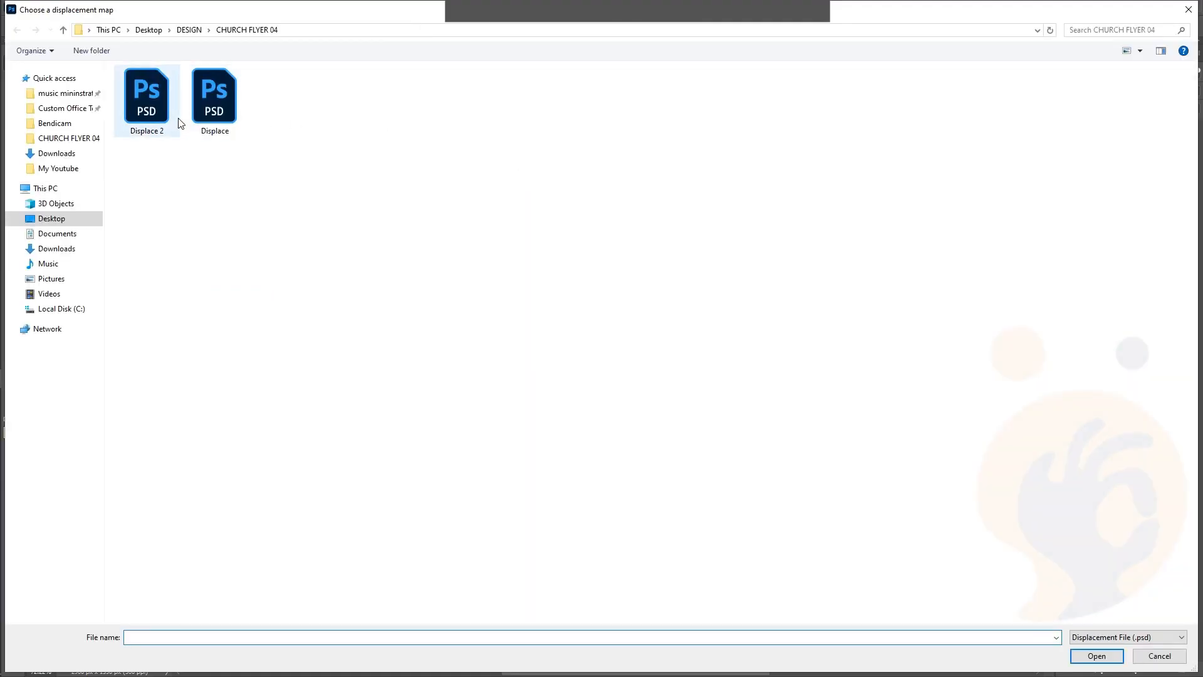
left_click(178, 121)
key("Return")
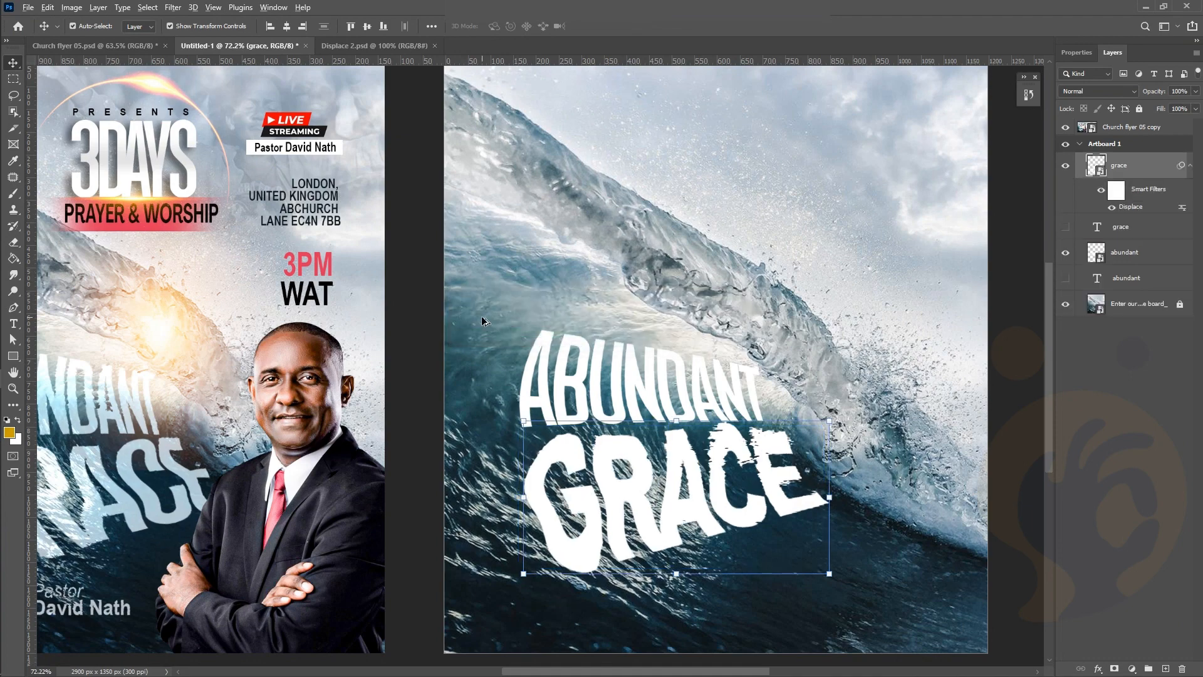
scroll(489, 323, "down", 3)
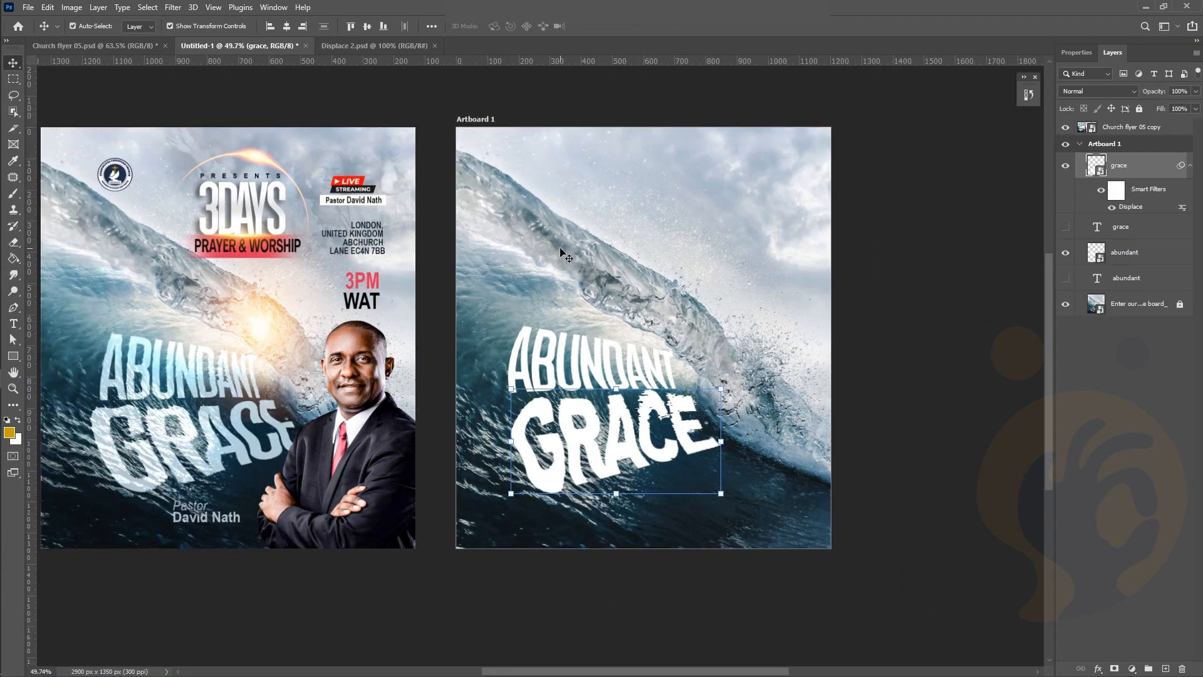
left_click(902, 306)
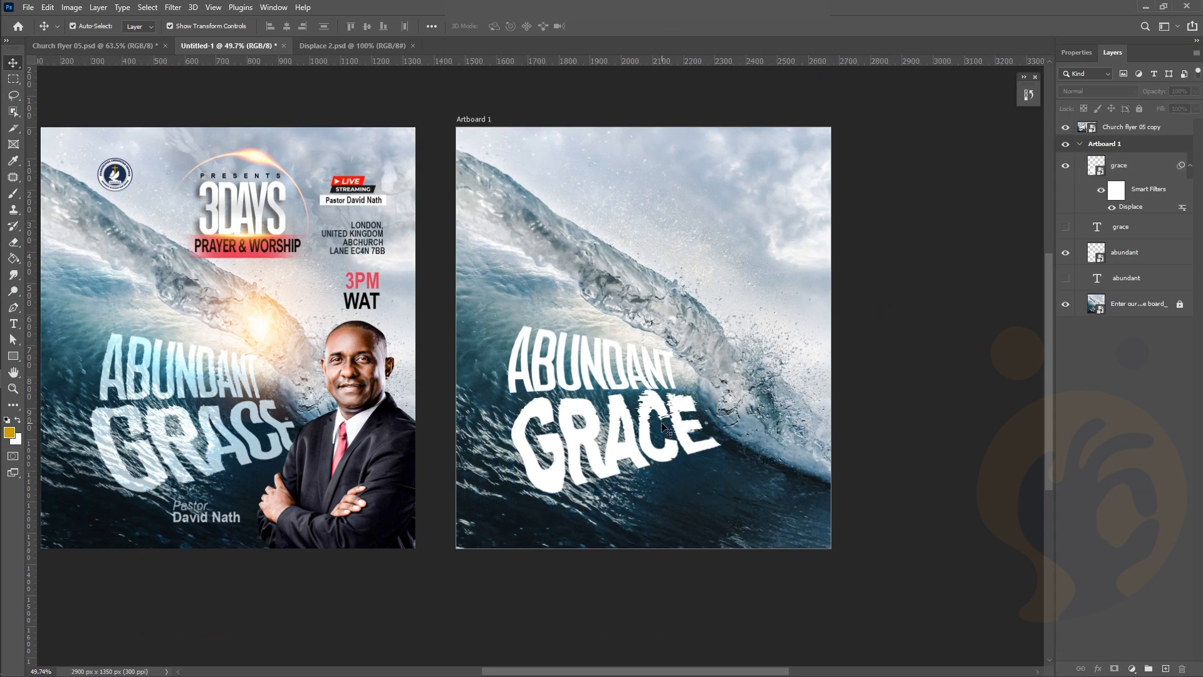
Float the Untitled-1 flyer tab, dock it after Displace 2.psd, and show the wave image
scroll(590, 435, "up", 4)
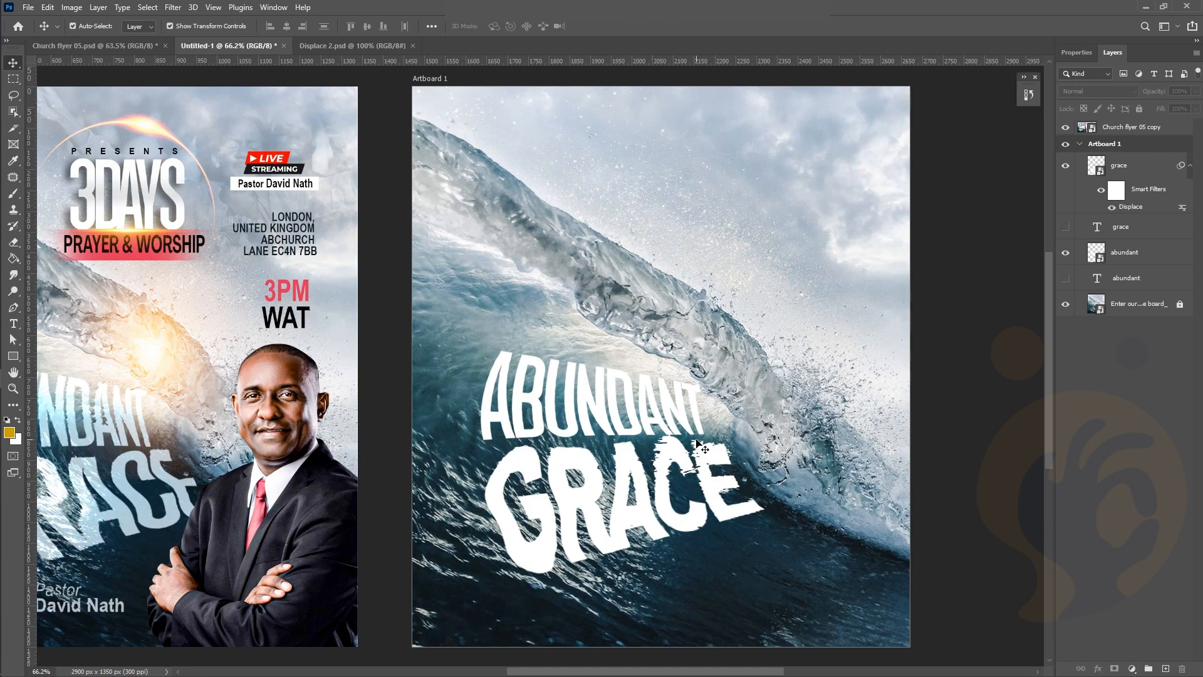
scroll(701, 444, "down", 1)
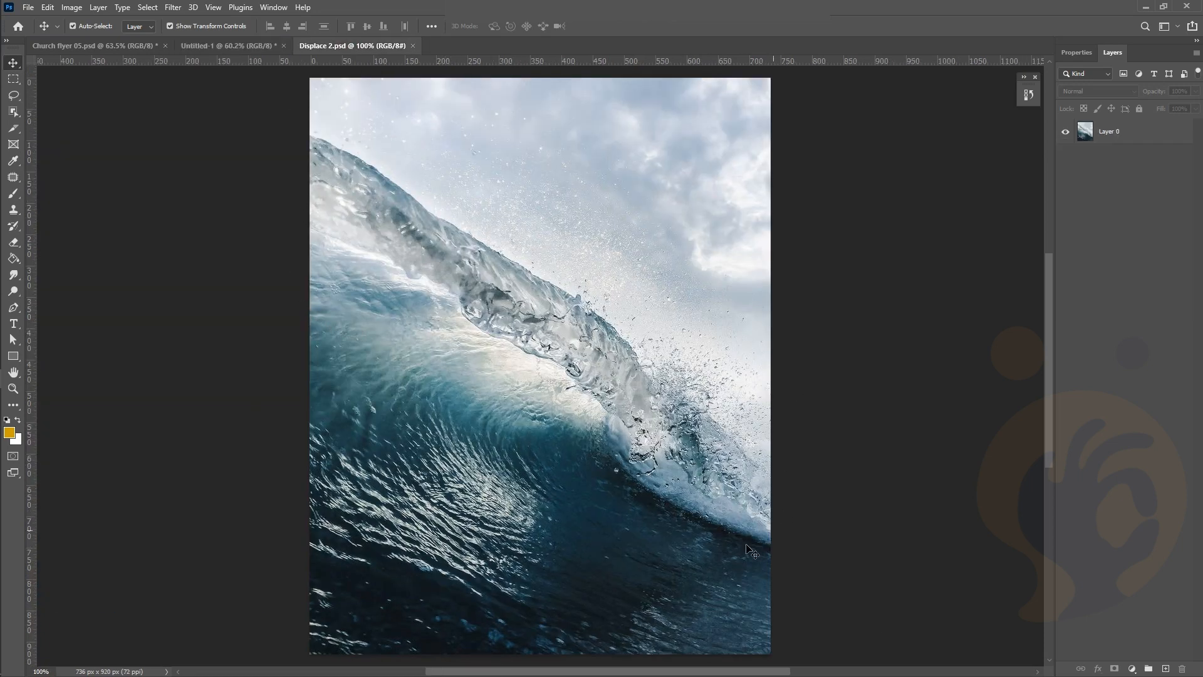
left_click(227, 45)
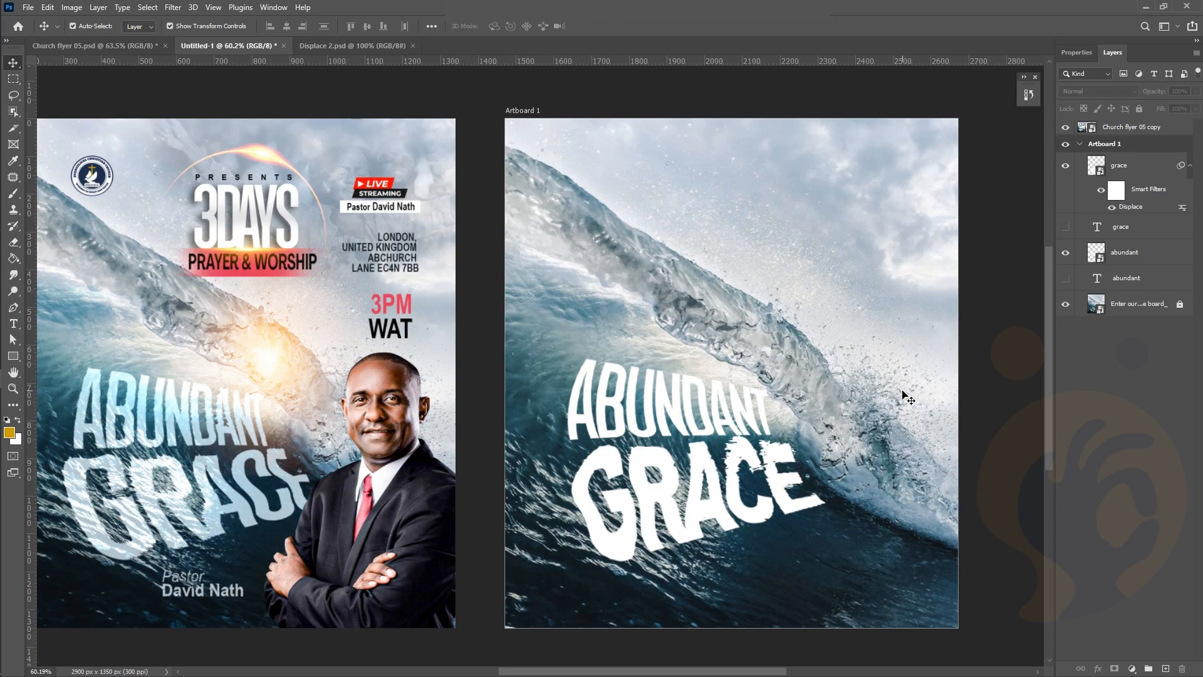
scroll(903, 394, "right", 2)
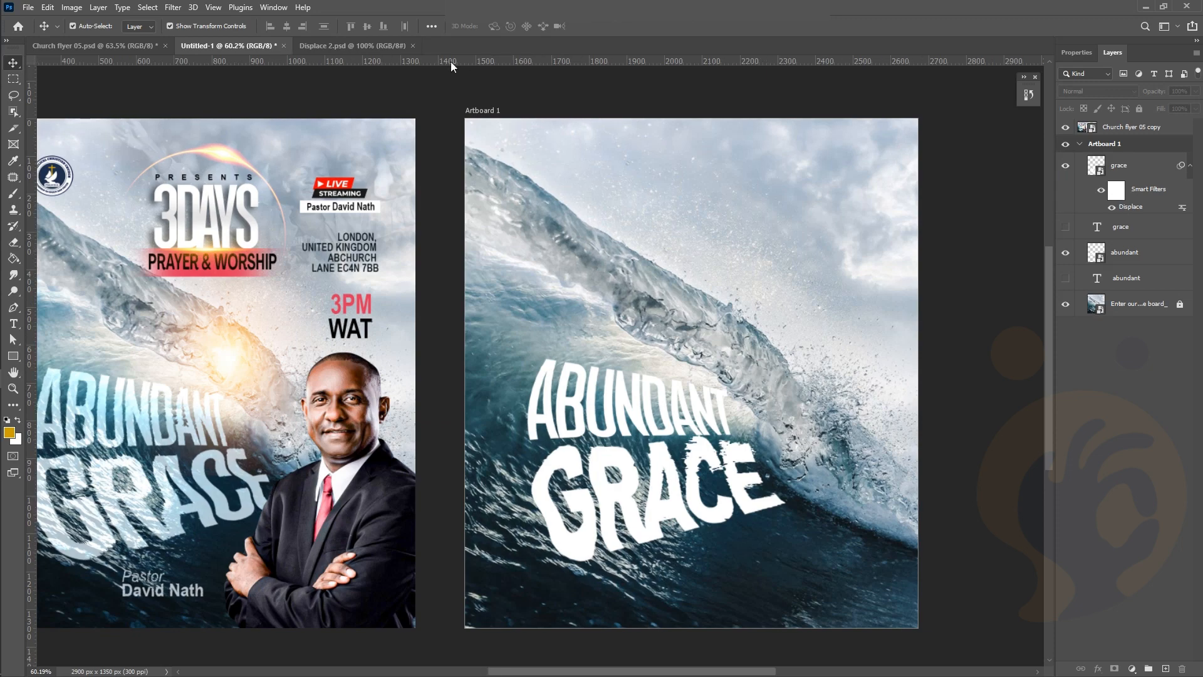
left_click(354, 45)
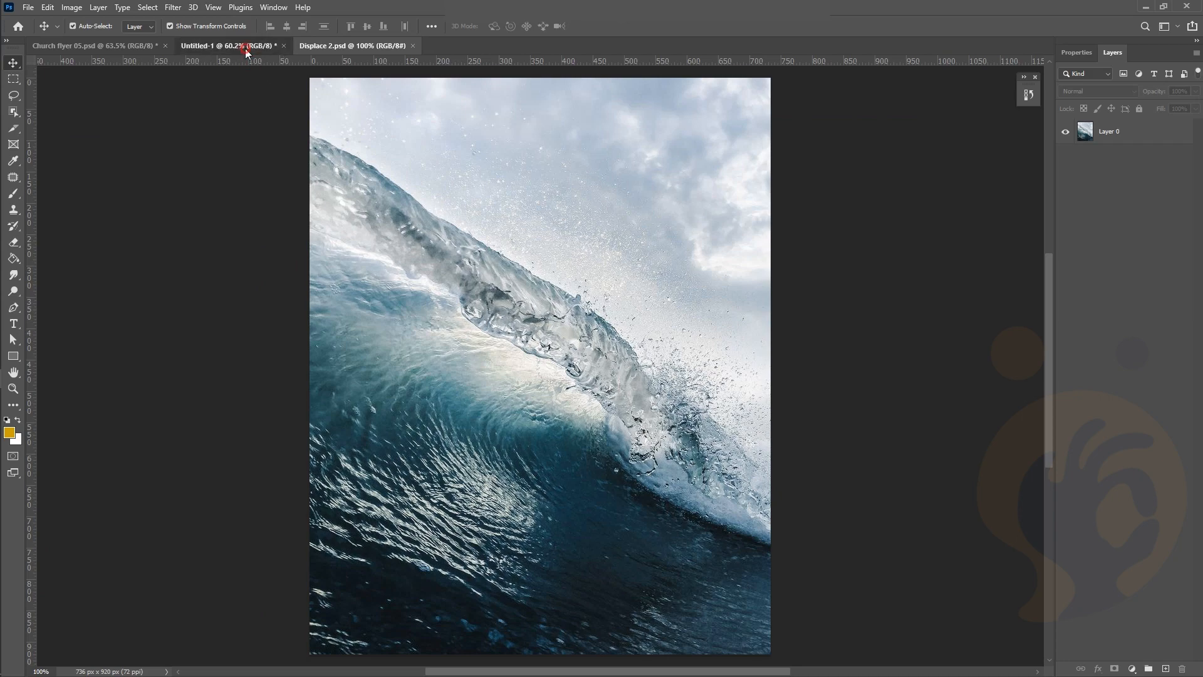
left_click_drag(245, 48, 735, 543)
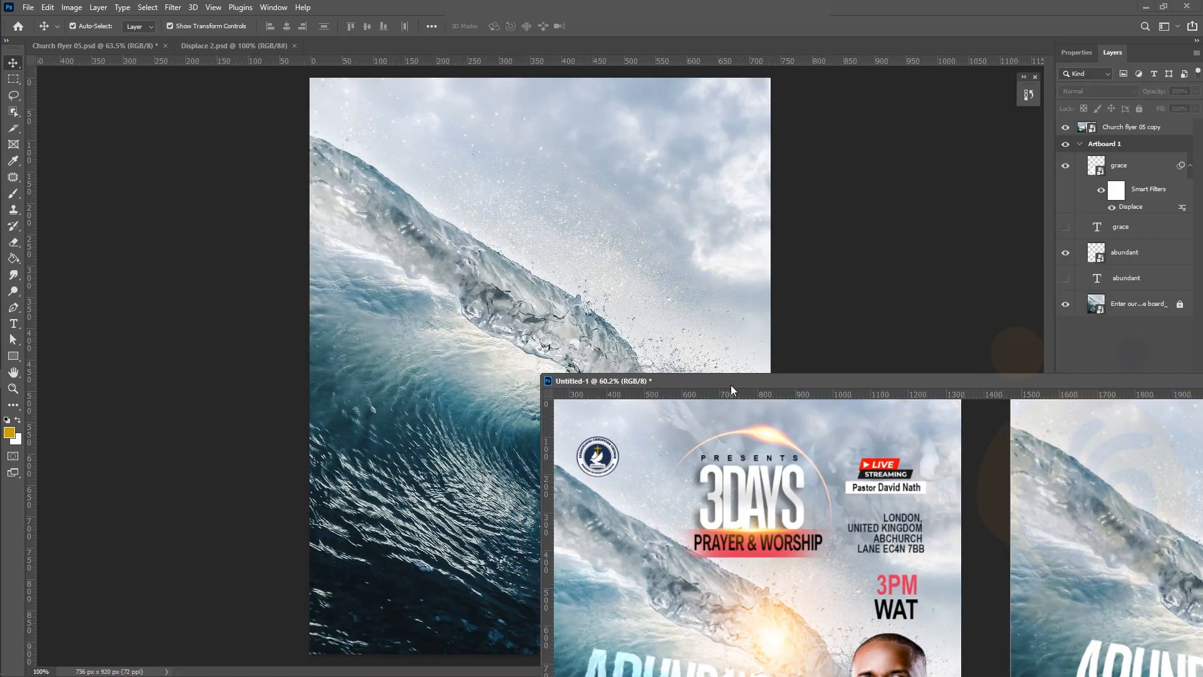
left_click_drag(731, 385, 461, 53)
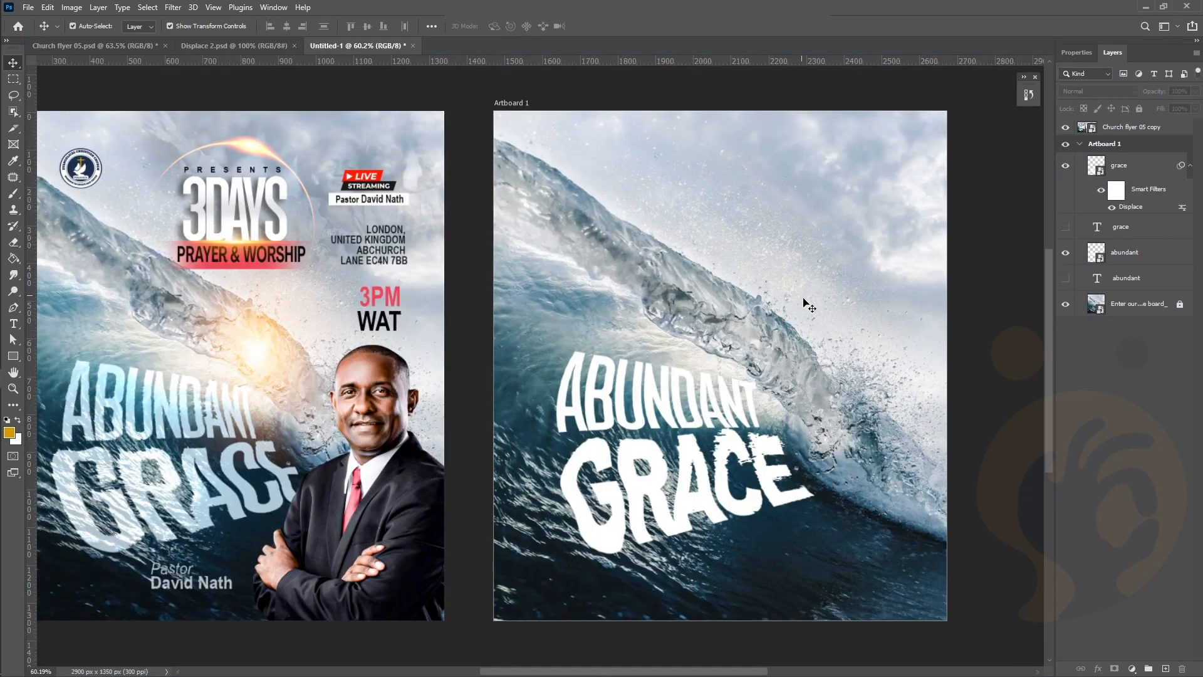
left_click(266, 47)
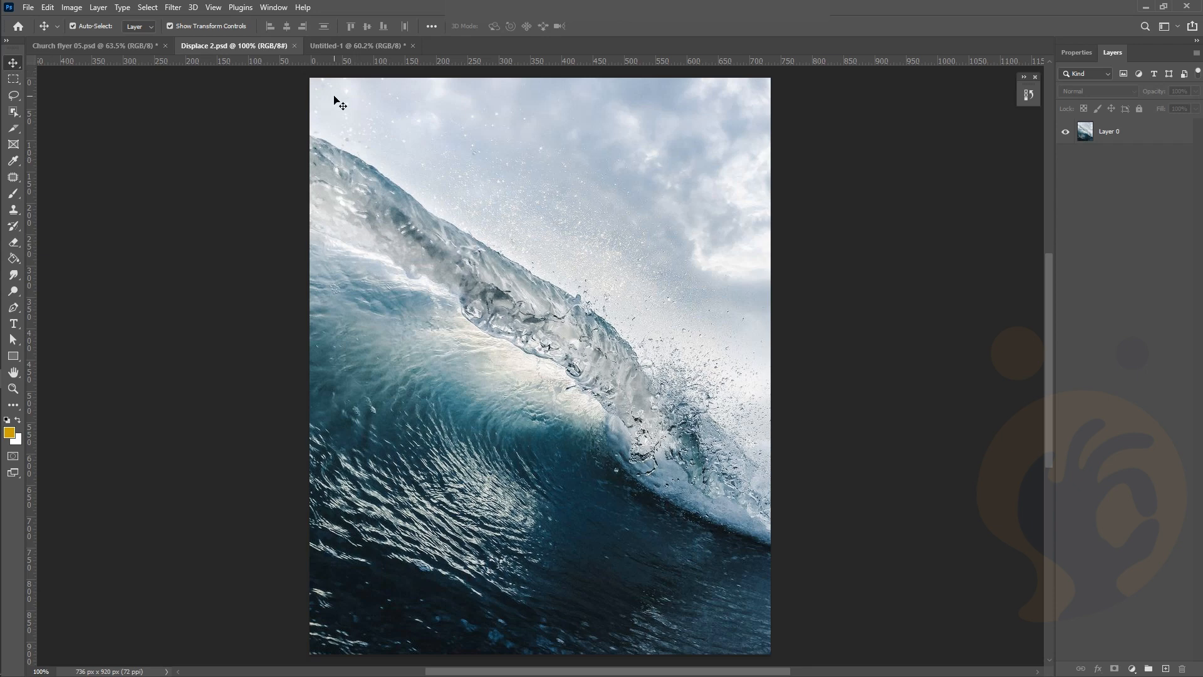
Drag Layer 0 of the wave image wider to the right, comparing against the flyer documents
left_click(457, 326)
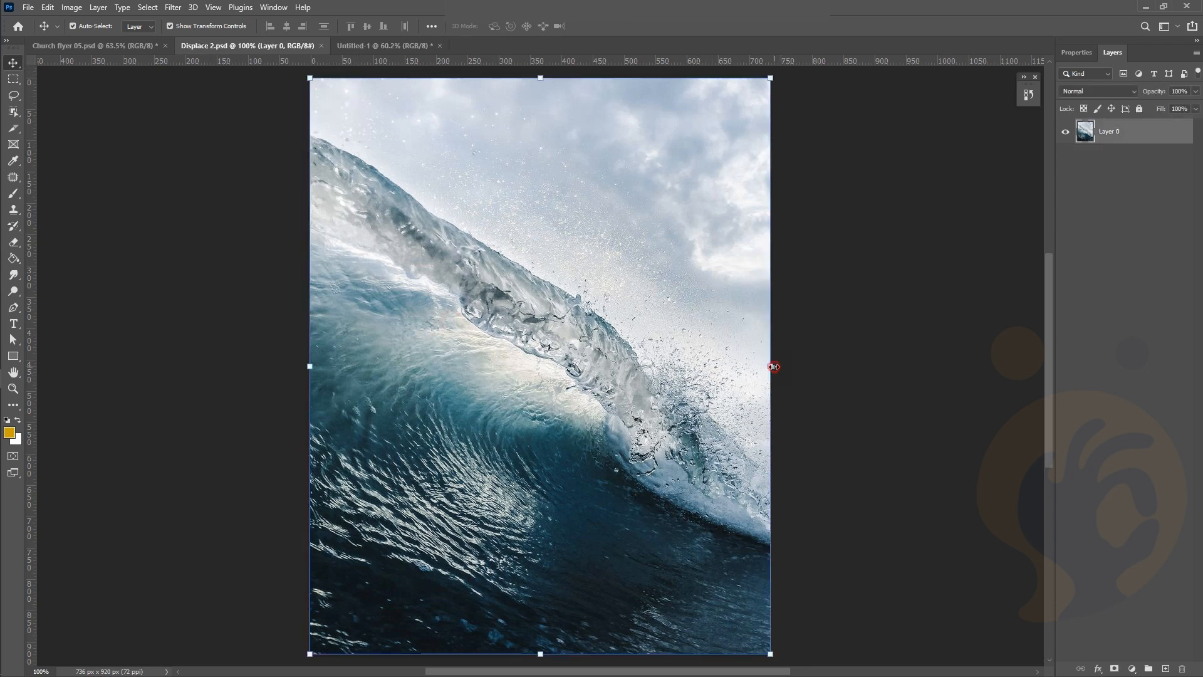
left_click_drag(774, 367, 845, 359)
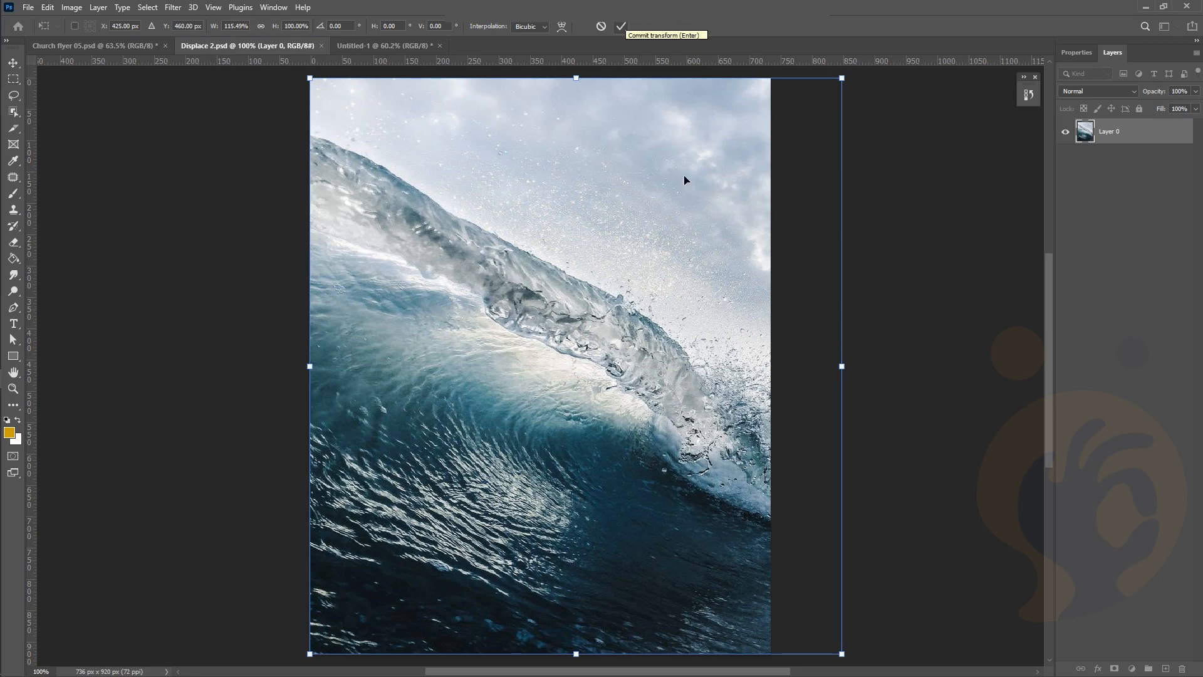
left_click_drag(843, 366, 846, 366)
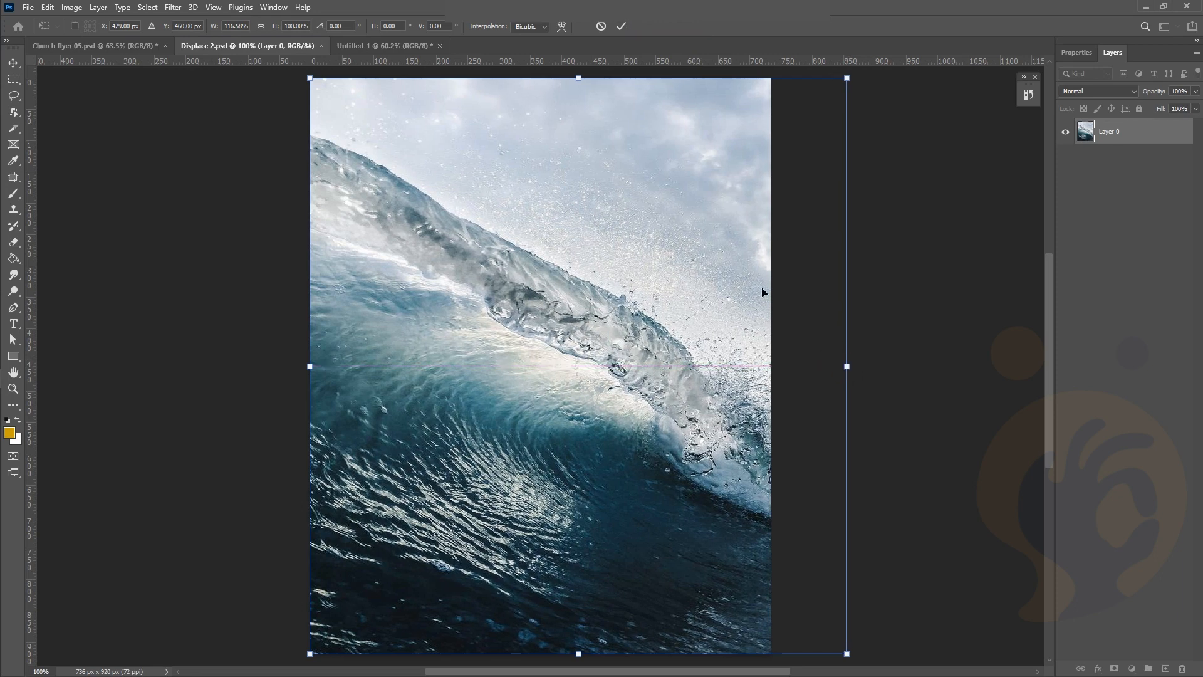
left_click(139, 45)
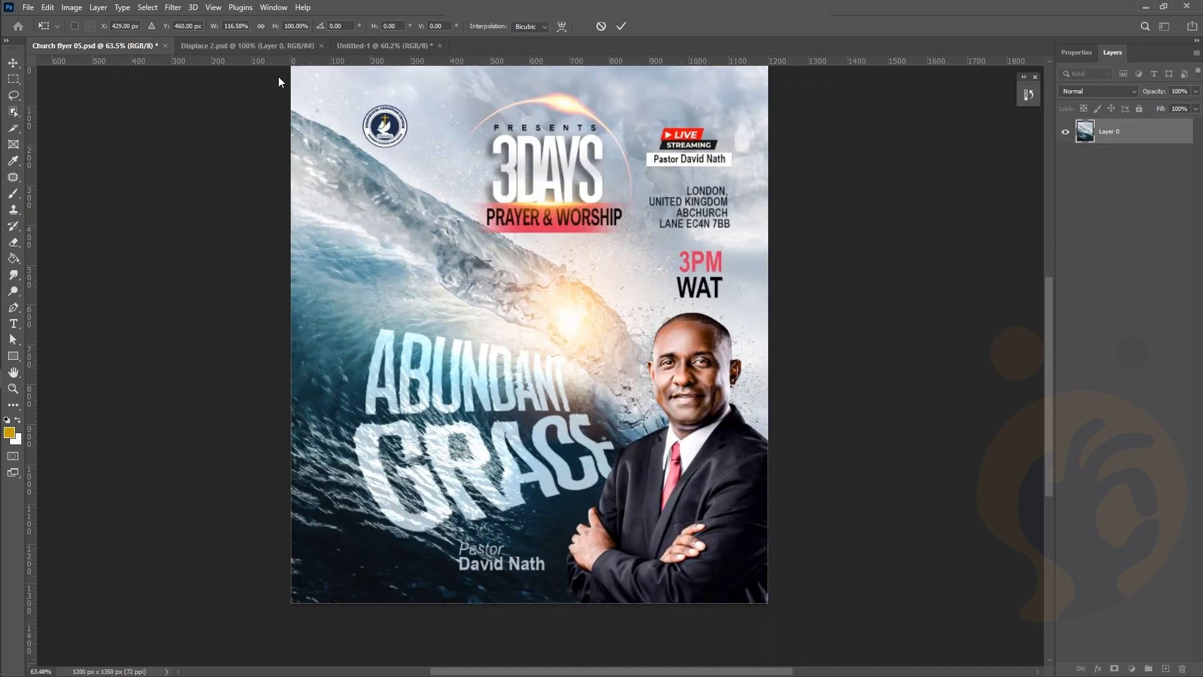
left_click(258, 46)
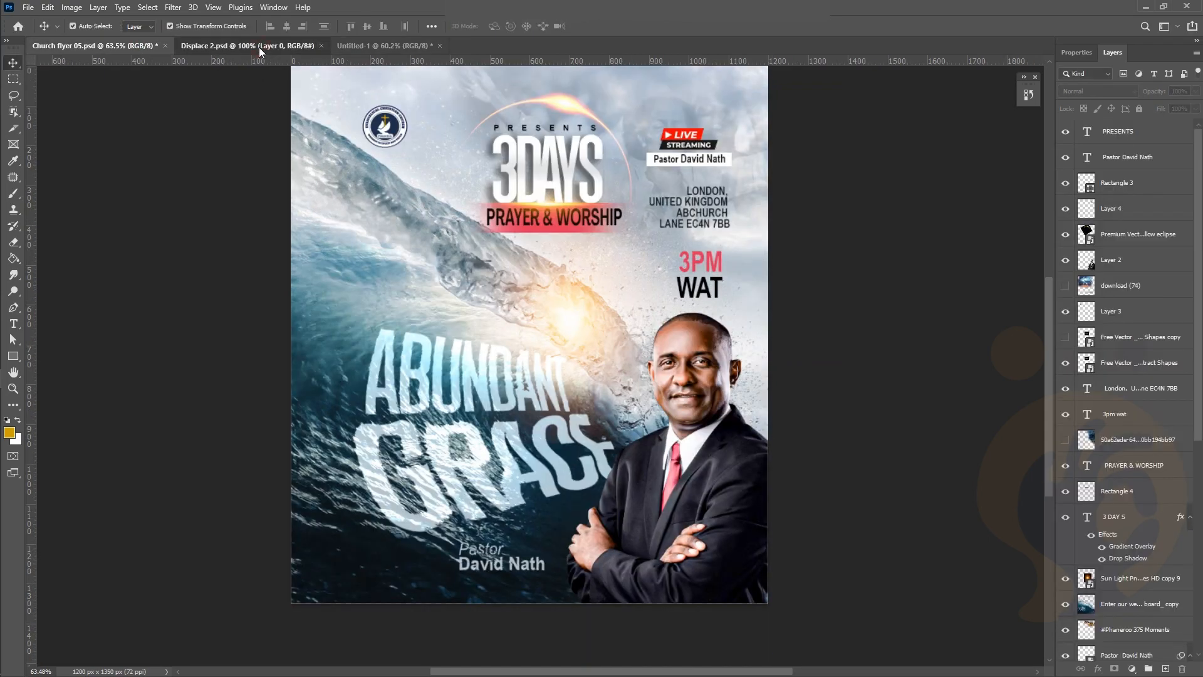
left_click(377, 44)
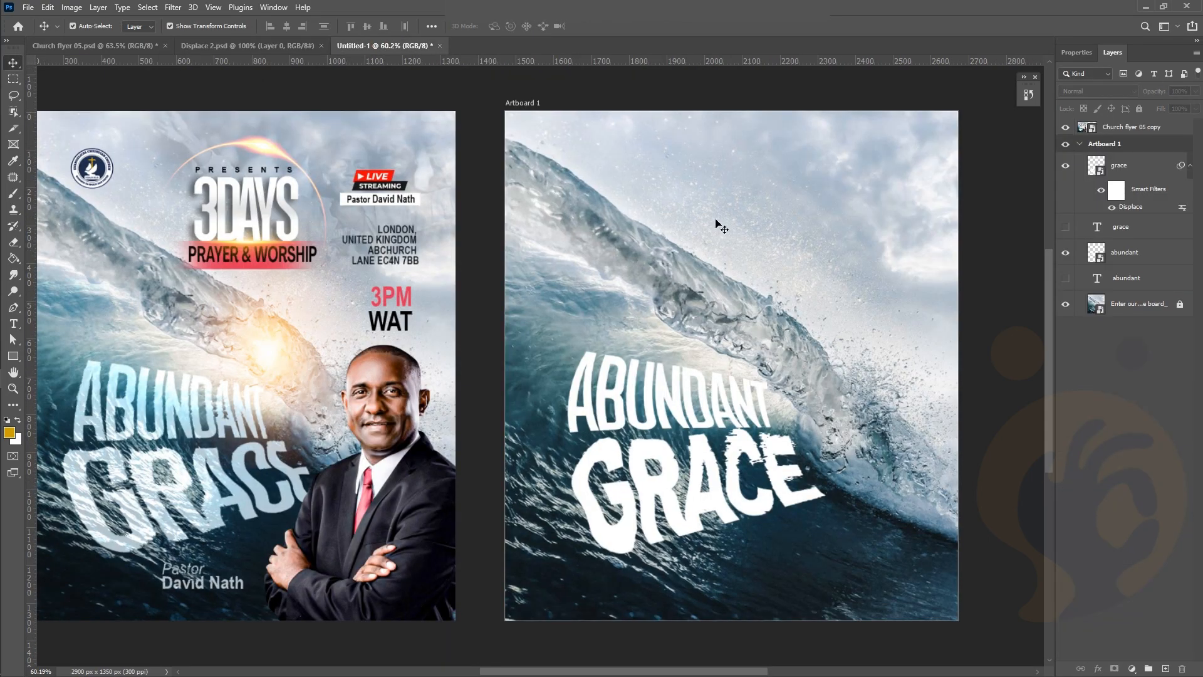
left_click(258, 43)
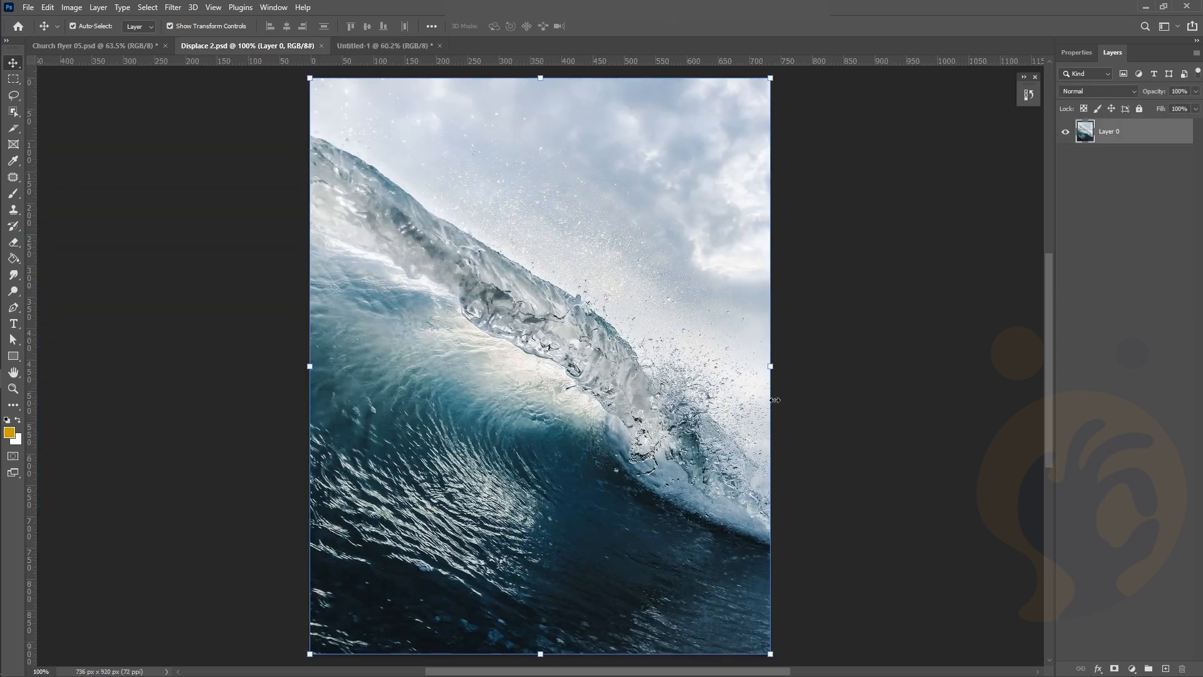
Stretch the wave further right, commit, save Displace 2.psd, then return to Untitled-1
left_click_drag(773, 367, 839, 366)
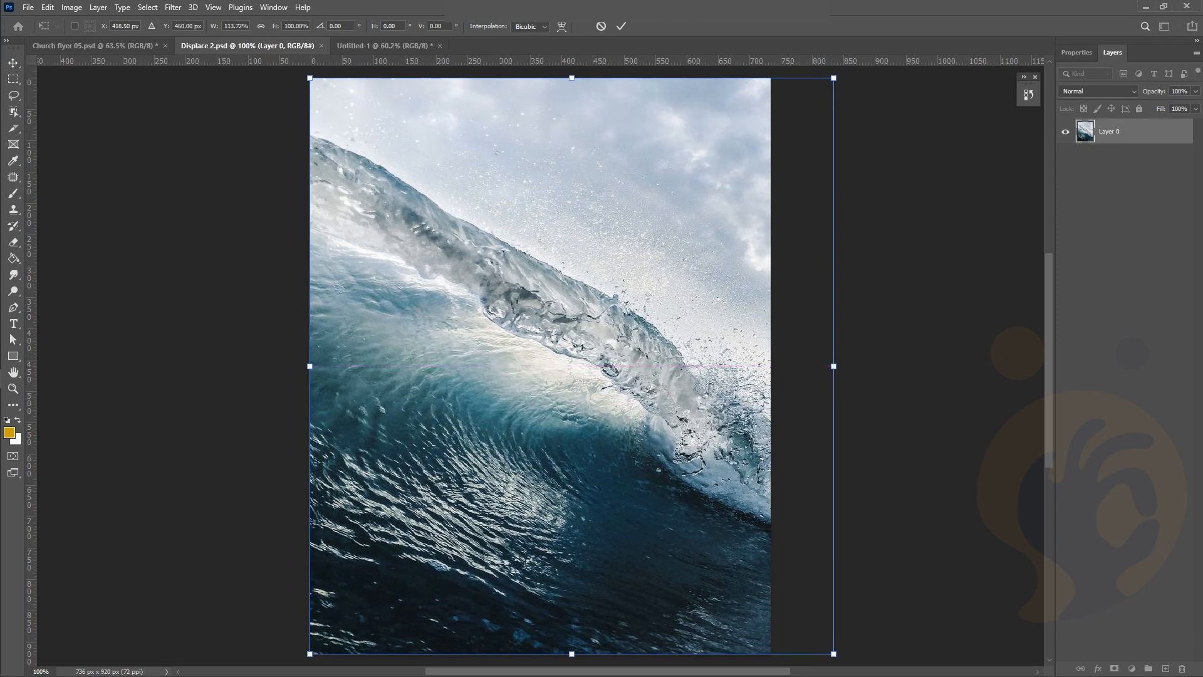
left_click(622, 28)
key("ctrl")
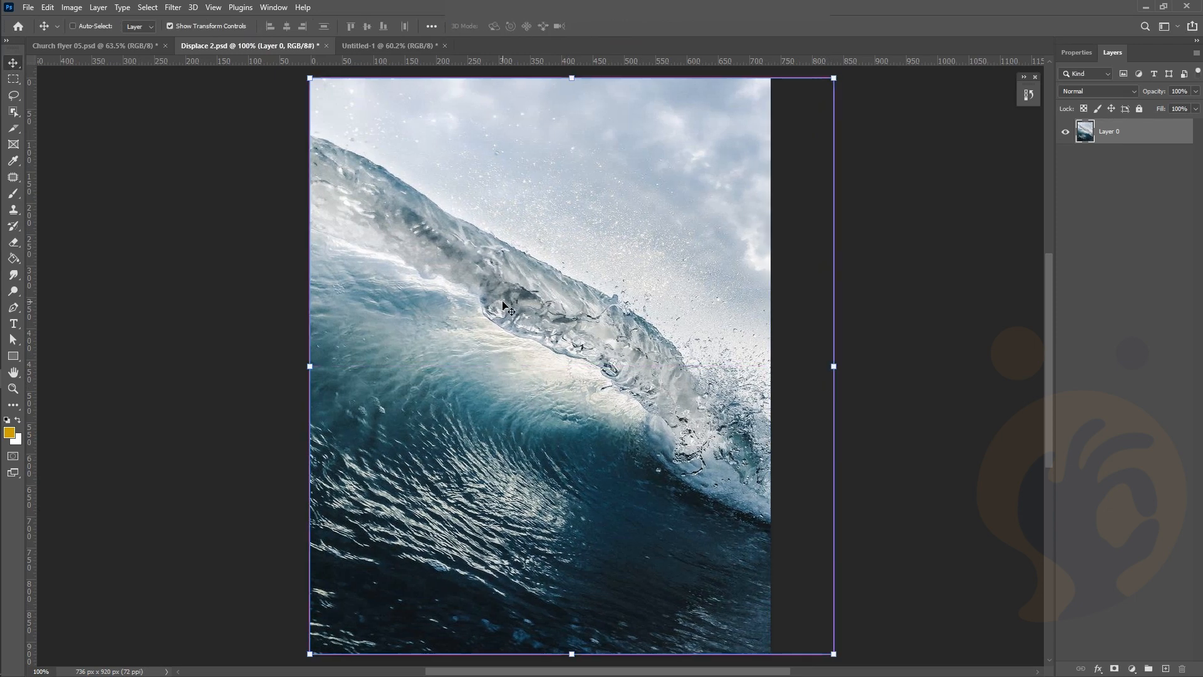
key("ctrl+s")
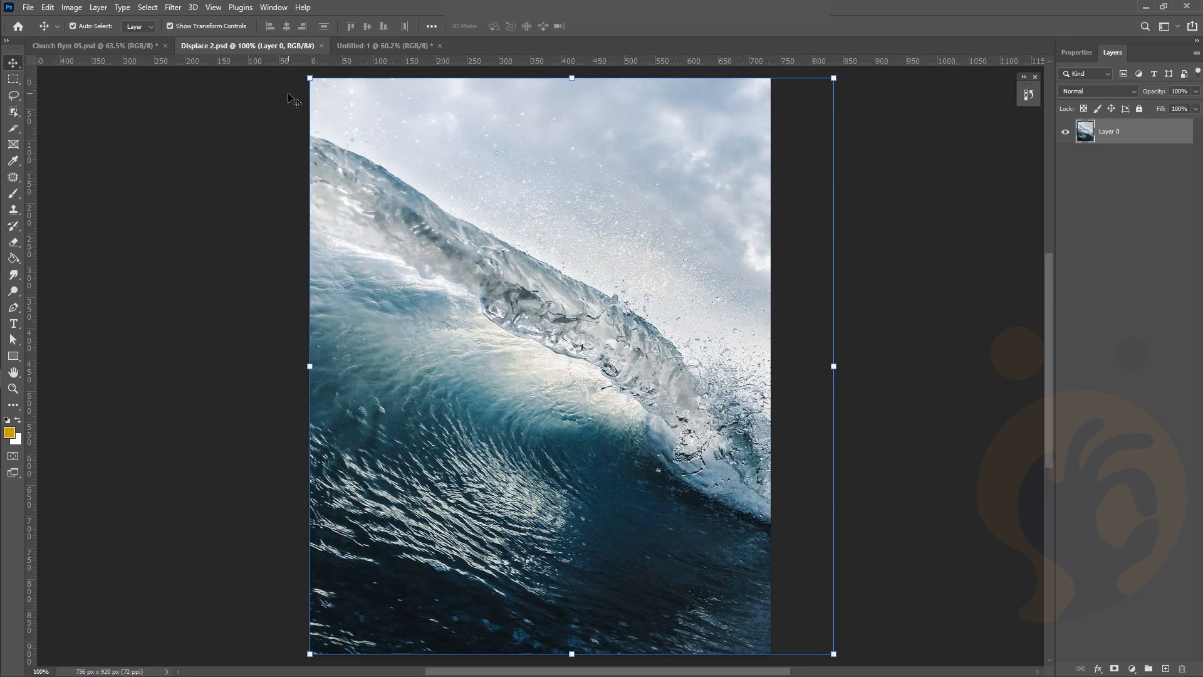
left_click(357, 50)
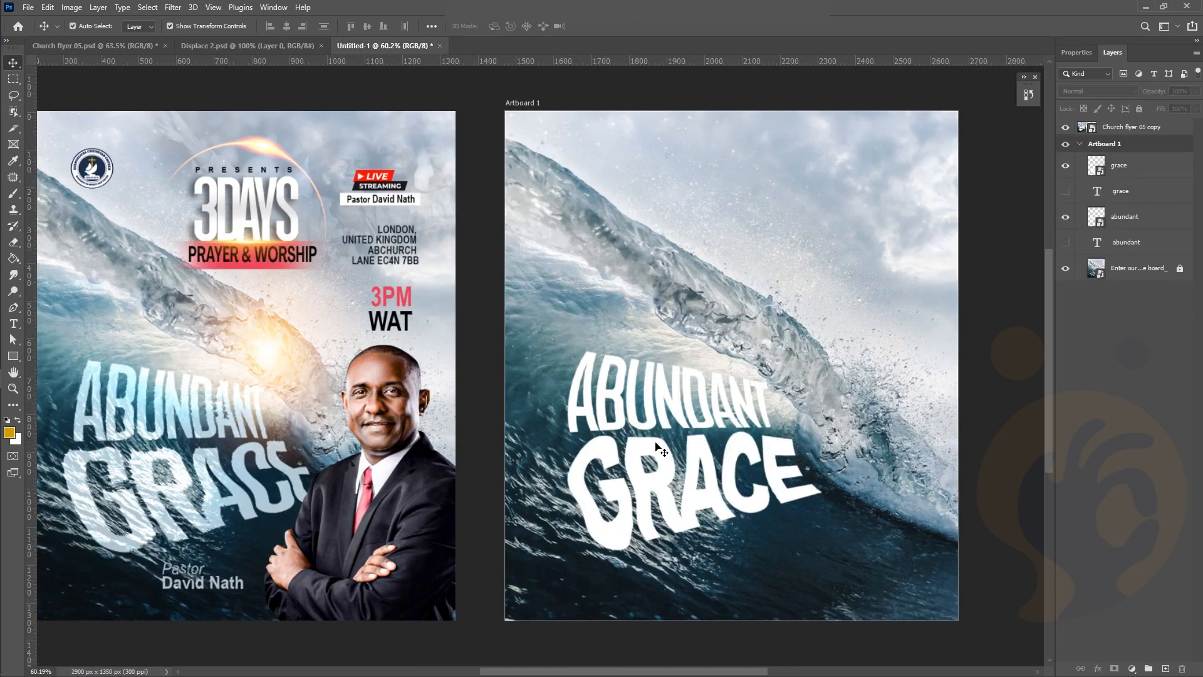
Apply Displace at scale 10 to the grace layer using Displace 2.psd as the map
left_click(668, 490)
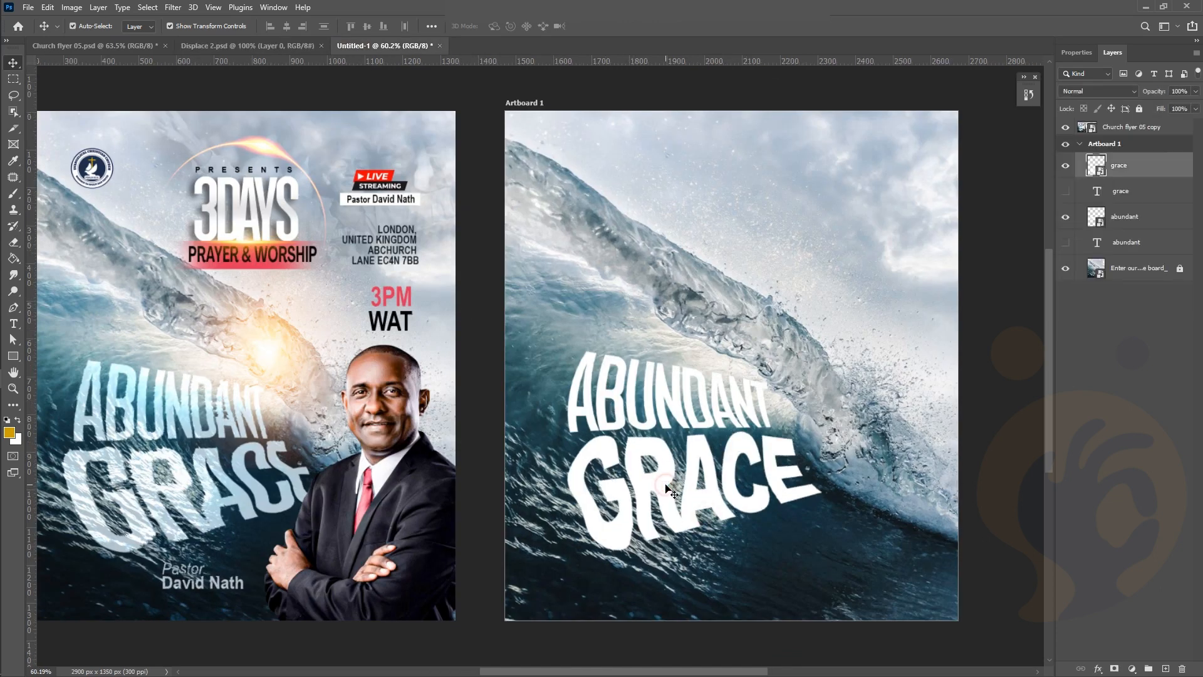
left_click(172, 8)
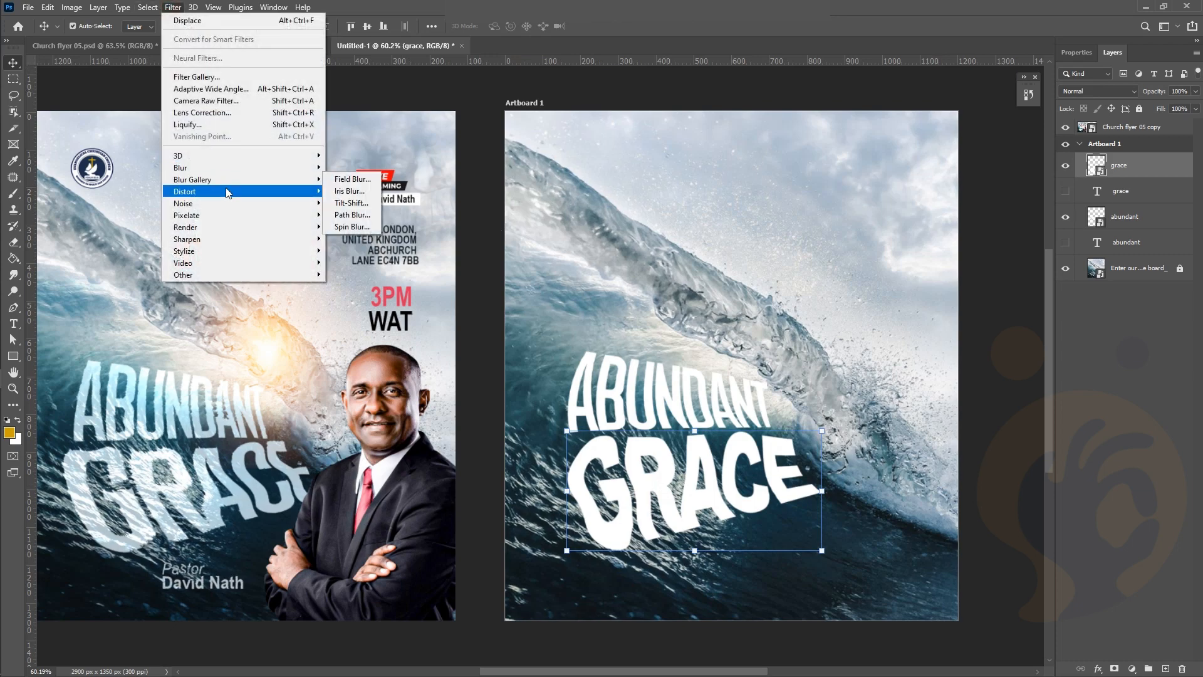
mouse_move(227, 192)
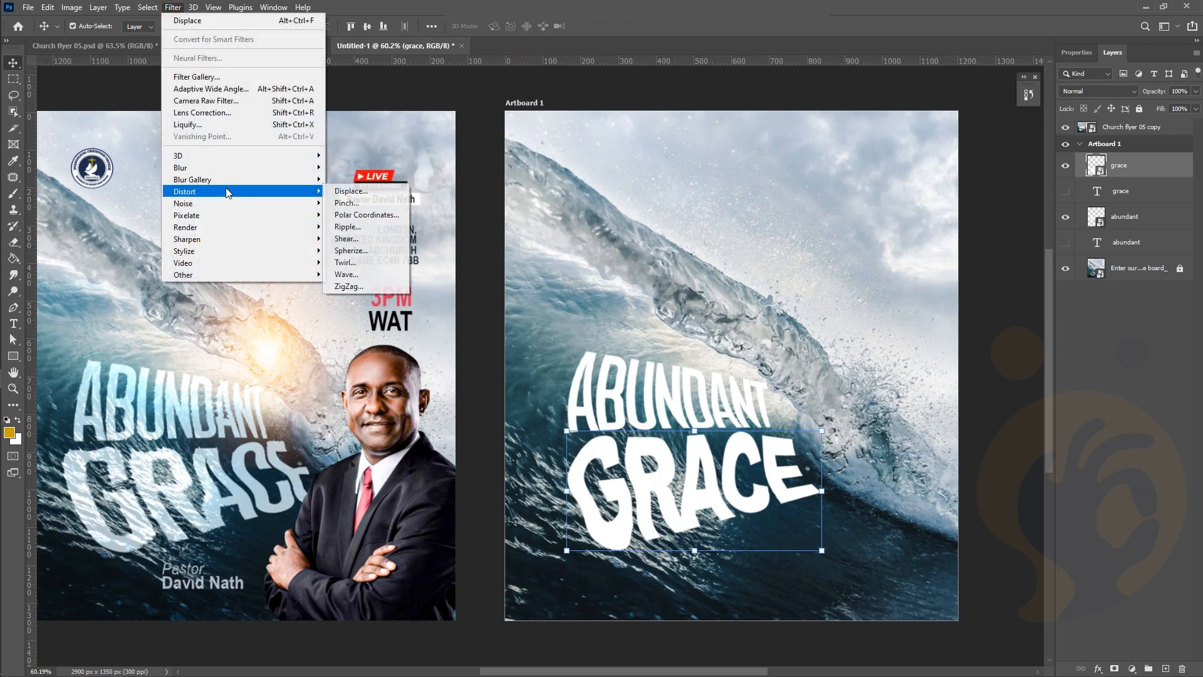
left_click(371, 192)
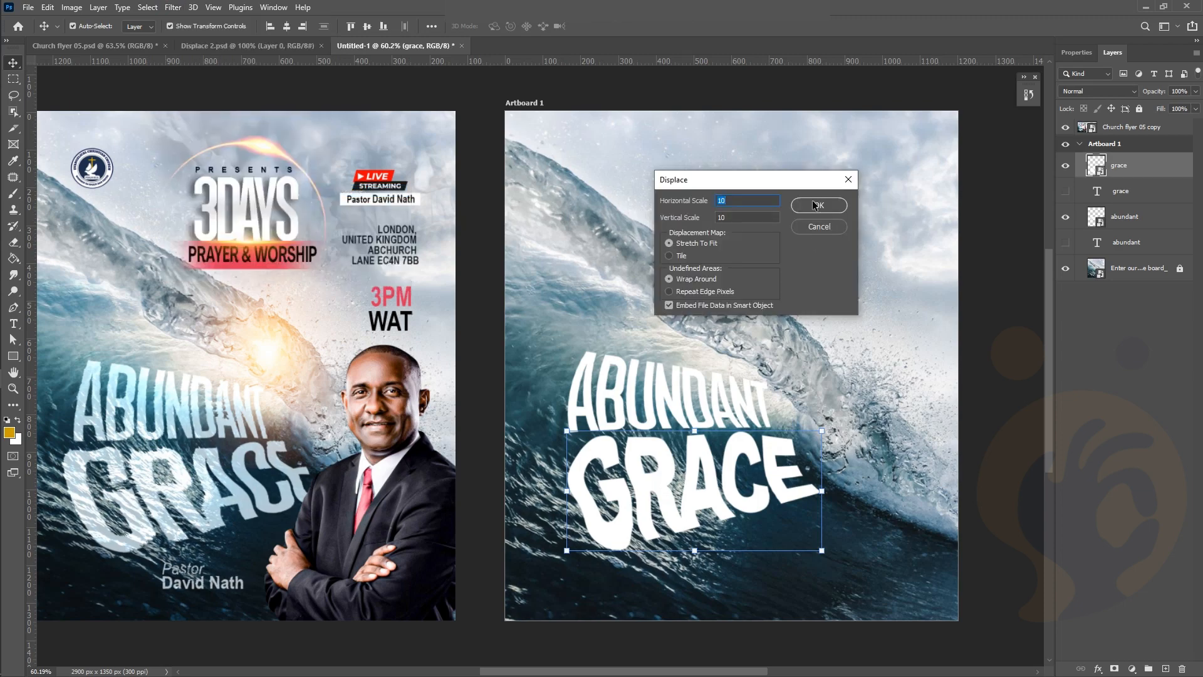
left_click(813, 202)
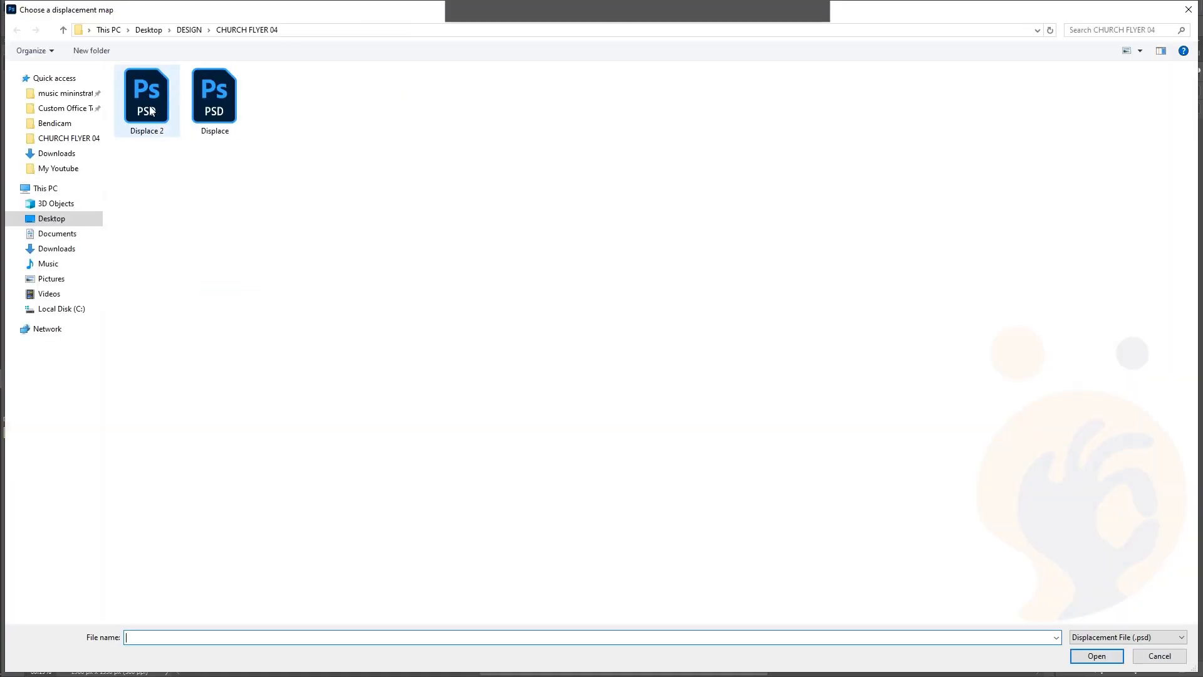
double_click(150, 107)
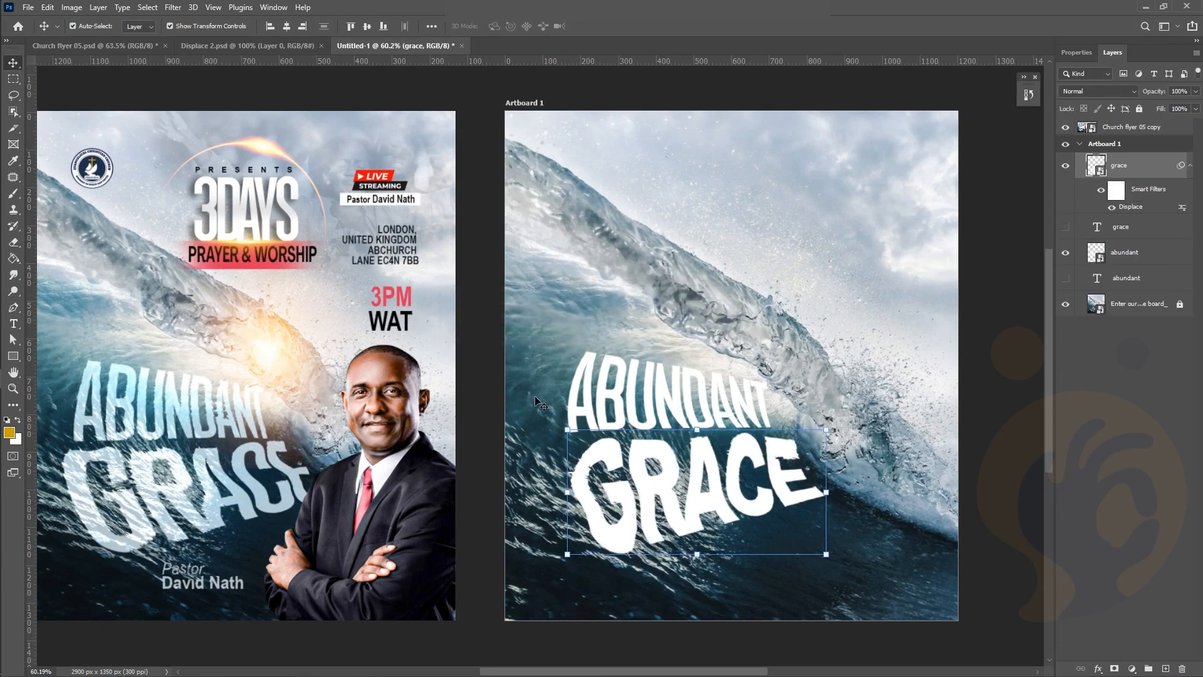
Inspect the rippled GRACE lettering, deselect it, and select the abundant text layer
scroll(730, 498, "up", 2)
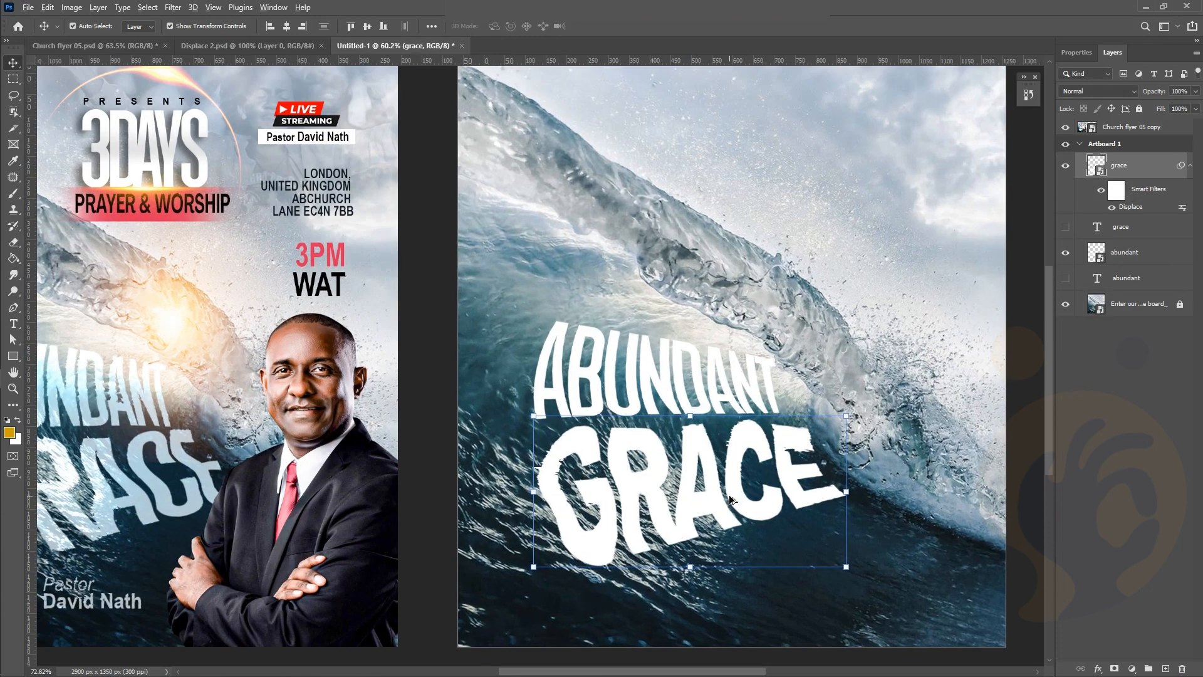
scroll(730, 500, "up", 1)
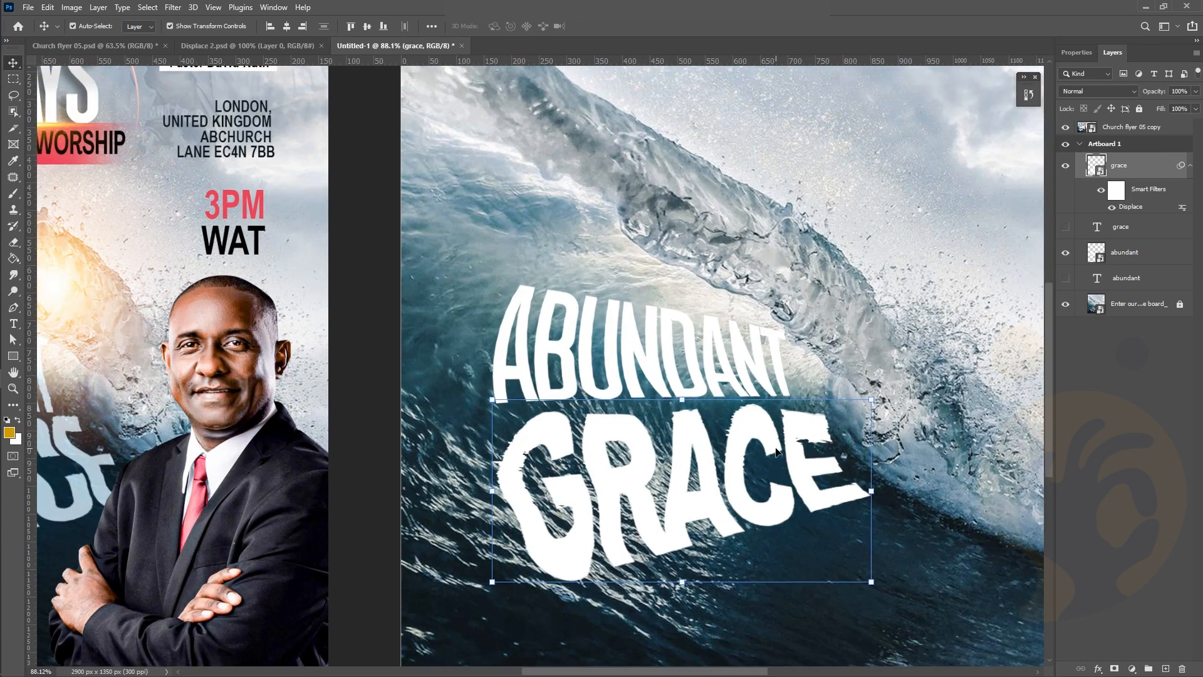
scroll(777, 451, "right", 1)
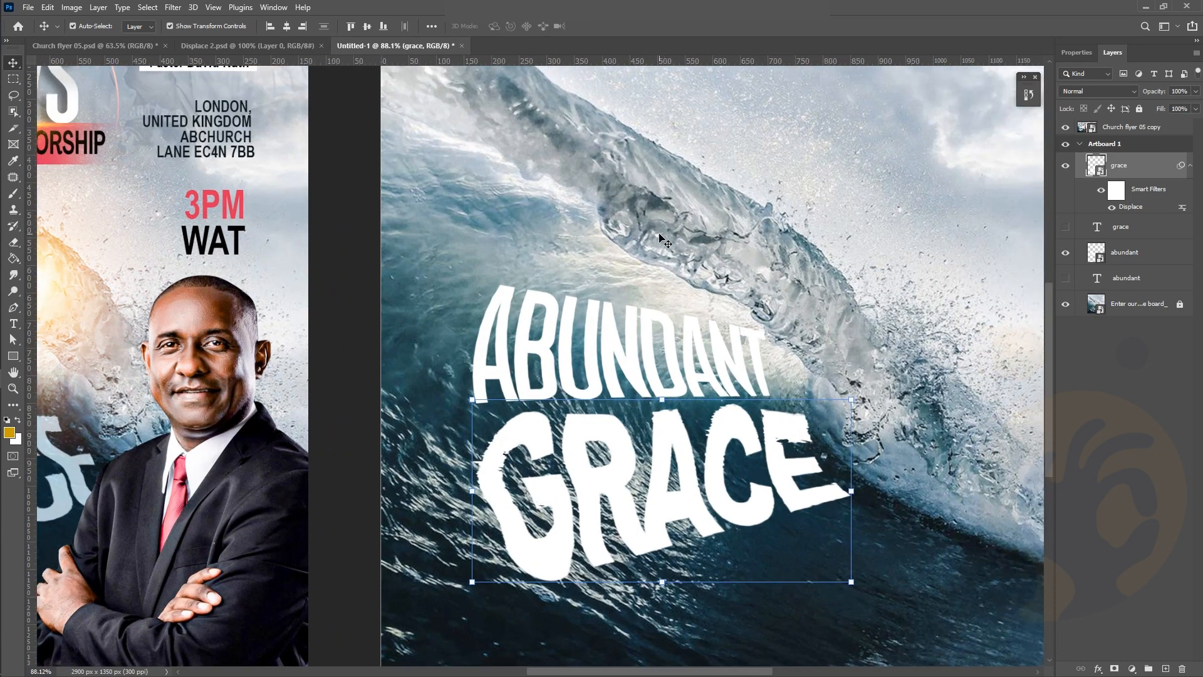
scroll(710, 335, "down", 1)
scroll(711, 339, "right", 1)
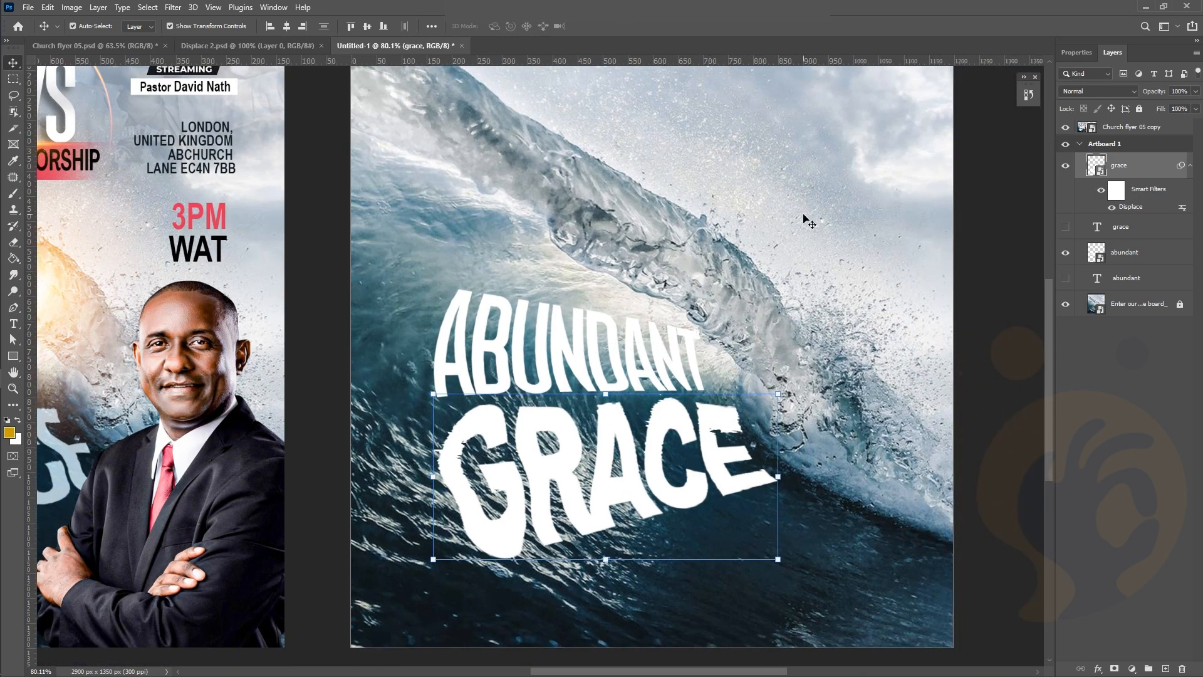
scroll(807, 221, "up", 1)
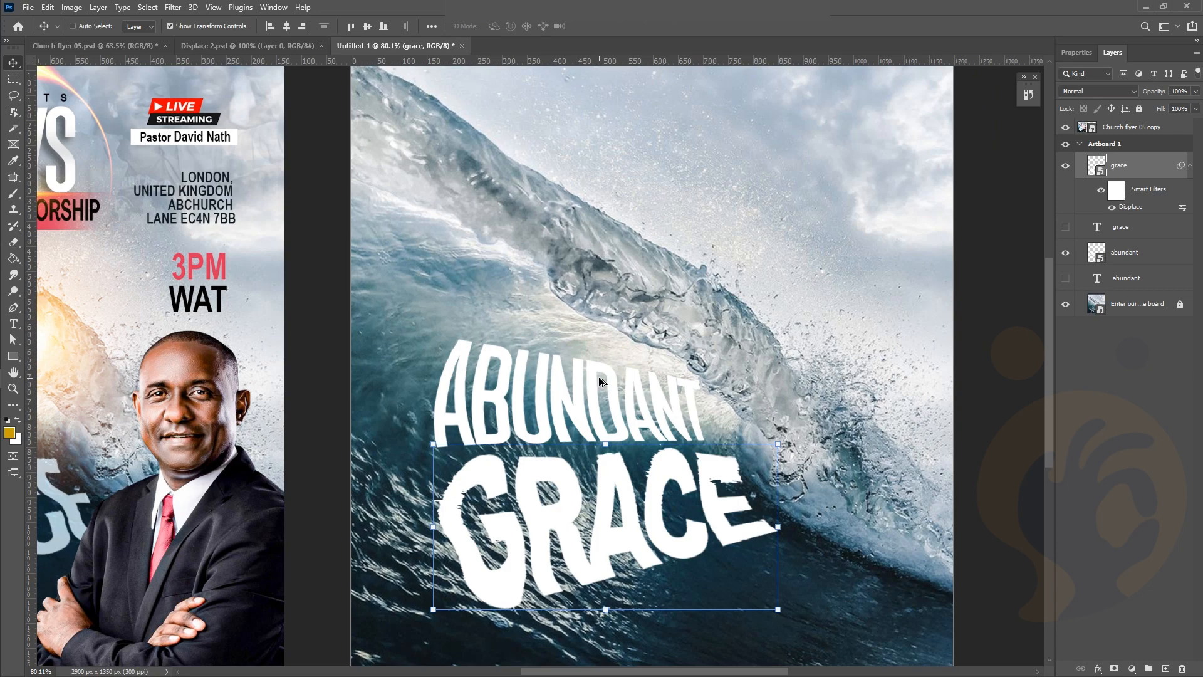
scroll(602, 384, "down", 1)
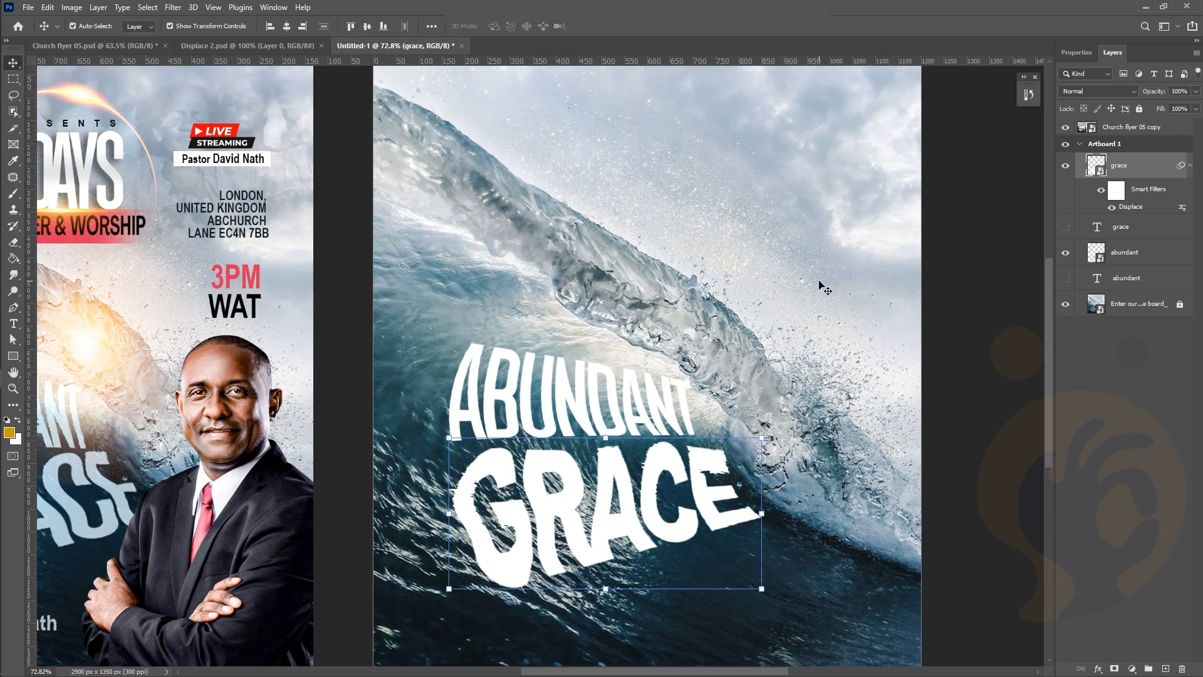
scroll(649, 349, "down", 1)
scroll(649, 349, "down", 1)
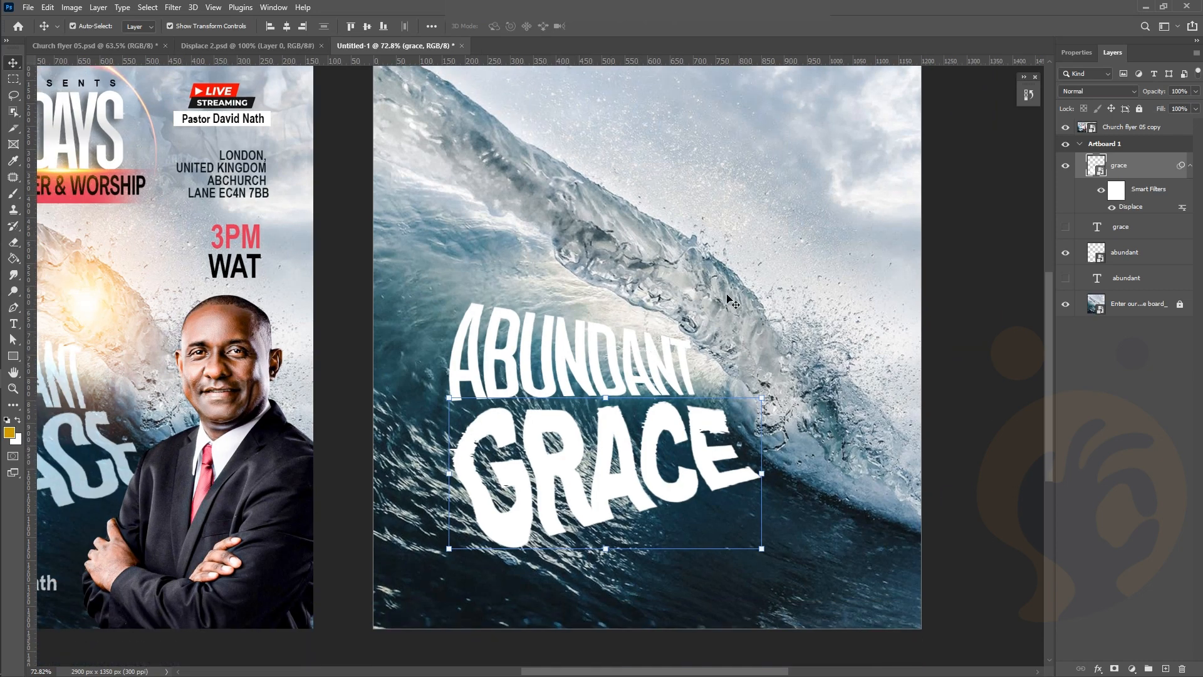
scroll(877, 246, "up", 3)
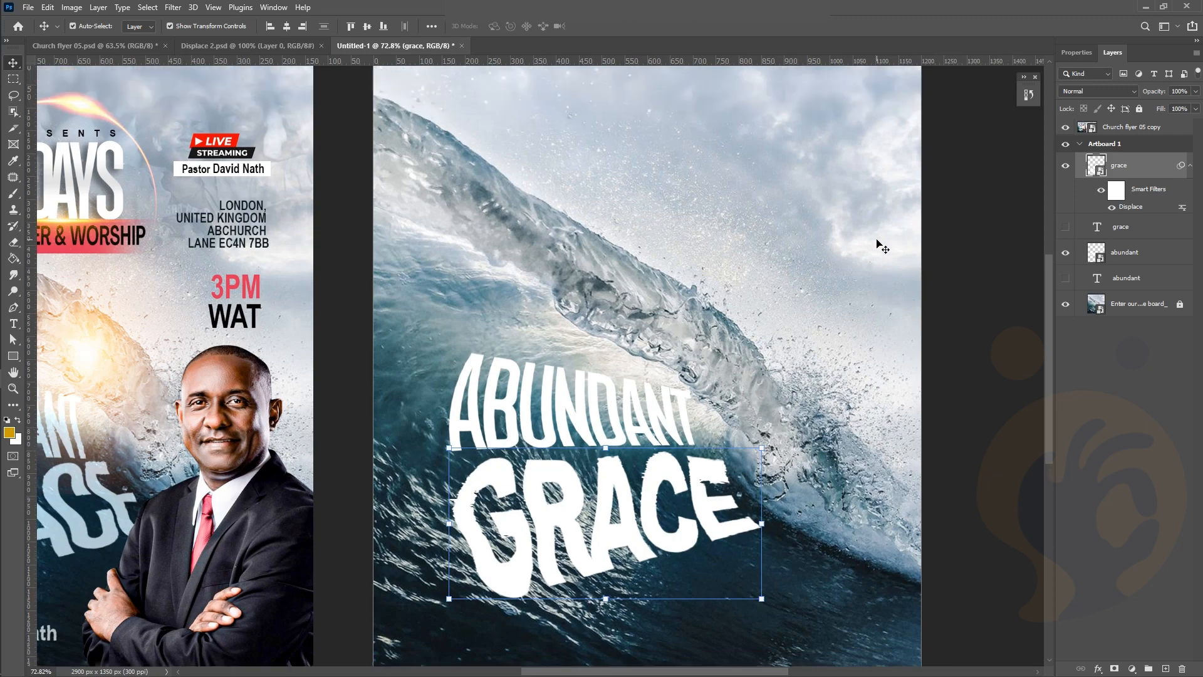
scroll(752, 249, "down", 3)
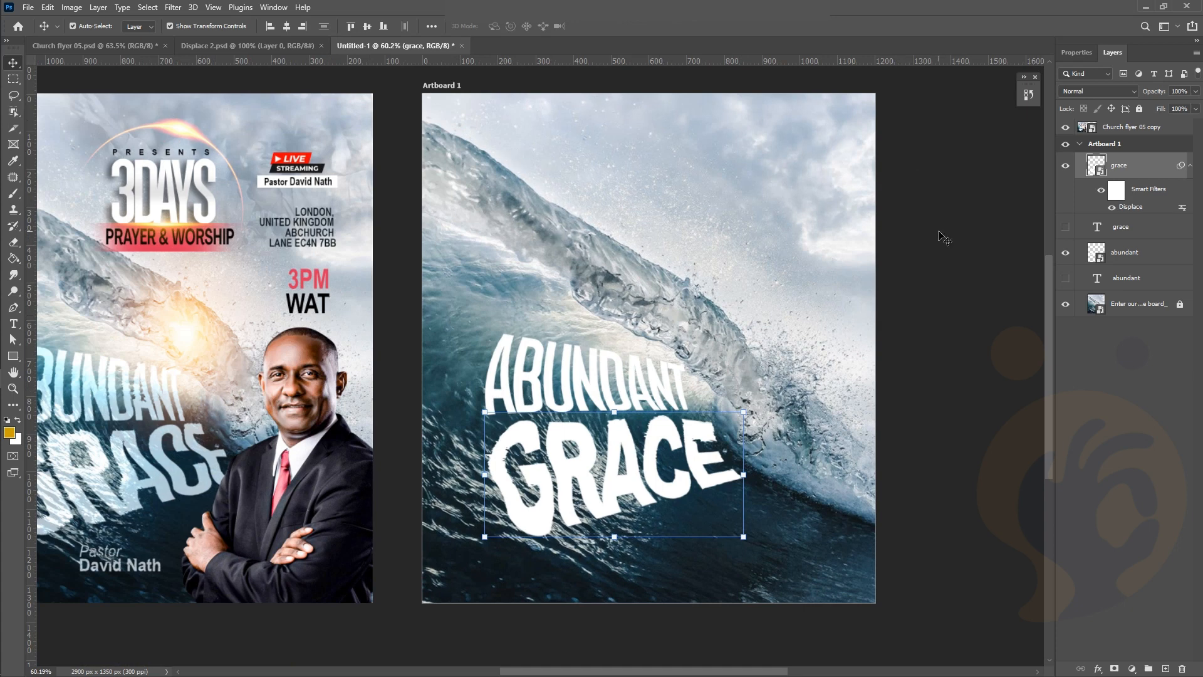
left_click(957, 246)
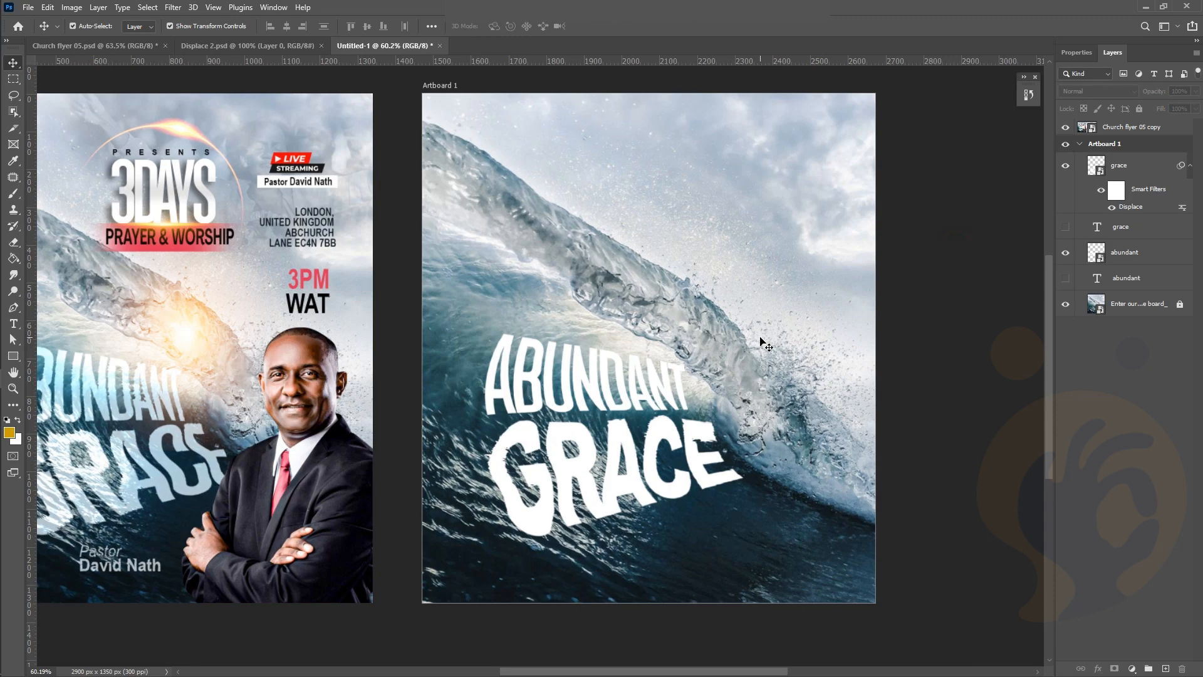
scroll(617, 464, "up", 1)
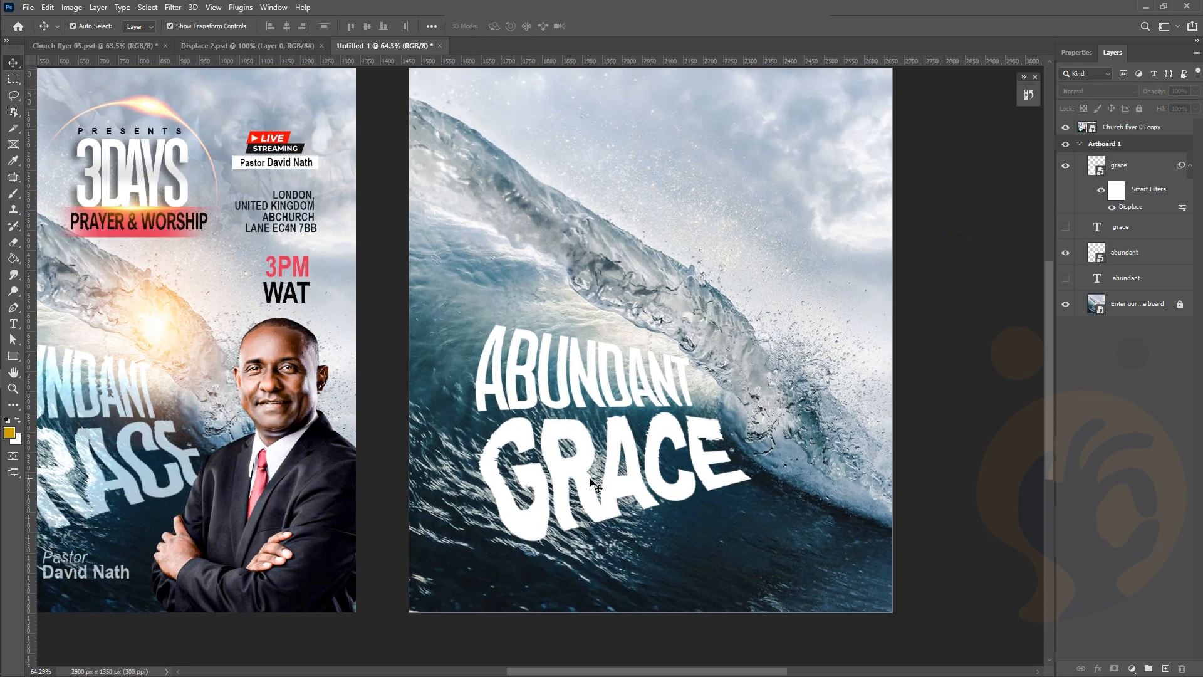
left_click(573, 395)
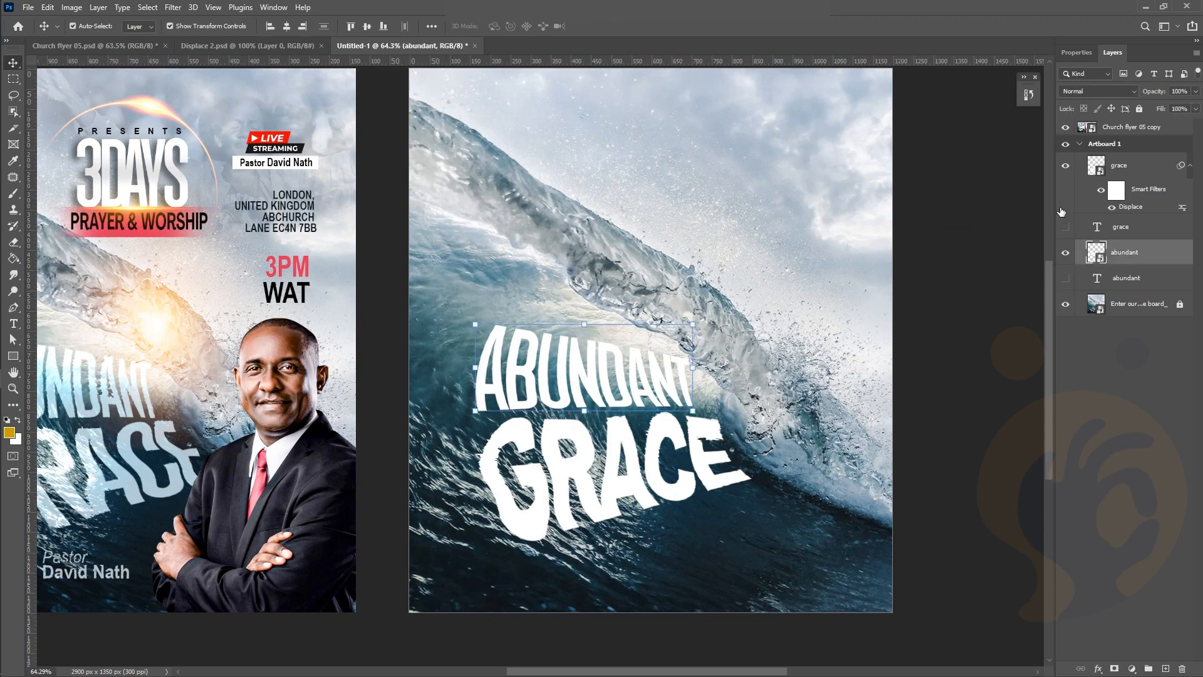
Apply the Displace filter to ABUNDANT, adjusting Vertical Scale and choosing the Displace PSD map
left_click(175, 8)
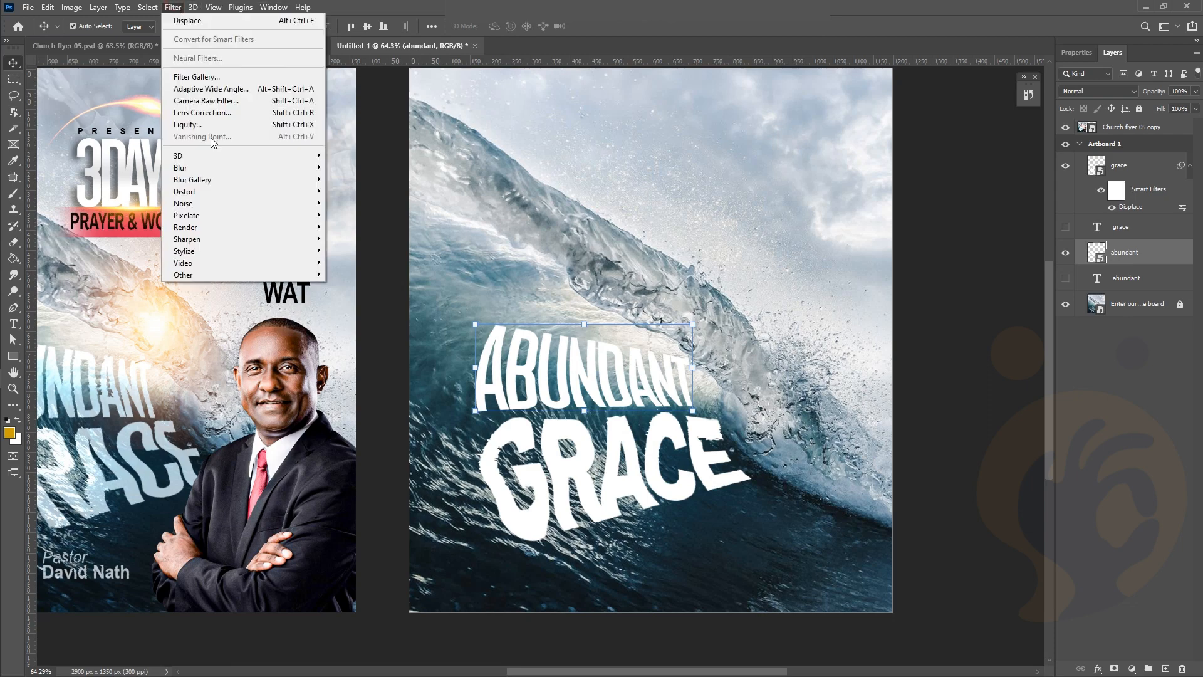
mouse_move(245, 193)
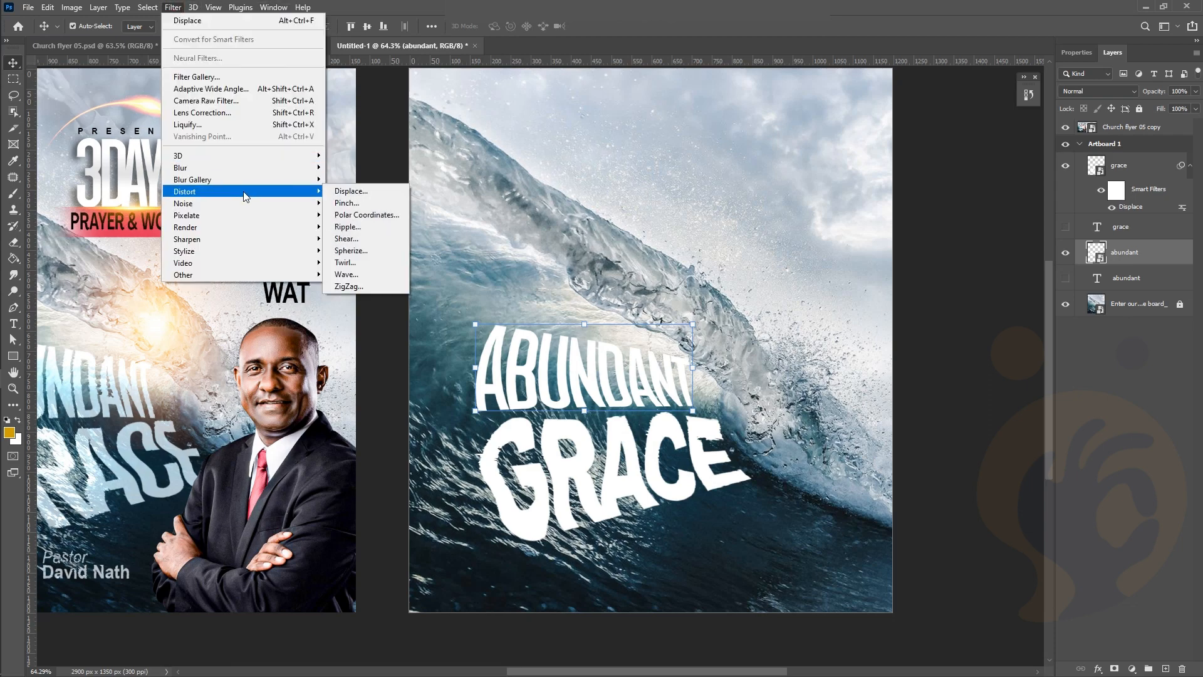
left_click(360, 193)
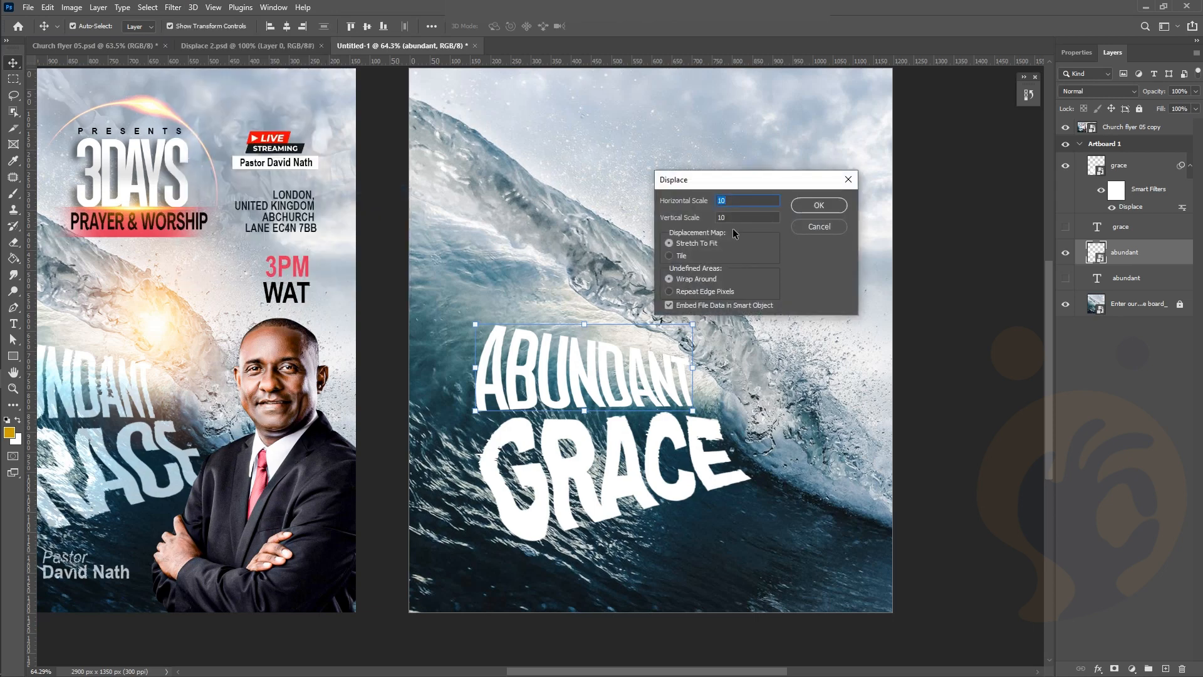
left_click(723, 216)
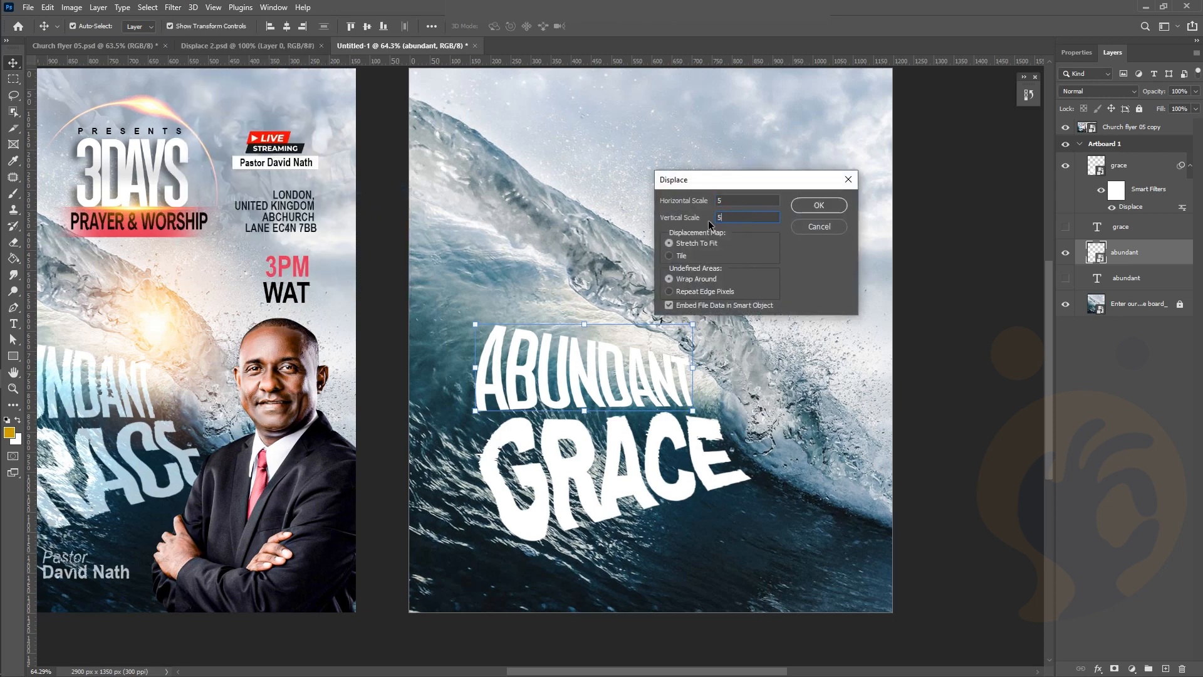
left_click(826, 204)
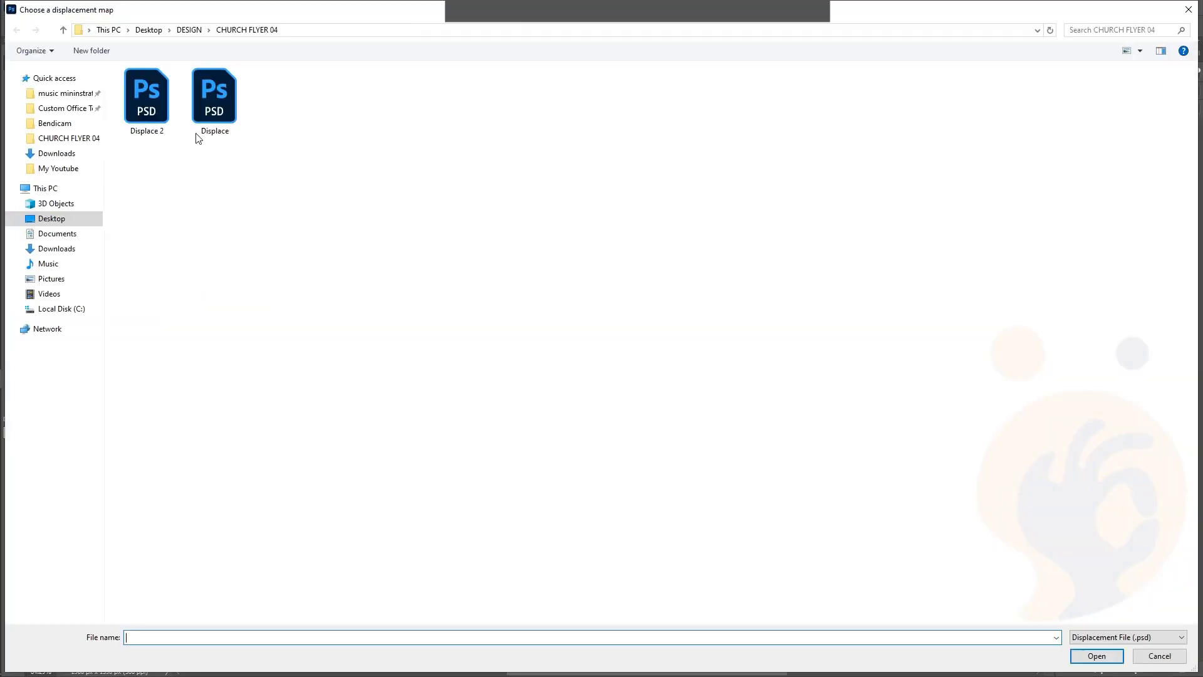
double_click(170, 124)
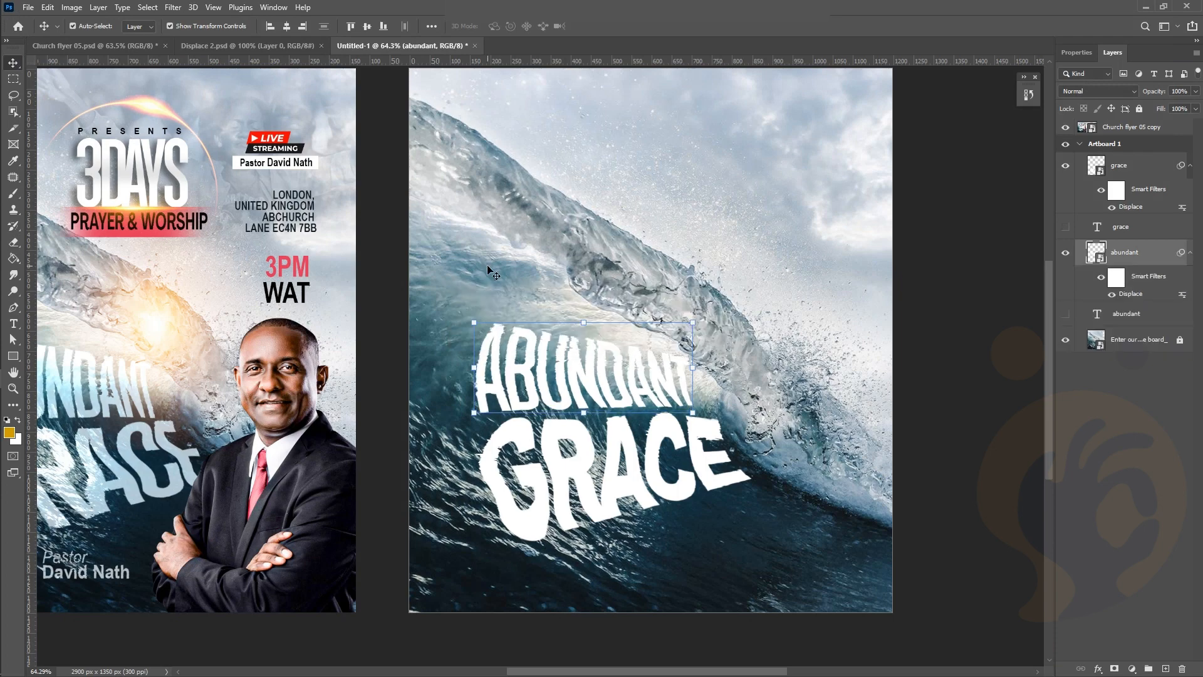
Inspect the rippled ABUNDANT GRACE headline and deselect the text layer
scroll(461, 395, "right", 3)
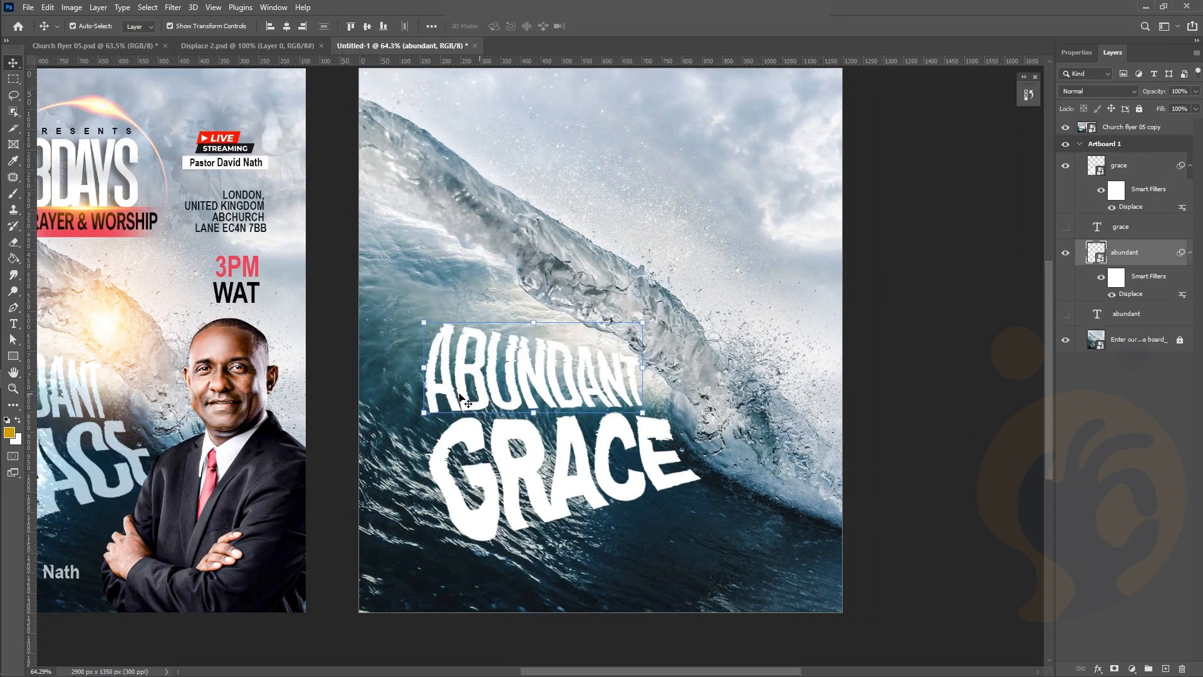
scroll(461, 395, "left", 5)
scroll(343, 418, "left", 6)
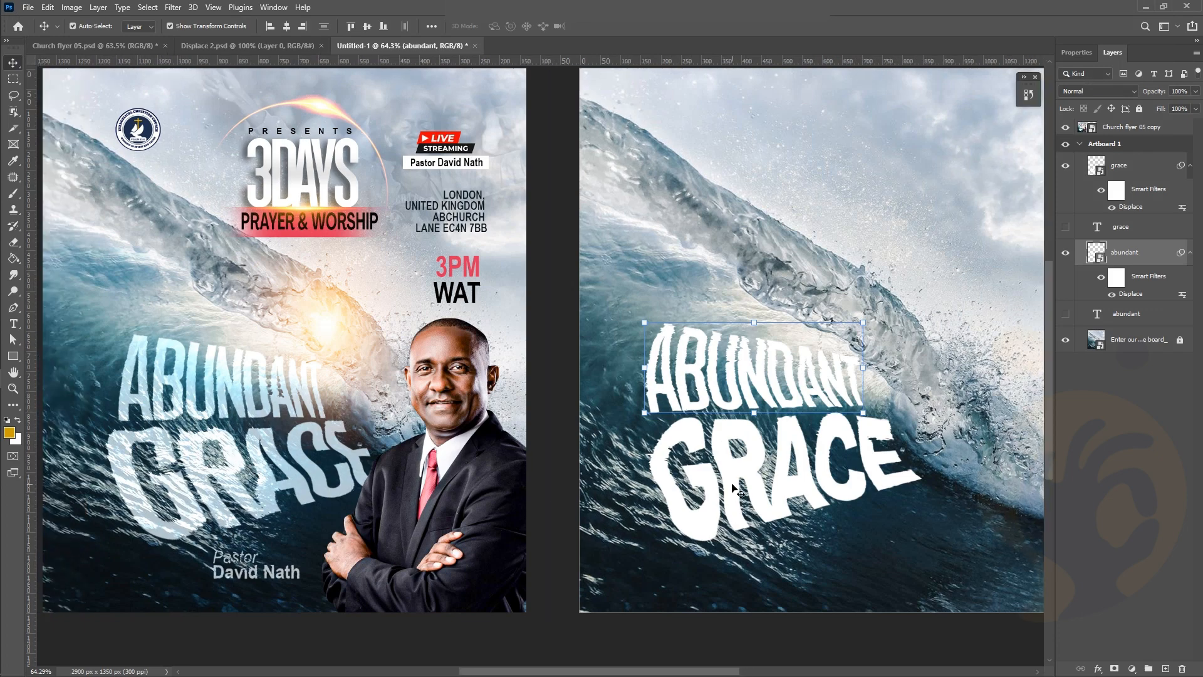
scroll(736, 491, "right", 2)
scroll(737, 490, "up", 2)
scroll(732, 485, "down", 1)
scroll(732, 485, "right", 4)
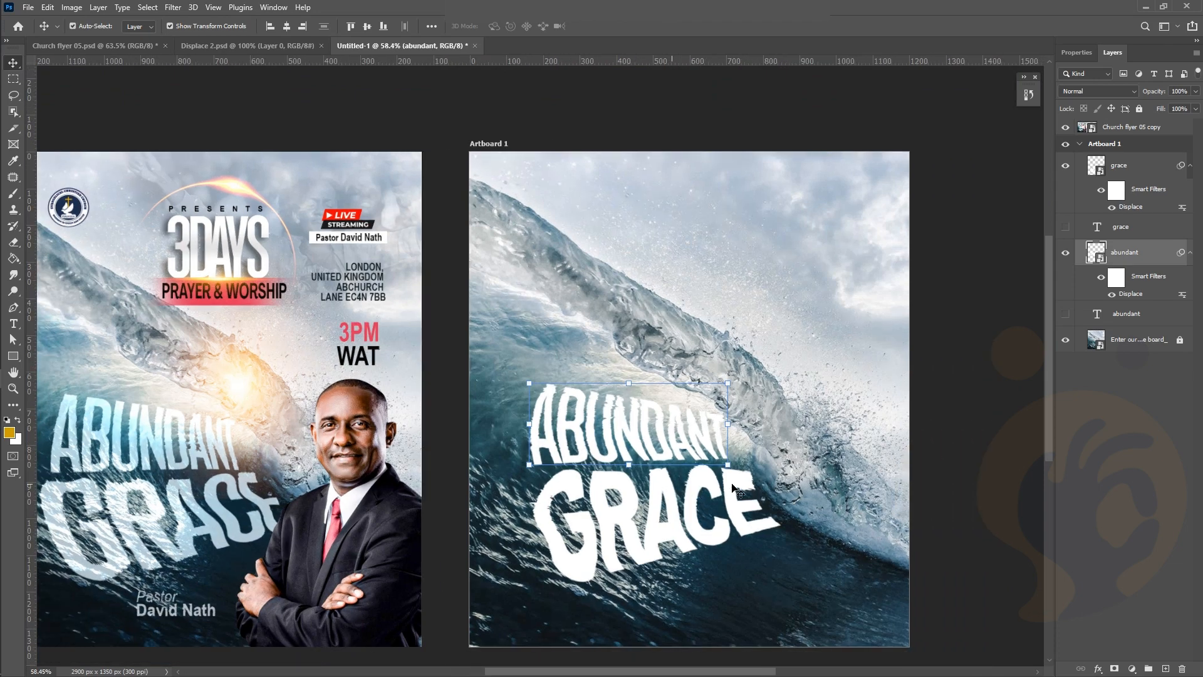
left_click(928, 277)
scroll(818, 424, "down", 1)
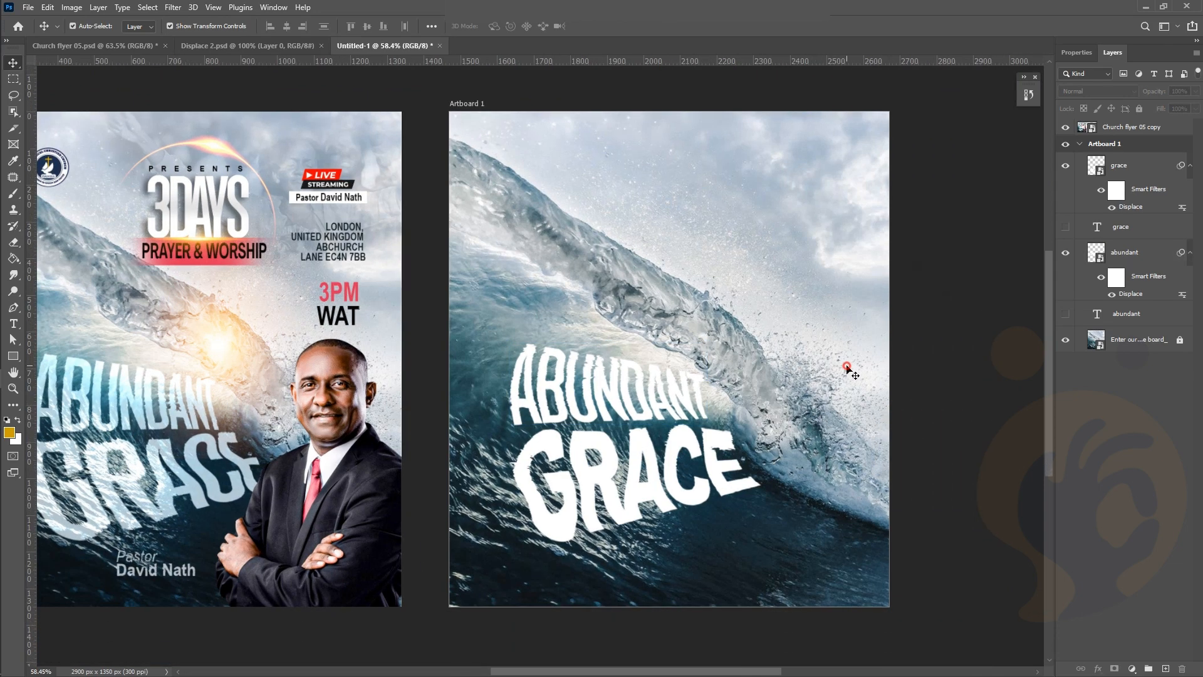
Duplicate the wave photo layer and move the copy above the text layers
left_click(1151, 343)
left_click_drag(1152, 343, 1163, 666)
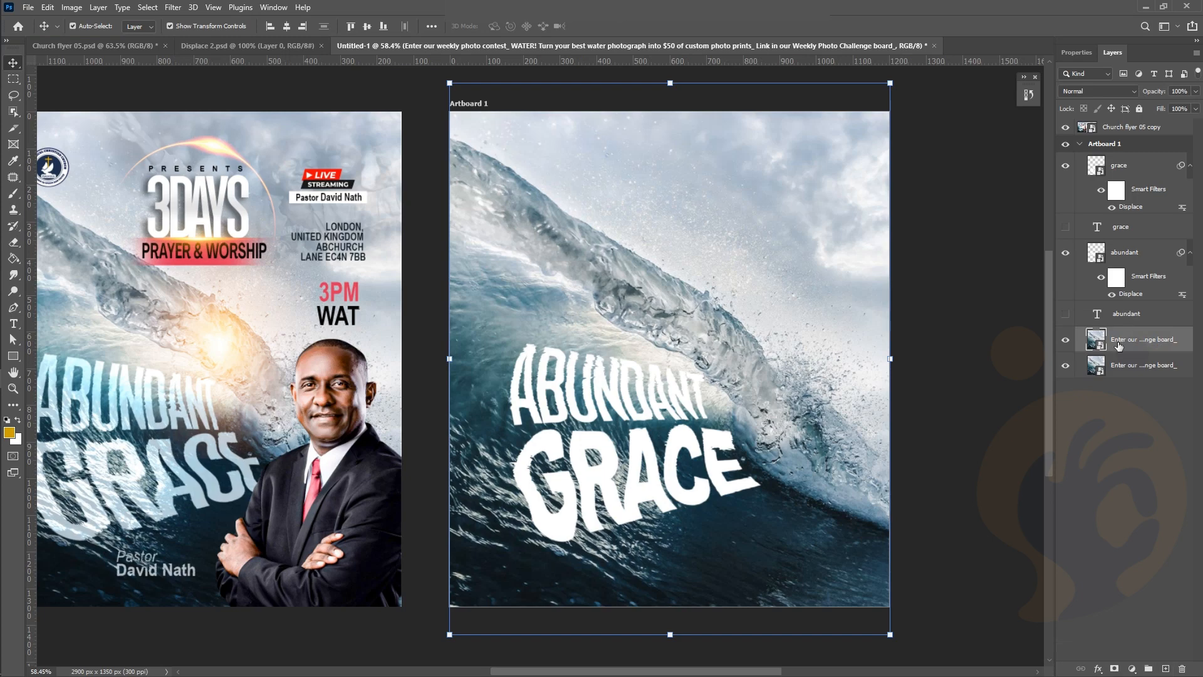
left_click_drag(1119, 342, 1116, 165)
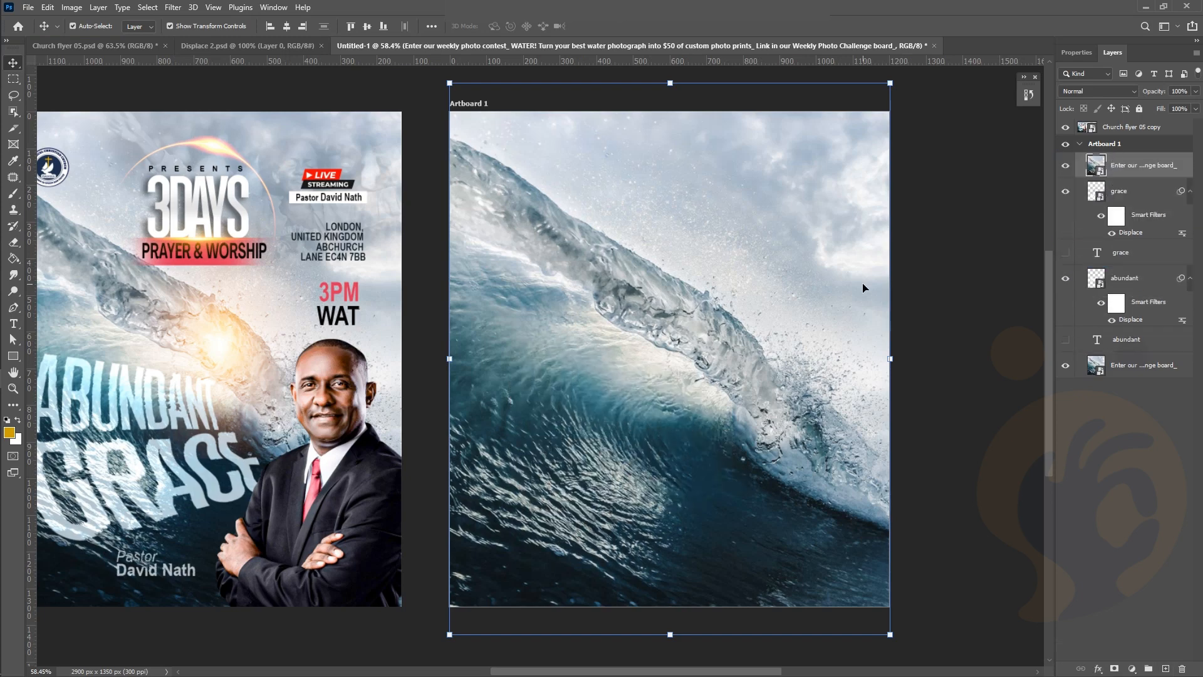
Set the wave copy to Hard Light blending, 46% opacity and 75% fill
left_click(1111, 93)
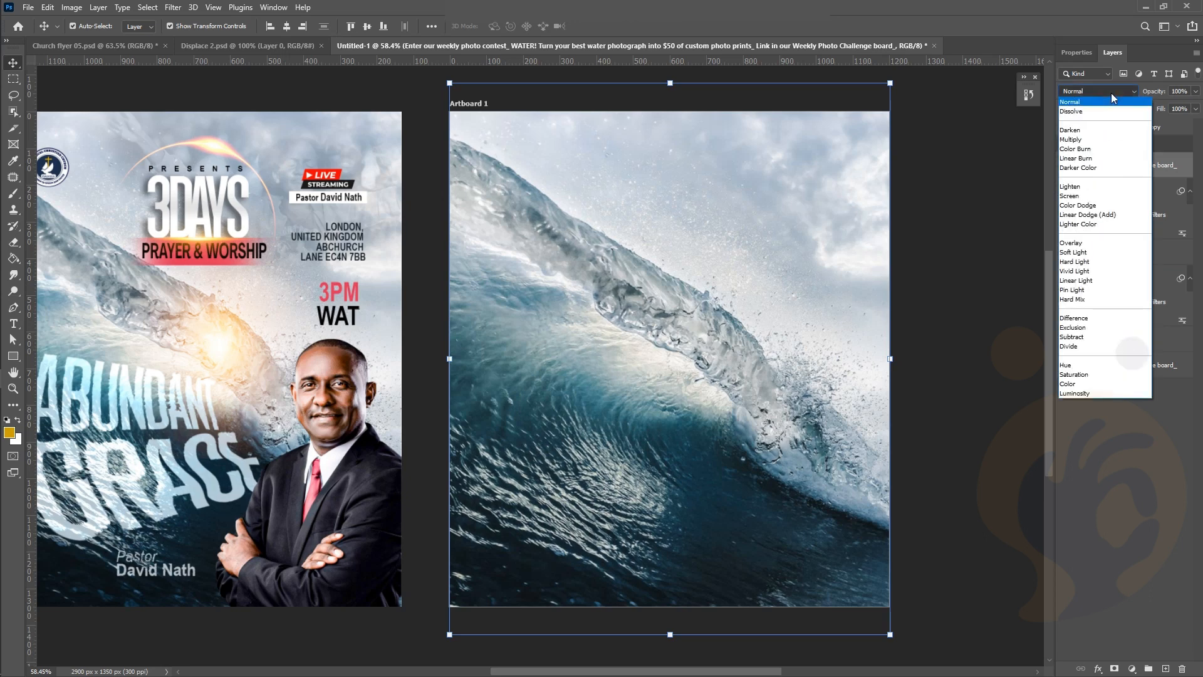
left_click(1086, 261)
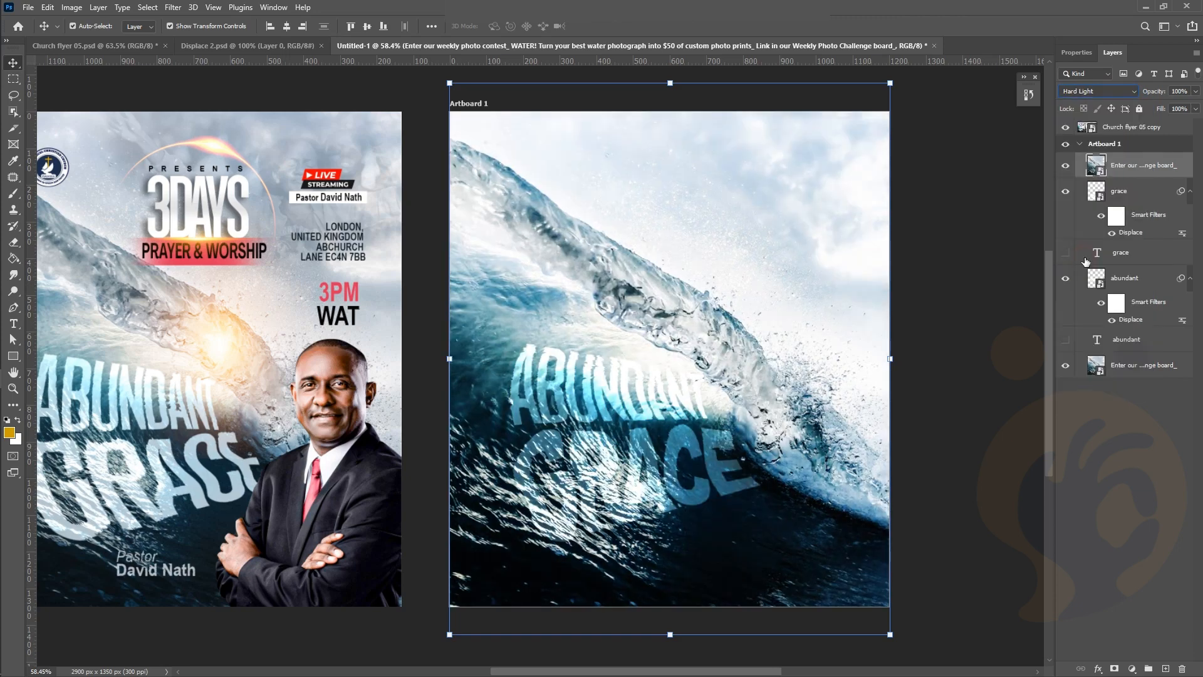
left_click(1195, 91)
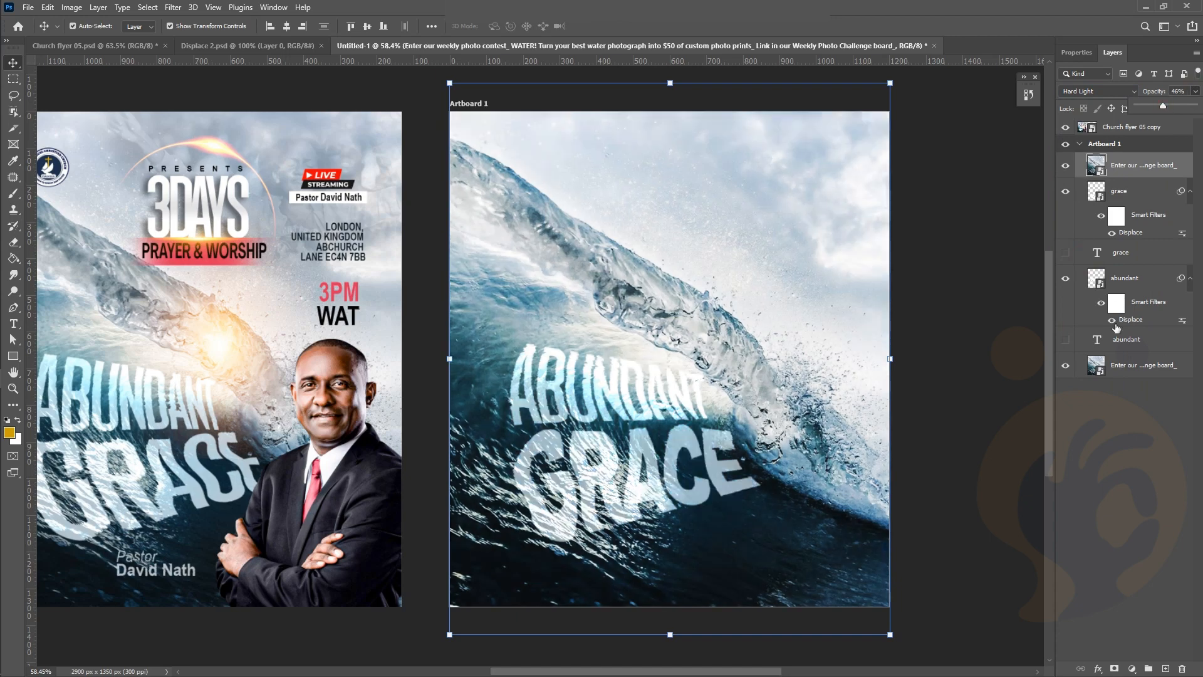
left_click(1195, 93)
left_click(1197, 108)
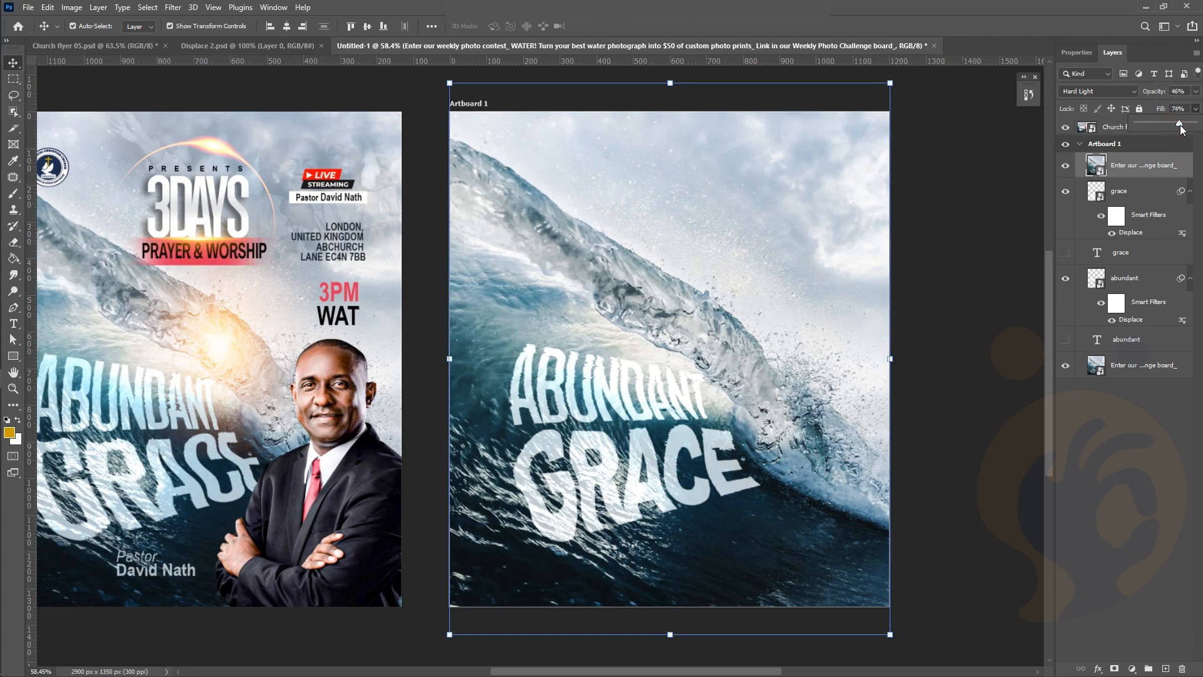
left_click(866, 343)
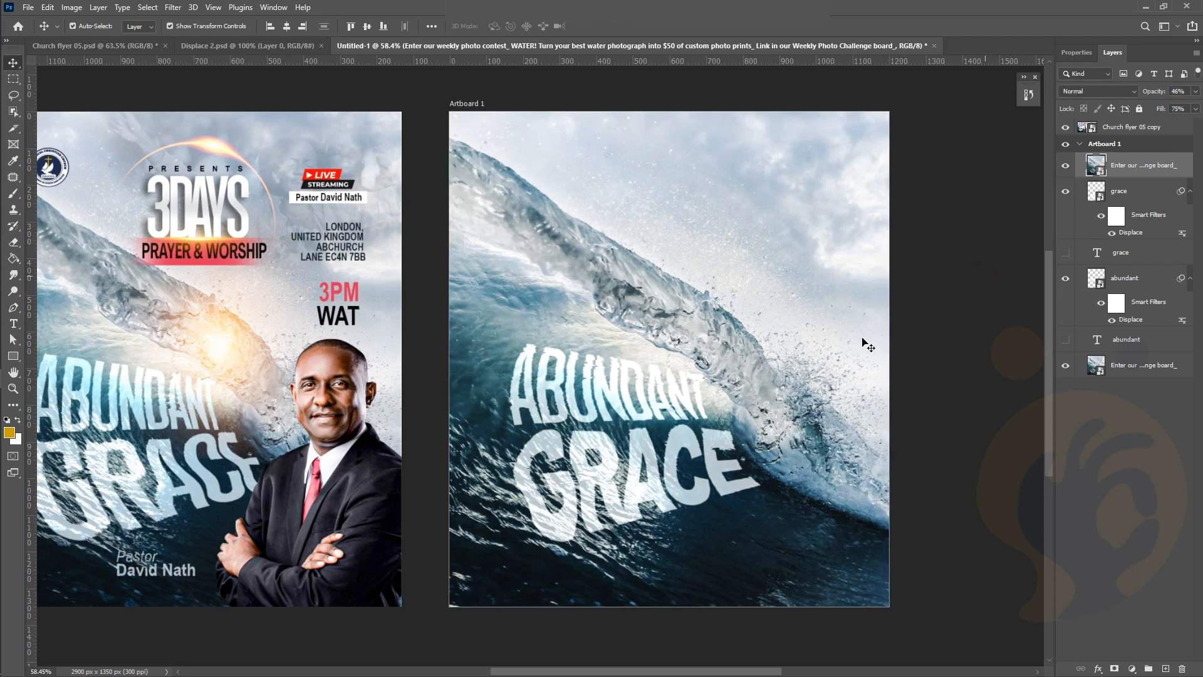
scroll(863, 339, "down", 3)
scroll(769, 402, "up", 4)
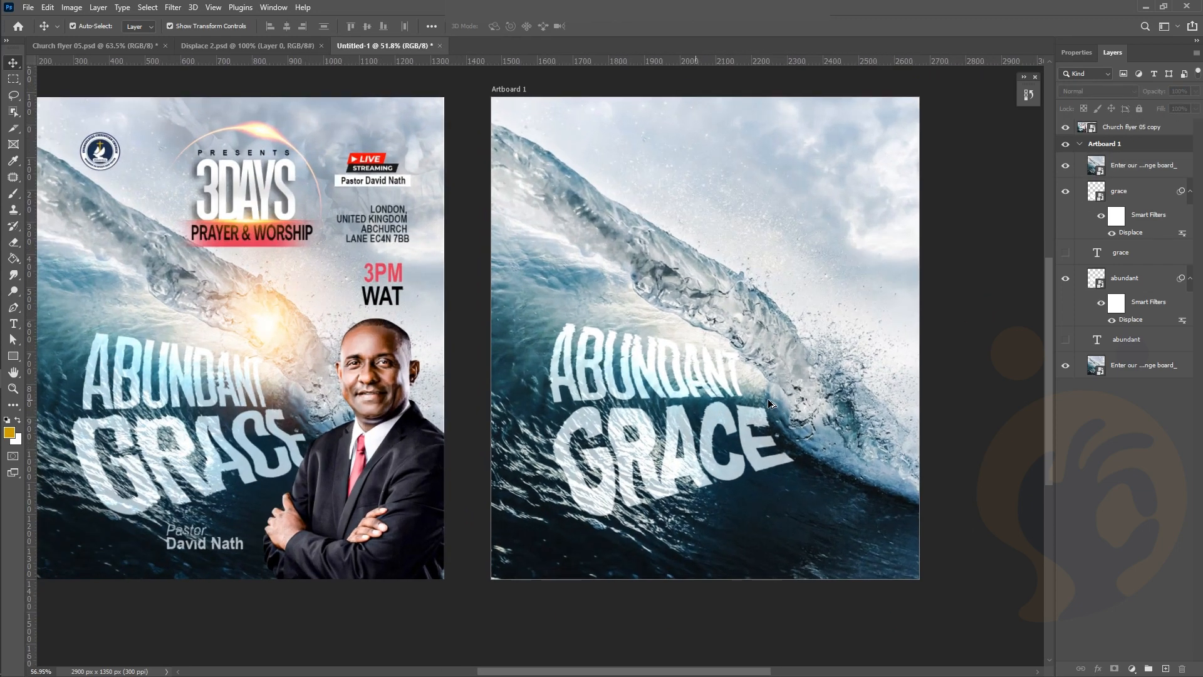
scroll(774, 408, "up", 1)
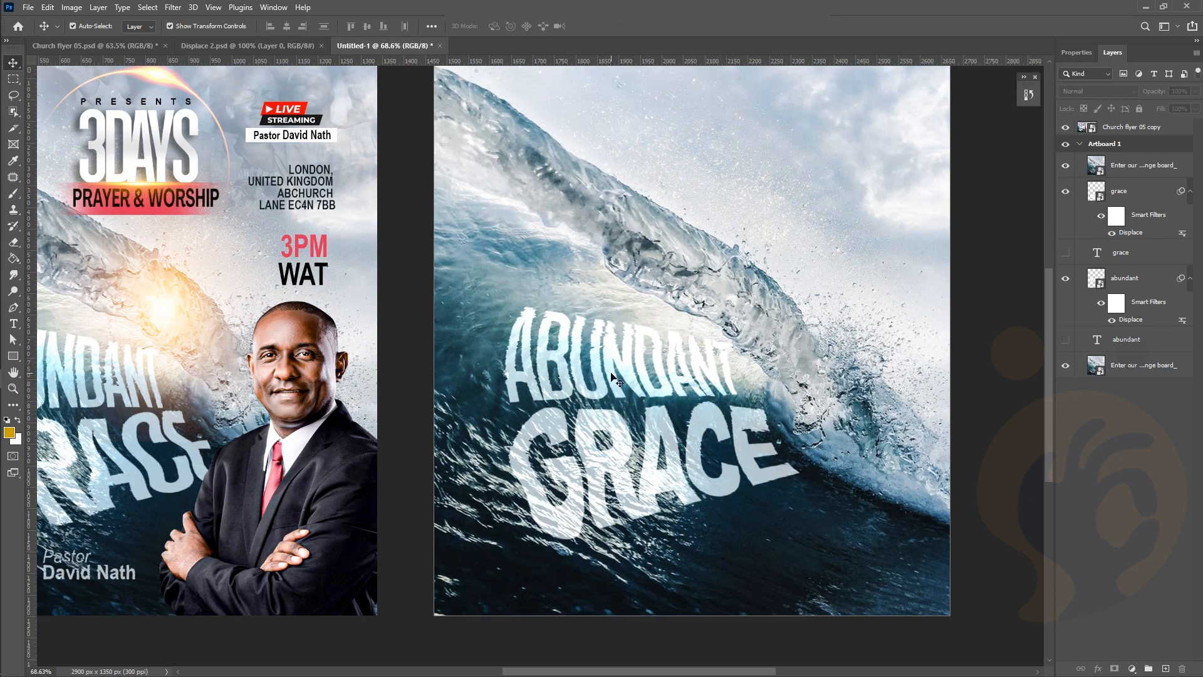
scroll(610, 373, "left", 2)
scroll(611, 373, "down", 2)
scroll(611, 374, "up", 2)
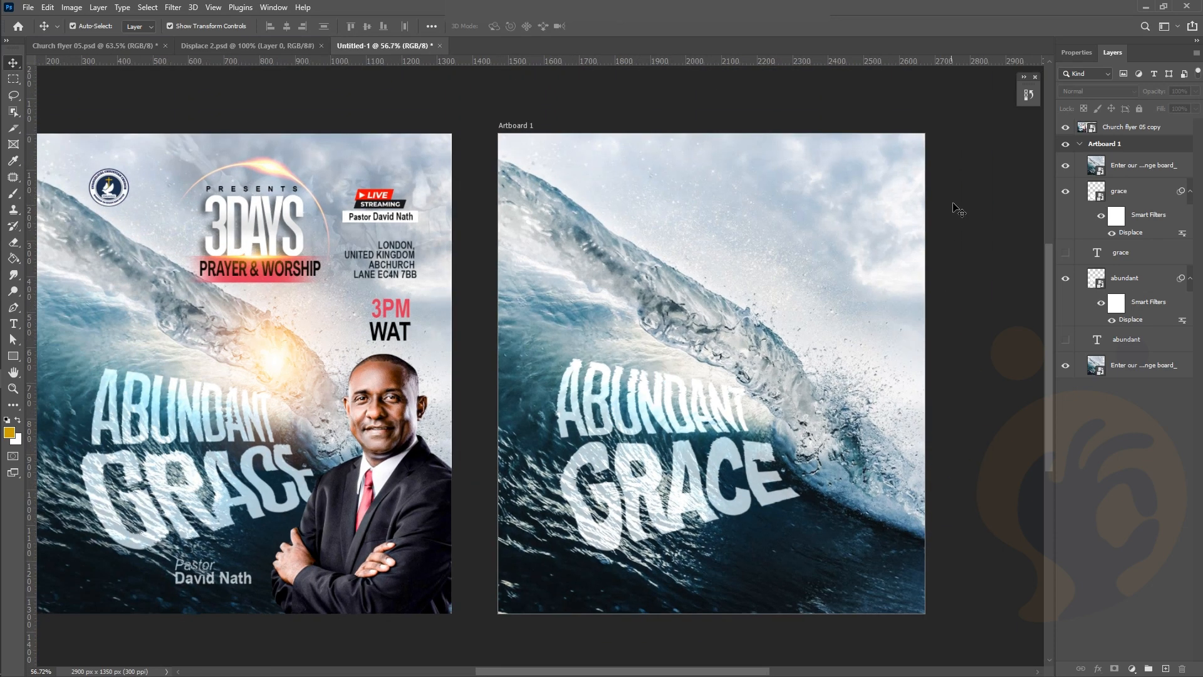
scroll(719, 369, "left", 2)
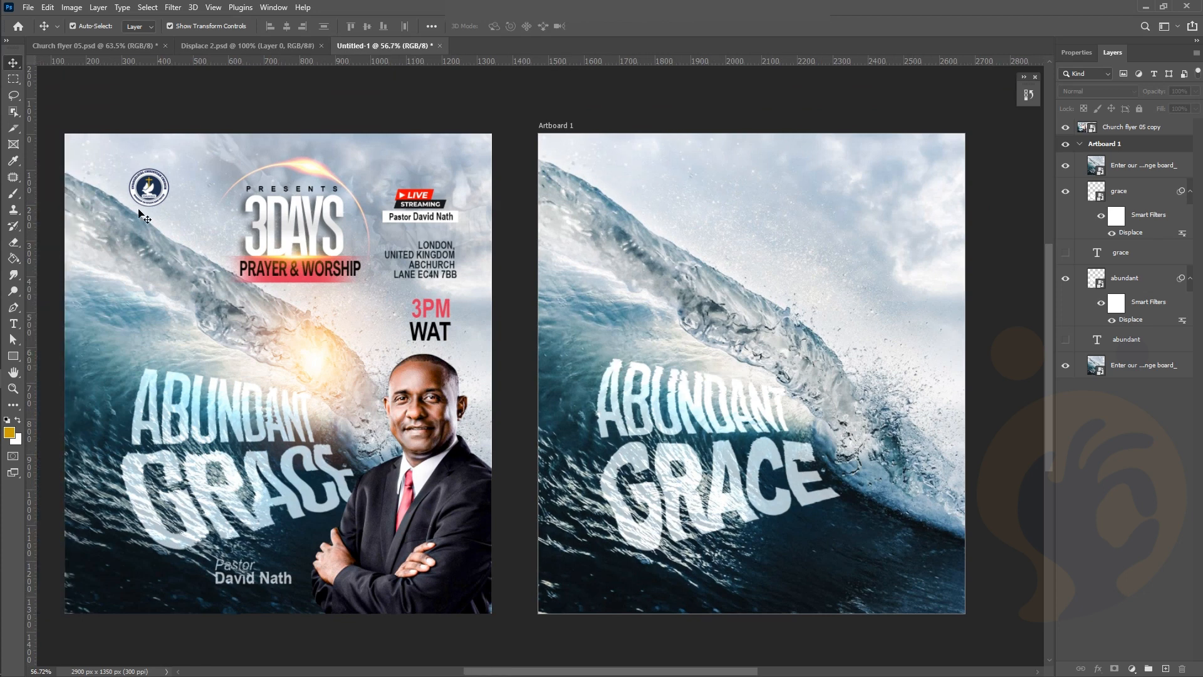
Drag the Ensaio em Estúdio photo into Photoshop, then delete the layer wrongly placed on the artboard
mouse_move(3, 263)
left_click(39, 307)
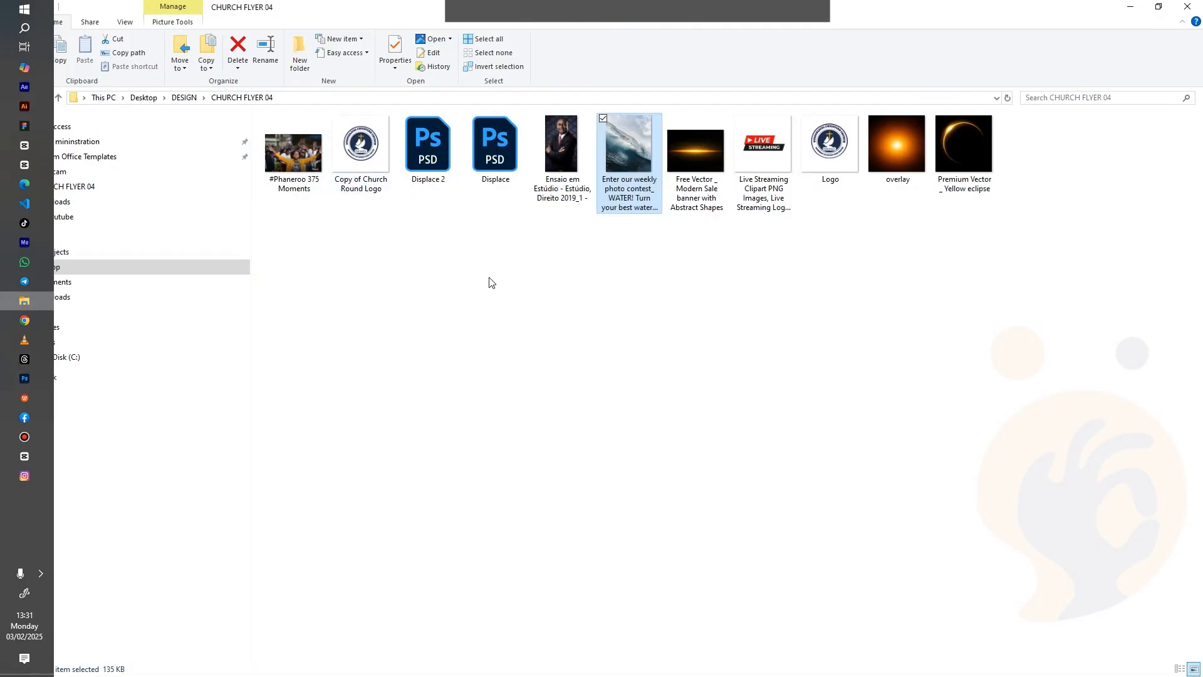
left_click(551, 160)
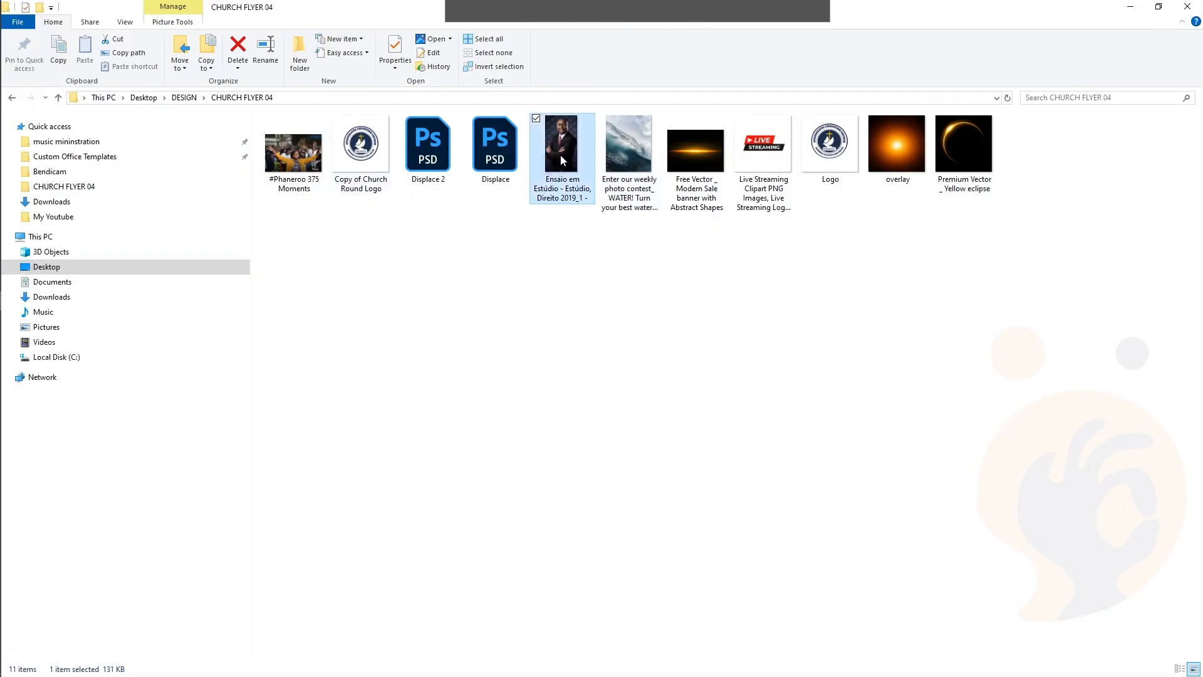
left_click_drag(561, 154, 723, 309)
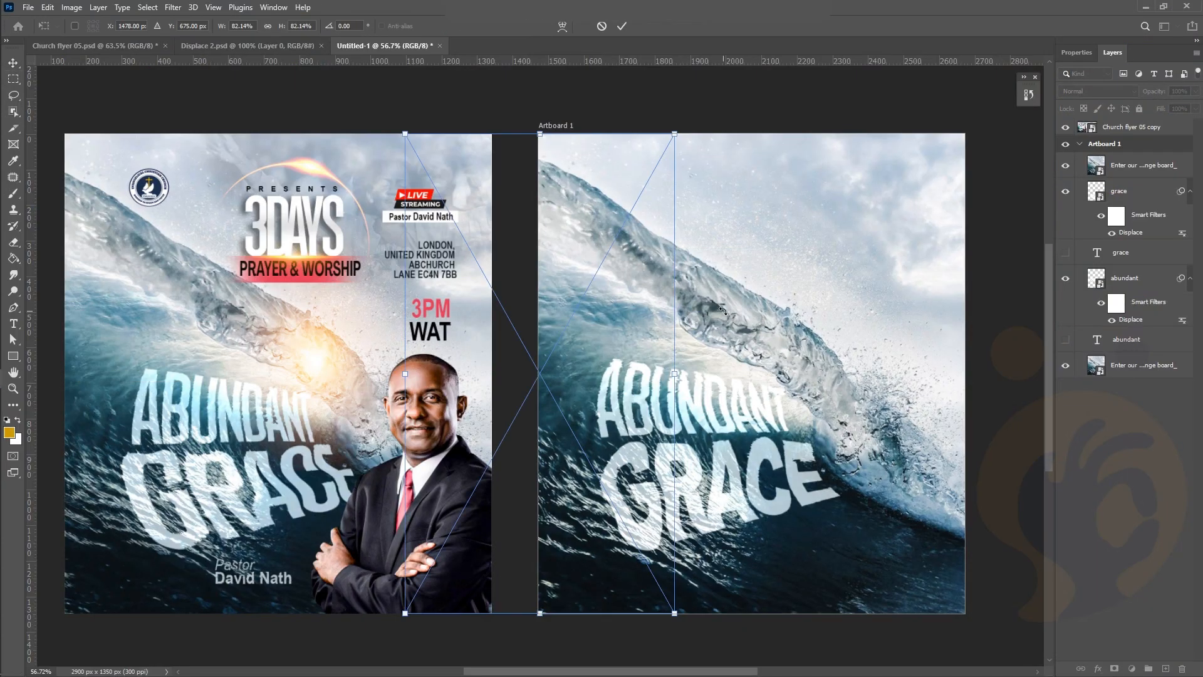
left_click(623, 31)
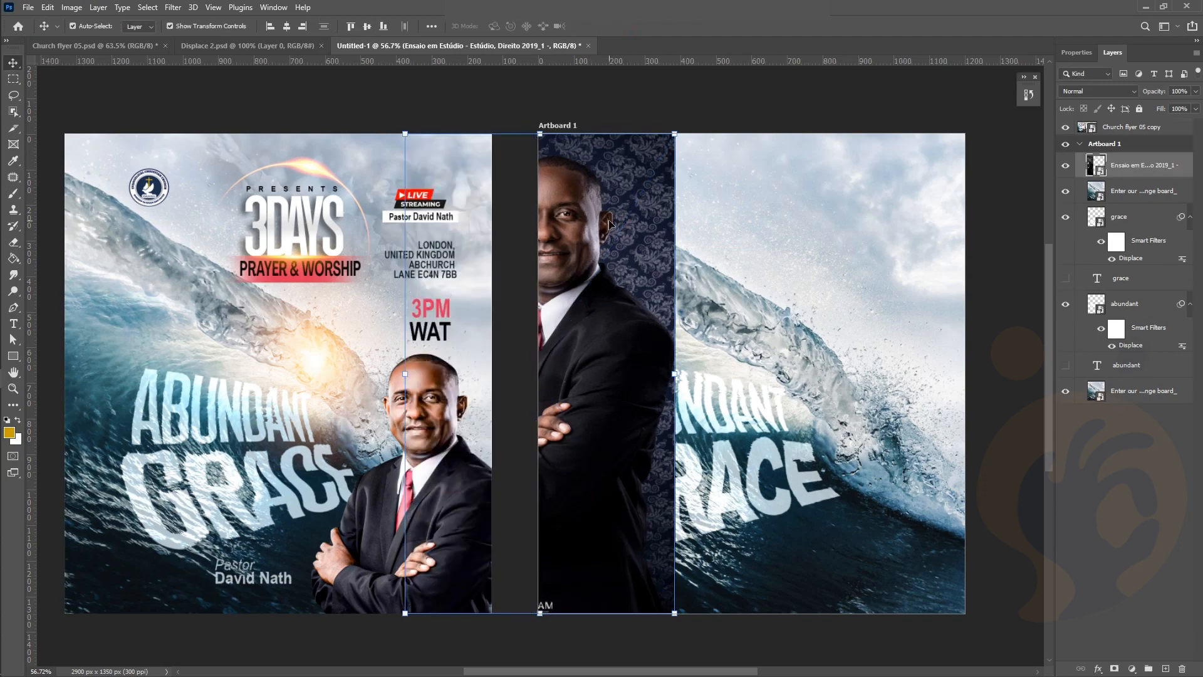
key("Delete")
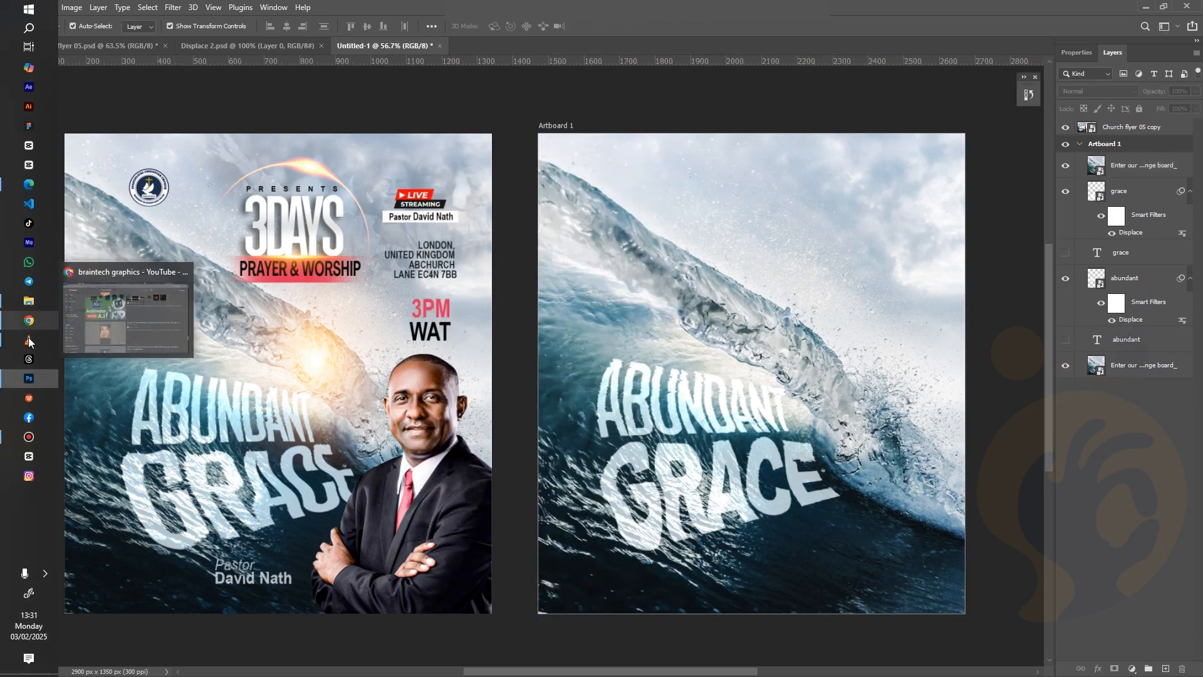
Drop the Ensaio em Estúdio JPEG from CHURCH FLYER 04 onto the tab bar as its own document
mouse_move(37, 303)
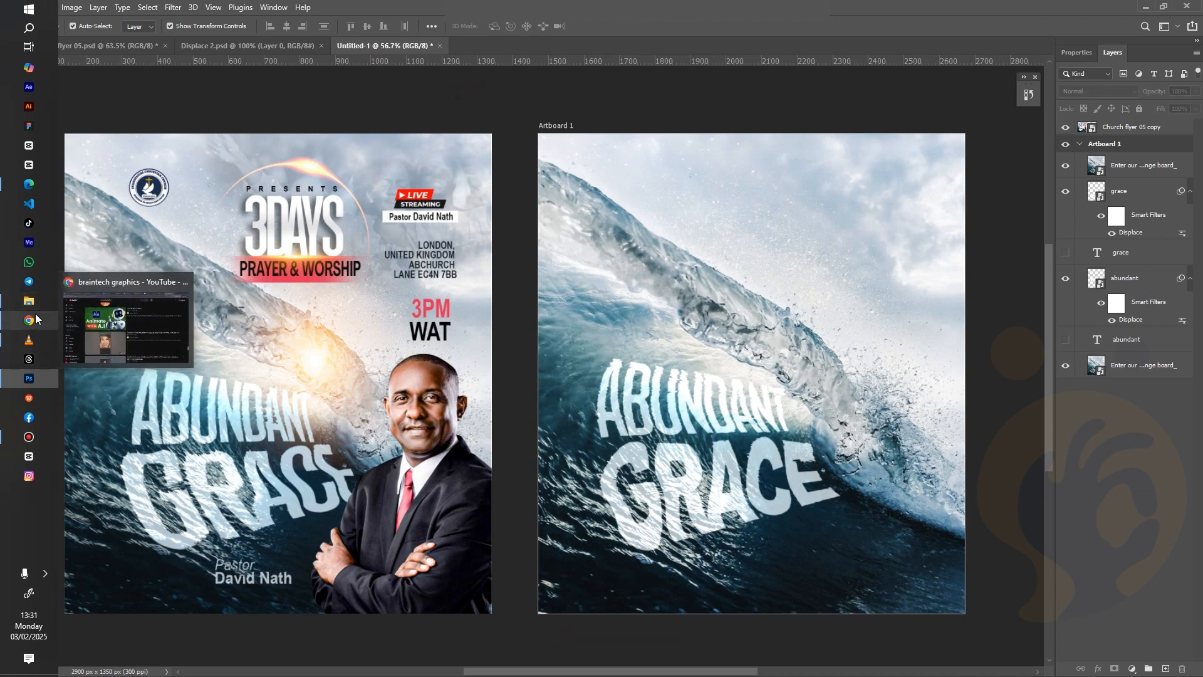
left_click(31, 305)
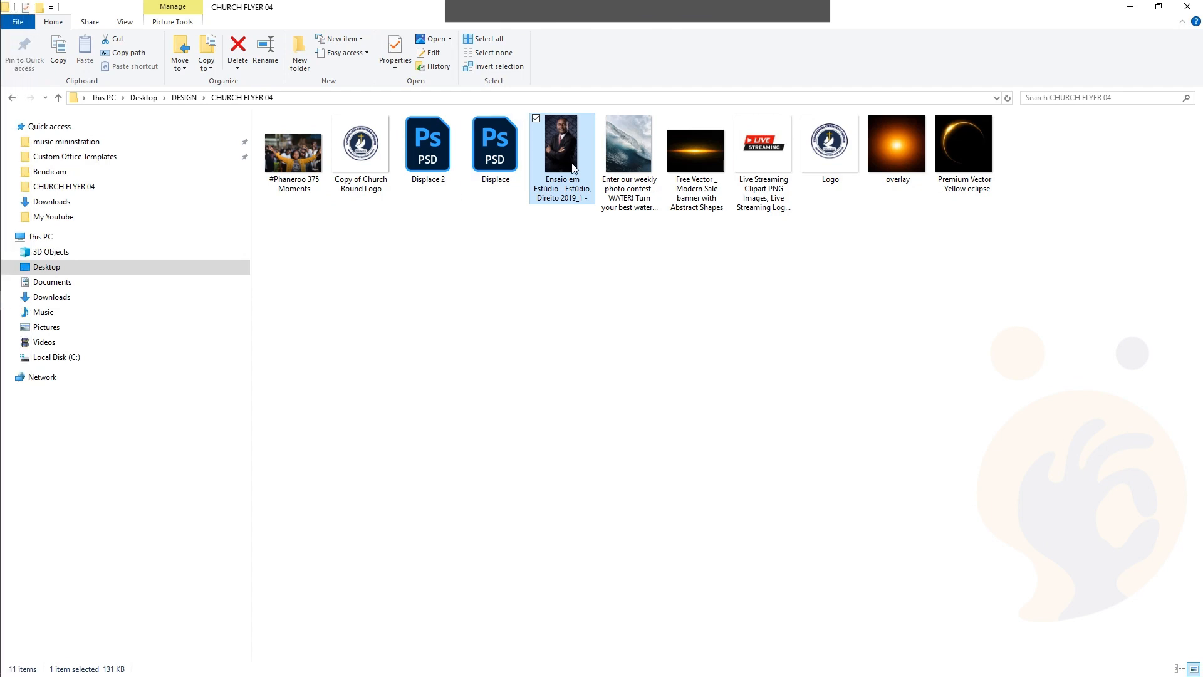
left_click_drag(160, 180, 761, 48)
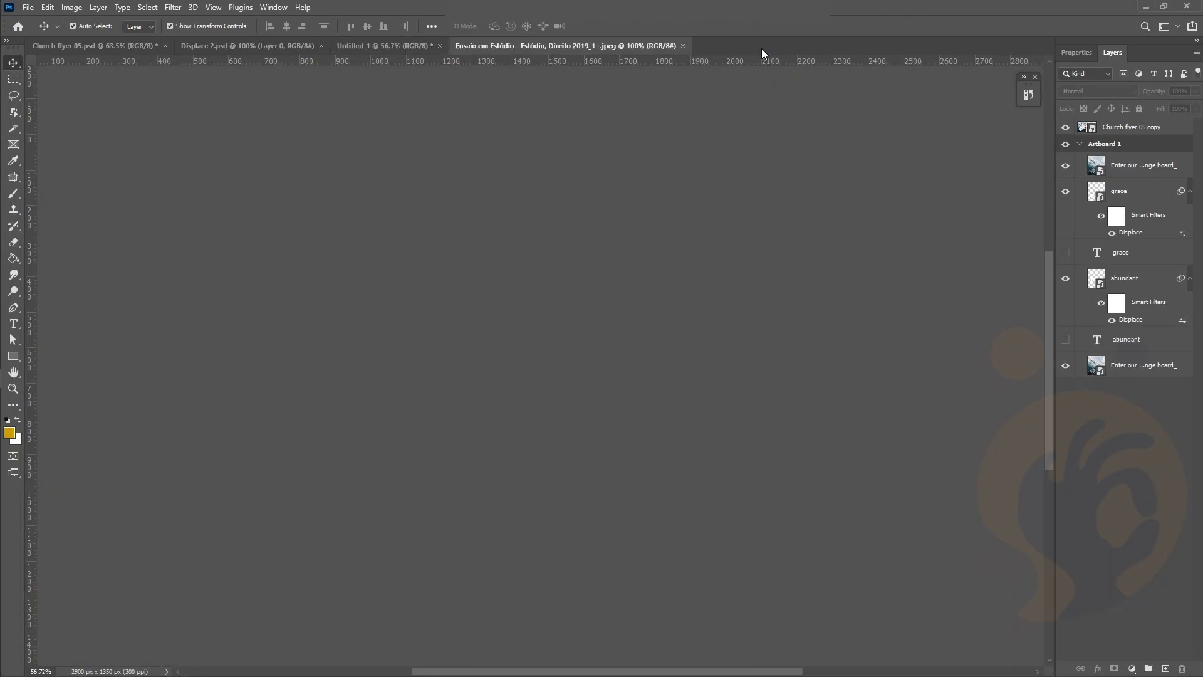
Unlock the portrait's Background into Layer 0 and run Select Subject with the Object Selection Tool
scroll(562, 291, "up", 2)
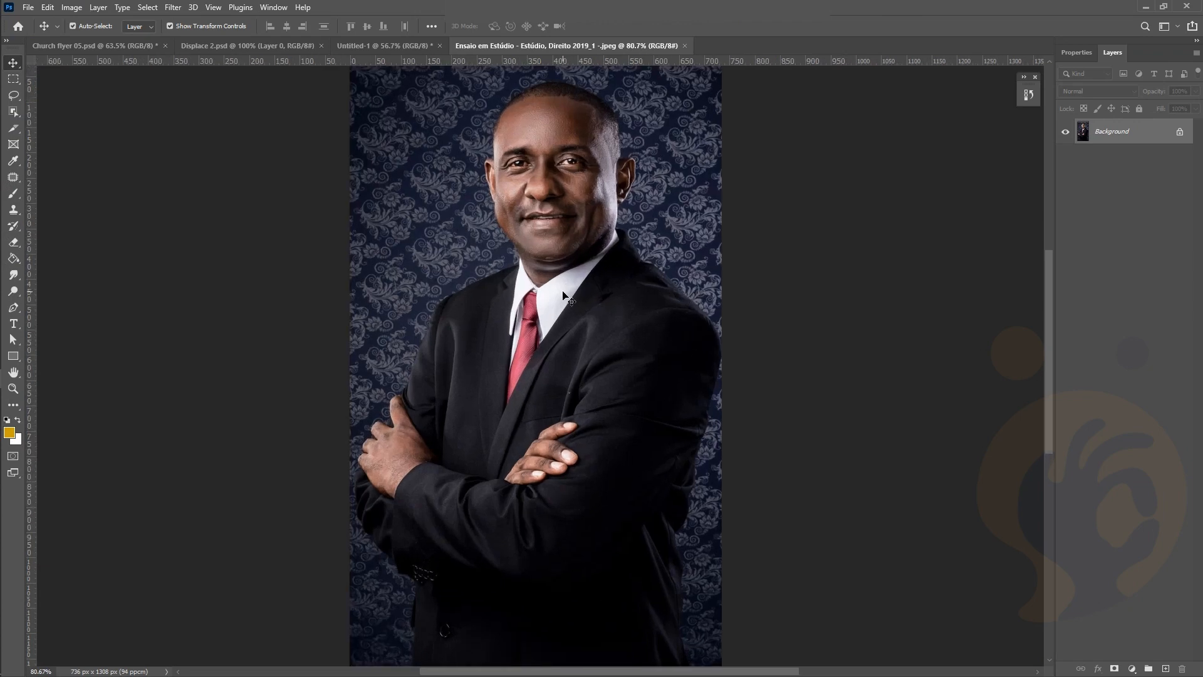
scroll(562, 295, "up", 1)
left_click(1182, 134)
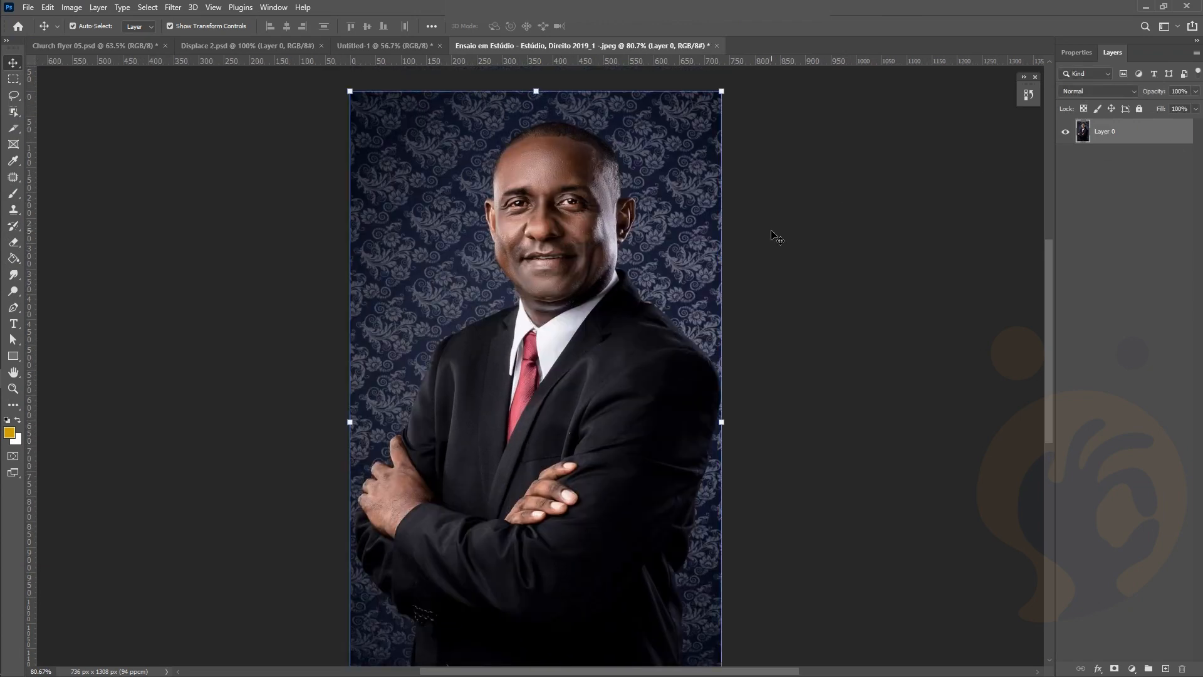
left_click(14, 112)
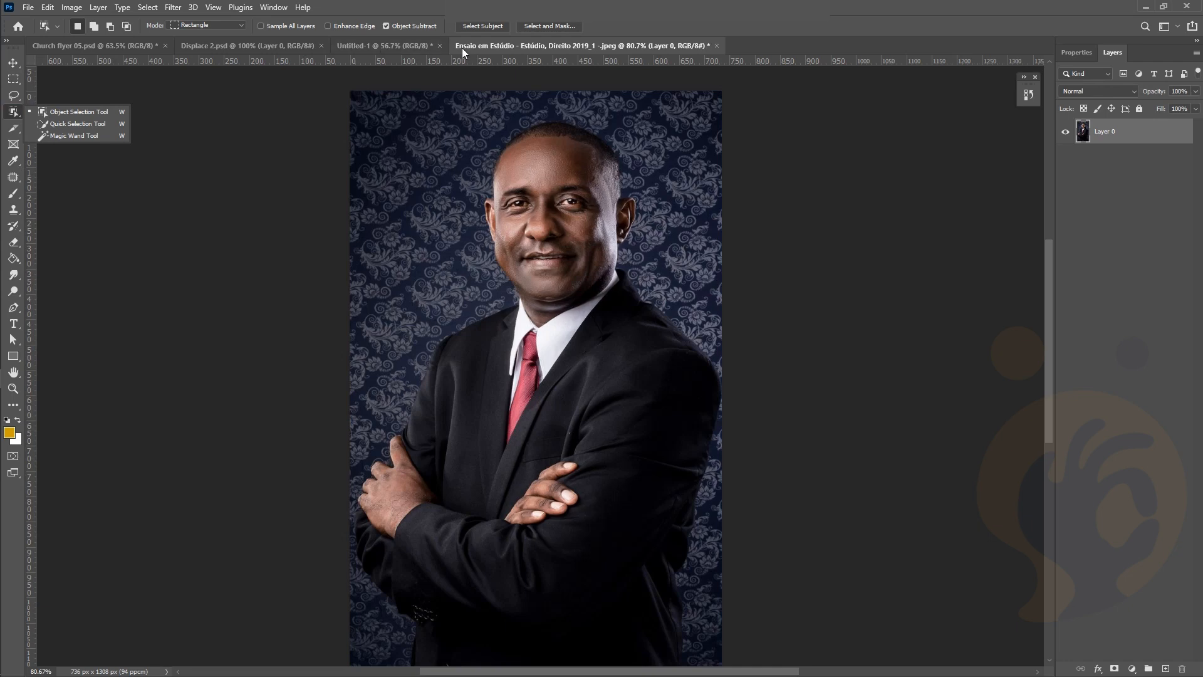
left_click(478, 26)
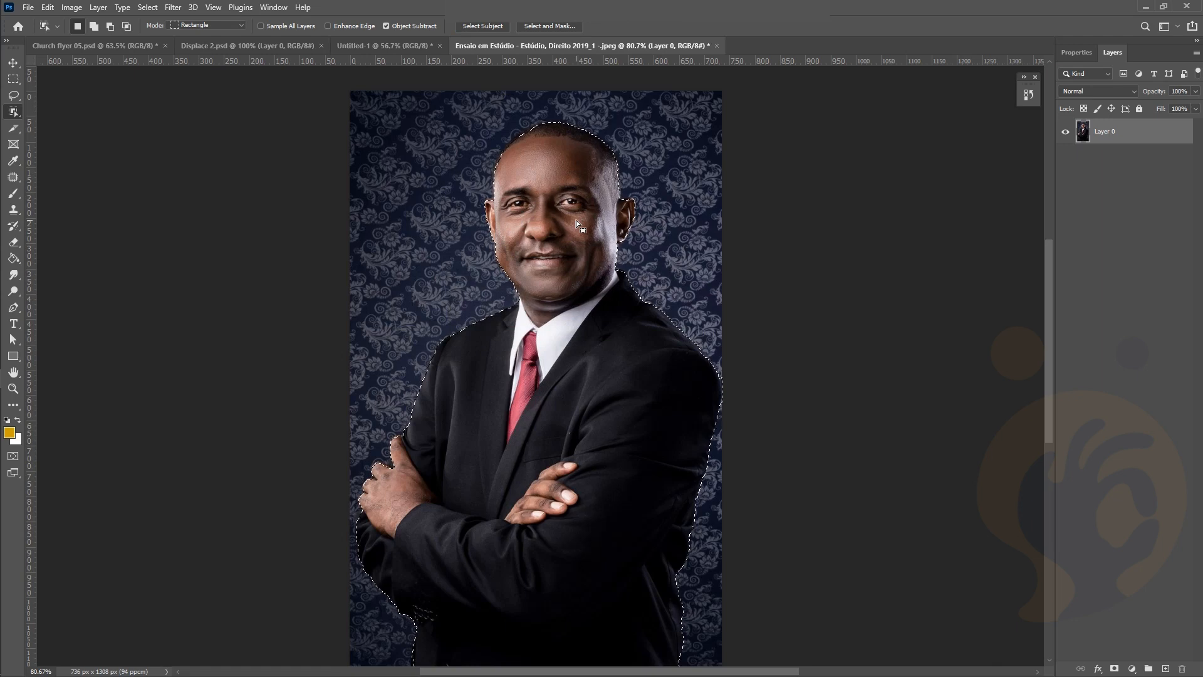
Restore the selection on the man, try a 33 px edge-detection radius, then discard the refinement
left_click_drag(585, 132, 585, 132)
key("ctrl+z")
scroll(554, 179, "up", 1)
scroll(555, 182, "up", 3)
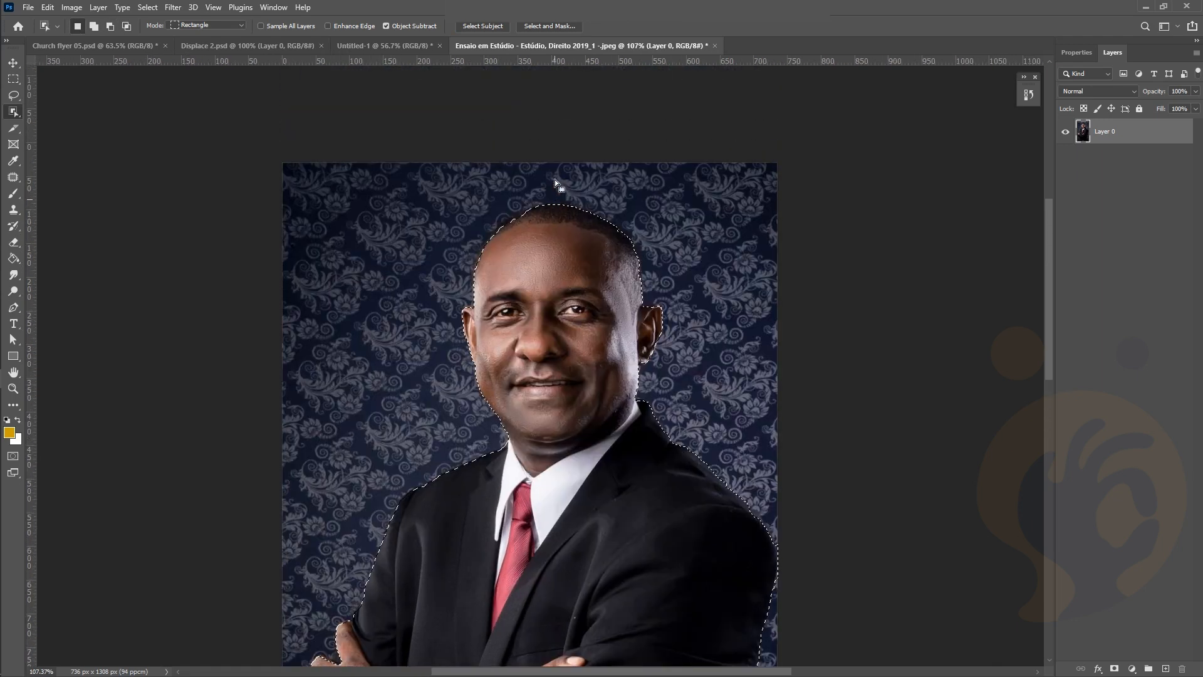
scroll(589, 213, "up", 1)
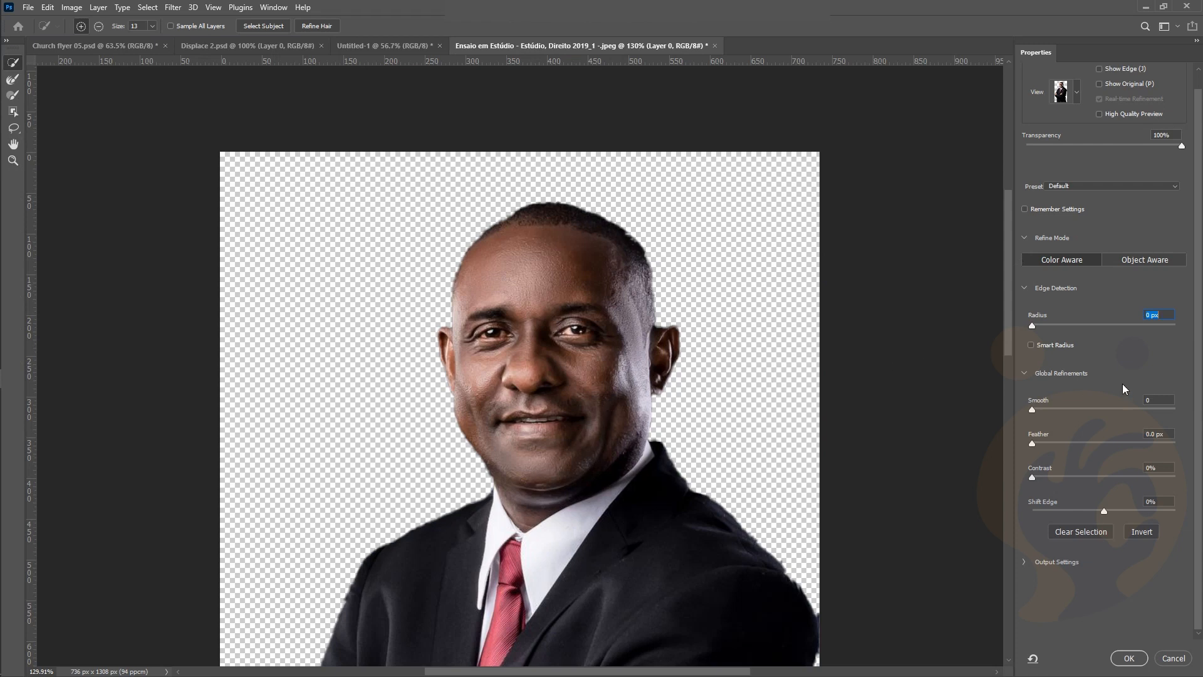
left_click(1051, 326)
left_click_drag(1051, 326, 974, 333)
key("alt")
left_click(1168, 661)
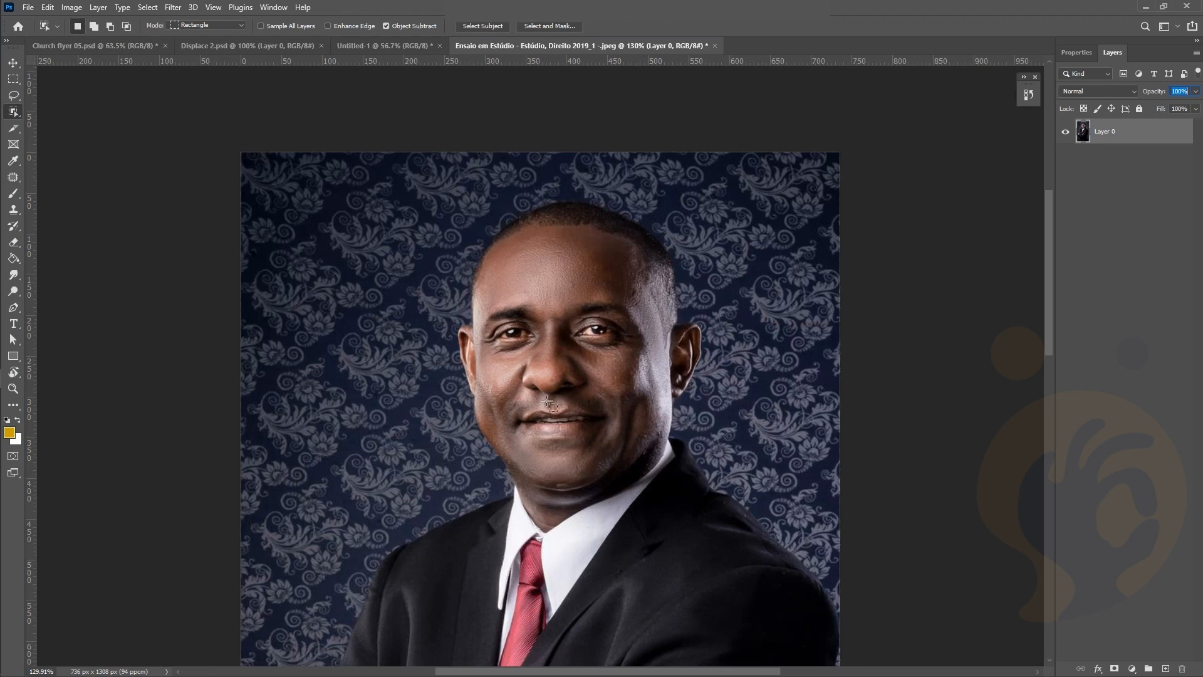
Switch to the Pen tool with its mode set to Path
left_click(13, 62)
scroll(533, 460, "down", 2)
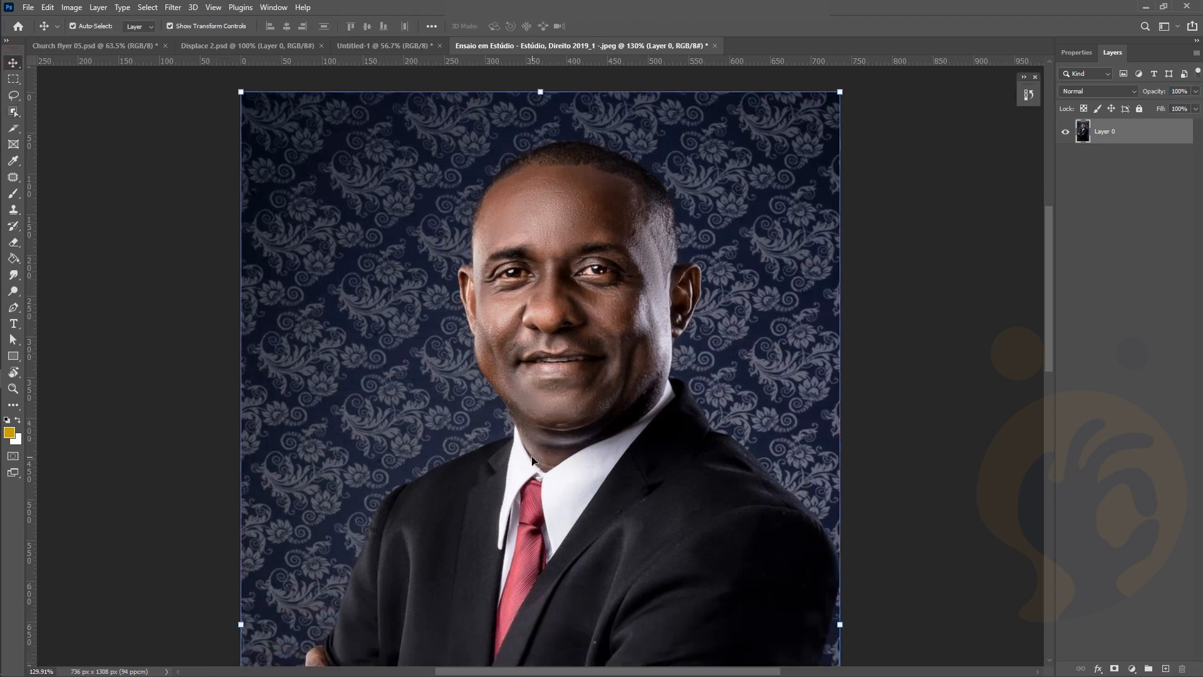
key("p")
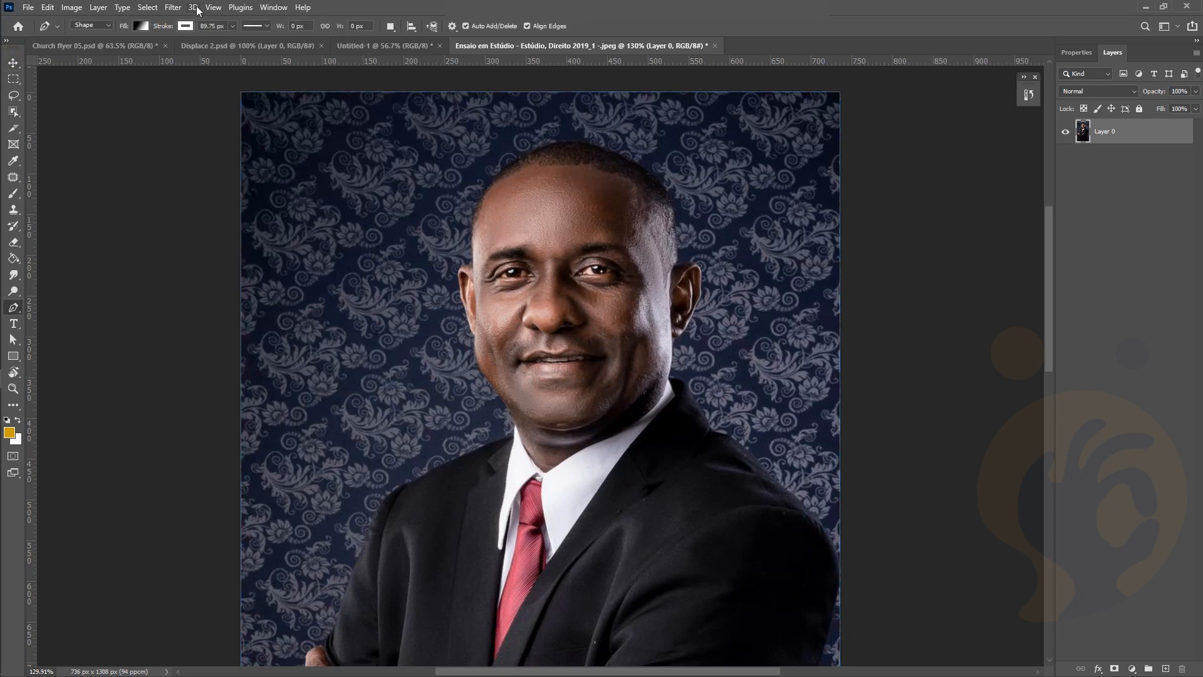
left_click(90, 29)
scroll(464, 161, "up", 5)
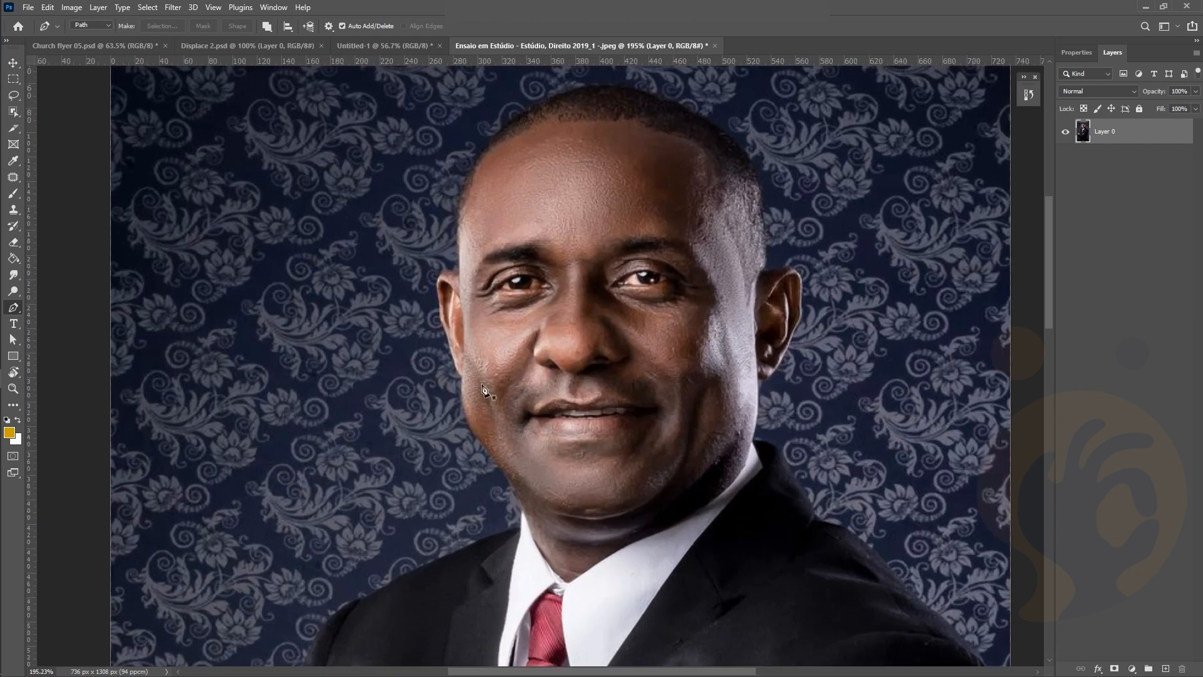
mouse_move(371, 19)
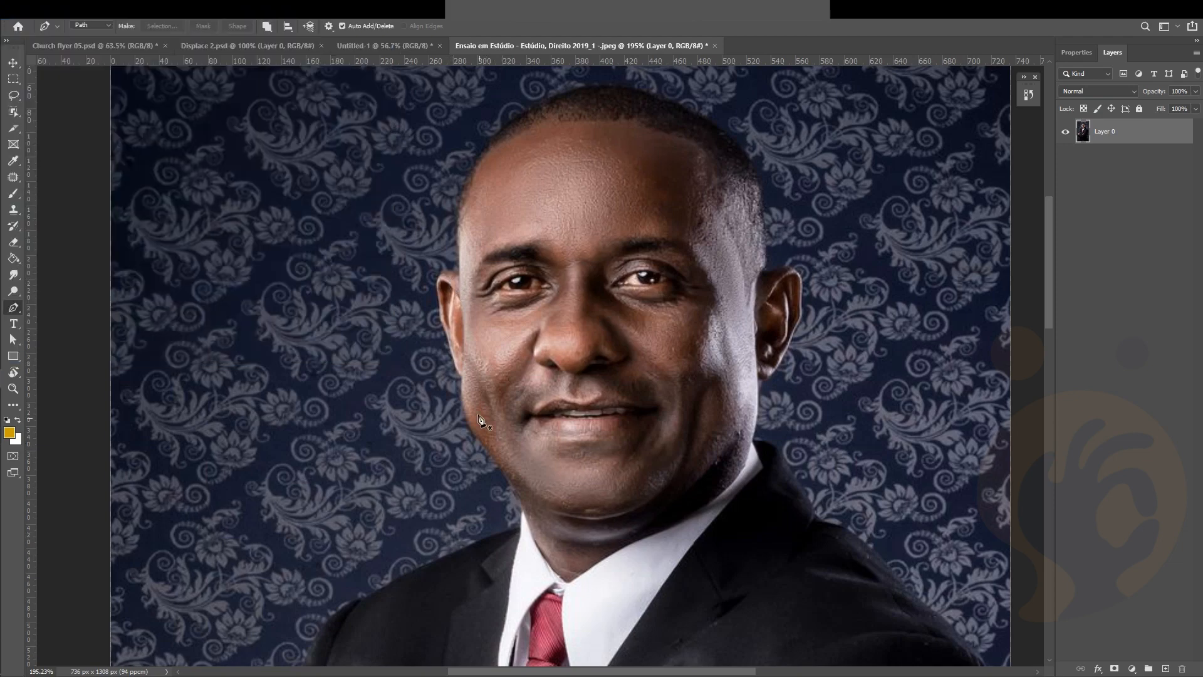
scroll(501, 185, "up", 2)
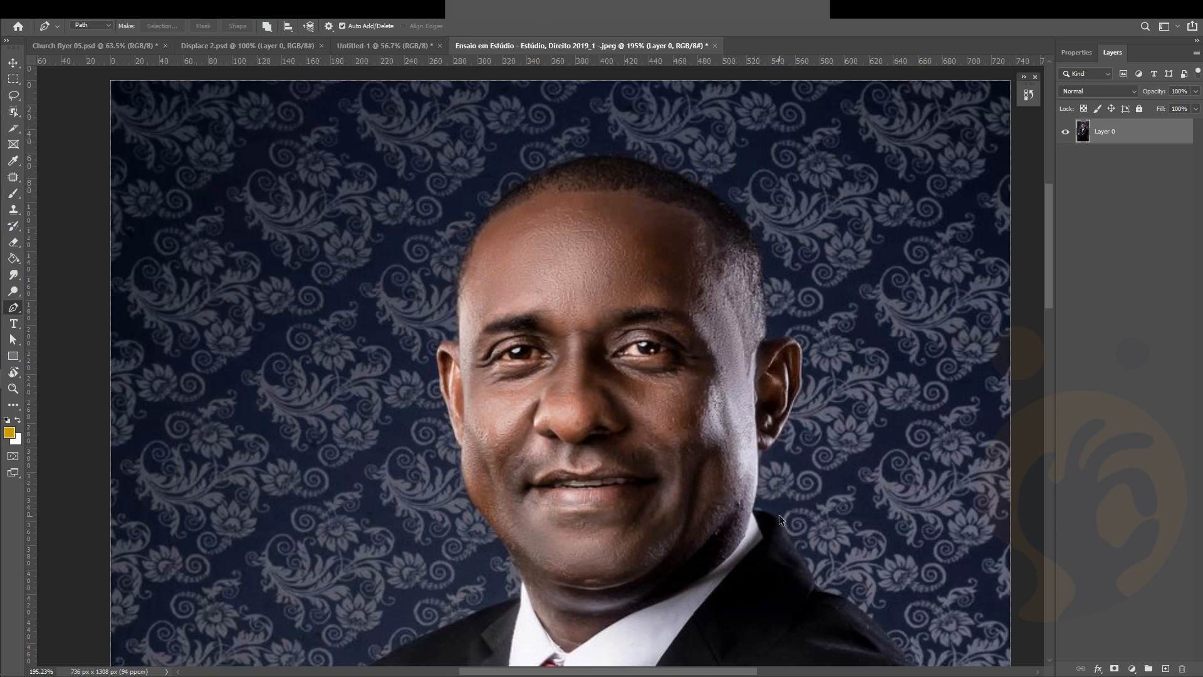
scroll(780, 515, "up", 3)
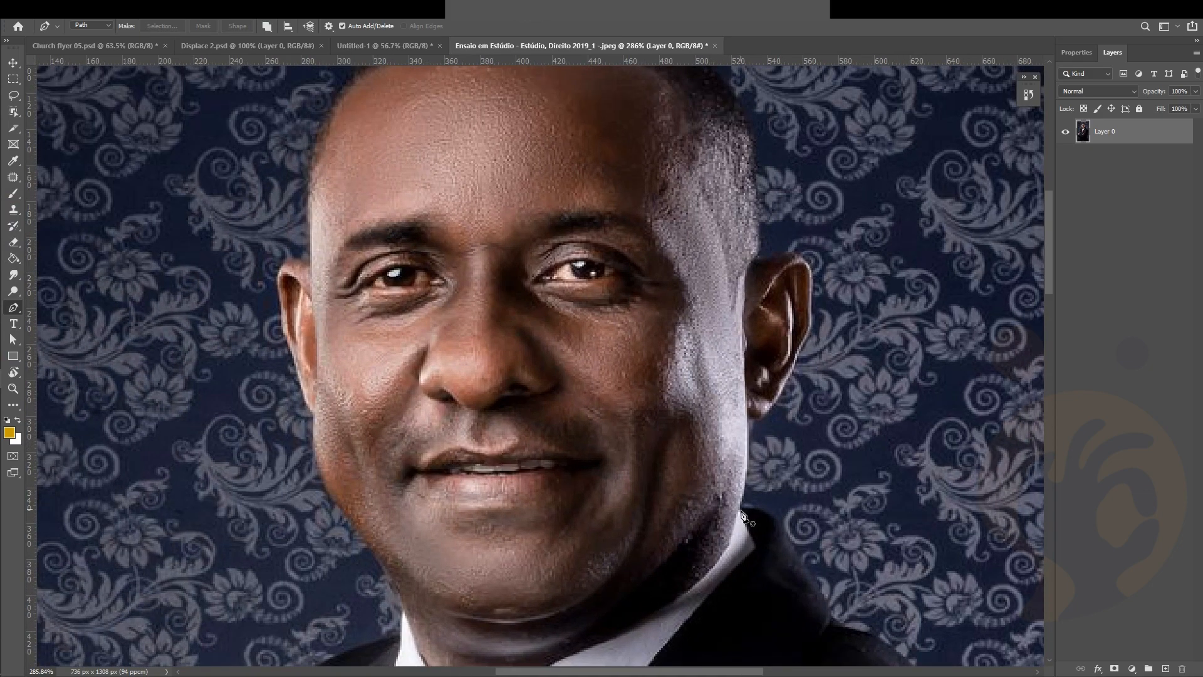
Start the path at the right jaw and trace up around the right ear
left_click(740, 511)
left_click(750, 424)
scroll(831, 450, "up", 1)
left_click_drag(743, 422, 769, 403)
left_click(741, 418, "alt")
left_click_drag(789, 357, 796, 346)
left_click(806, 321)
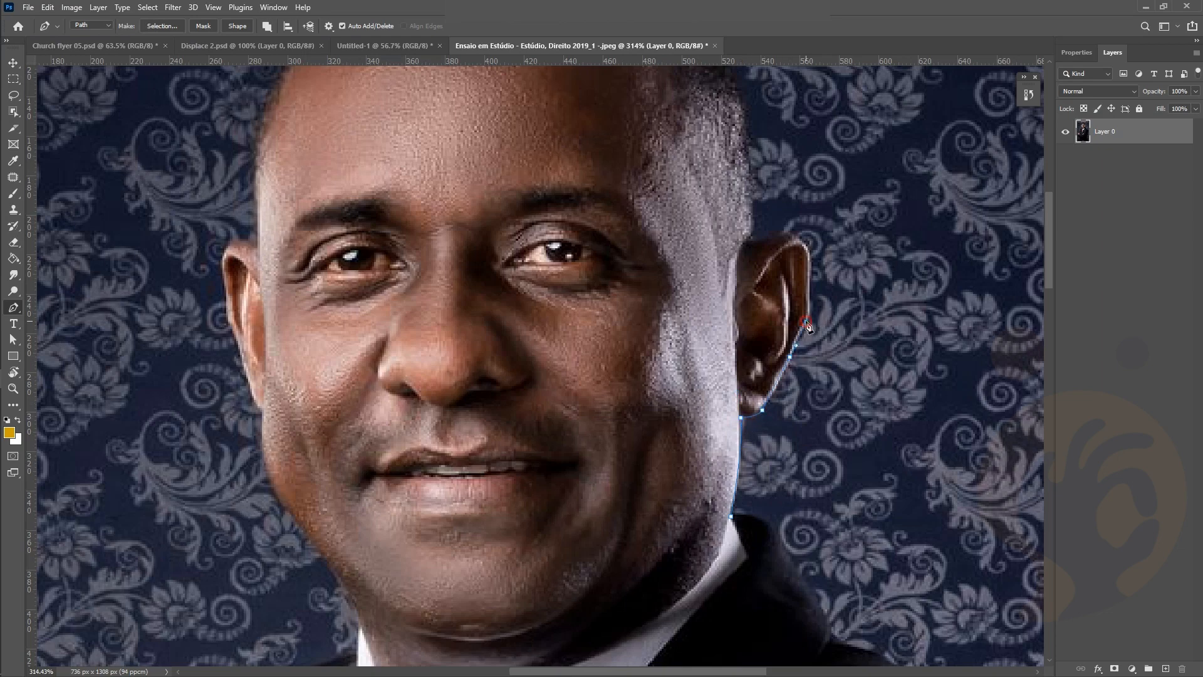
left_click(809, 272)
left_click_drag(789, 237, 750, 214)
left_click(754, 239)
scroll(750, 214, "up", 3)
left_click_drag(740, 271, 730, 247)
Curve the path over the crown, down the left side, around the left ear and jaw
left_click_drag(593, 136, 397, 134)
left_click_drag(309, 200, 291, 227)
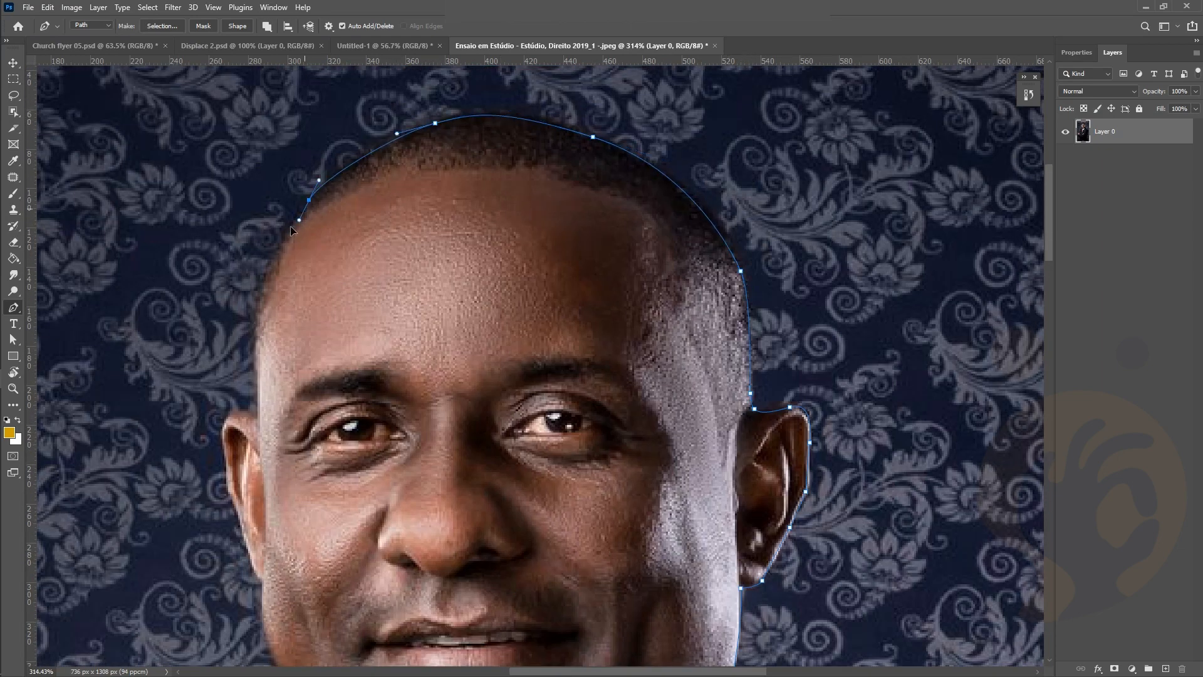
left_click_drag(257, 323, 258, 378)
left_click(257, 416)
scroll(223, 436, "up", 2)
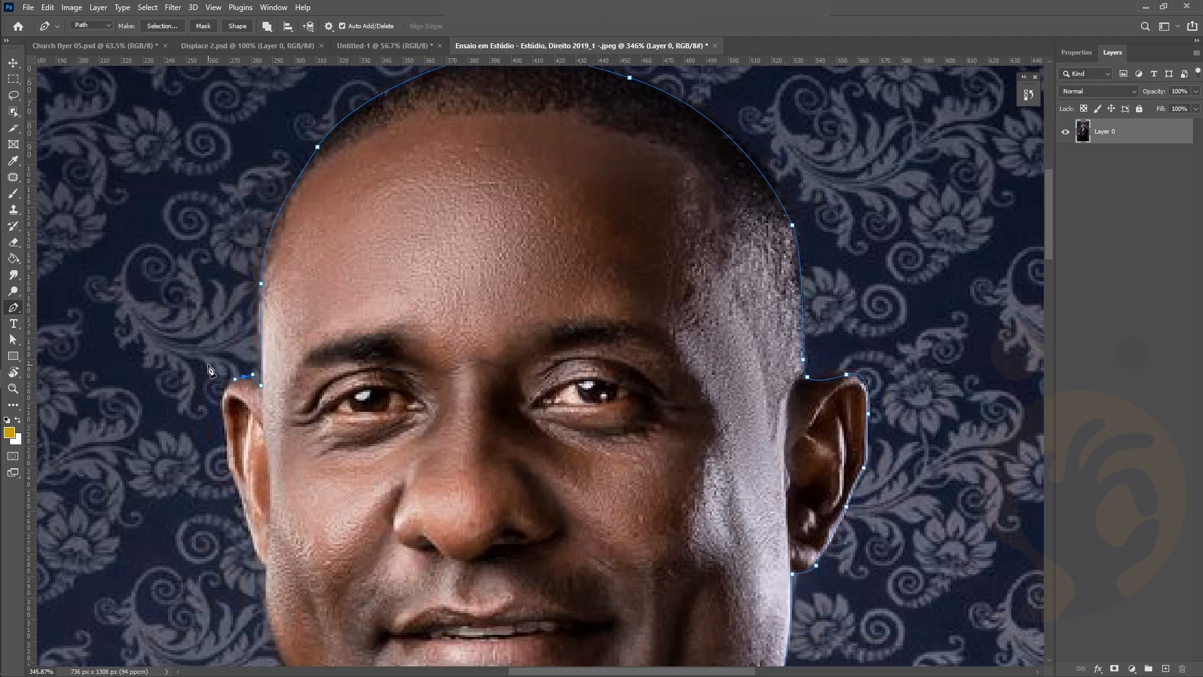
left_click_drag(229, 391, 243, 461)
left_click(249, 472)
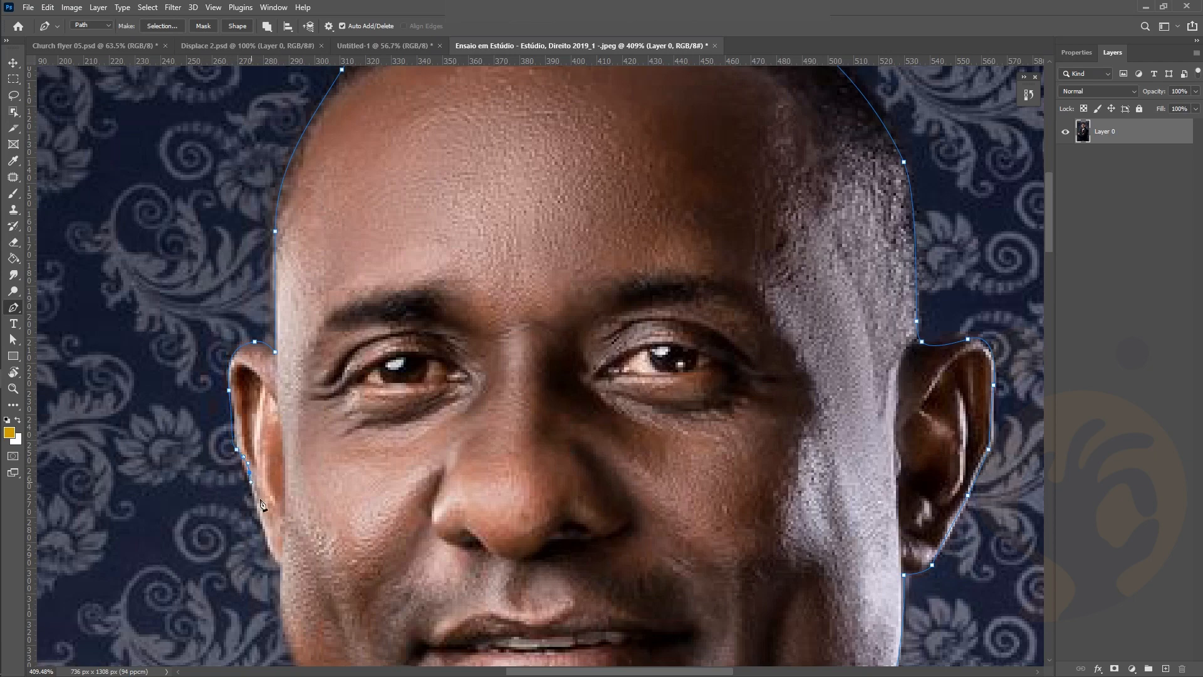
left_click_drag(264, 527, 286, 570)
scroll(285, 567, "down", 3)
left_click(278, 344, "alt")
left_click_drag(282, 365, 283, 371)
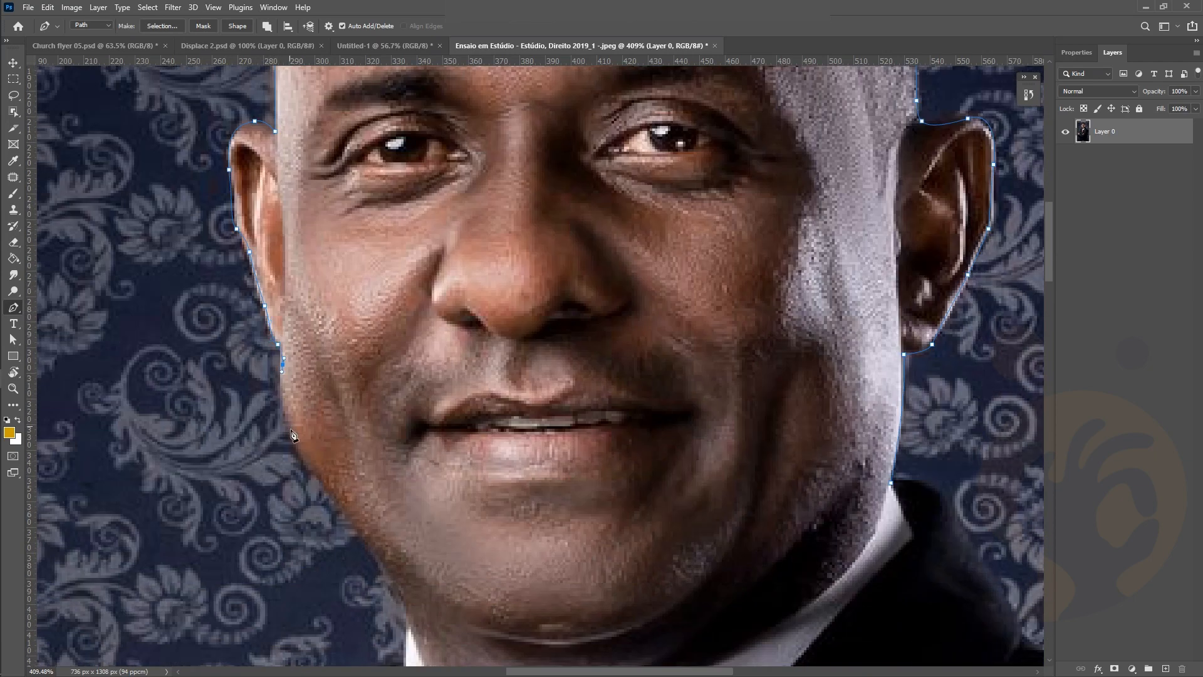
left_click_drag(290, 432, 299, 453)
left_click_drag(336, 498, 347, 510)
left_click_drag(396, 580, 401, 593)
Carry the path along the collar and shoulder, then around outside the photo's edges
scroll(401, 597, "down", 5)
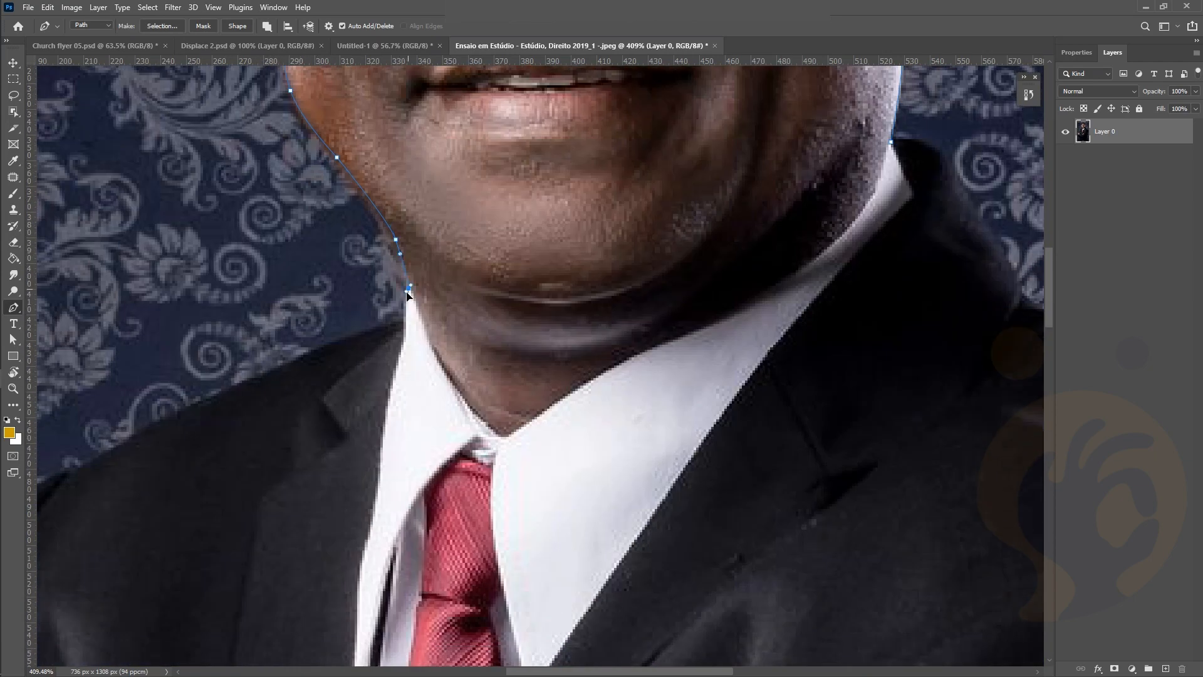
left_click_drag(407, 292, 406, 294)
left_click(407, 319)
left_click_drag(336, 342, 313, 353)
scroll(279, 374, "down", 7)
left_click_drag(178, 420, 133, 446)
scroll(134, 446, "down", 3)
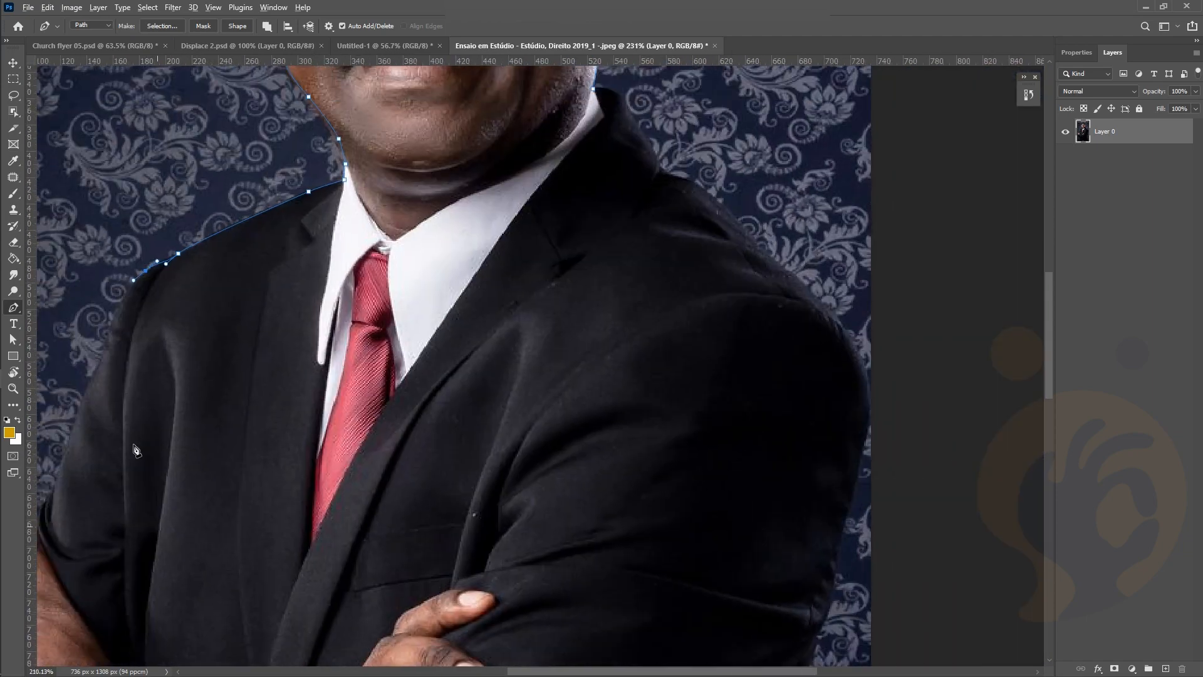
scroll(135, 448, "down", 2)
left_click(109, 378)
scroll(112, 361, "down", 3)
scroll(119, 236, "up", 8)
left_click(104, 165)
left_click(768, 164)
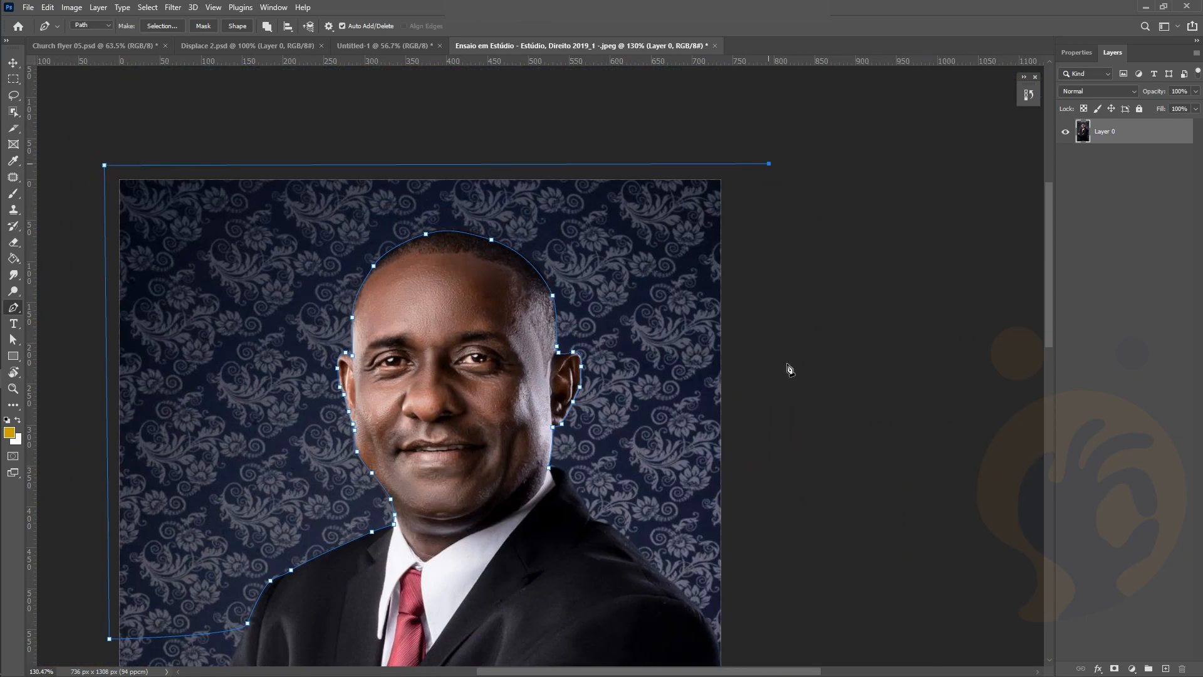
scroll(758, 624, "down", 2)
Trace the path back up the right shoulder toward the neck
left_click(727, 593)
left_click(718, 586)
left_click(690, 542)
left_click(647, 502)
left_click(626, 475)
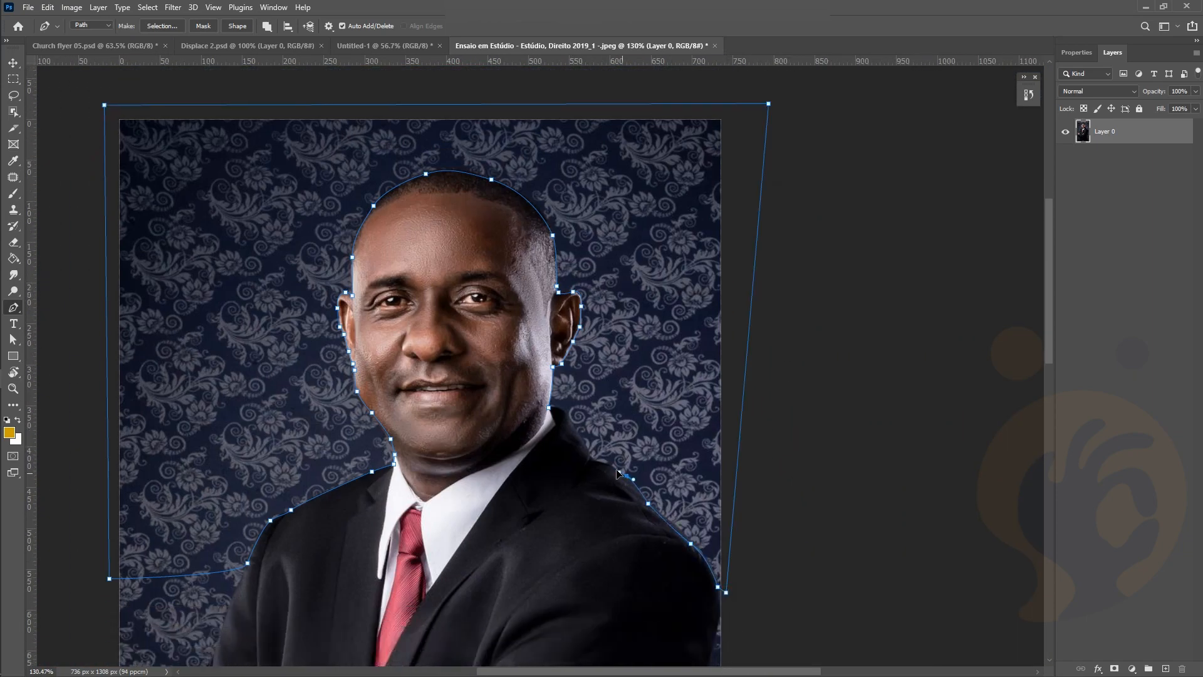
left_click(603, 461)
left_click(589, 448)
left_click(571, 420)
left_click(566, 413)
Close the path and bring up Make Selection with 0-pixel feather
scroll(566, 418, "up", 1)
scroll(566, 417, "up", 6)
left_click_drag(534, 446, 493, 439)
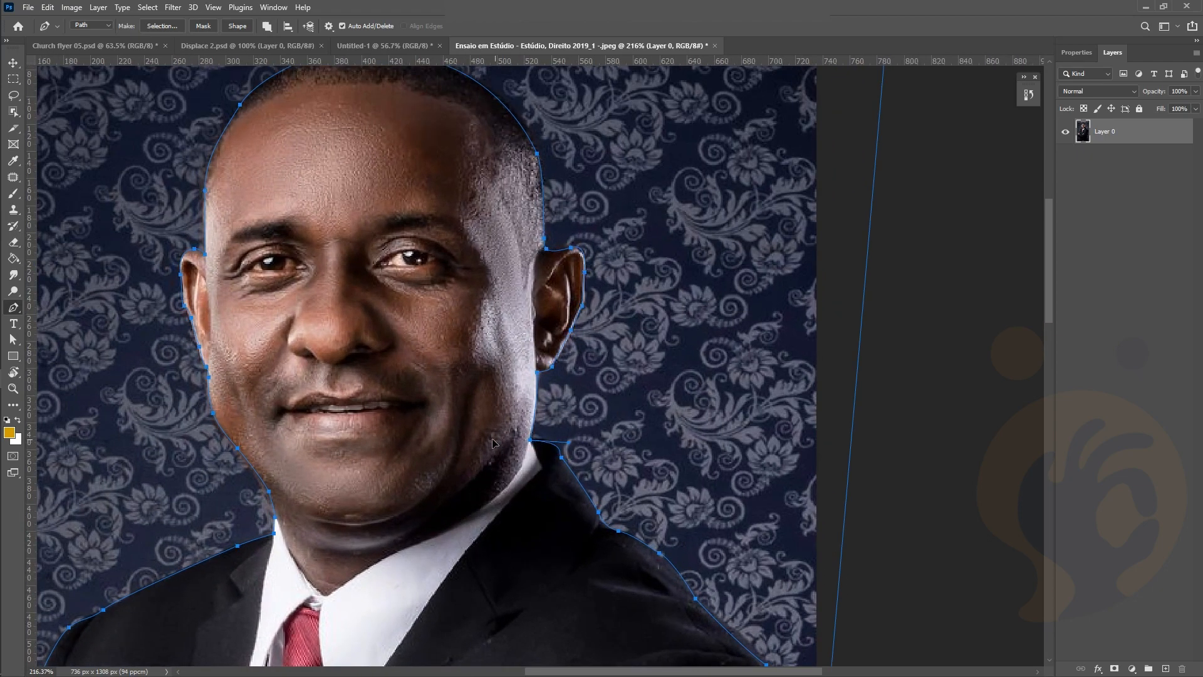
scroll(600, 339, "down", 4)
right_click(603, 342)
left_click(643, 398)
Cancel the Make Selection dialog and look over the traced path
left_click(666, 209)
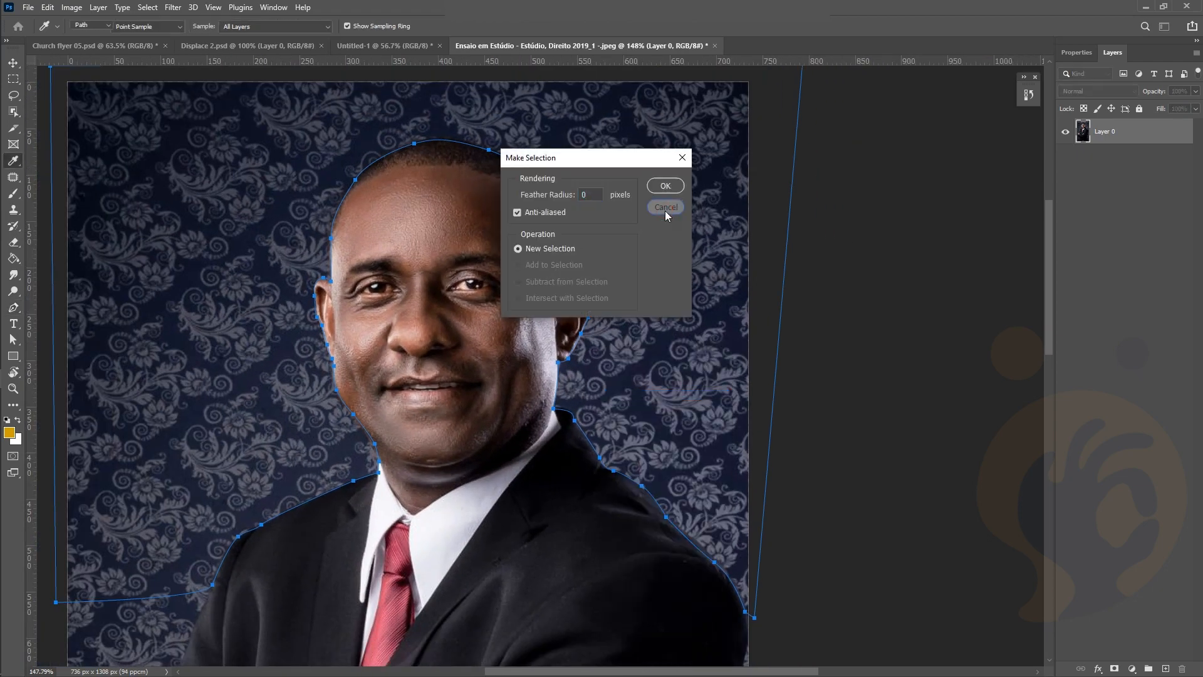
scroll(605, 376, "up", 2)
scroll(416, 421, "down", 3)
scroll(412, 421, "up", 3)
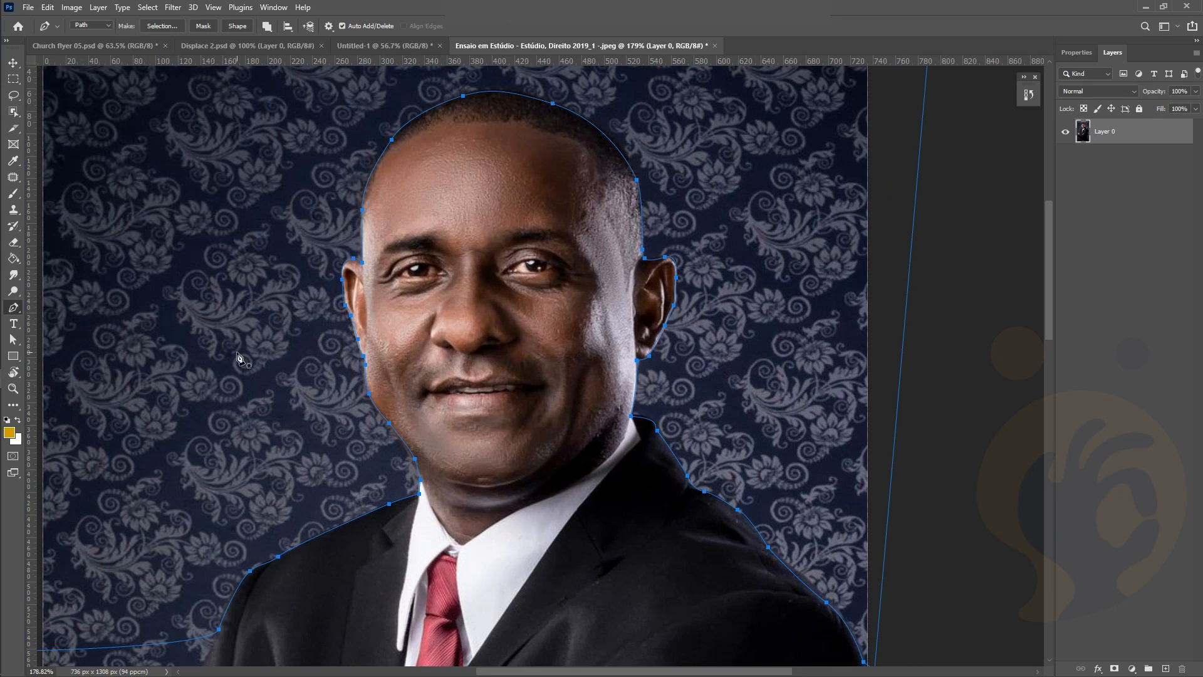
scroll(238, 353, "right", 3)
scroll(237, 354, "left", 4)
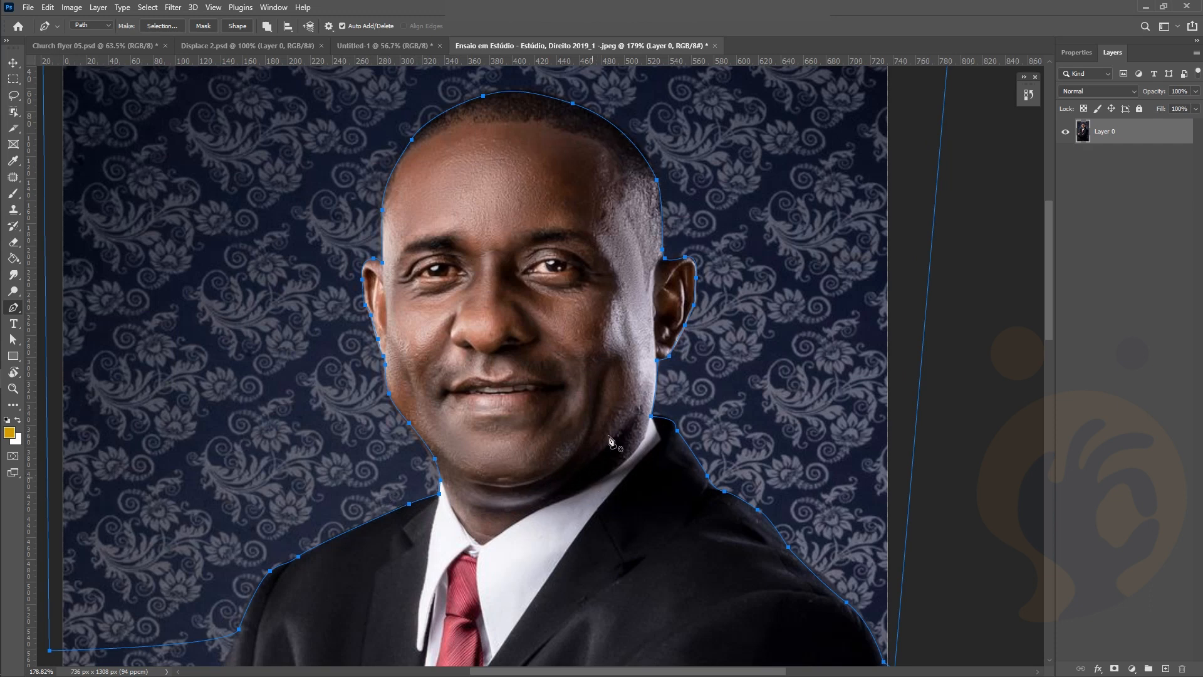
Turn the path into a 0-feather selection, invert it, delete the background, and deselect
right_click(674, 422)
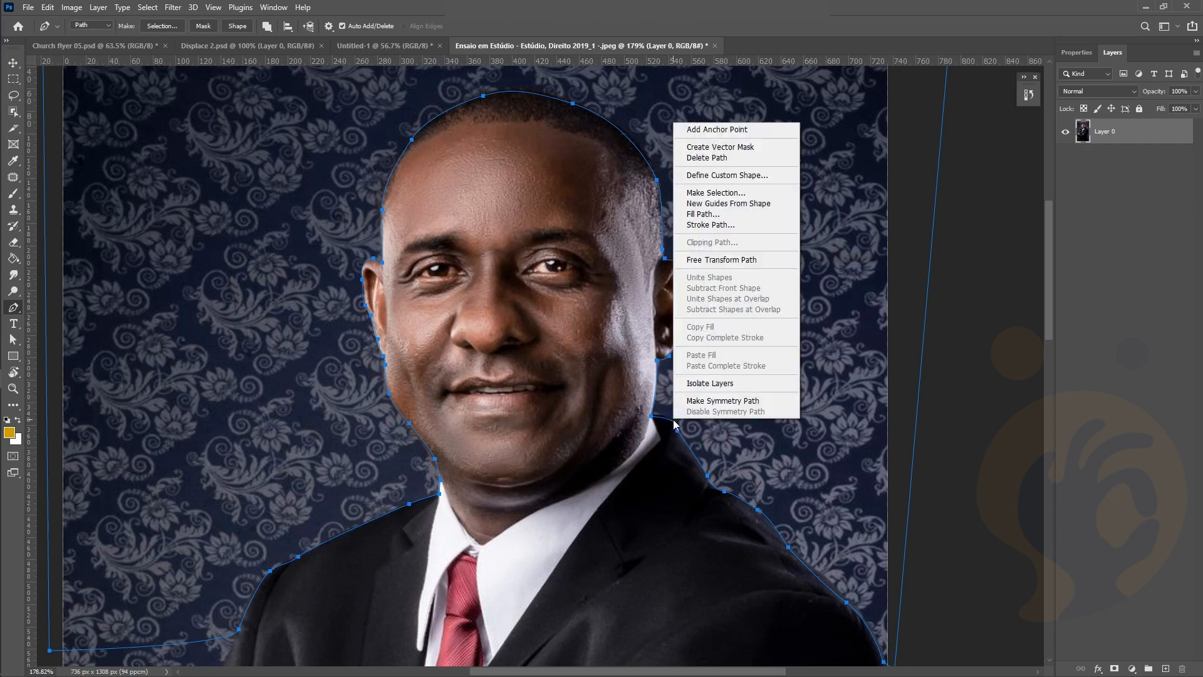
left_click(772, 192)
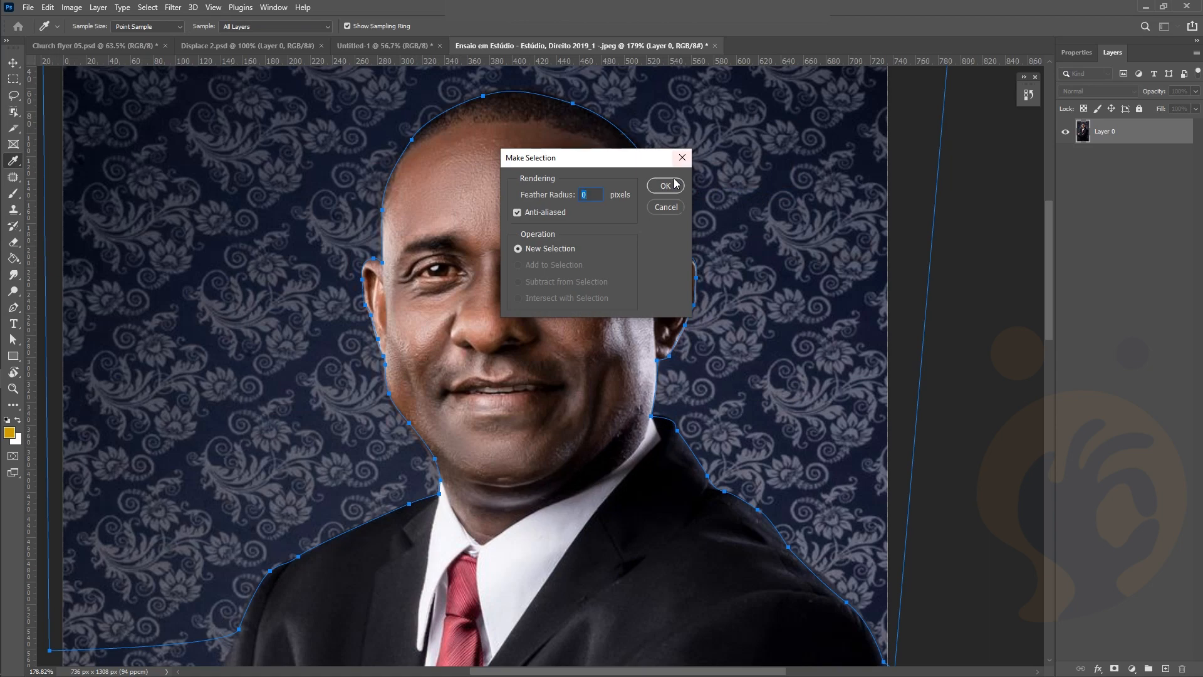
left_click(668, 186)
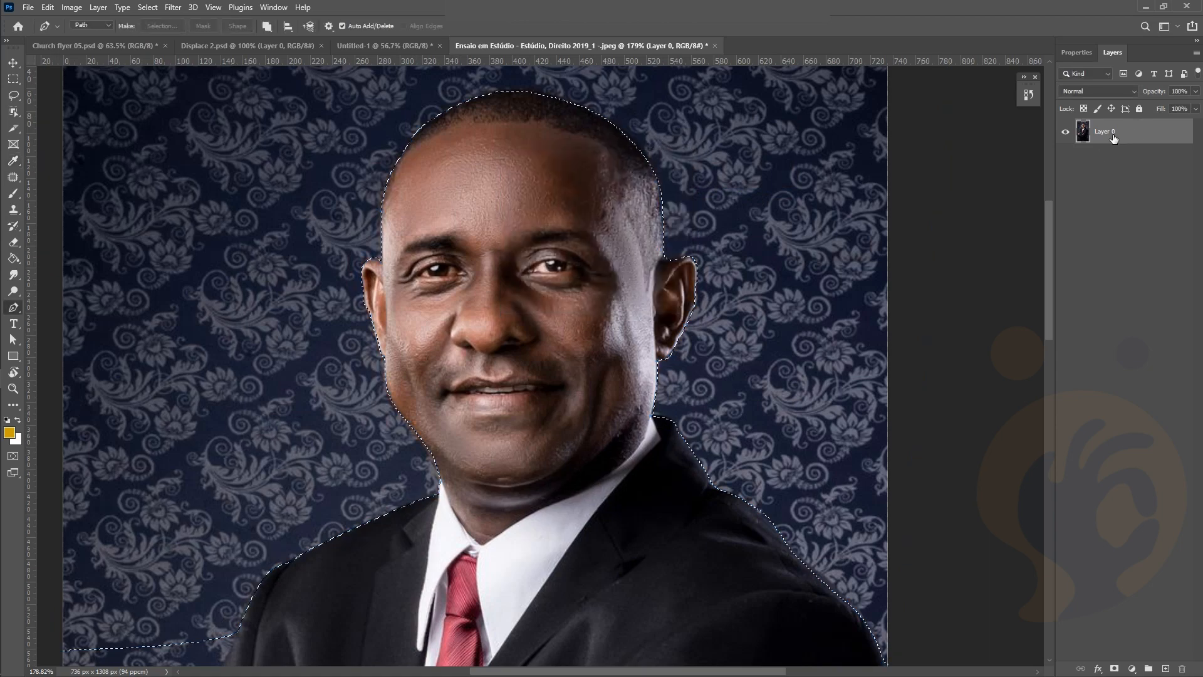
key("ctrl+shift+i")
key("Delete")
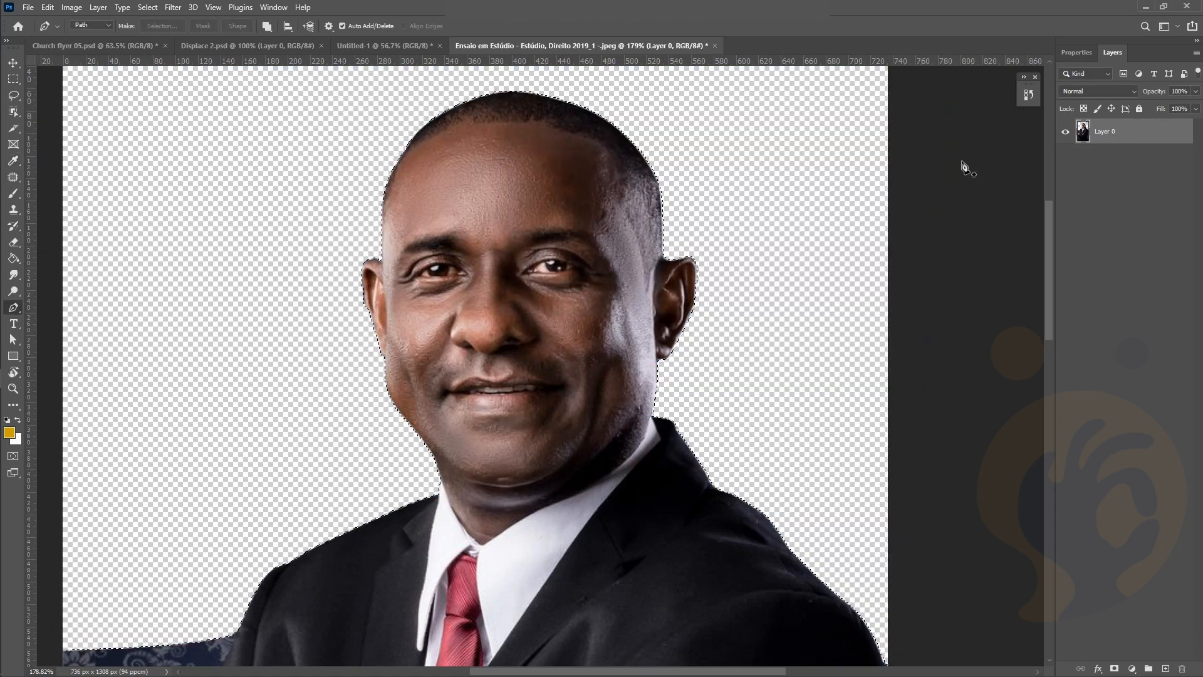
scroll(763, 235, "down", 2)
key("ctrl+d")
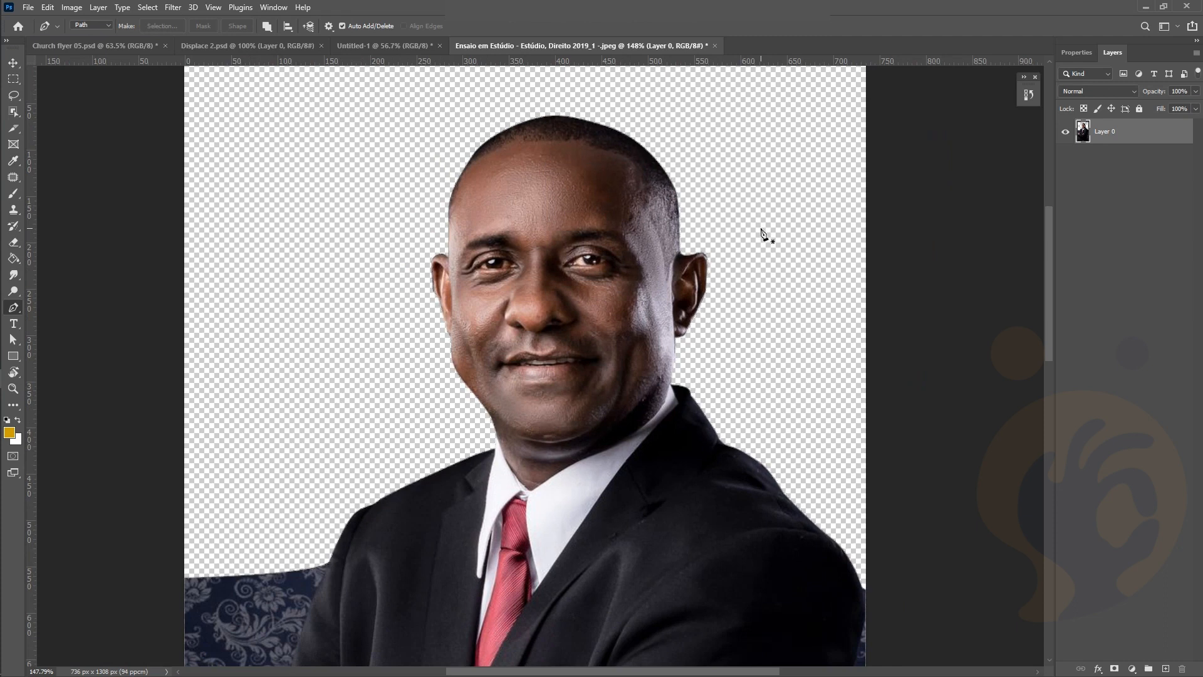
Zoom out to review the cutout and pick the Object Selection tool
scroll(764, 235, "down", 1)
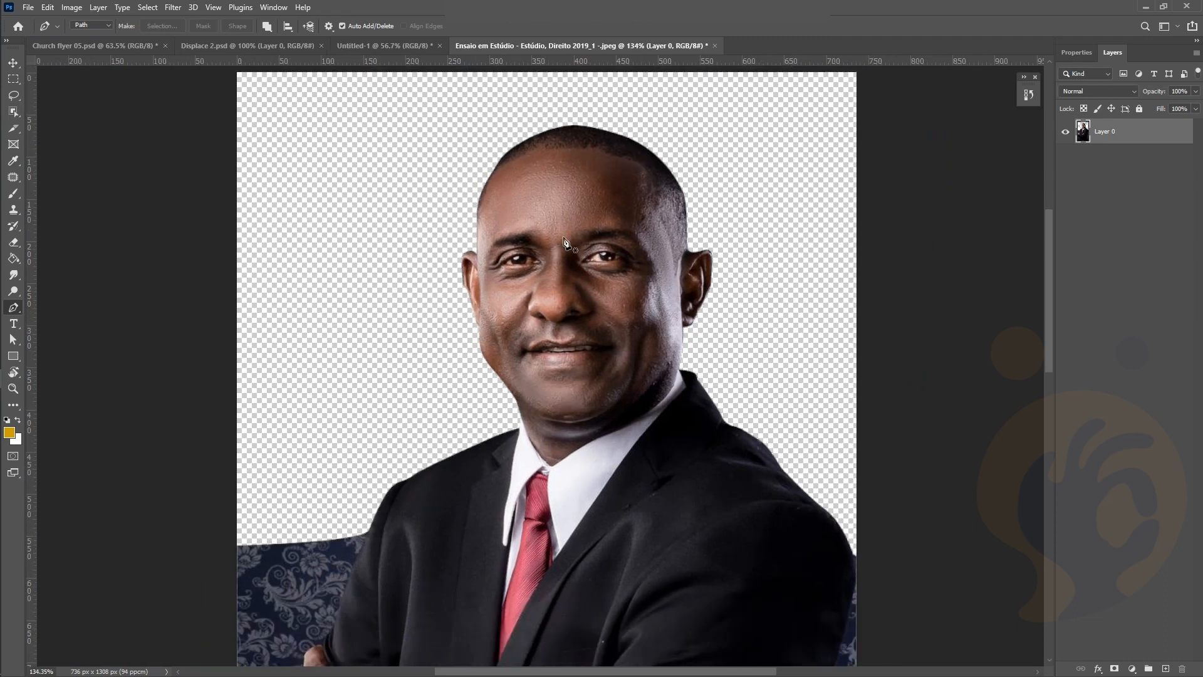
scroll(526, 382, "down", 2)
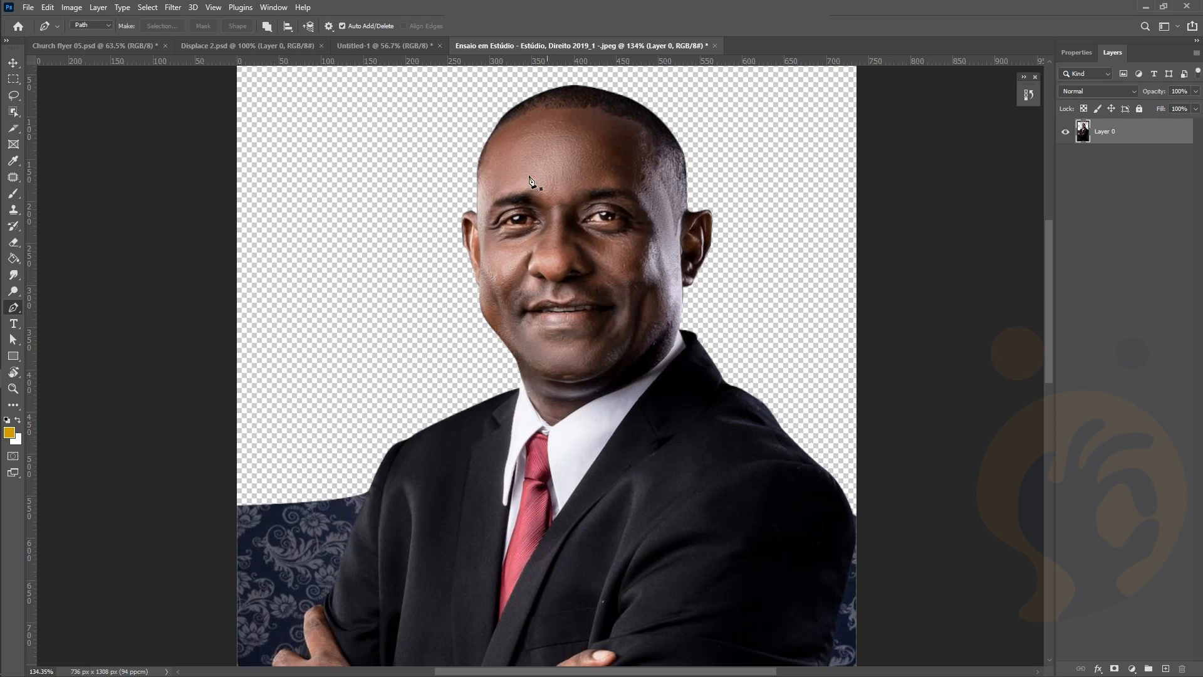
scroll(498, 298, "down", 3)
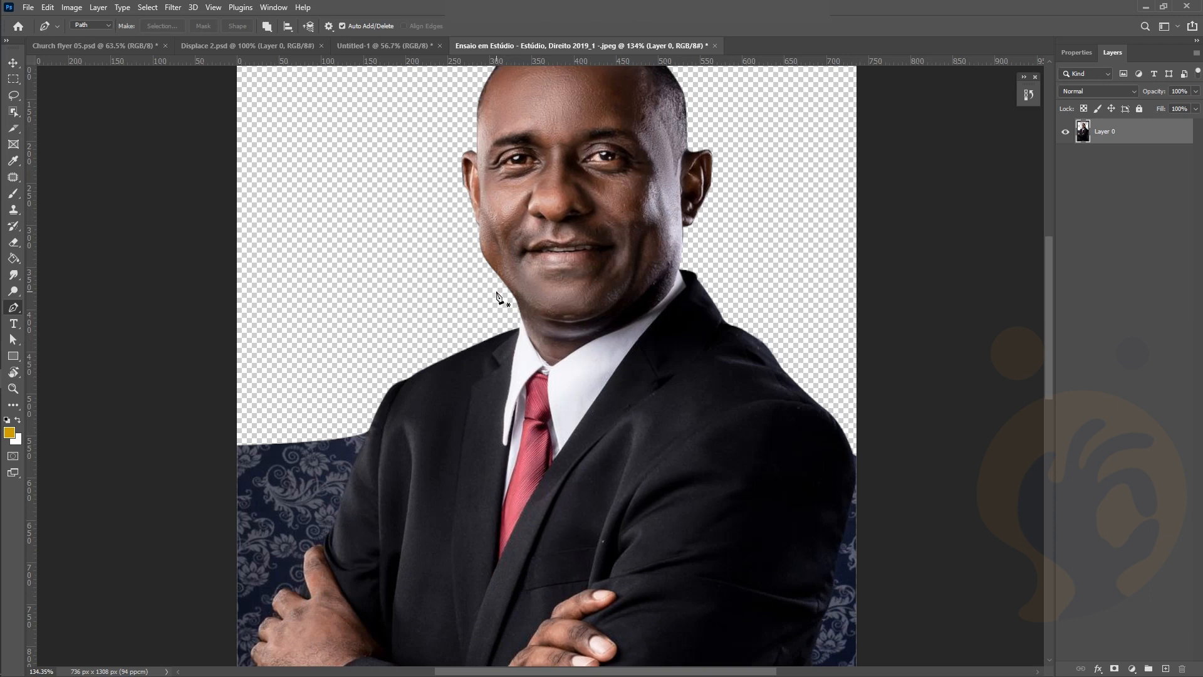
scroll(443, 363, "down", 2)
scroll(443, 362, "down", 3, "alt")
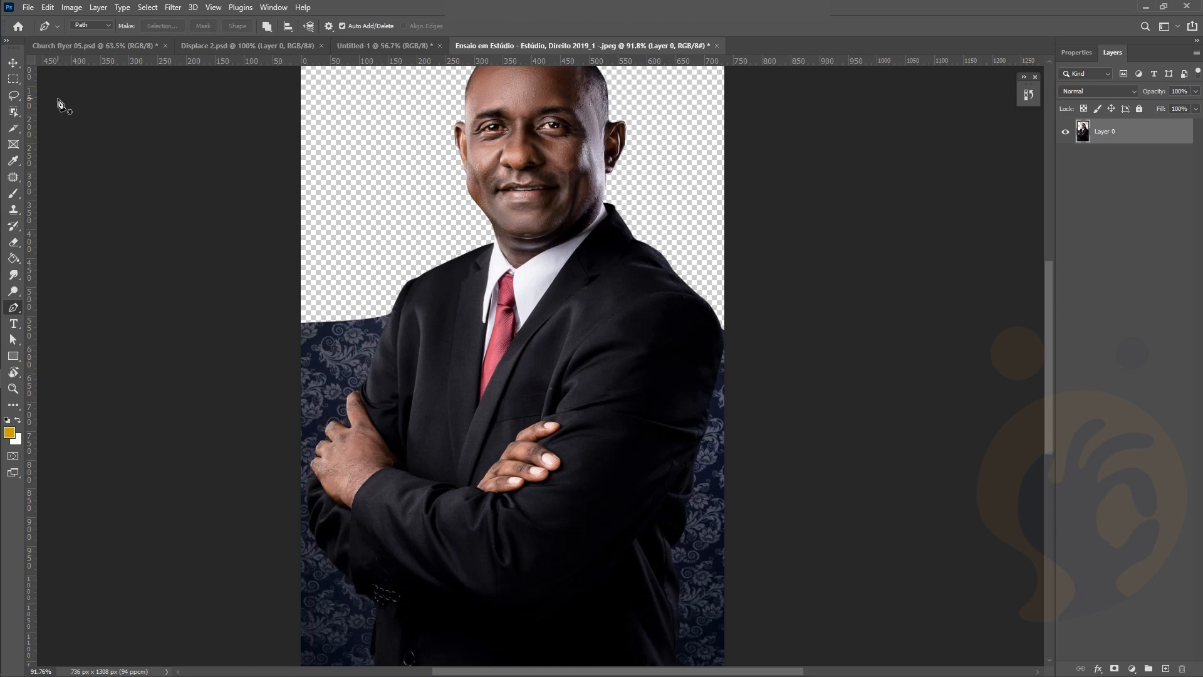
left_click(13, 112)
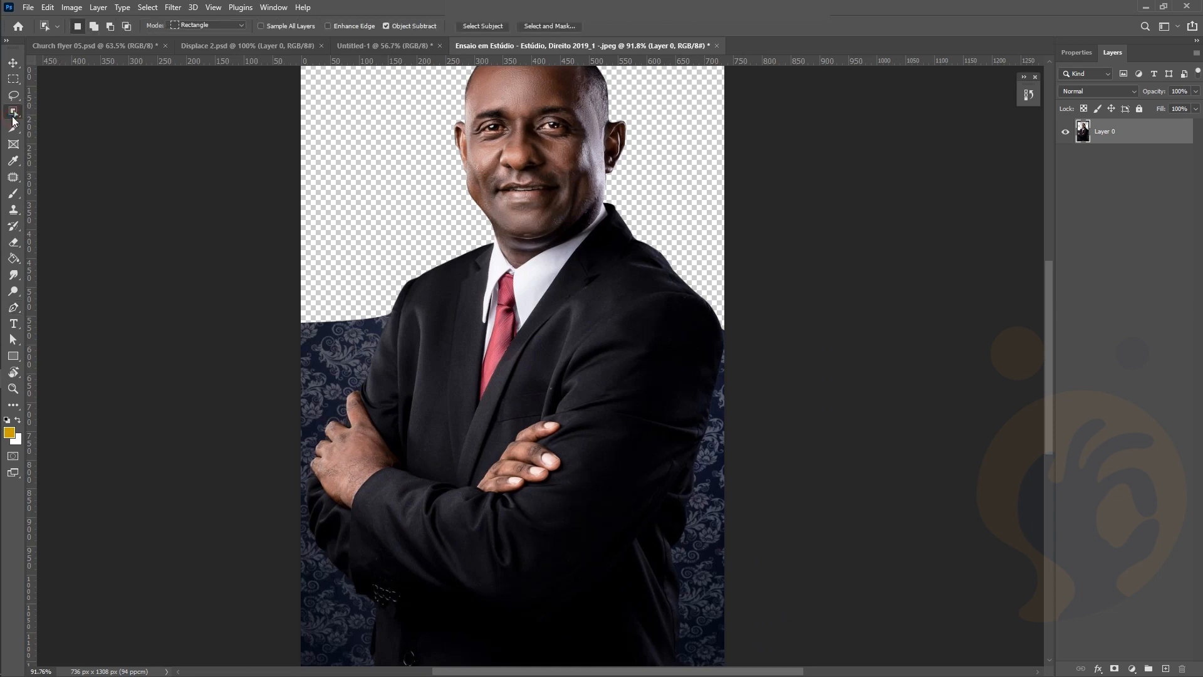
Select Subject, copy the man to Layer 1, and delete Layer 0
left_click(486, 27)
key("ctrl+j")
scroll(722, 301, "up", 3)
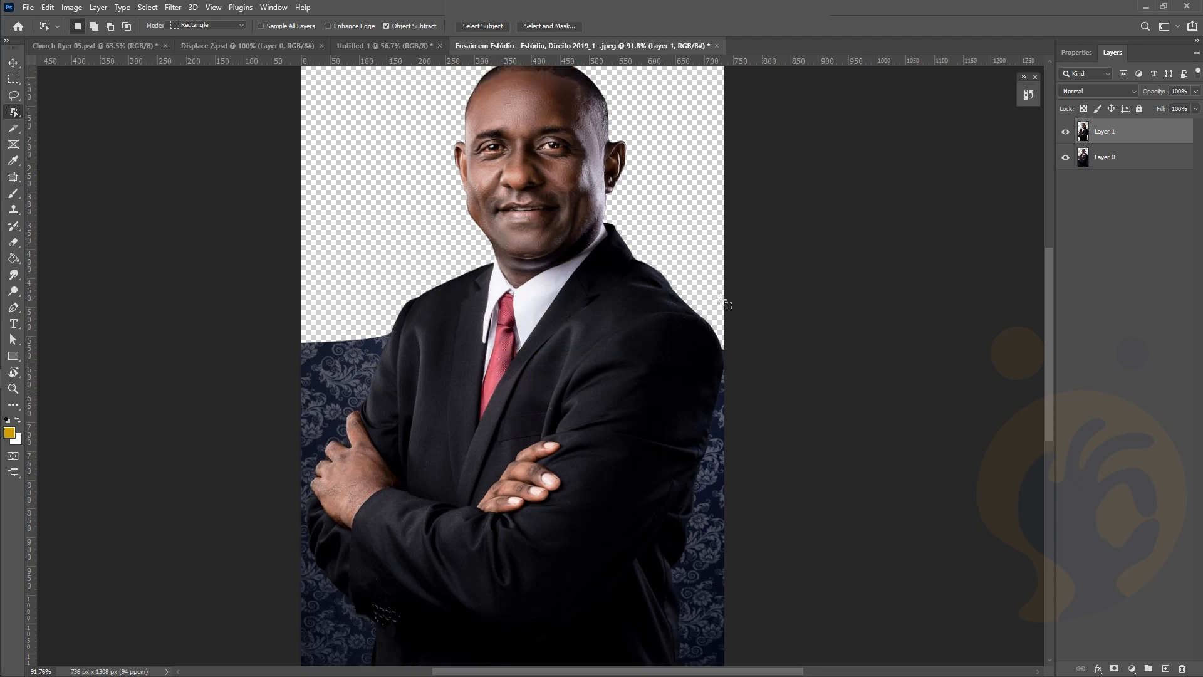
scroll(722, 301, "down", 2)
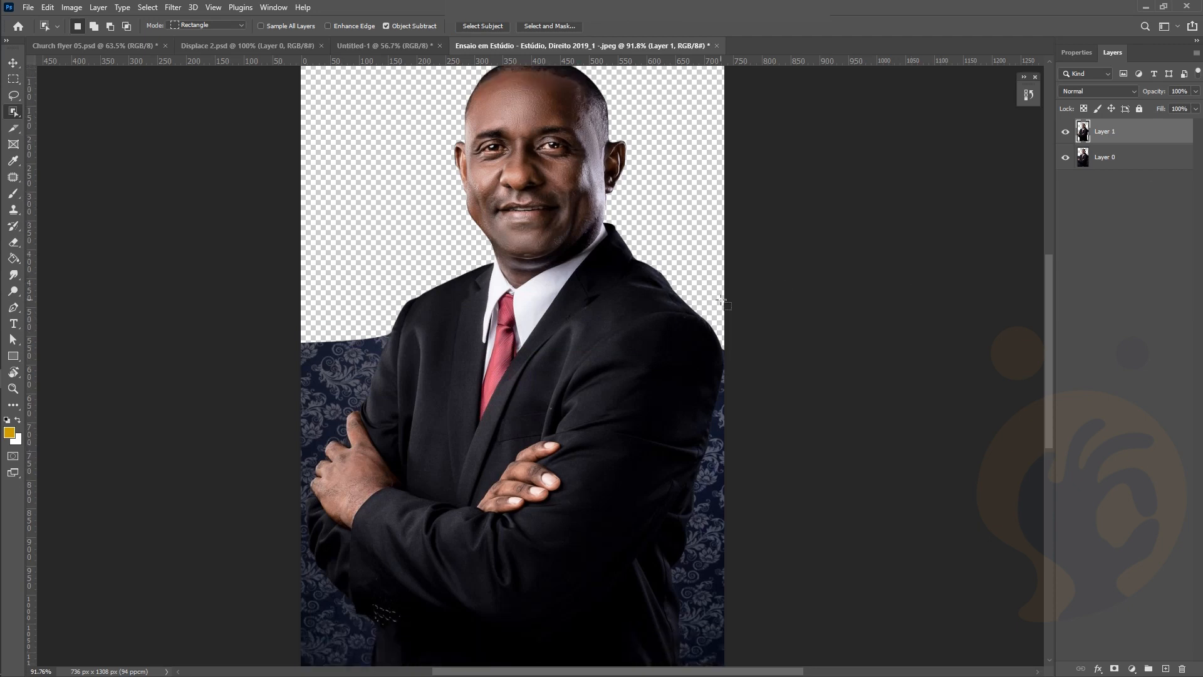
left_click(1118, 161)
key("Delete")
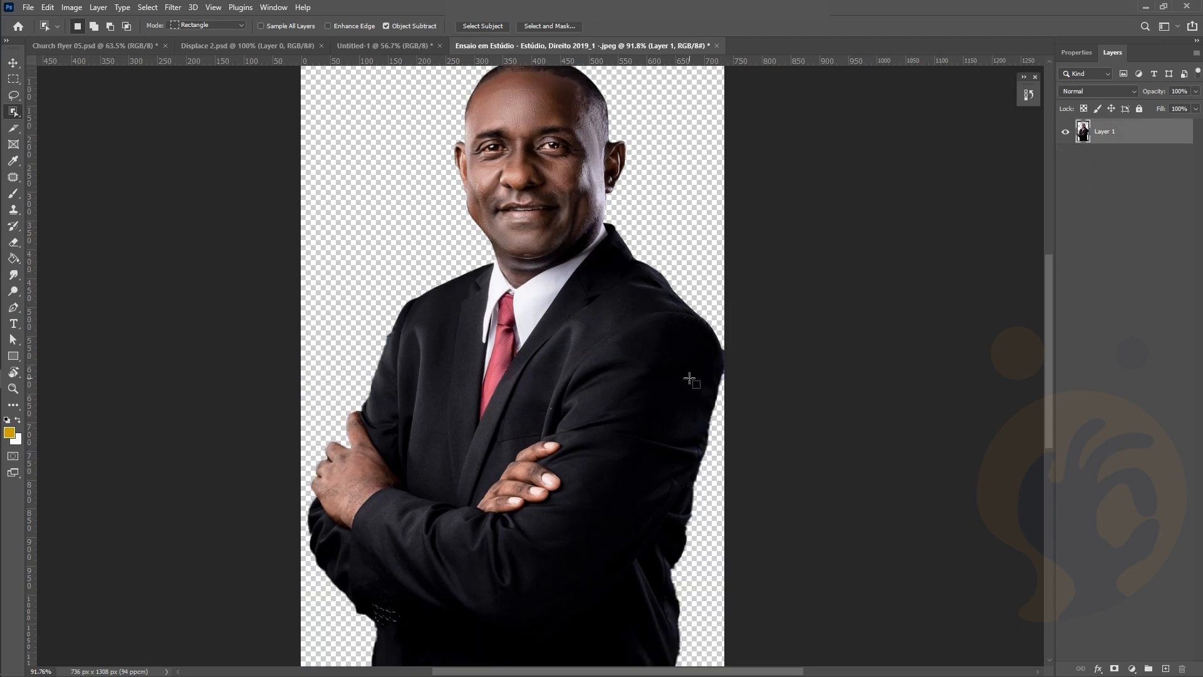
Inspect the cutout on transparency and switch to the Move tool
scroll(737, 358, "up", 2)
scroll(535, 457, "up", 2)
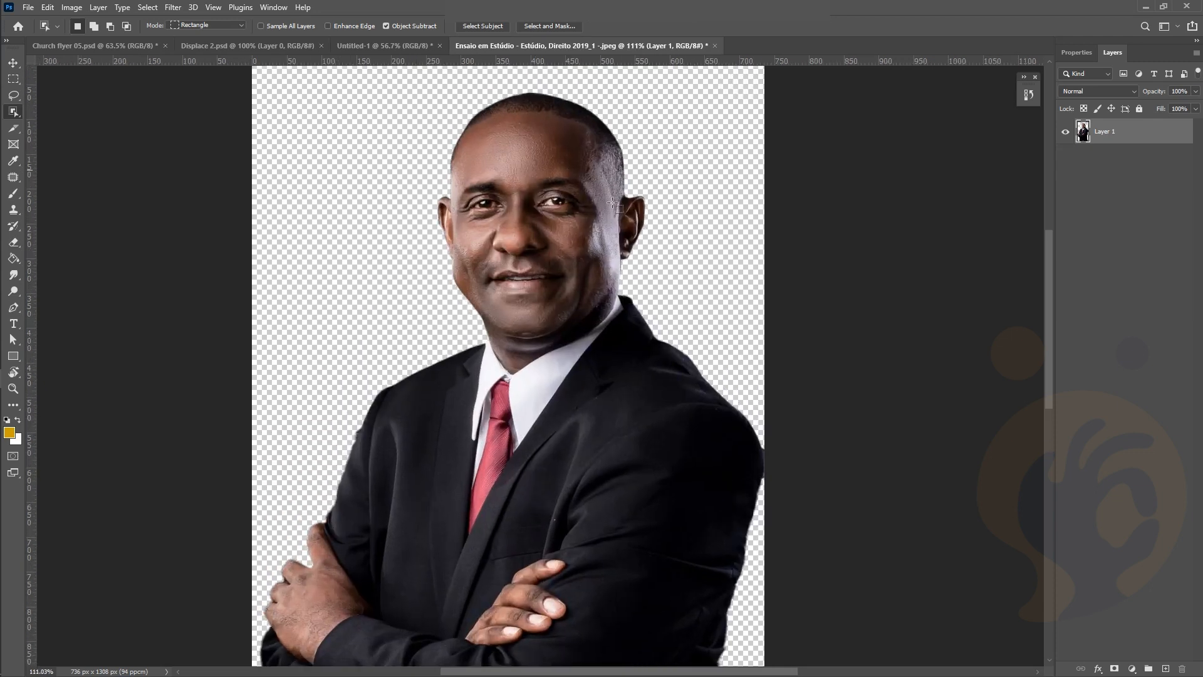
scroll(516, 344, "down", 2)
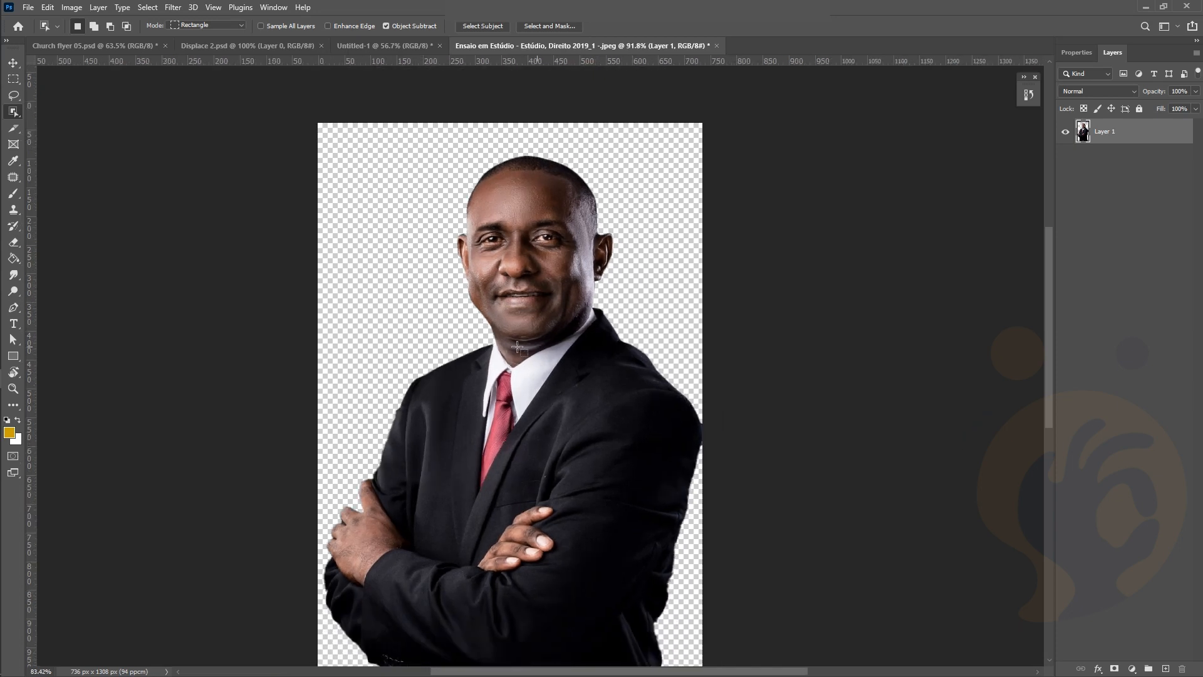
scroll(516, 344, "down", 1)
scroll(528, 182, "down", 2)
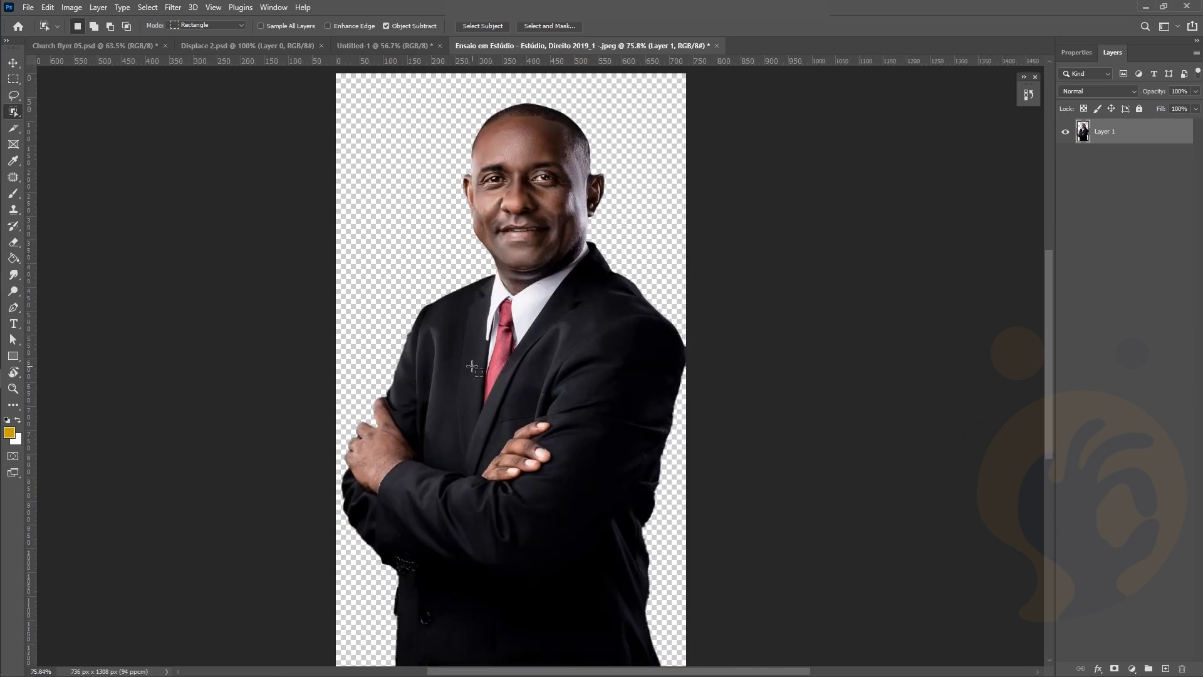
scroll(508, 575, "down", 2)
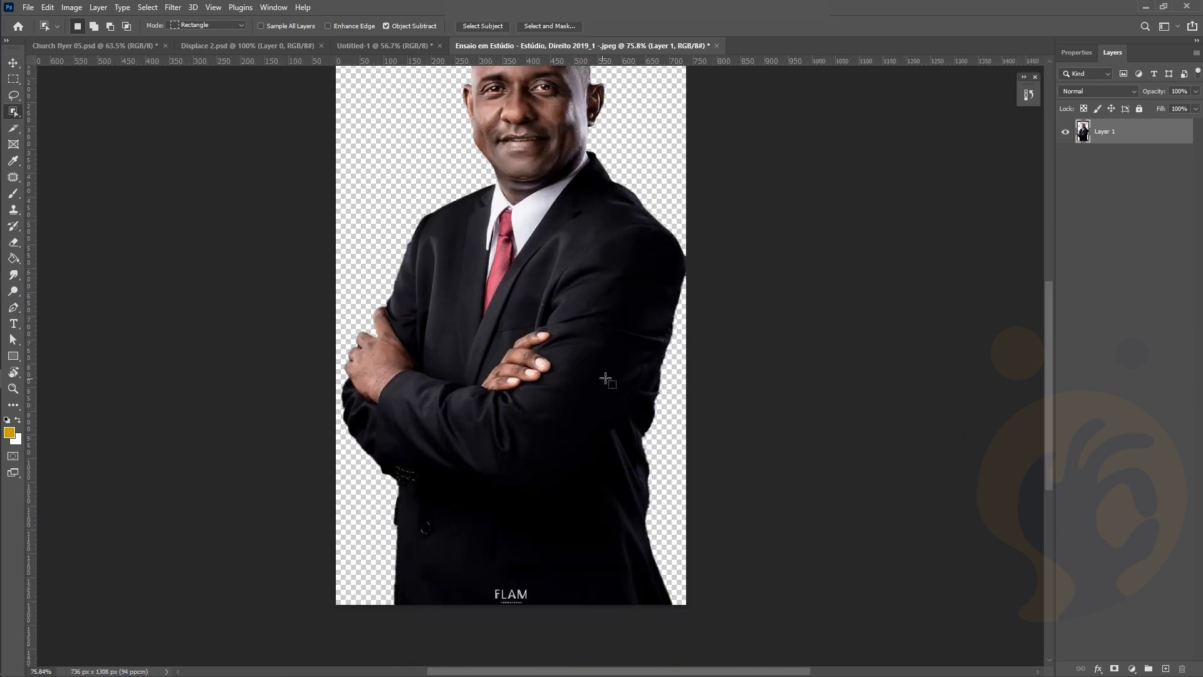
scroll(507, 432, "up", 1)
scroll(506, 433, "up", 1)
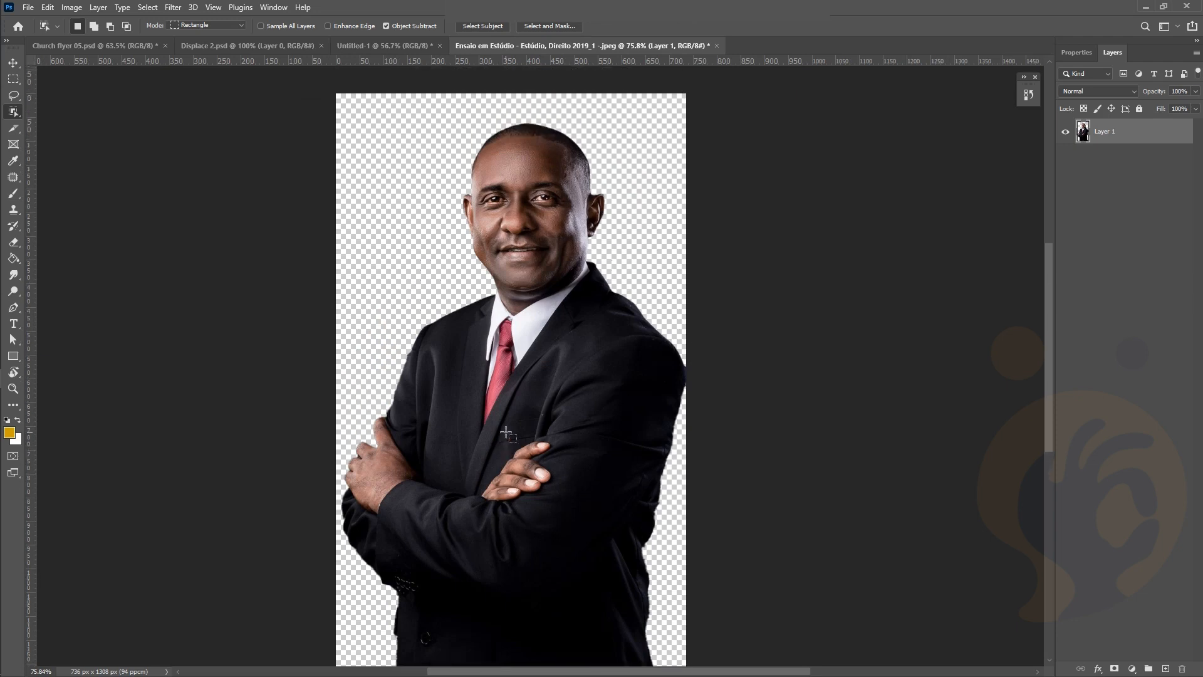
left_click(13, 63)
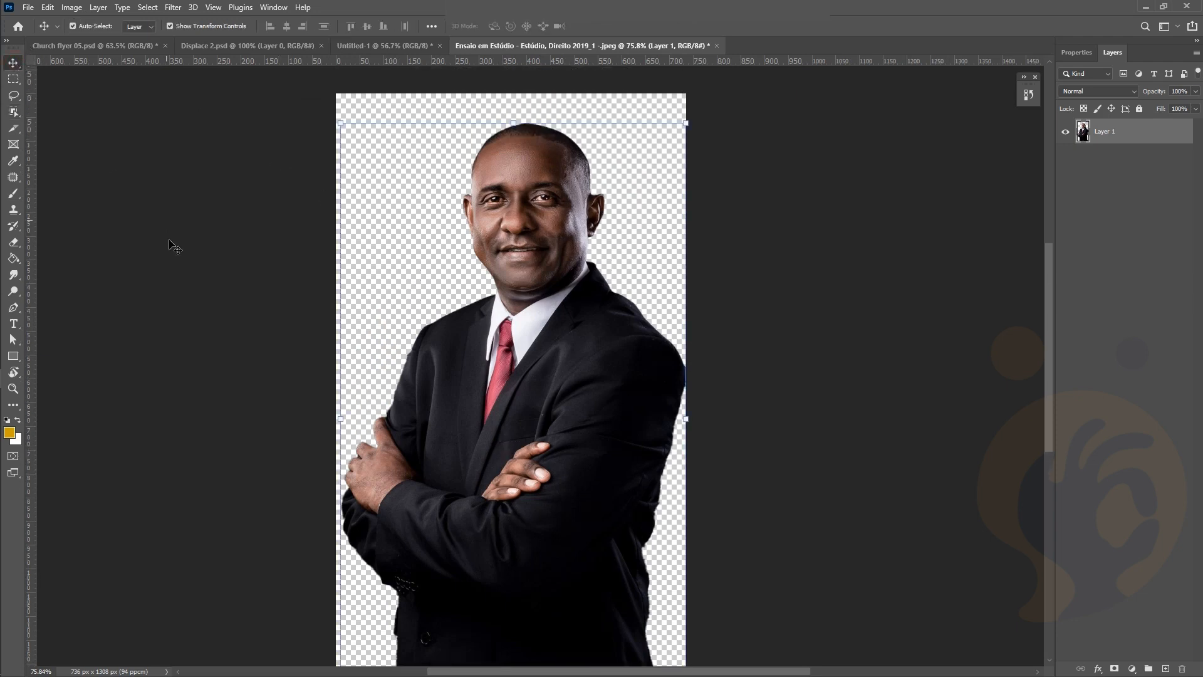
left_click(191, 310)
left_click(810, 244)
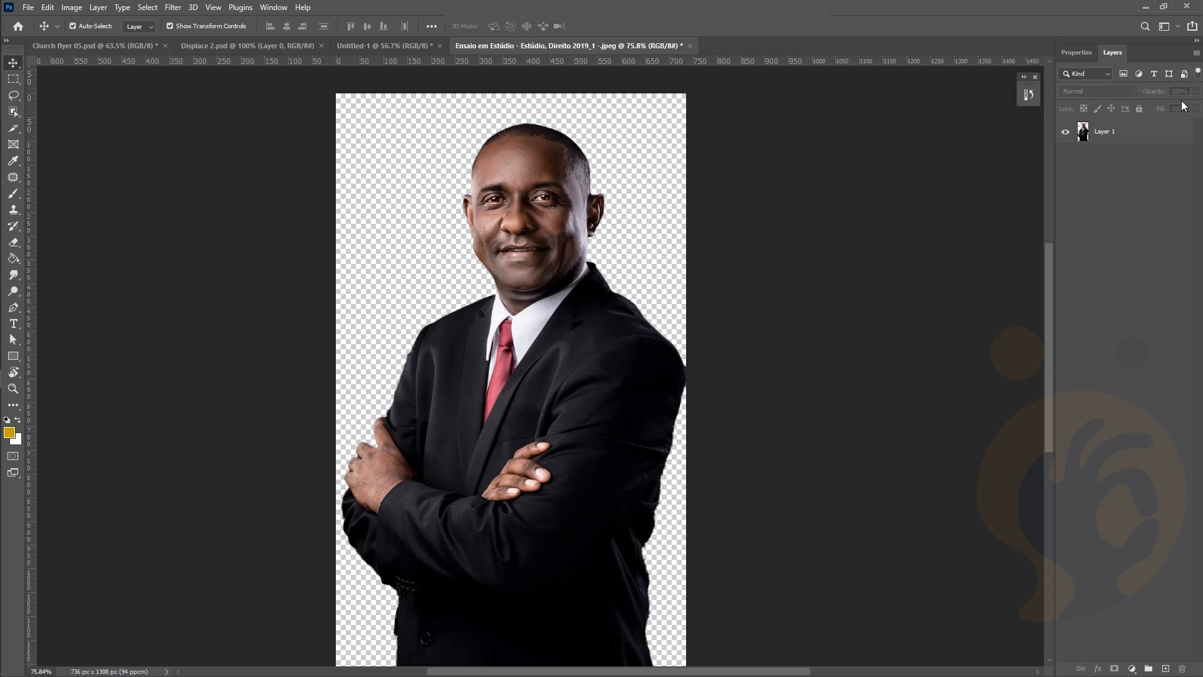
Bring Layer 1 into Untitled-1 and scale it to the artboard's bottom-right corner
left_click_drag(1150, 136, 856, 439)
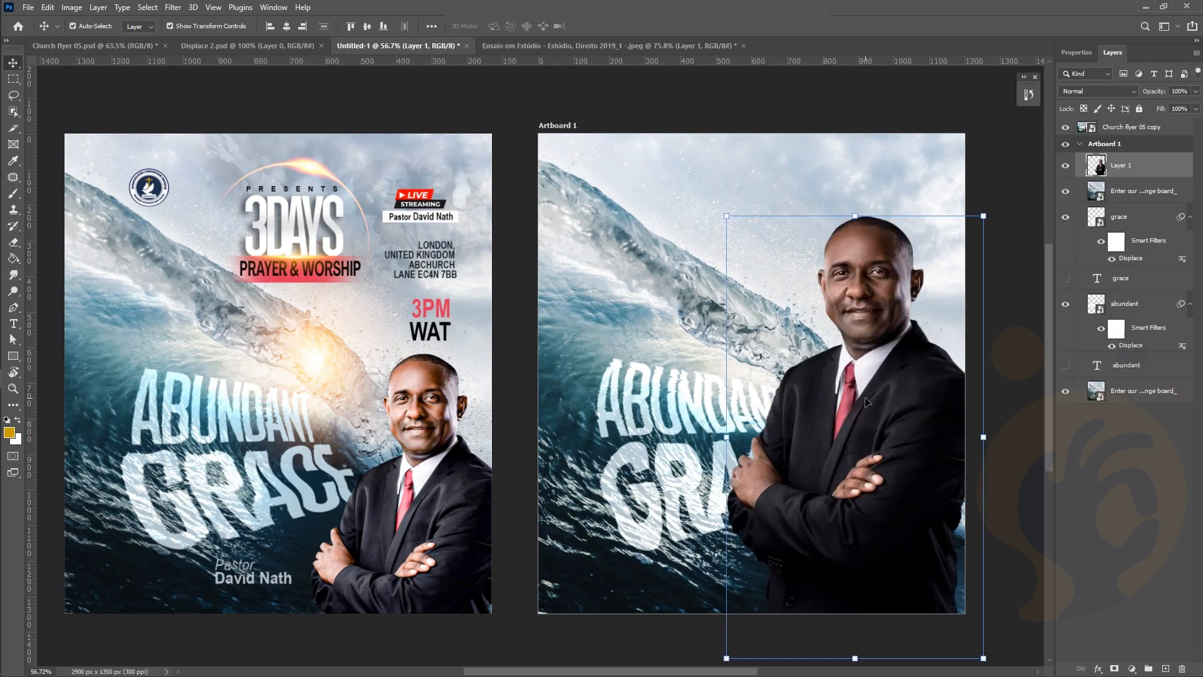
scroll(865, 371, "down", 1)
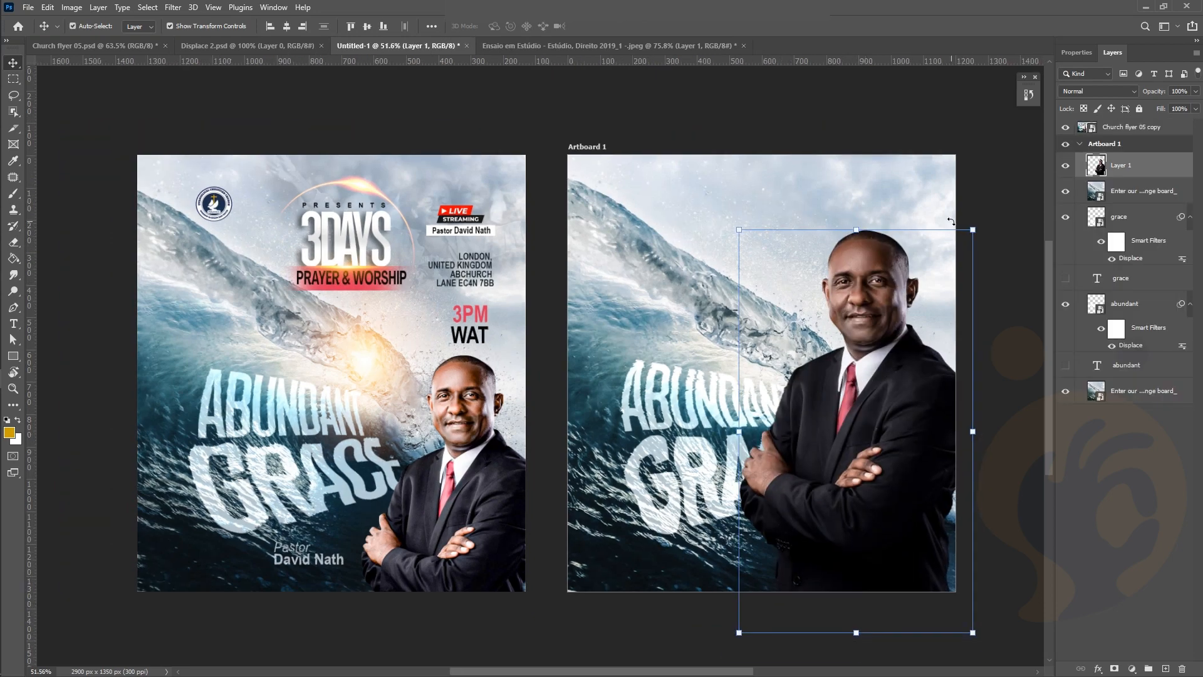
left_click_drag(972, 228, 890, 370)
left_click_drag(828, 499, 894, 486)
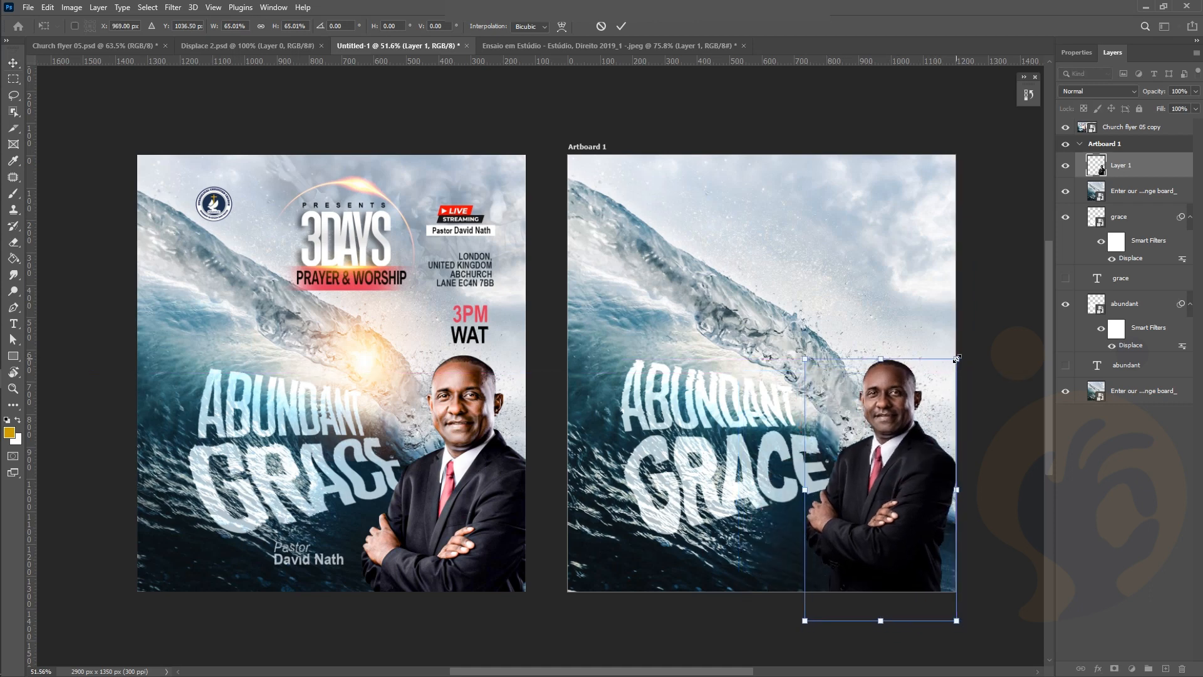
left_click_drag(956, 359, 980, 332)
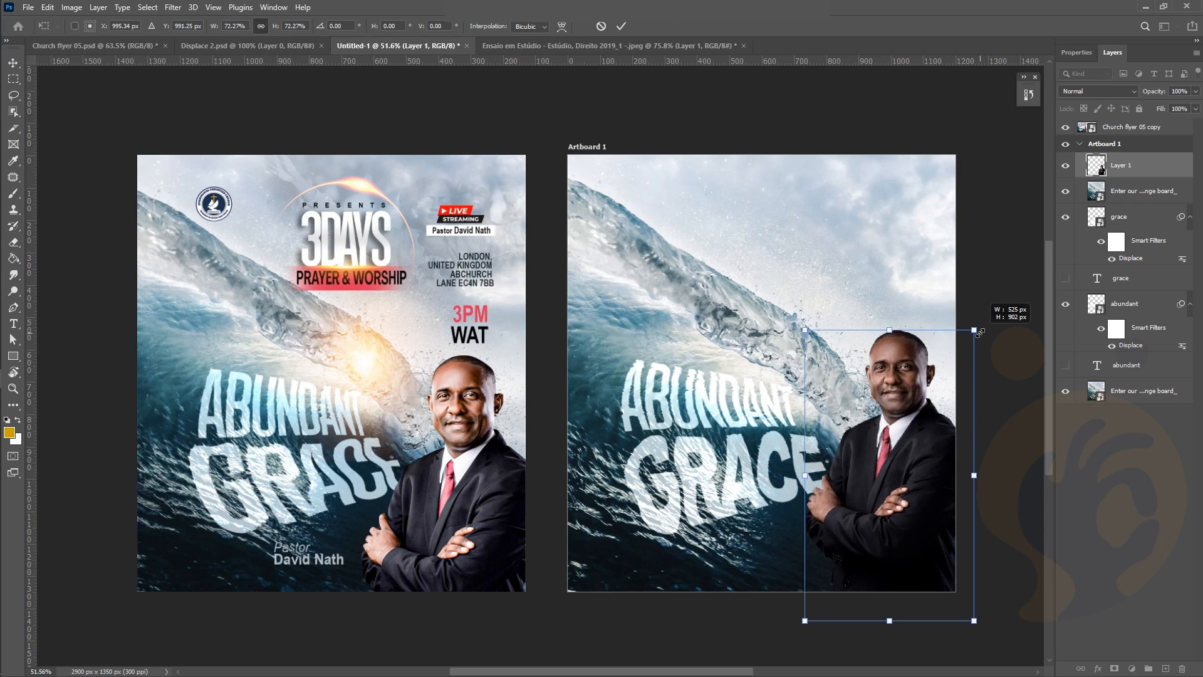
left_click_drag(902, 464, 893, 475)
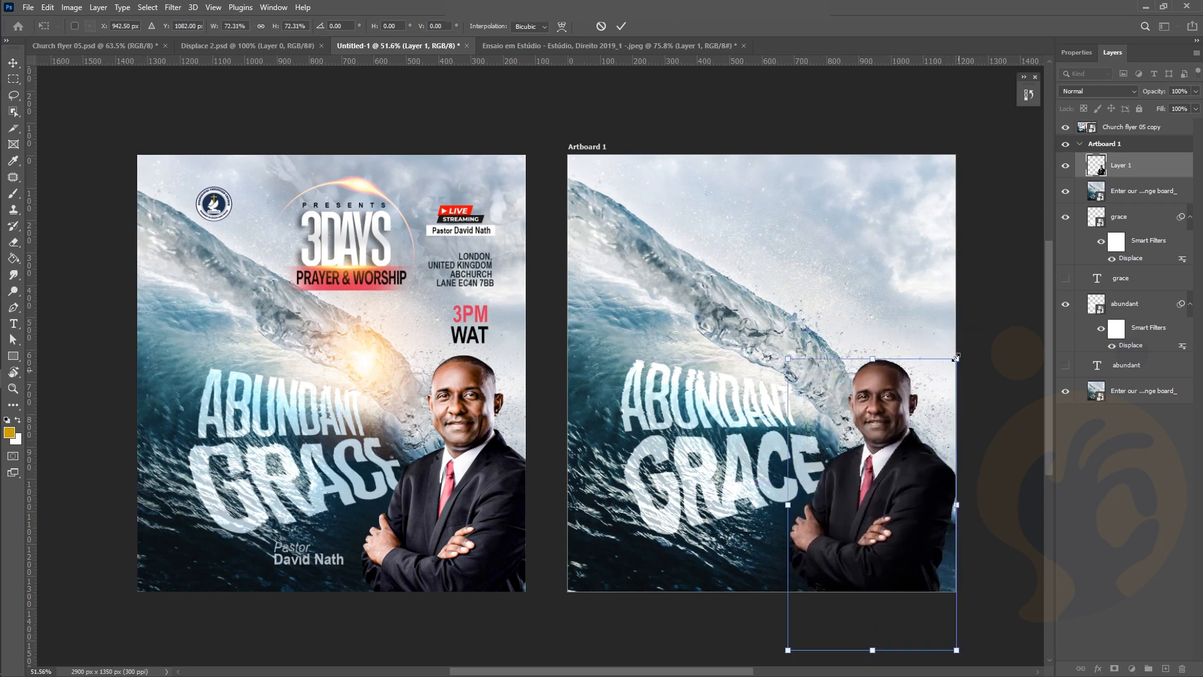
left_click_drag(967, 339, 971, 338)
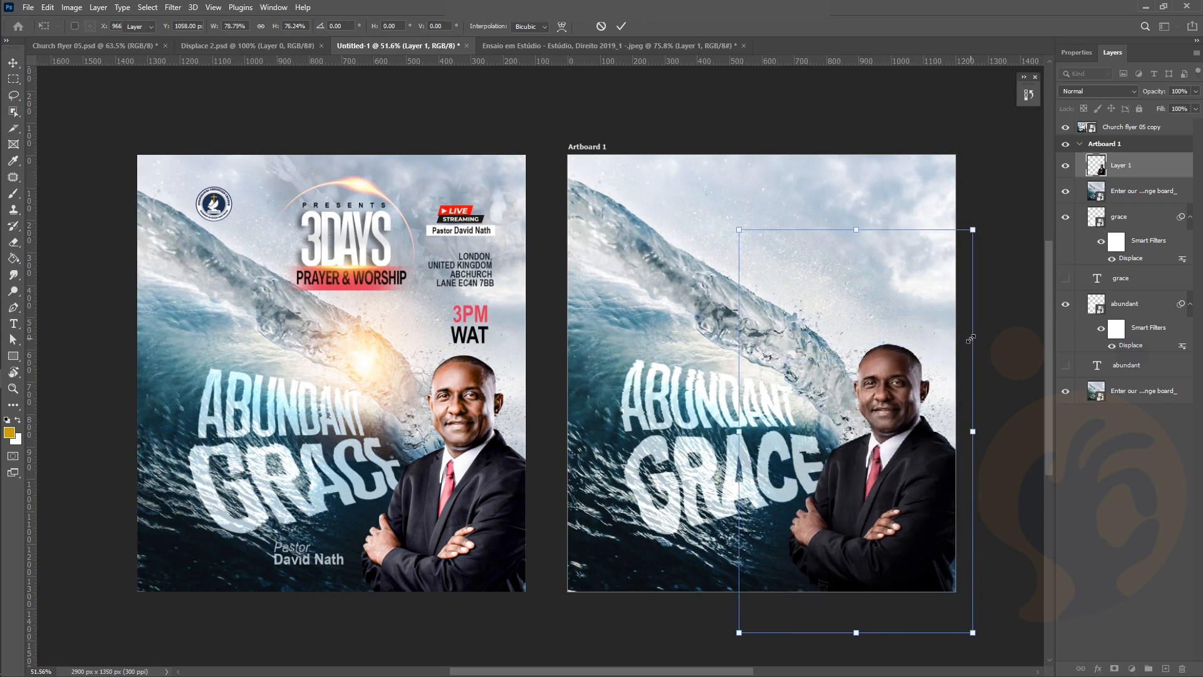
left_click(982, 259)
left_click(983, 258)
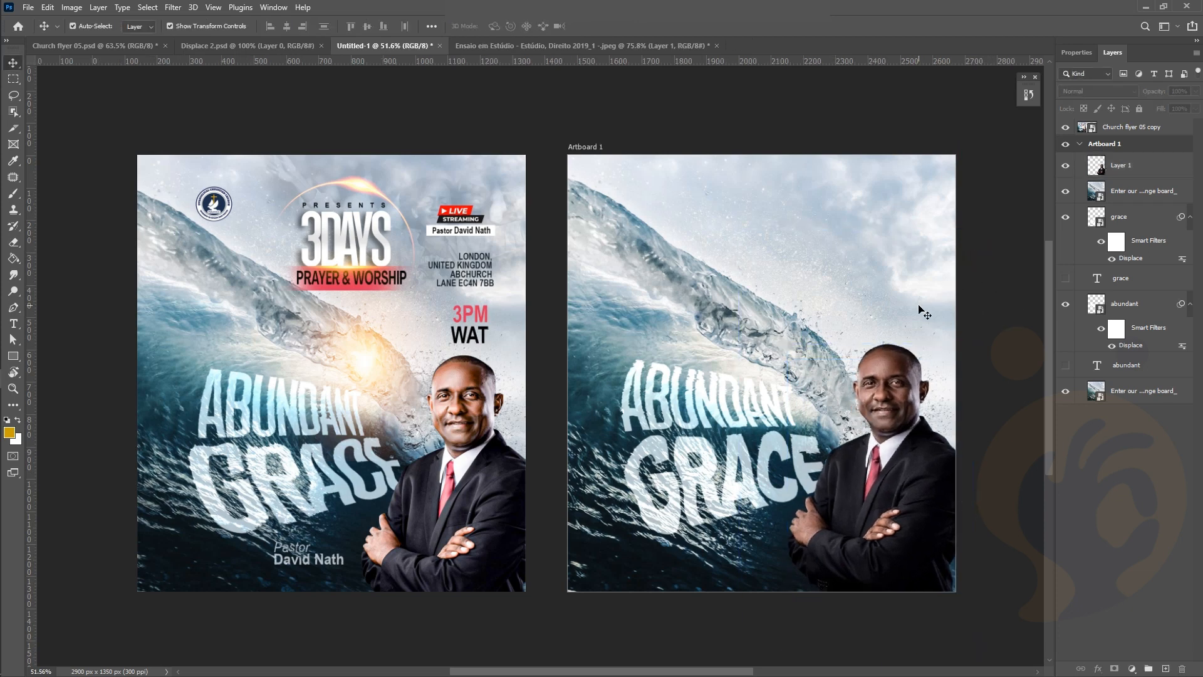
Reselect the man's layer and open the Filter menu
scroll(946, 416, "right", 2)
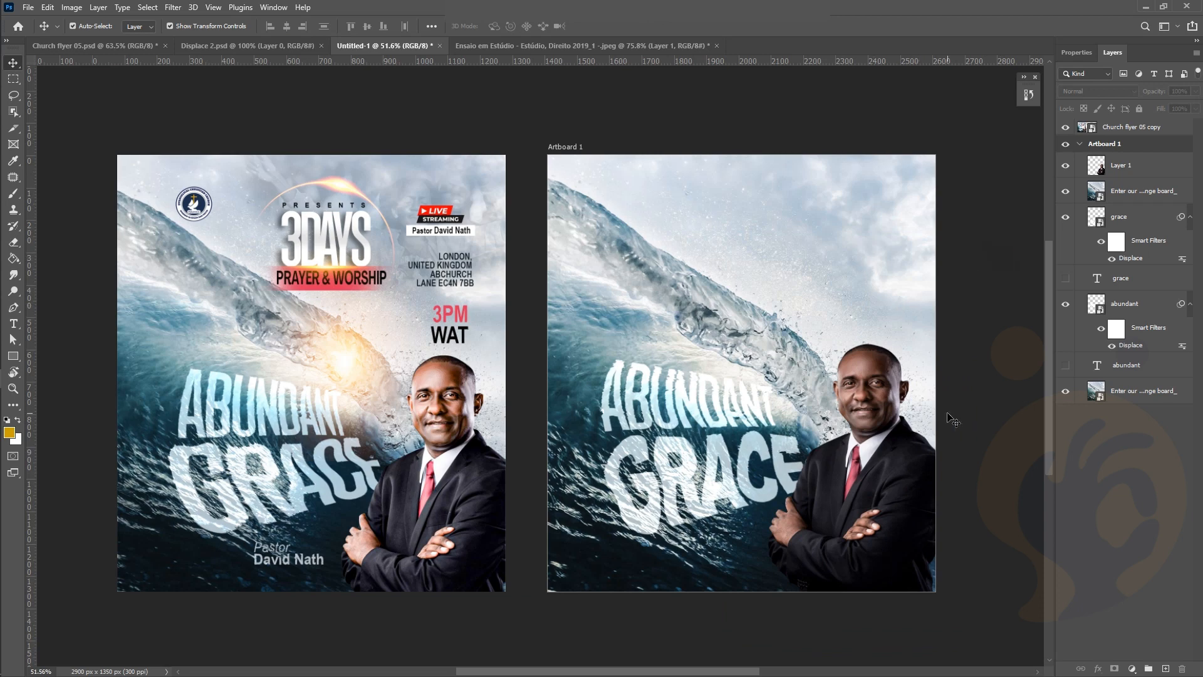
left_click(835, 513)
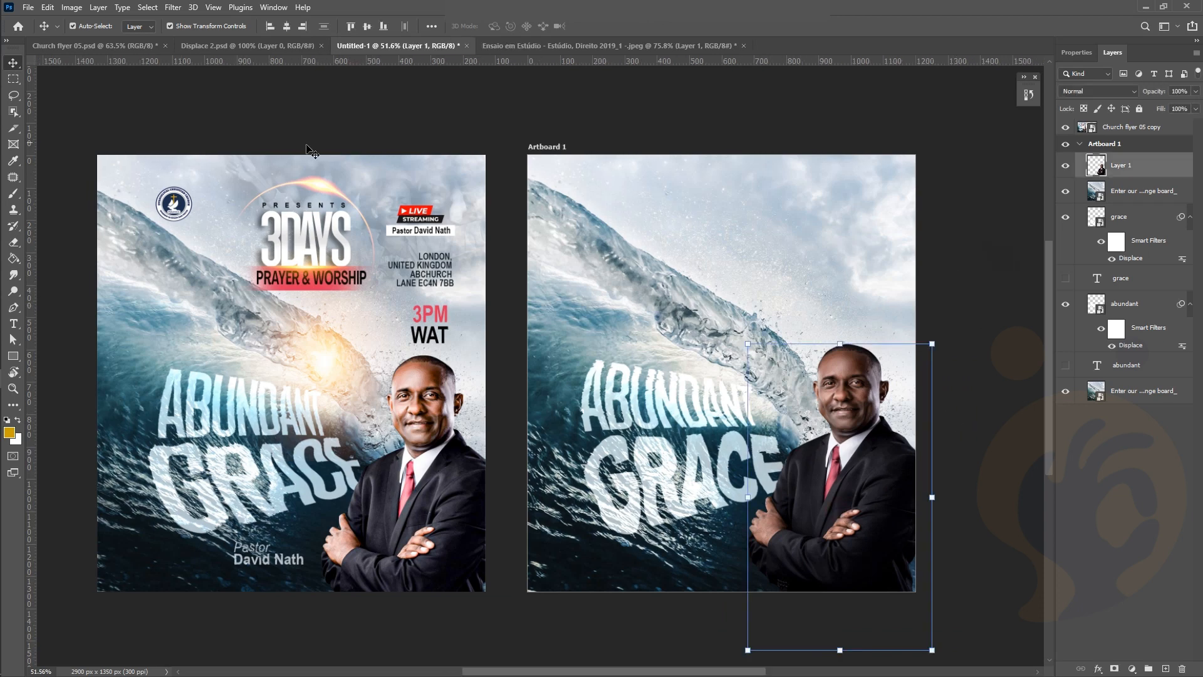
left_click(173, 8)
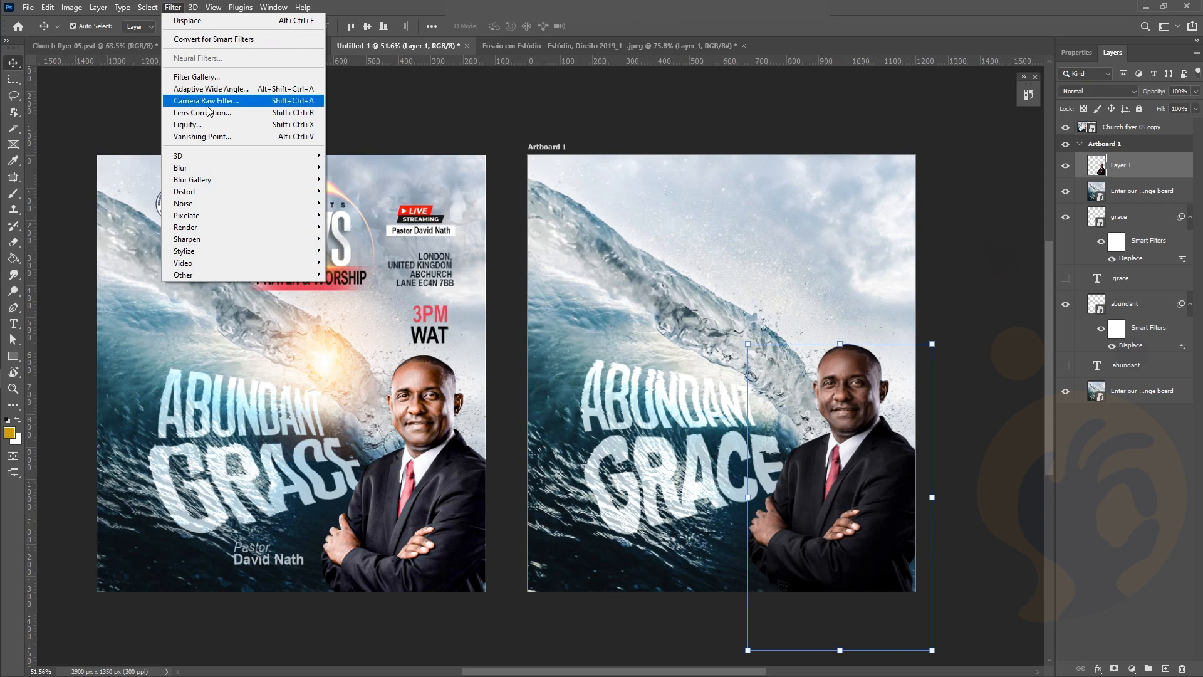
In Camera Raw, set Exposure +1.10, Texture +60, Clarity +52, Dehaze +40, Temperature +1
left_click(207, 103)
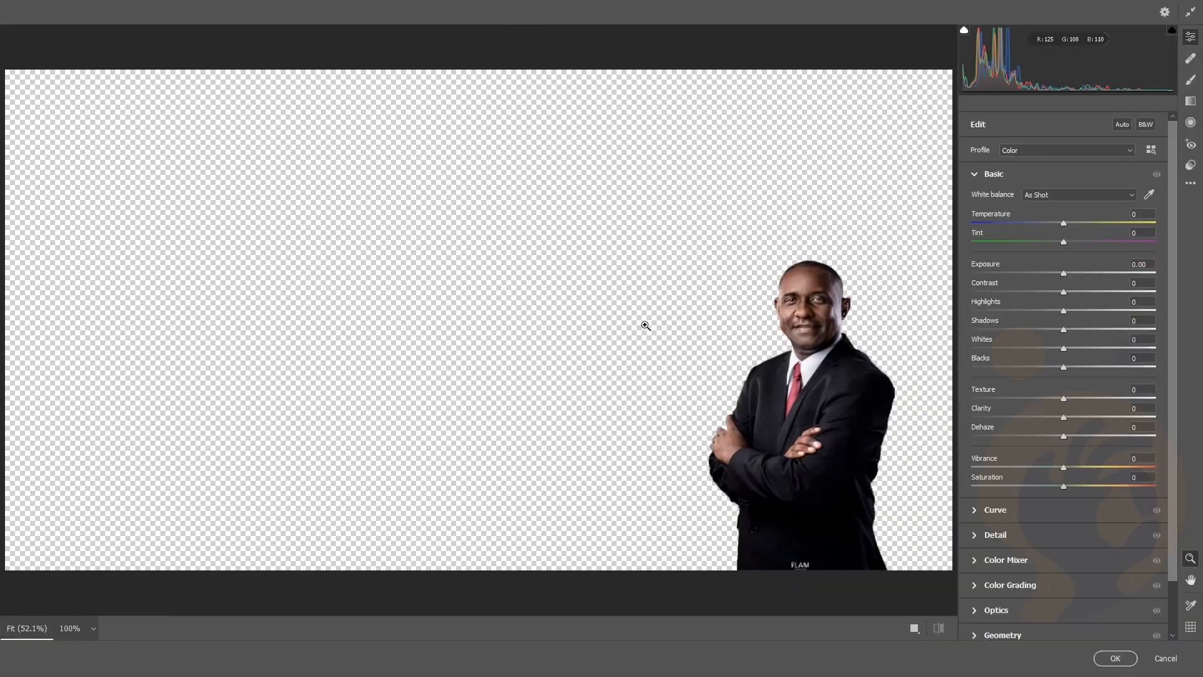
left_click(864, 311)
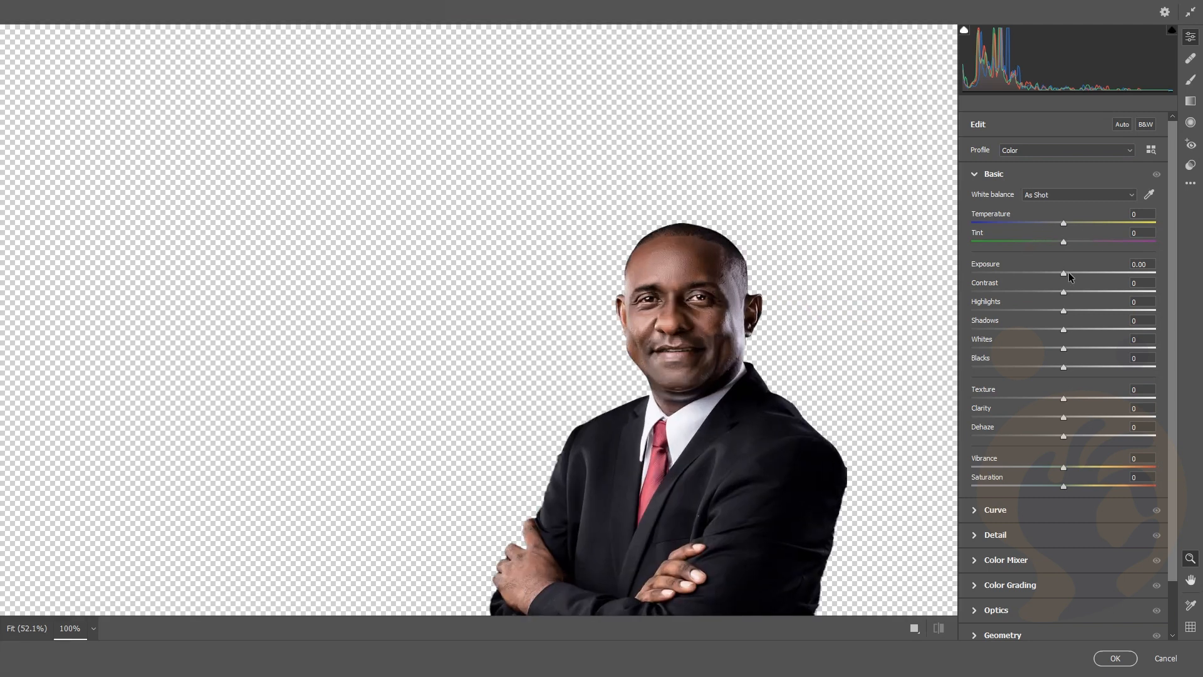
left_click_drag(1069, 272, 1080, 270)
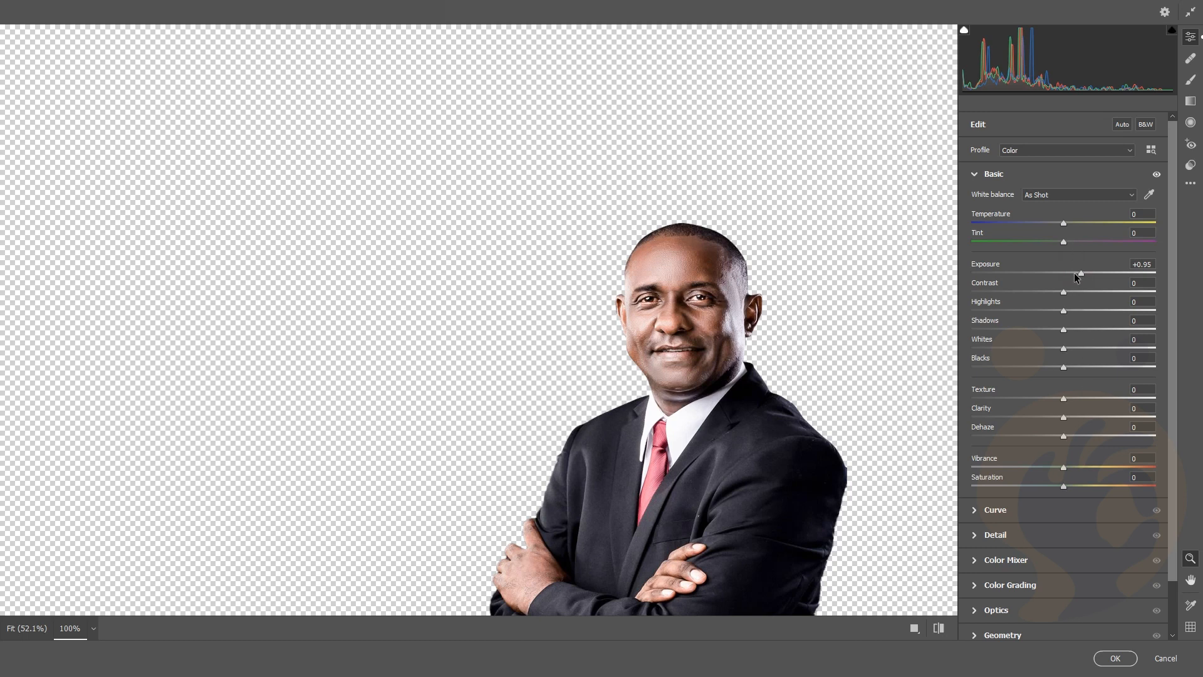
left_click(1118, 397)
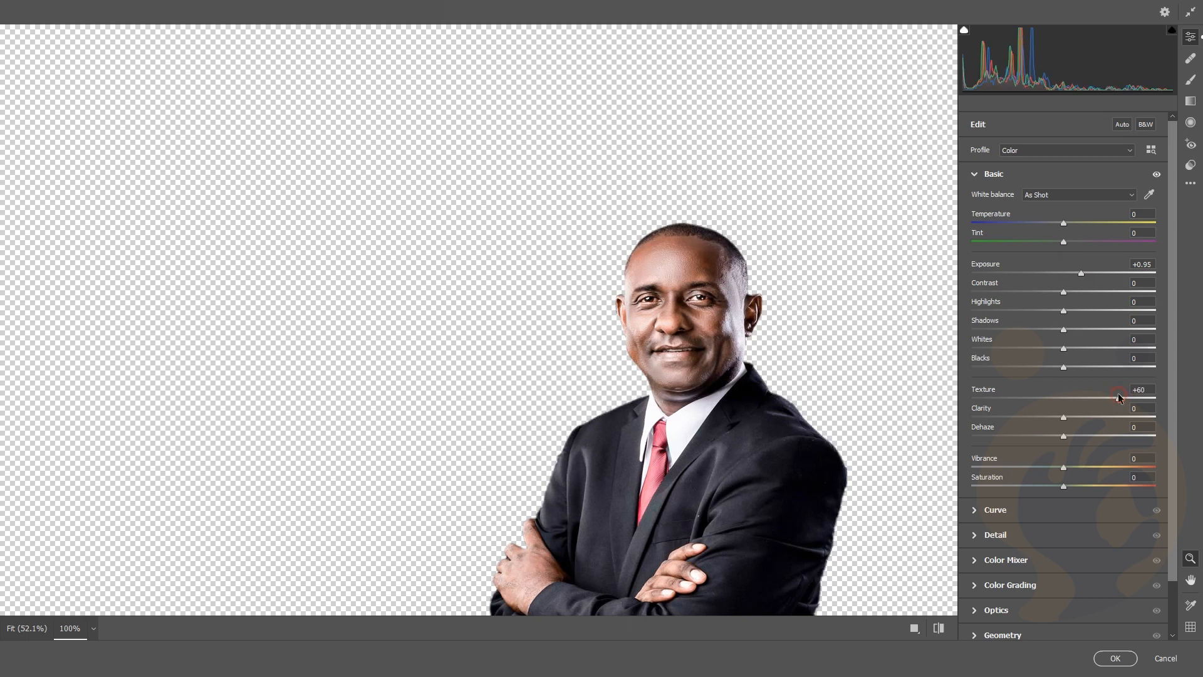
left_click(1122, 414)
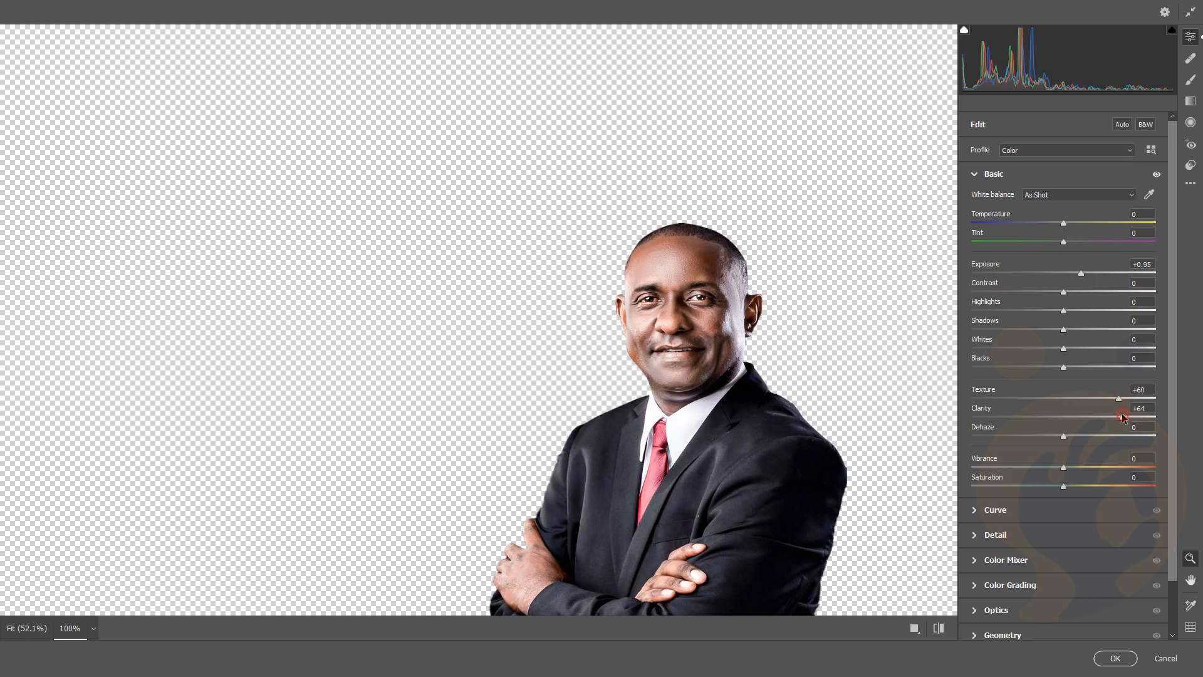
left_click_drag(1122, 415, 1119, 414)
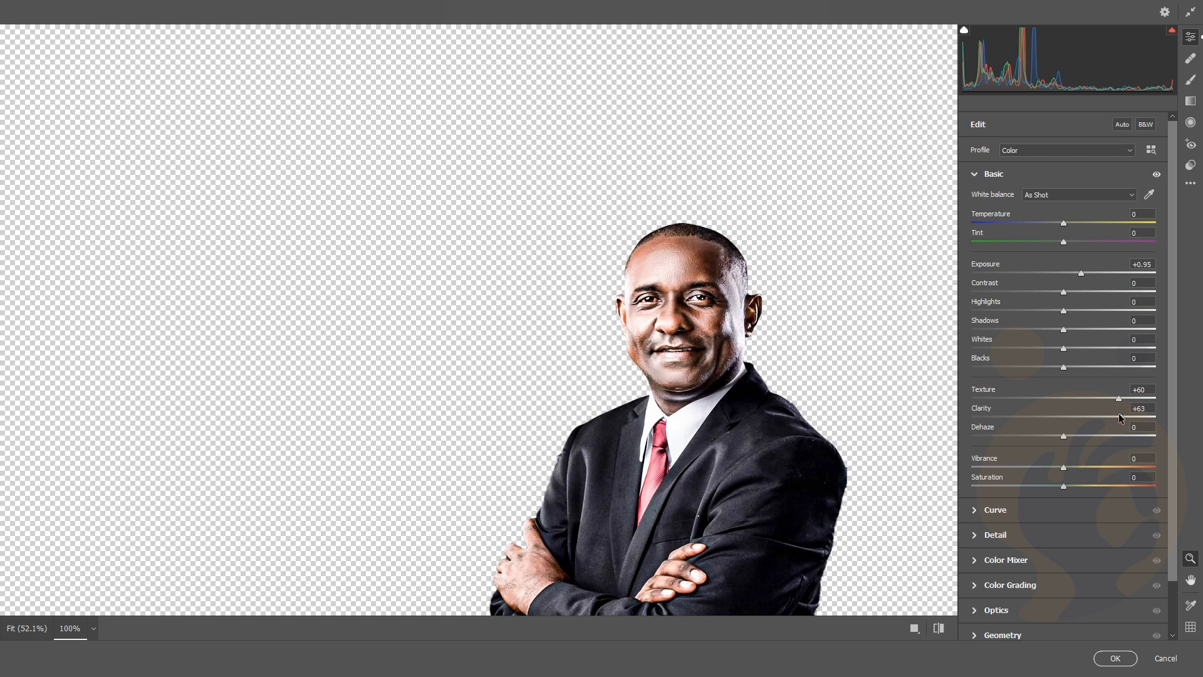
left_click(1113, 416)
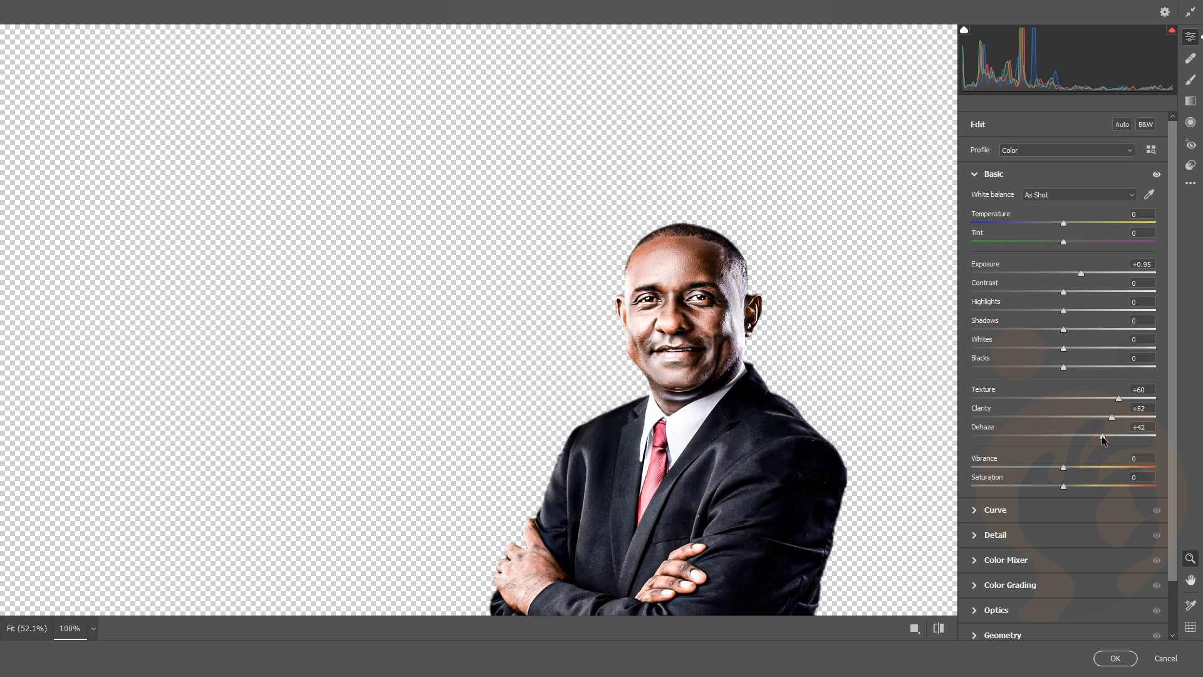
left_click_drag(1104, 439, 1099, 438)
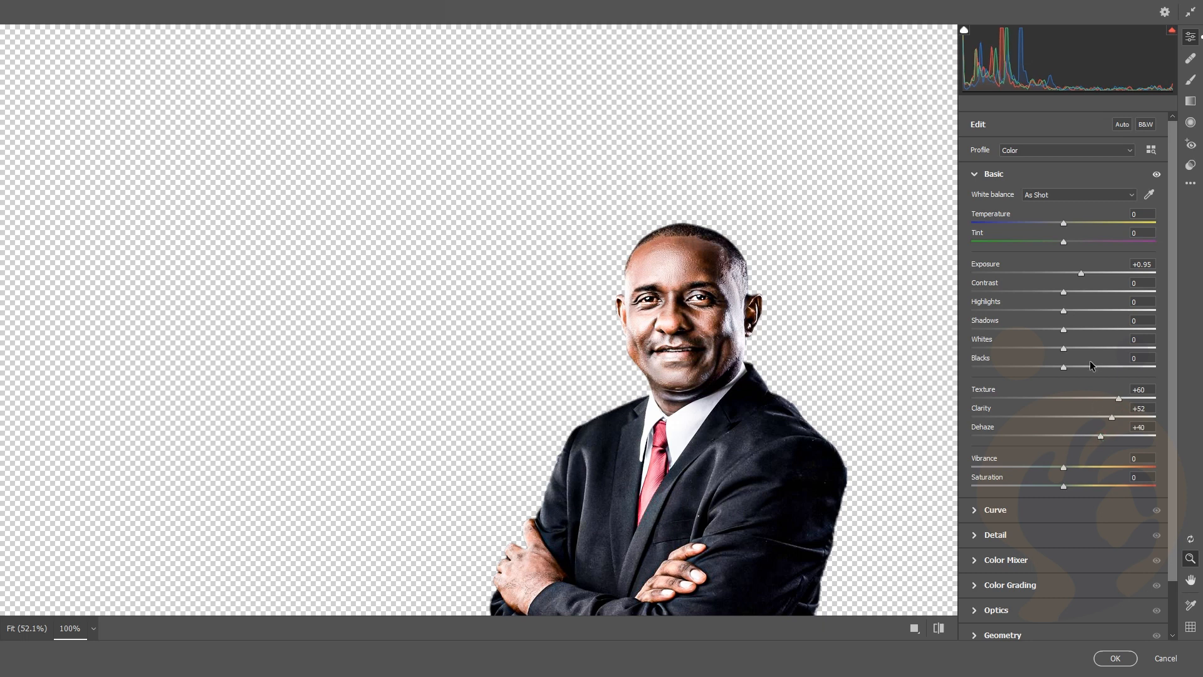
left_click(1085, 272)
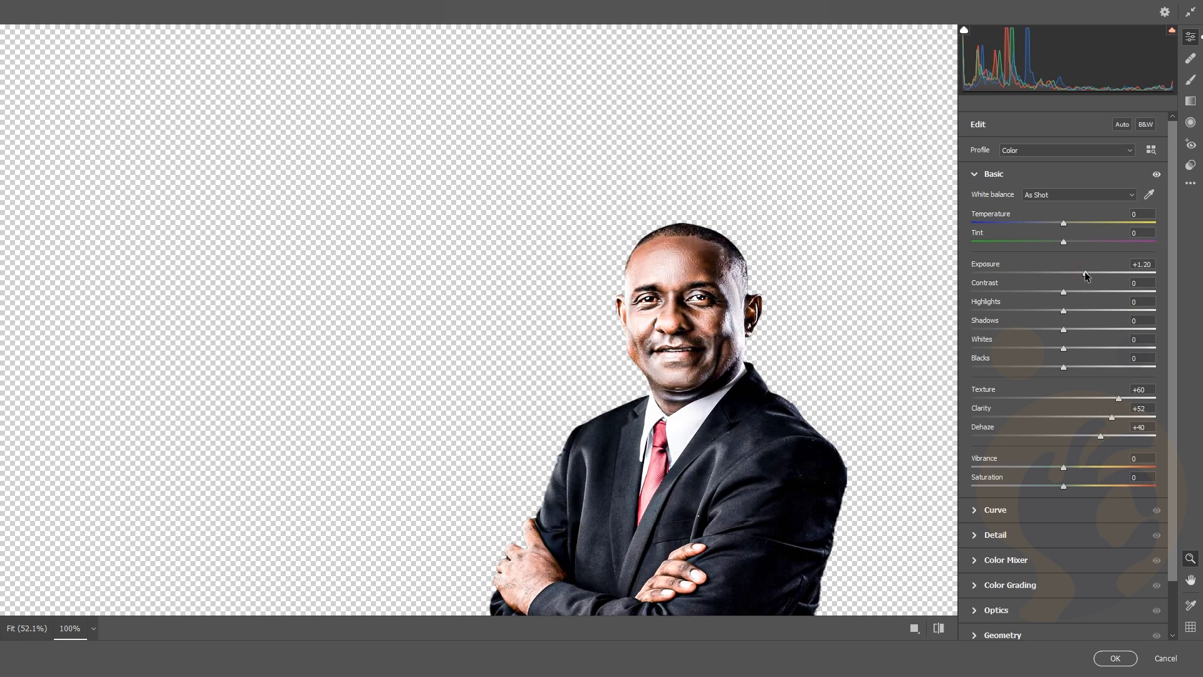
left_click(1067, 223)
left_click_drag(1067, 224, 1063, 223)
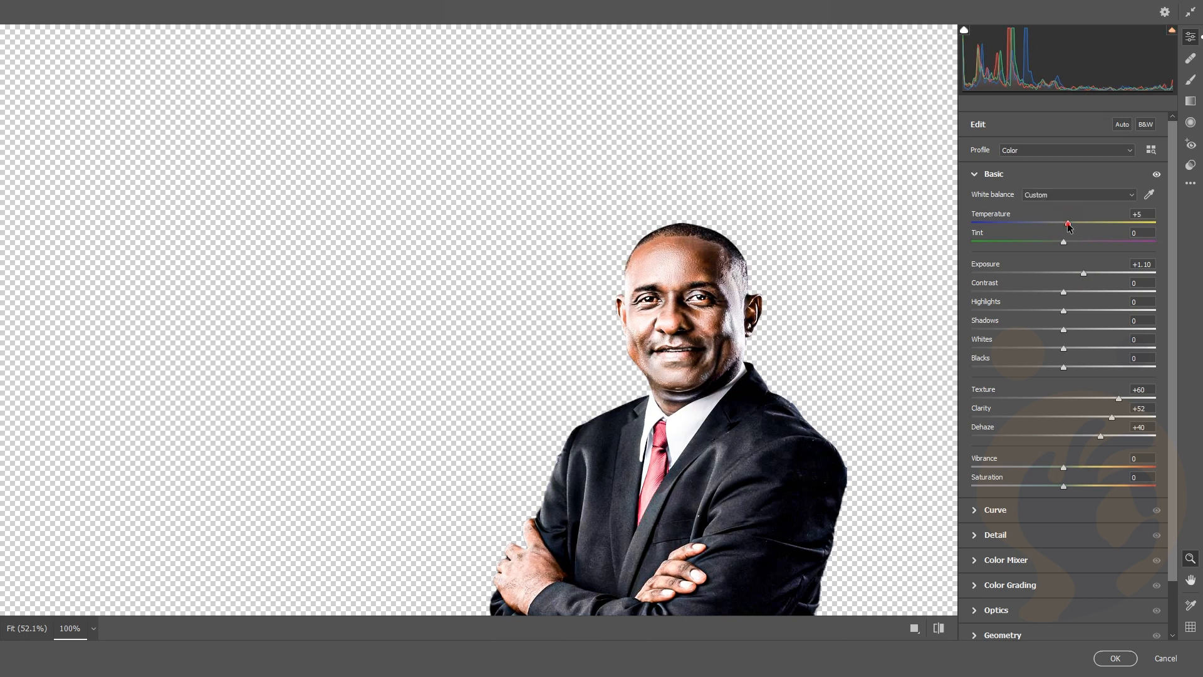
Set Detail sharpening to 41 and apply the Camera Raw filter
scroll(1048, 468, "down", 3)
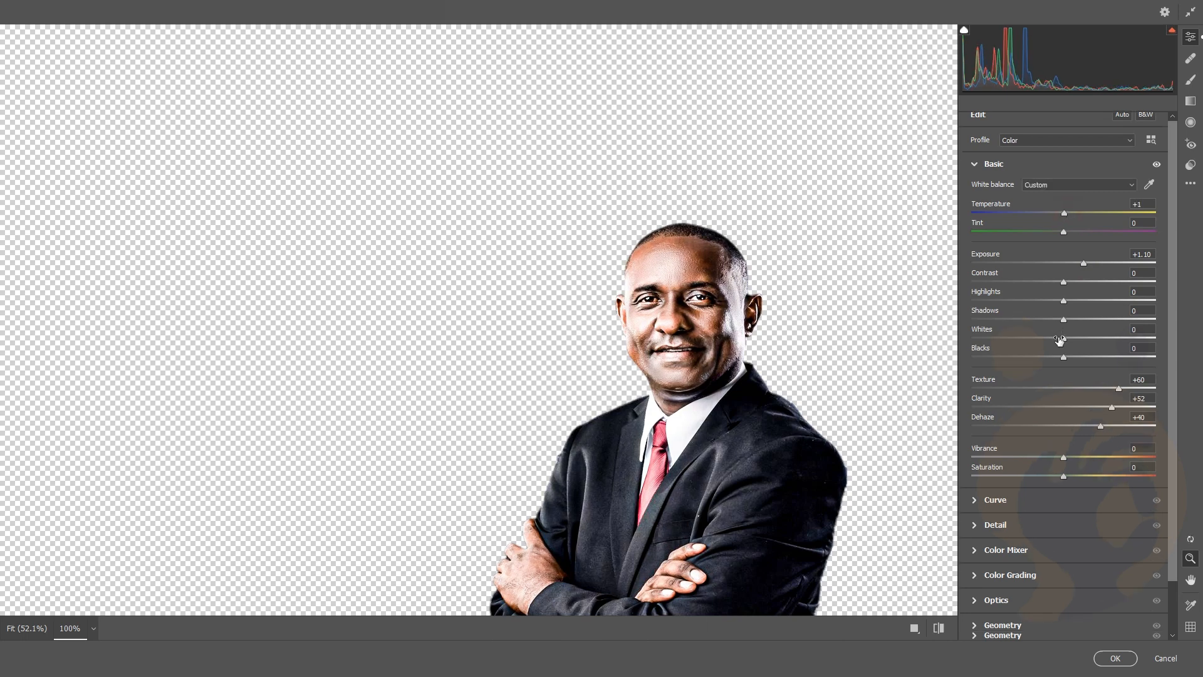
left_click(1020, 482)
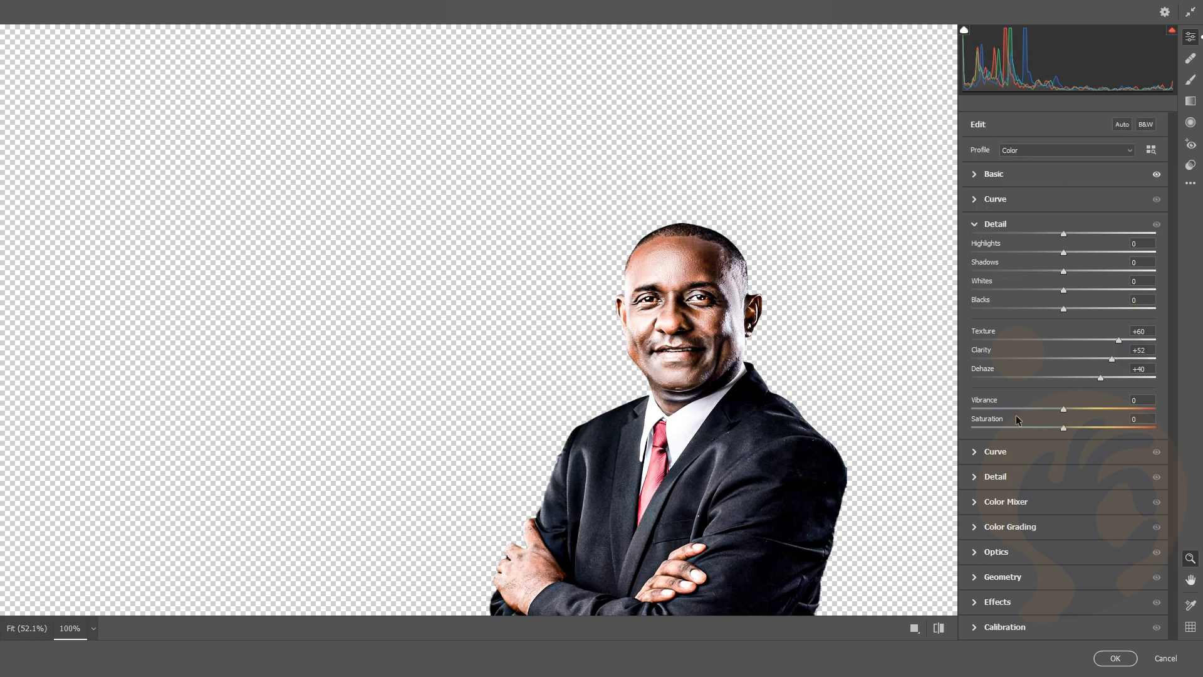
left_click(993, 253)
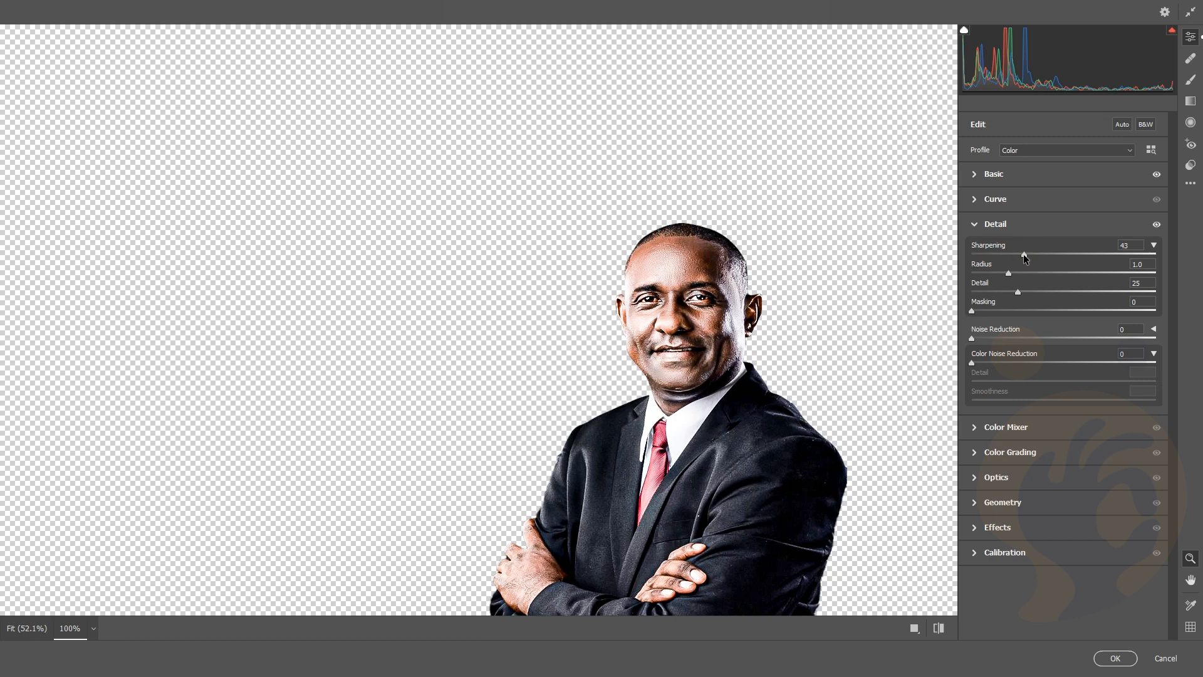
left_click_drag(1024, 254, 1022, 255)
left_click(1115, 658)
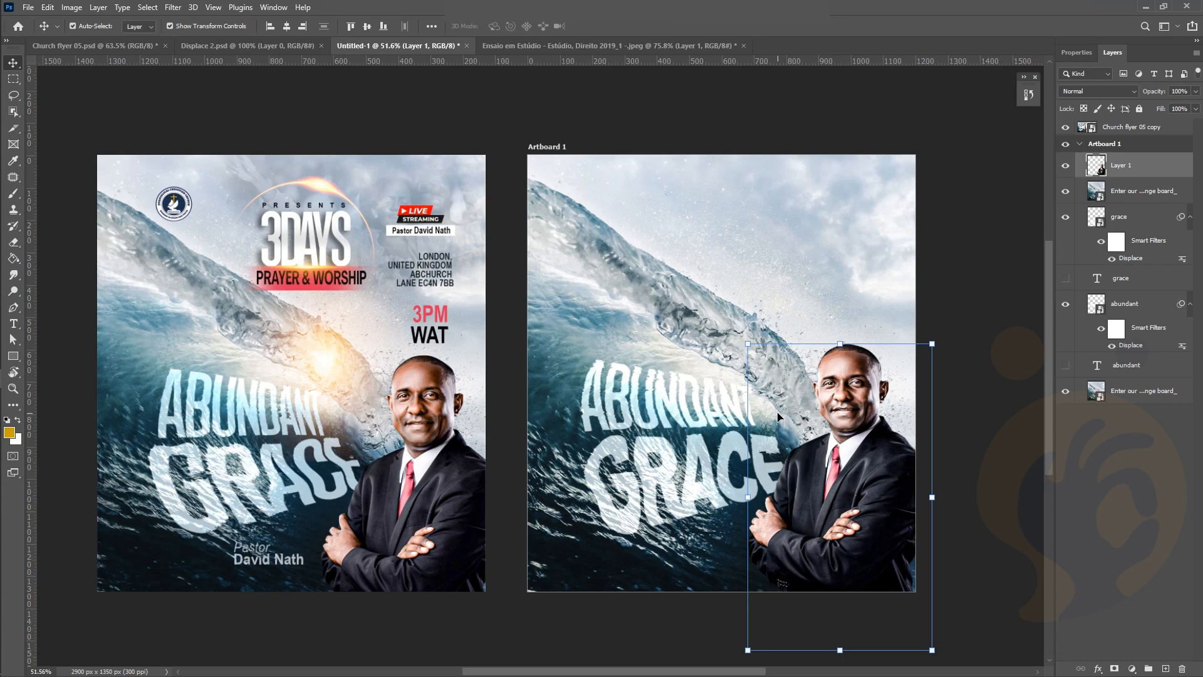
left_click(652, 147)
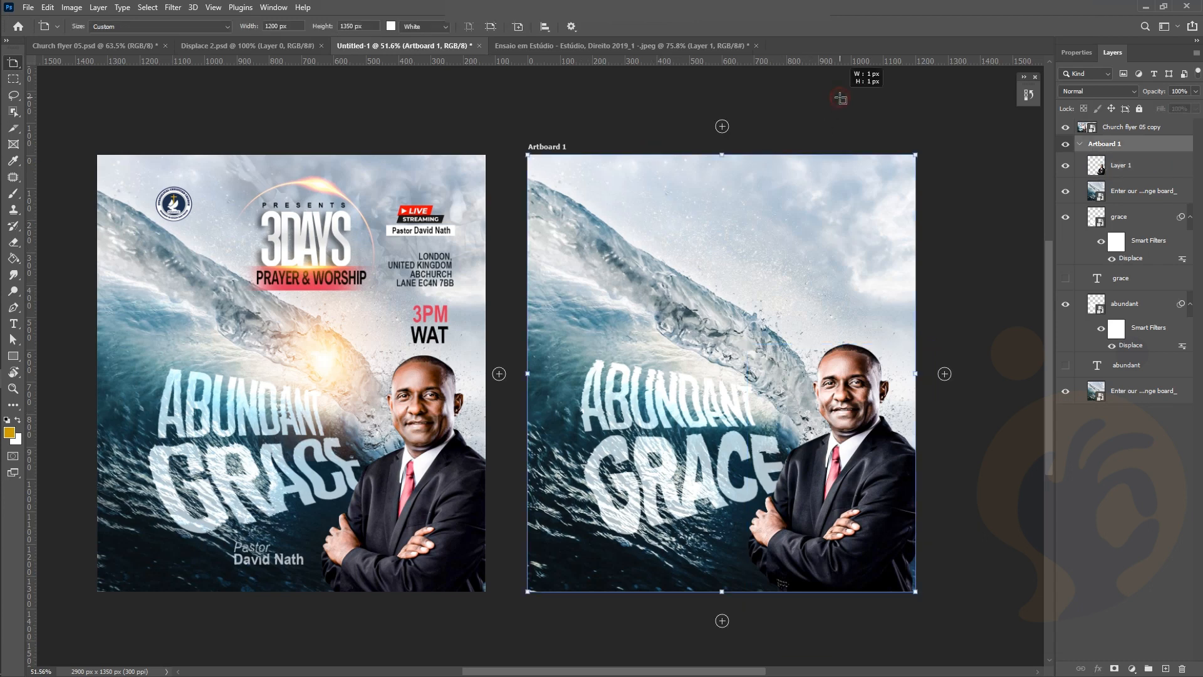
key("v")
left_click_drag(24, 64, 38, 76)
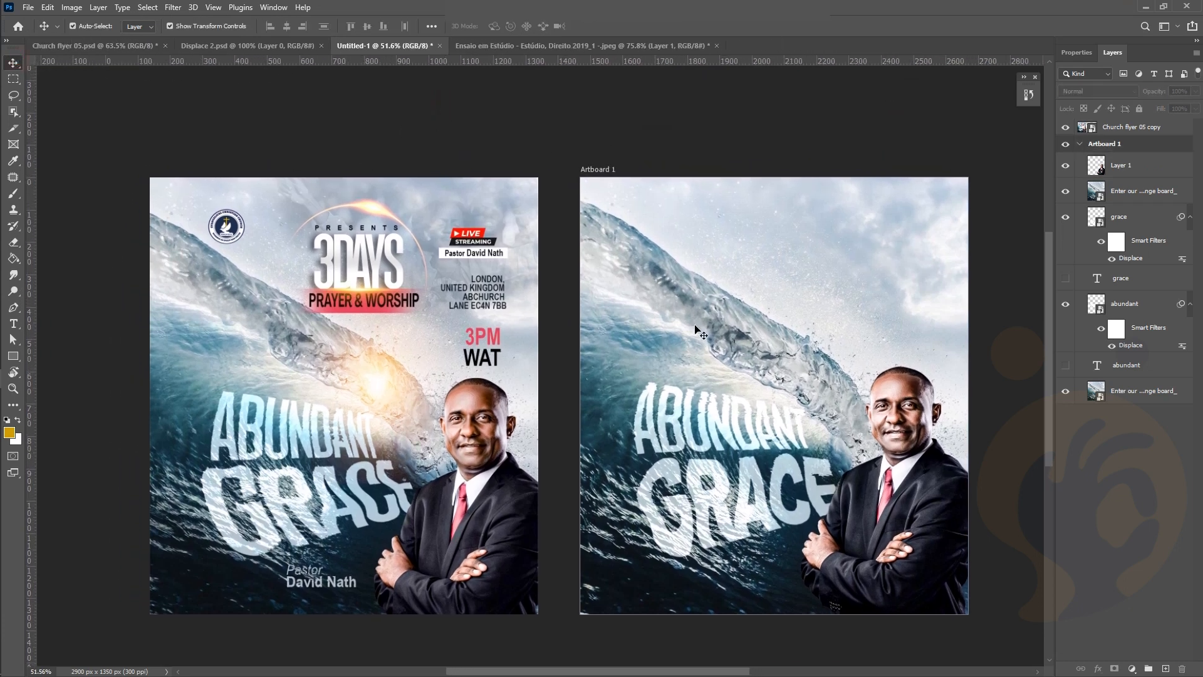
scroll(696, 326, "down", 1)
scroll(908, 436, "left", 1)
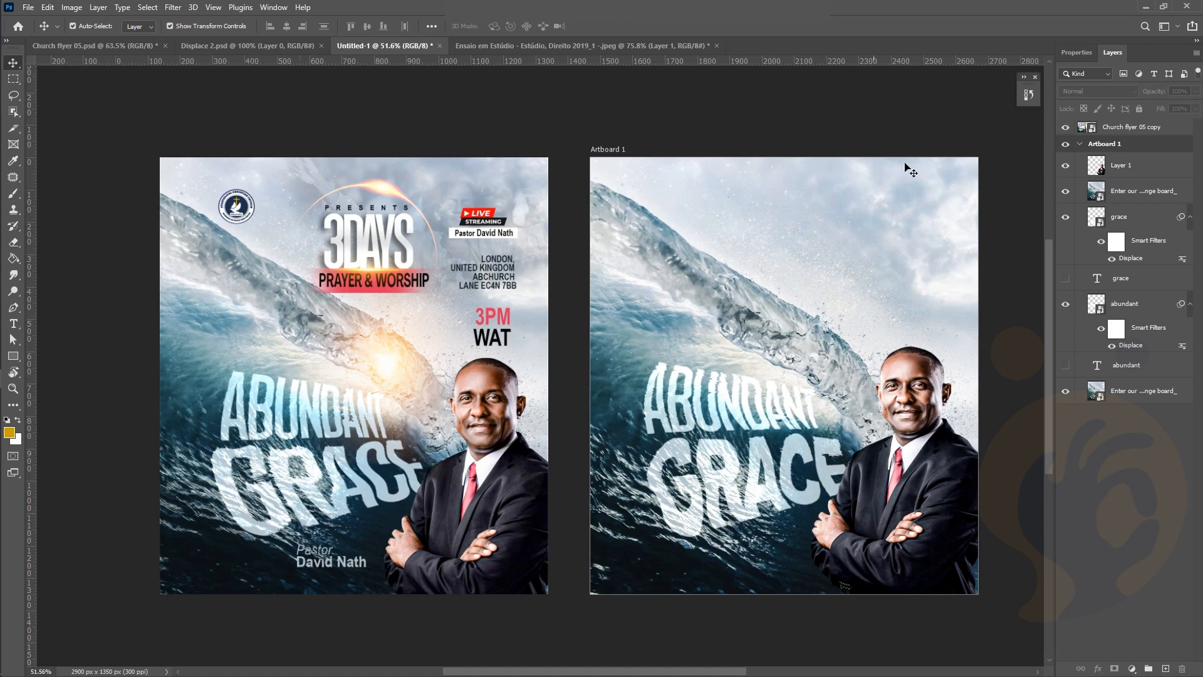
scroll(846, 260, "up", 1)
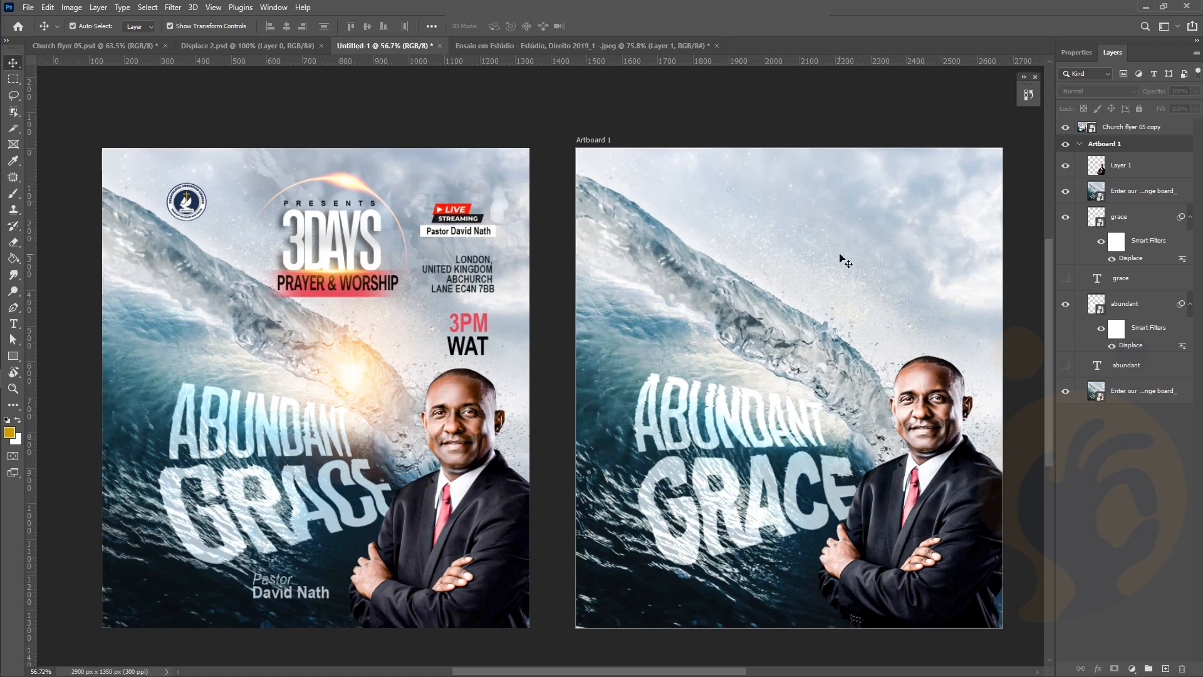
scroll(884, 321, "right", 2)
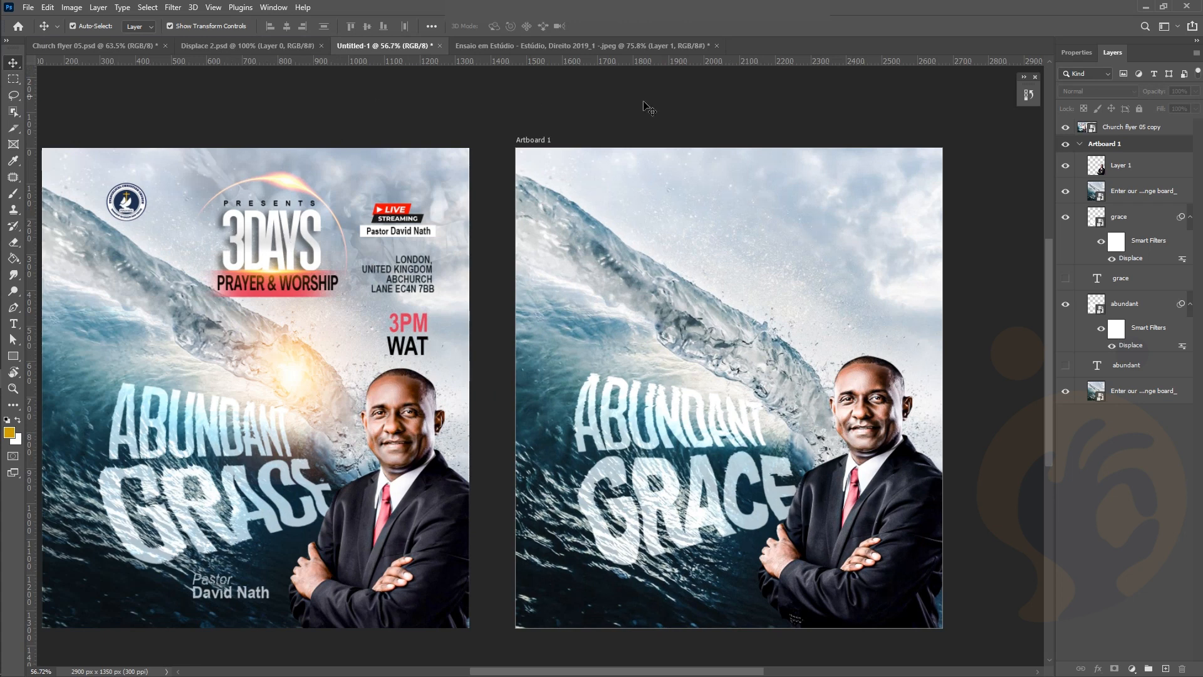
key("t")
left_click(670, 207)
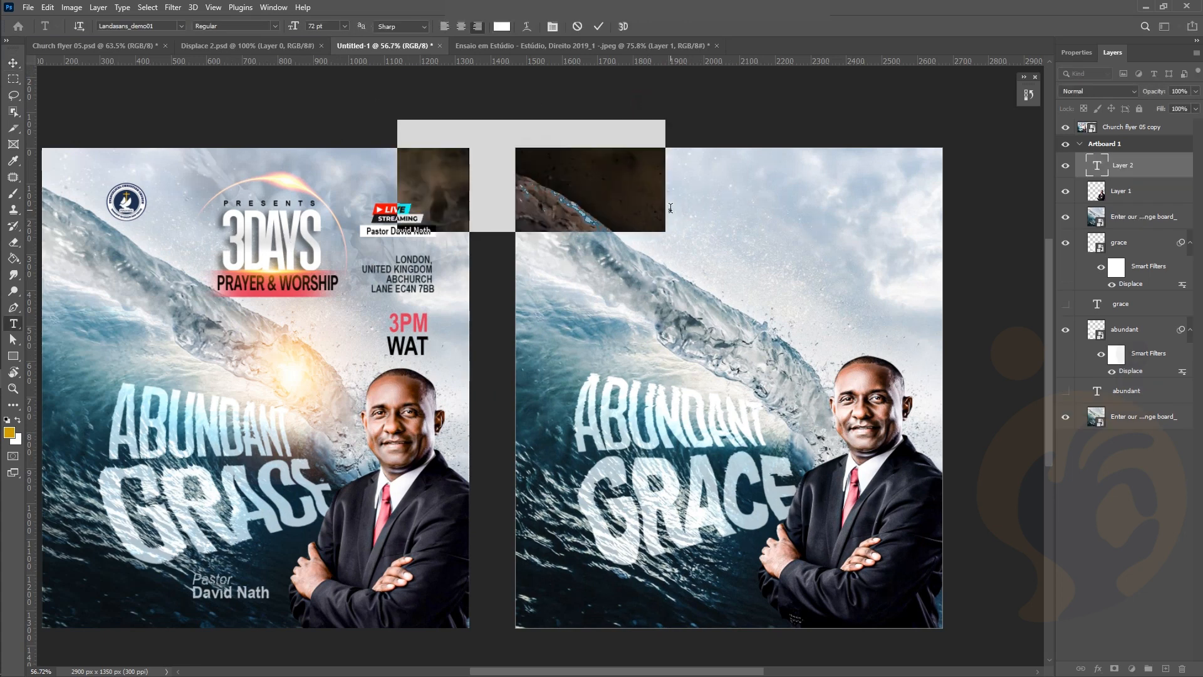
left_click(598, 26)
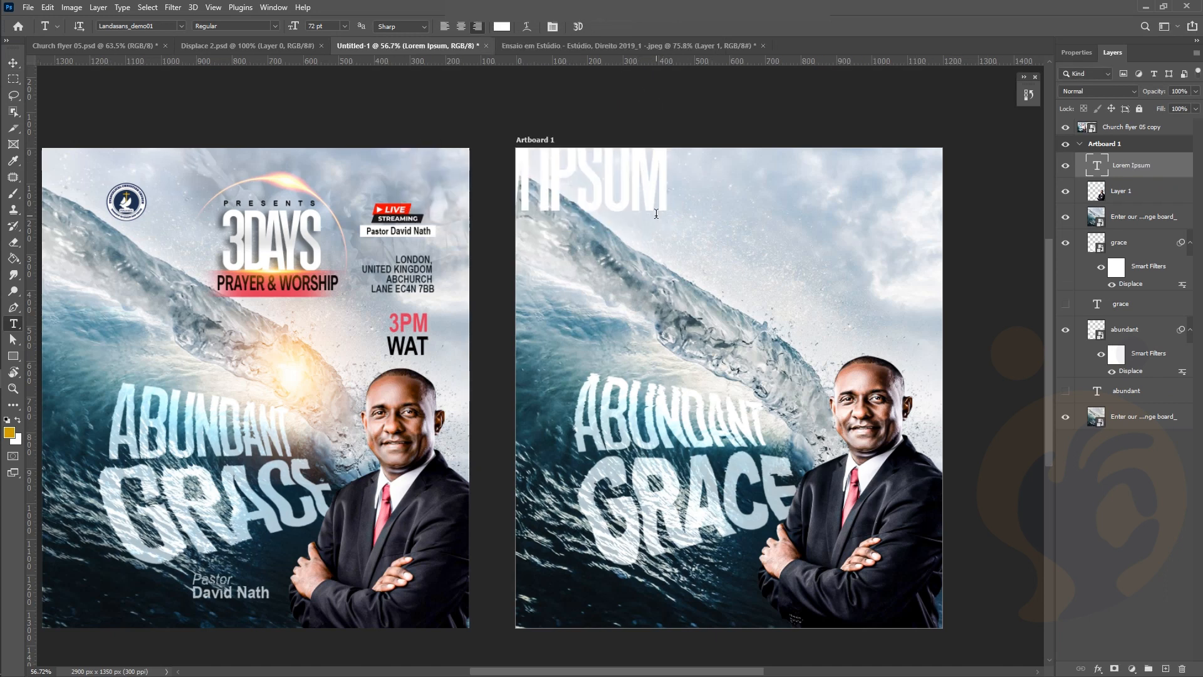
key("v")
left_click_drag(647, 200, 780, 254)
key("Delete")
left_click(700, 125)
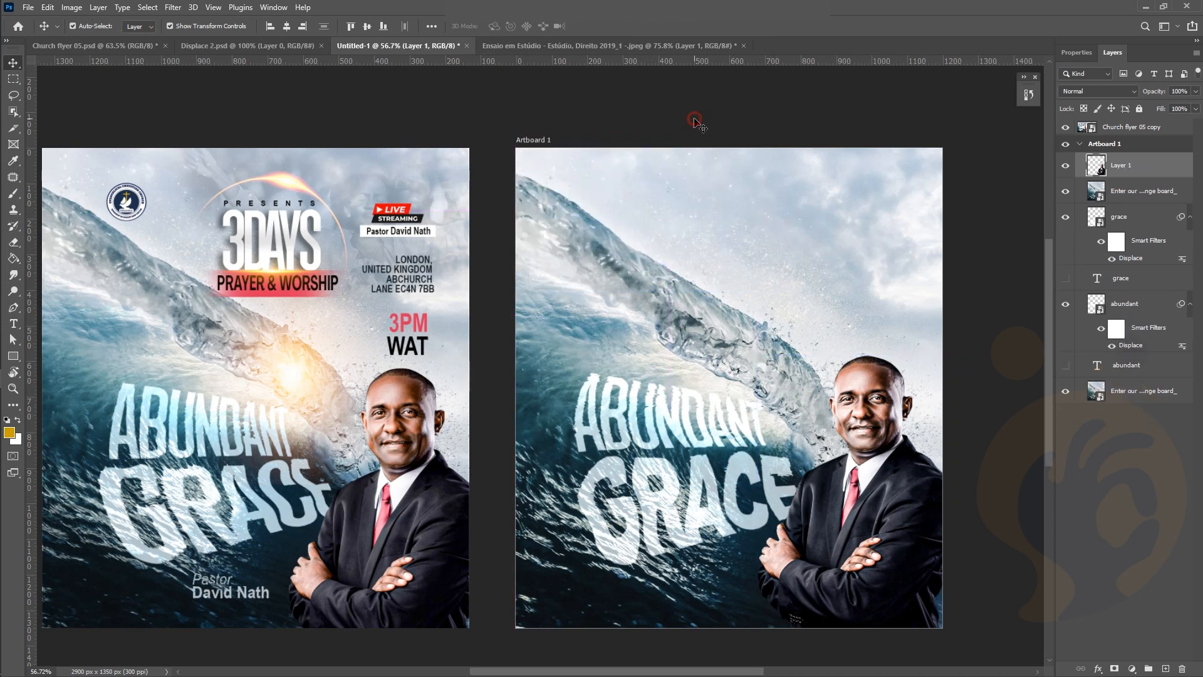
mouse_move(17, 257)
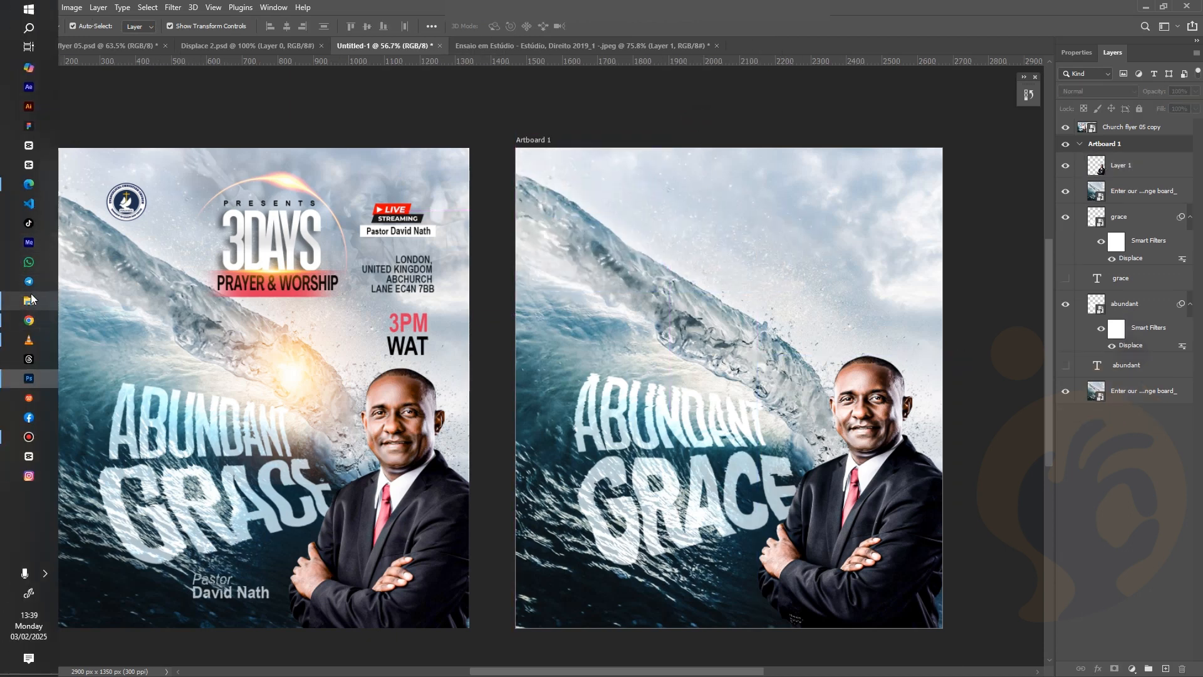
Drag the Logo image from the CHURCH FLYER 04 folder onto the flyer canvas
left_click(28, 300)
left_click(359, 169)
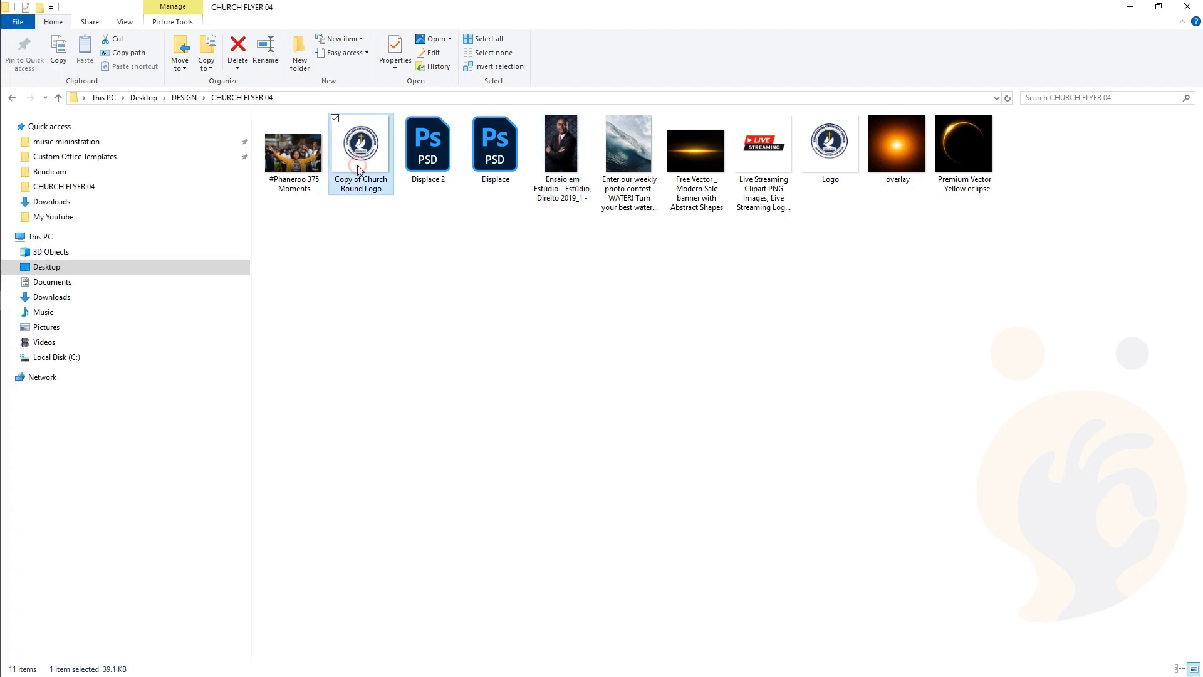
left_click(838, 156)
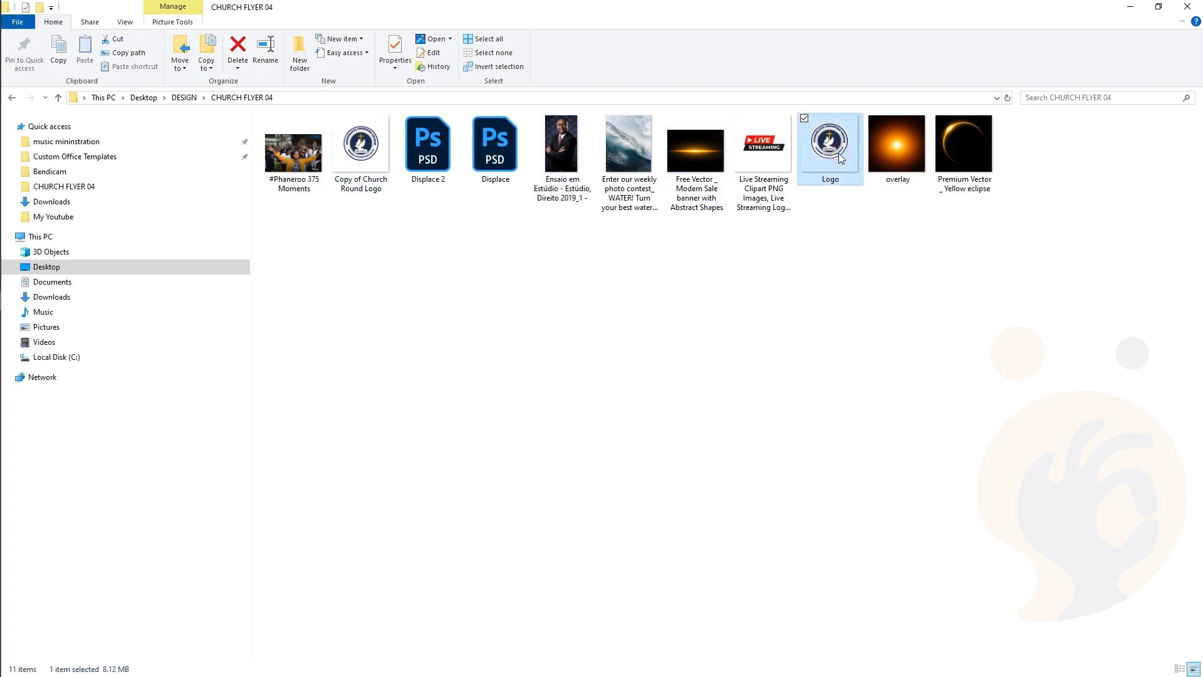
left_click_drag(839, 153, 623, 296)
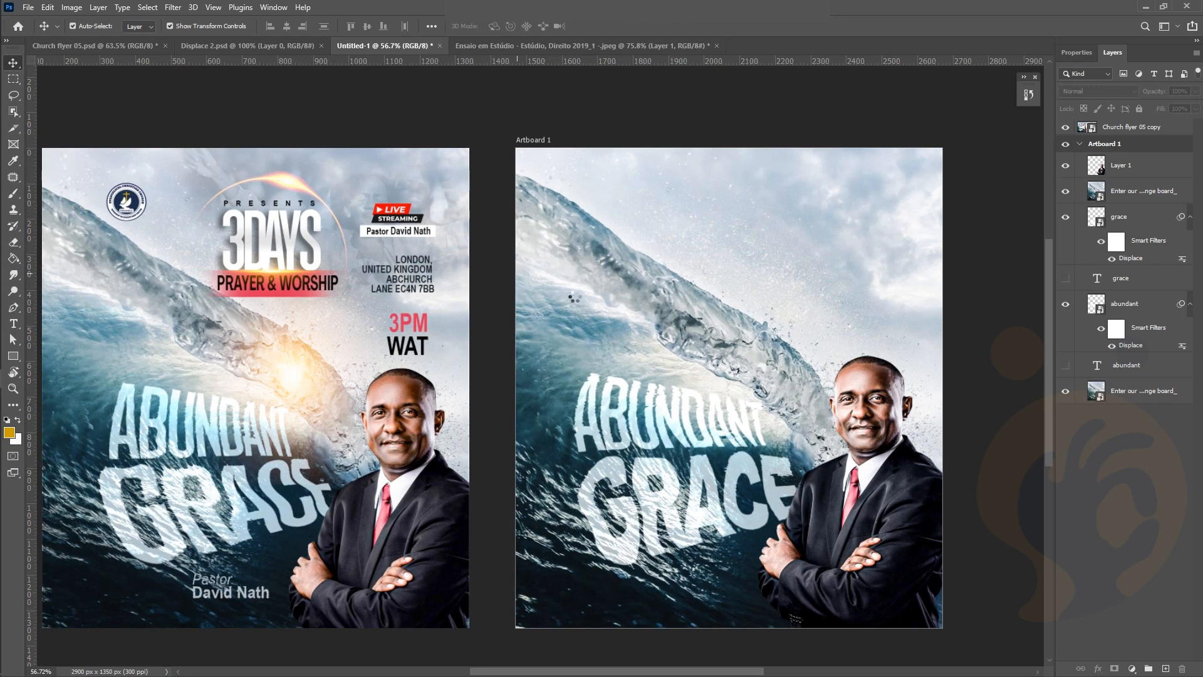
Place the church logo, scale it down and position it at the artboard's top left
left_click_drag(575, 298, 752, 277)
left_click_drag(945, 607, 779, 438)
left_click_drag(729, 408, 642, 230)
left_click_drag(697, 119, 710, 198)
key("Return")
scroll(821, 161, "down", 1)
Add a 'Presents' text layer below the logo in Arial
key("t")
left_click(684, 192)
type("Presents")
key("ctrl+Return")
left_click(181, 27)
left_click(161, 99)
left_click(14, 67)
Make the Presents text black and shrink it
left_click(1077, 53)
left_click(1164, 259)
left_click(816, 541)
left_click(1096, 376)
scroll(748, 199, "up", 3)
left_click(621, 26)
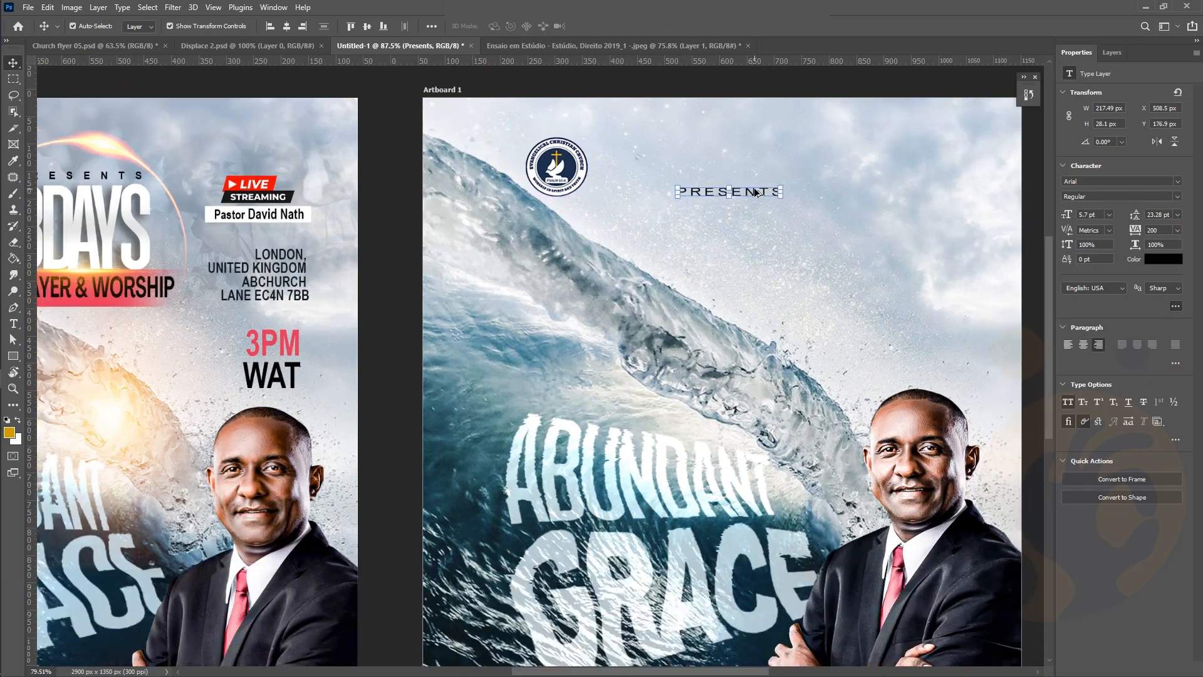
Add '3DAYS' below PRESENTS in the Landasans_demo01 font with -75 letter spacing
key("t")
left_click(181, 26)
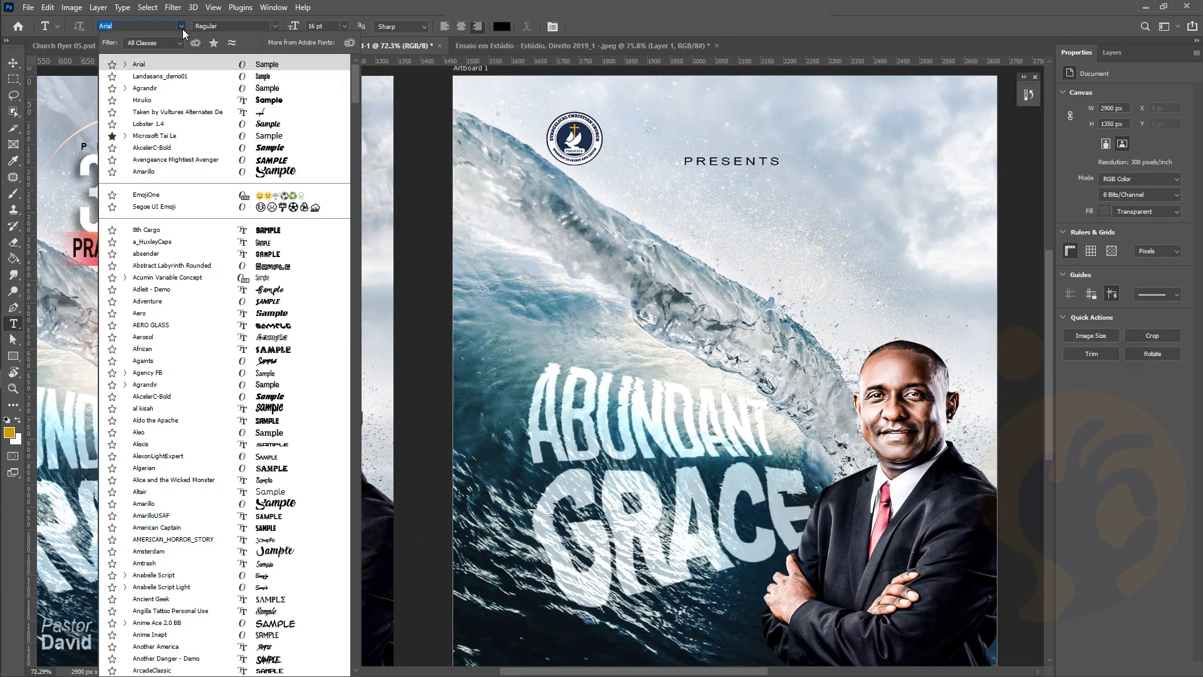
left_click(265, 76)
left_click(692, 208)
type("3DAYS")
left_click(598, 27)
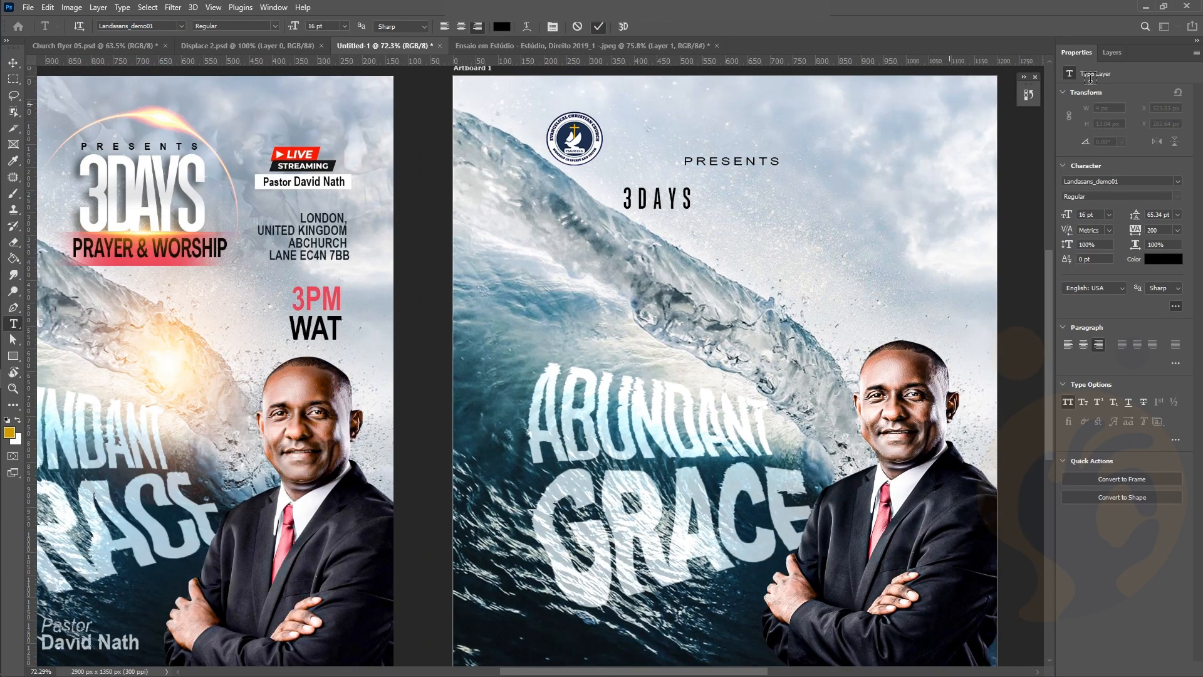
left_click(1178, 230)
left_click(1166, 250)
Enlarge the 3DAYS text and move it up under PRESENTS
left_click(13, 63)
left_click_drag(690, 207, 786, 305)
left_click_drag(718, 230, 715, 205)
scroll(716, 205, "down", 3)
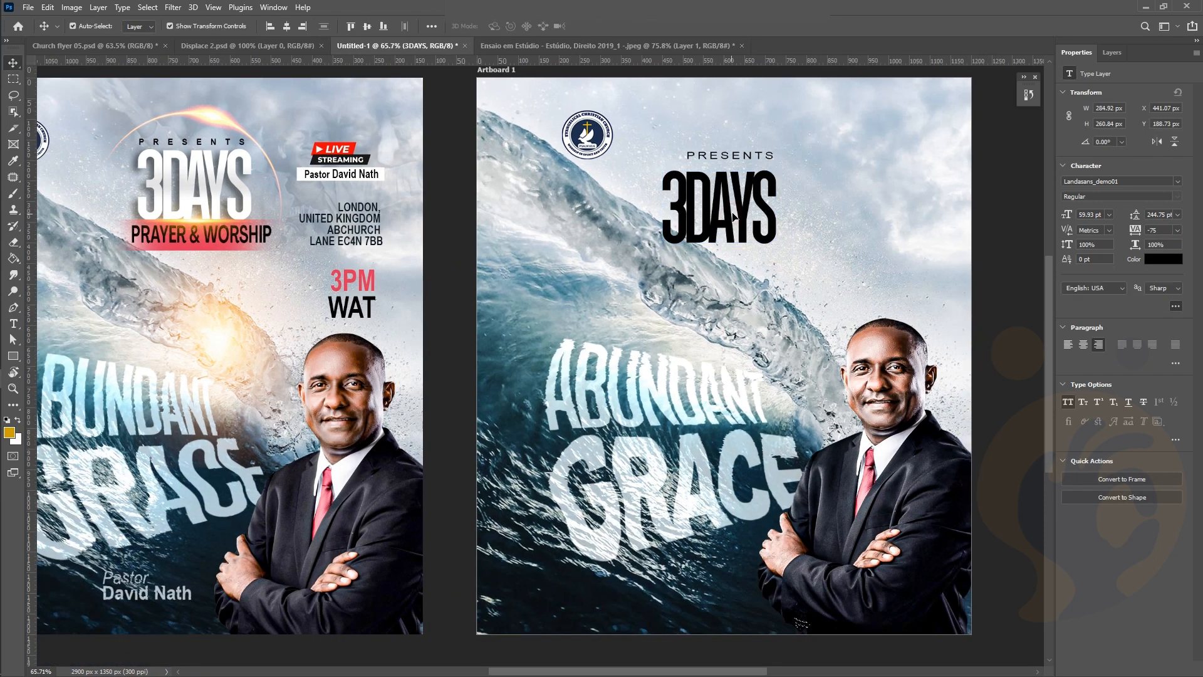
key("Return")
Nudge PRESENTS and 3DAYS up together, then bring up the layer effects list for 3DAYS
left_click(967, 180)
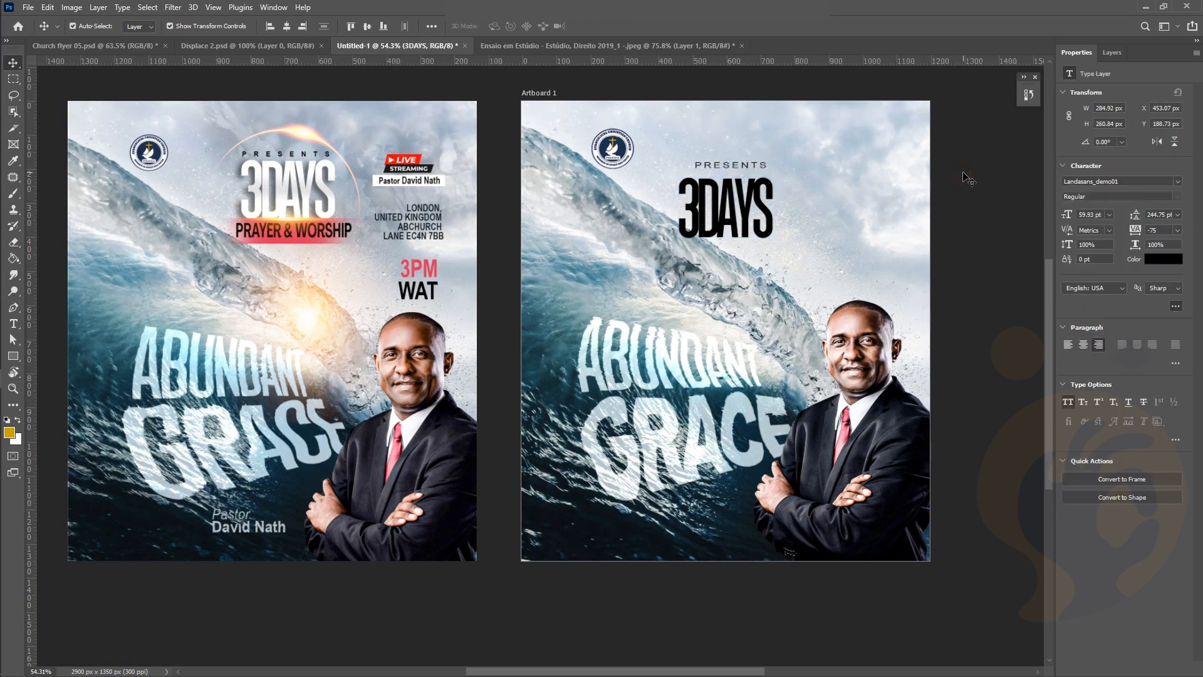
left_click(732, 166)
left_click(739, 219, "shift")
left_click_drag(739, 219, 716, 200)
left_click(717, 199)
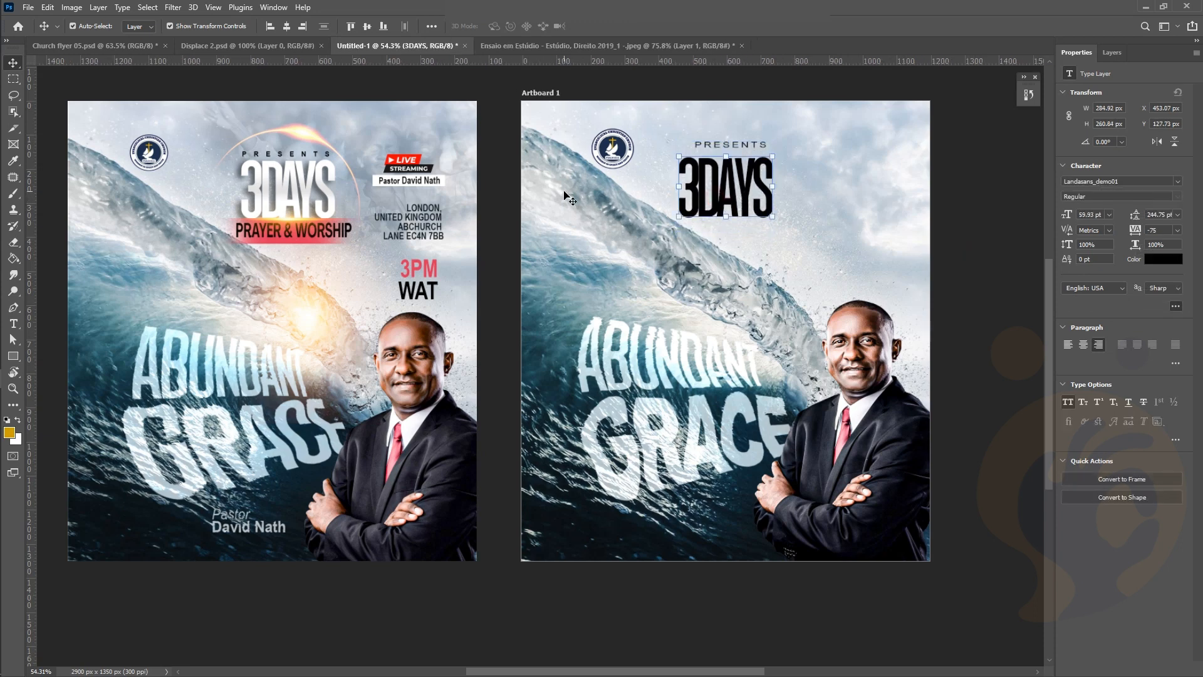
scroll(296, 198, "up", 3)
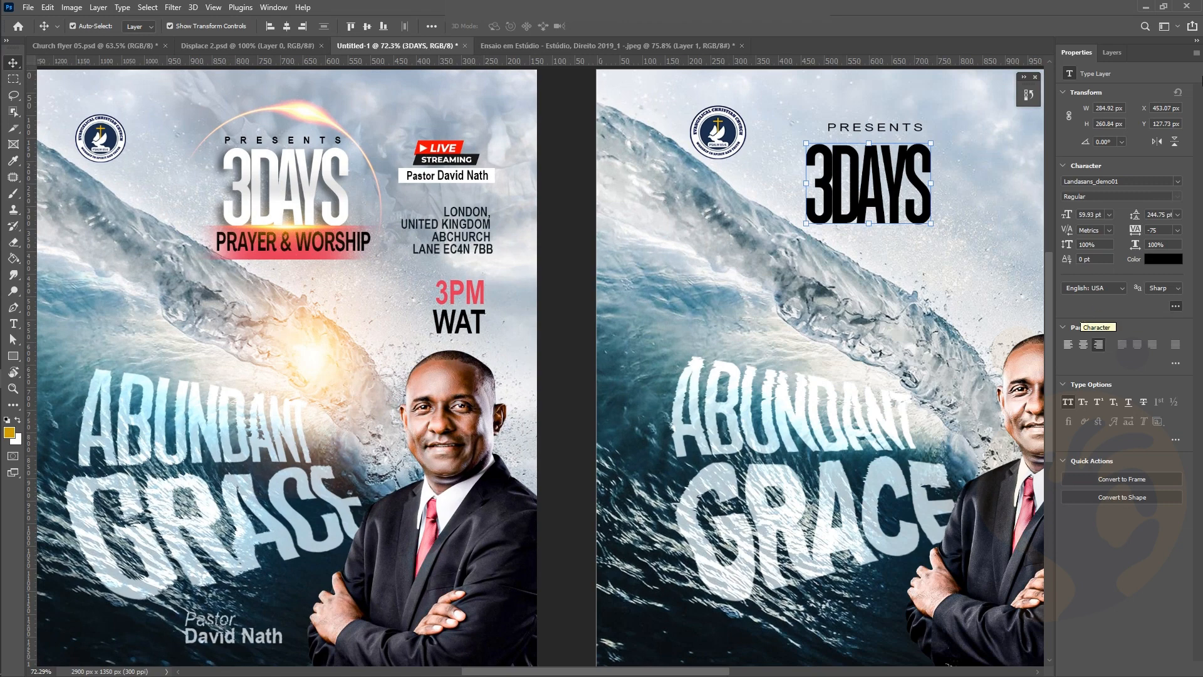
left_click(1104, 55)
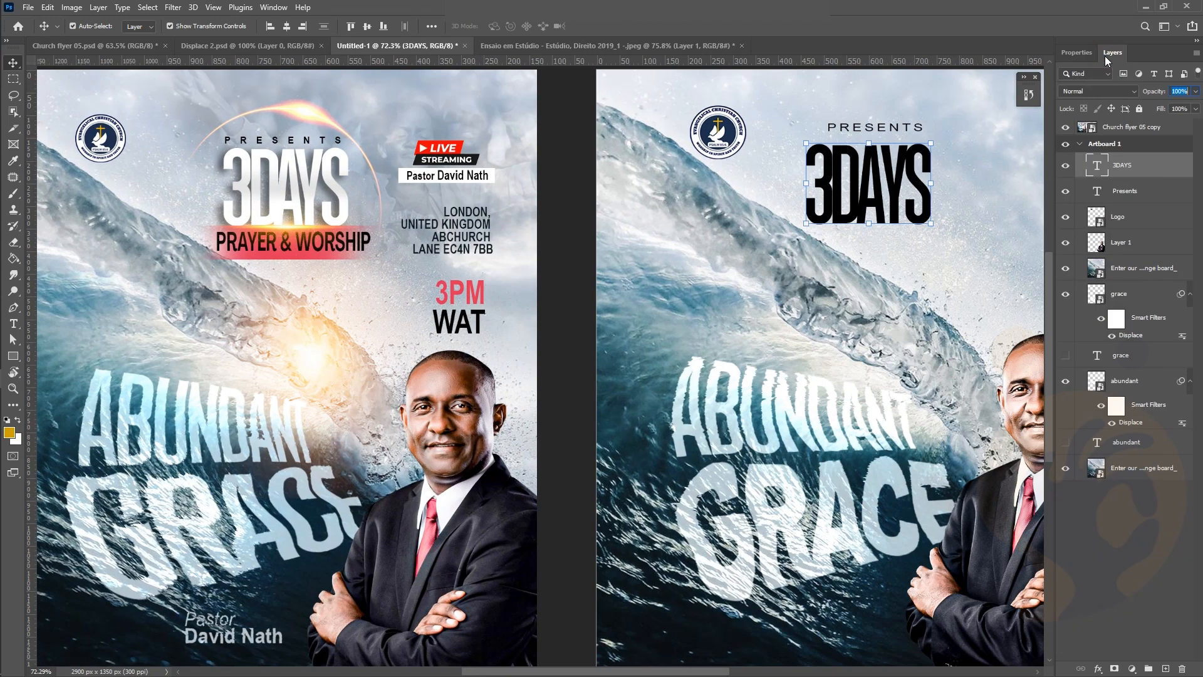
left_click(1098, 669)
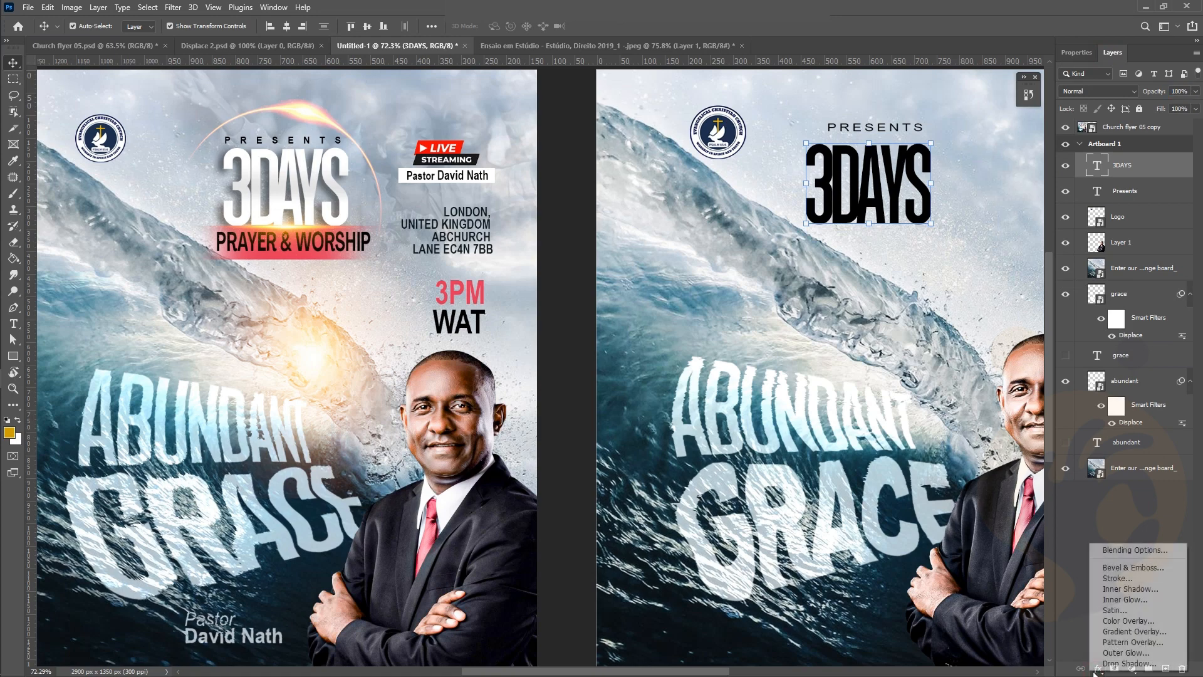
Add a gradient overlay to 3DAYS and turn its right-end yellow stop off-white
left_click(1118, 633)
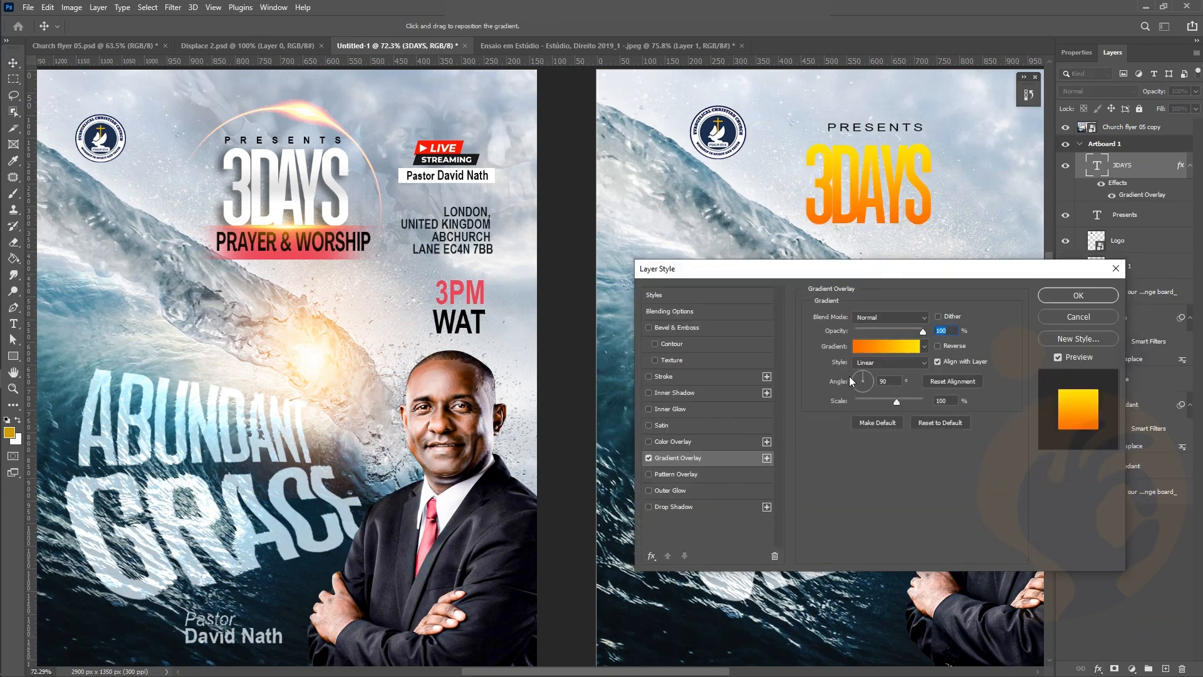
left_click(879, 346)
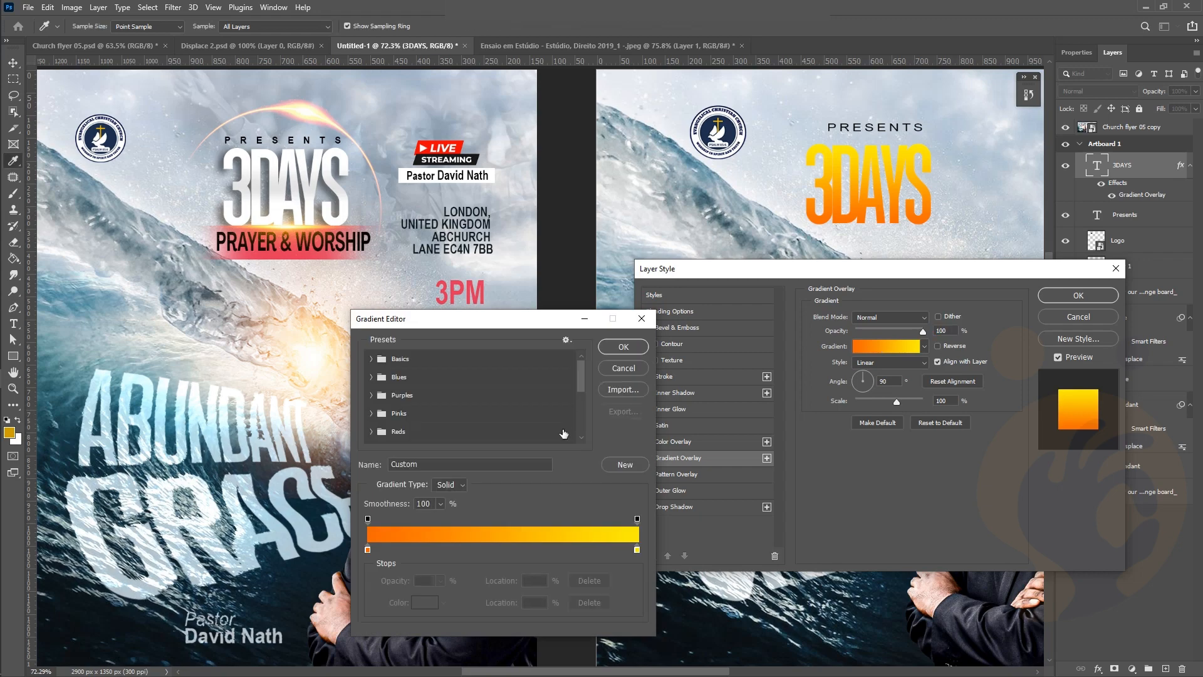
left_click(638, 520)
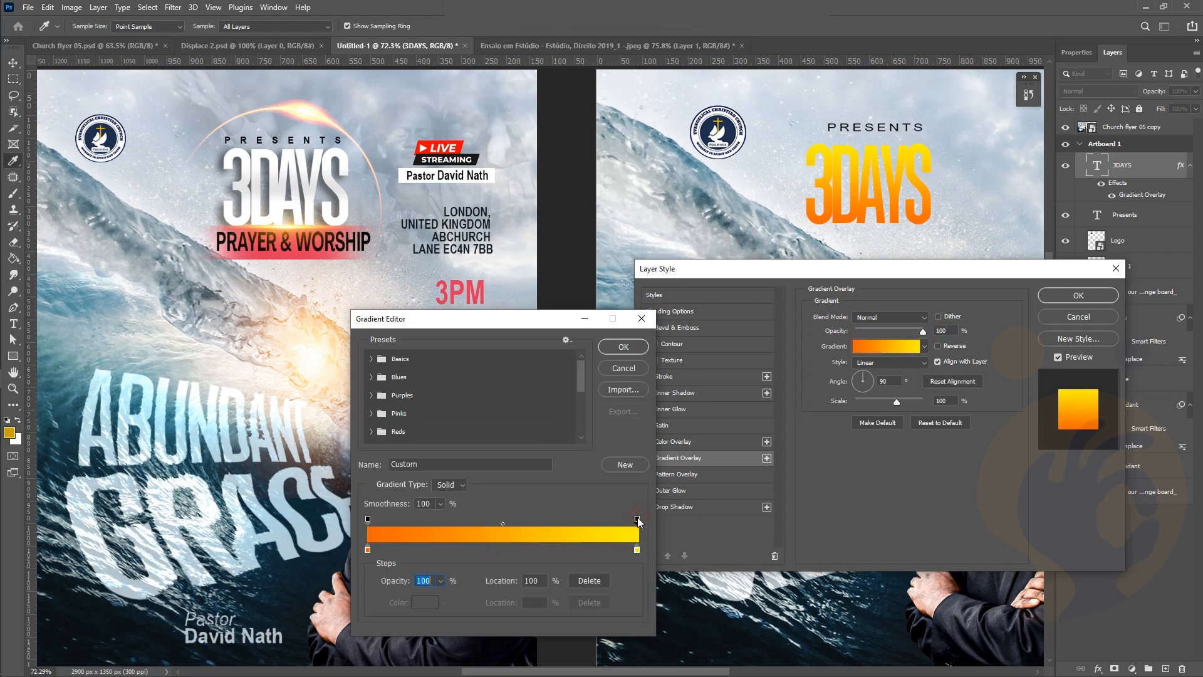
left_click(637, 549)
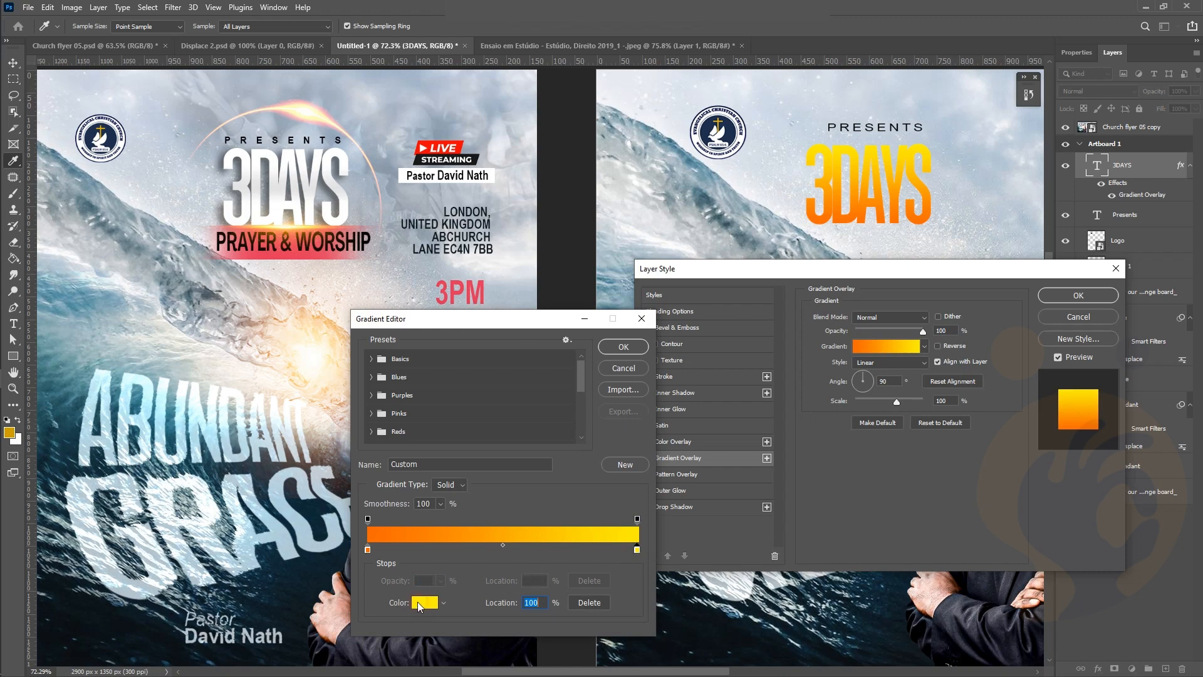
left_click(419, 603)
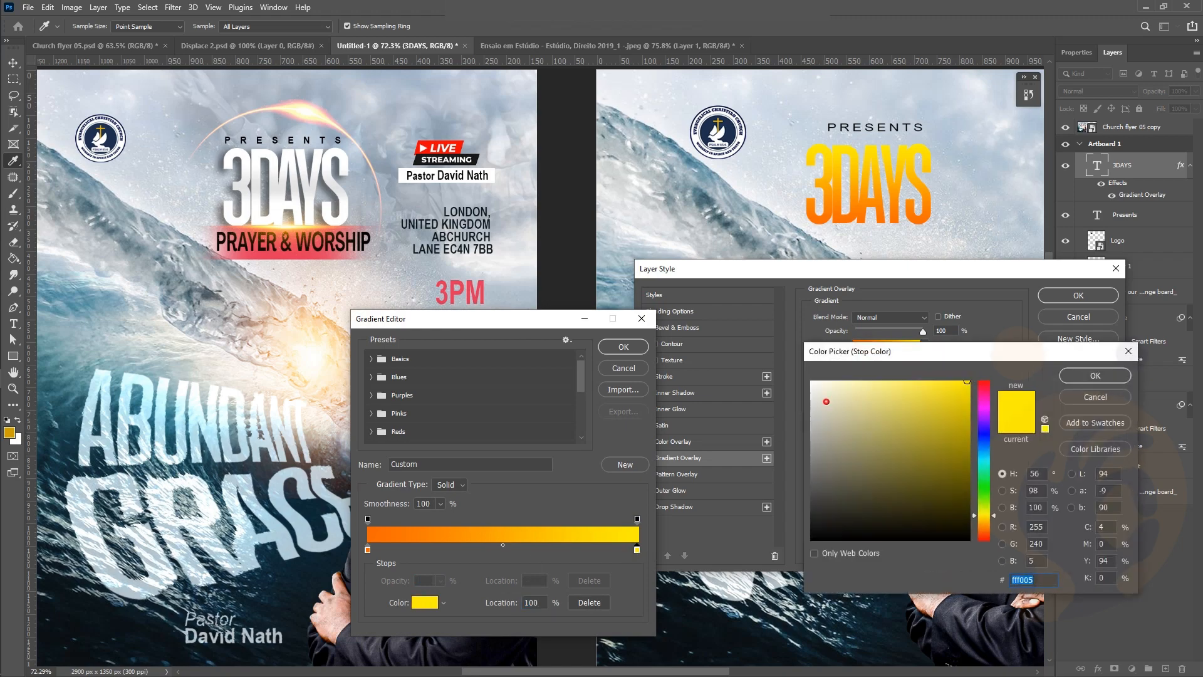
left_click_drag(826, 401, 781, 349)
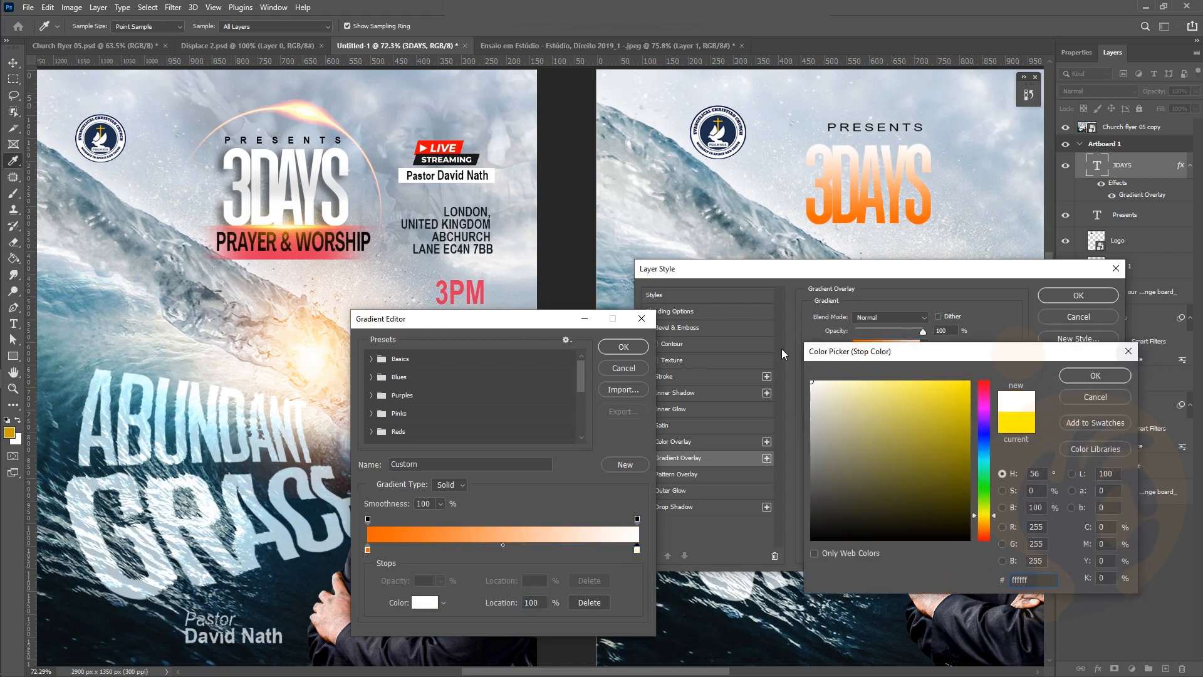
left_click(812, 387)
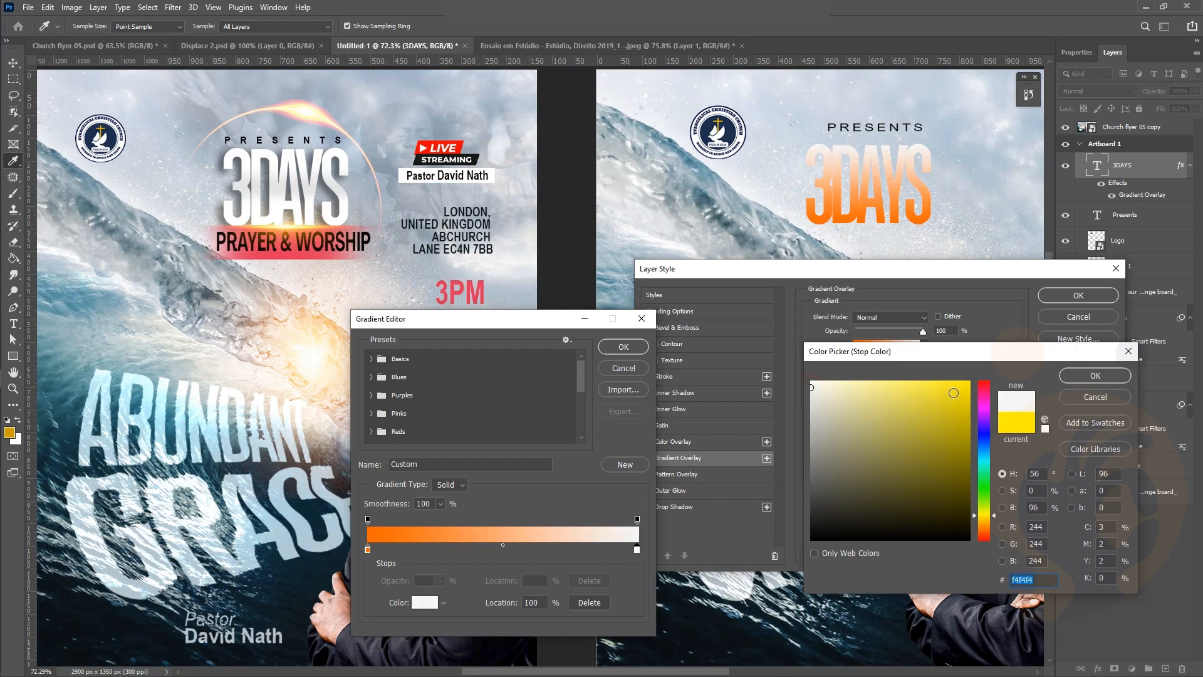
left_click(1095, 375)
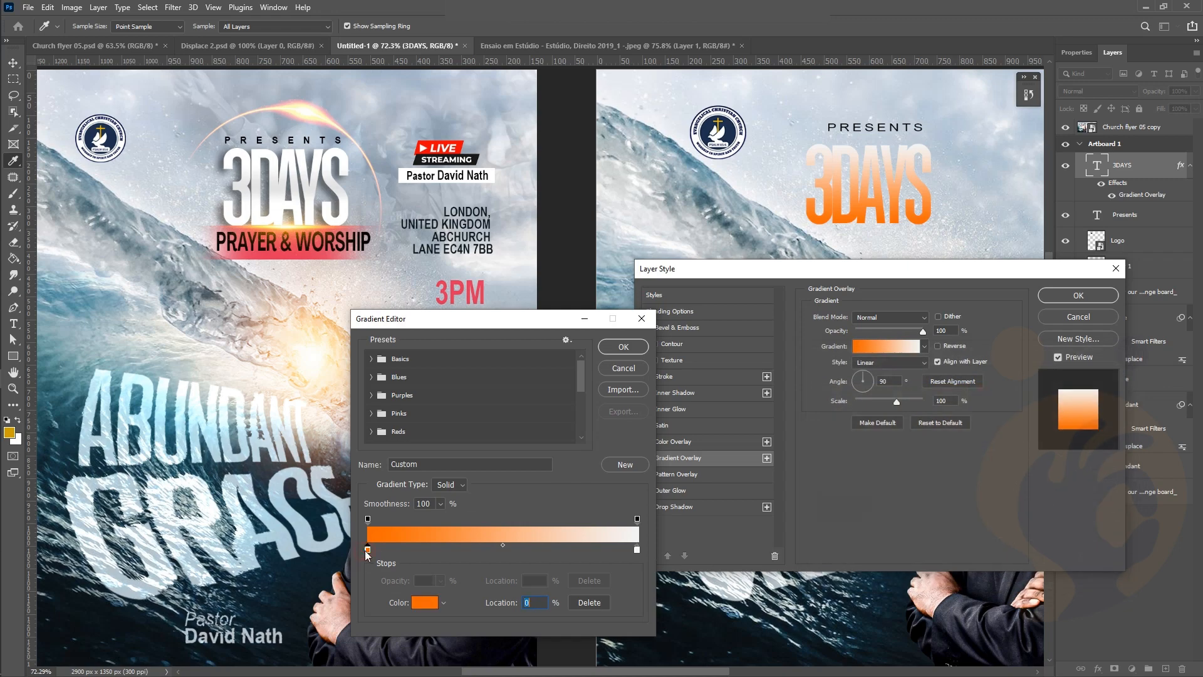
Turn the orange left stop white, and add then remove a trial 50% stop
left_click(423, 606)
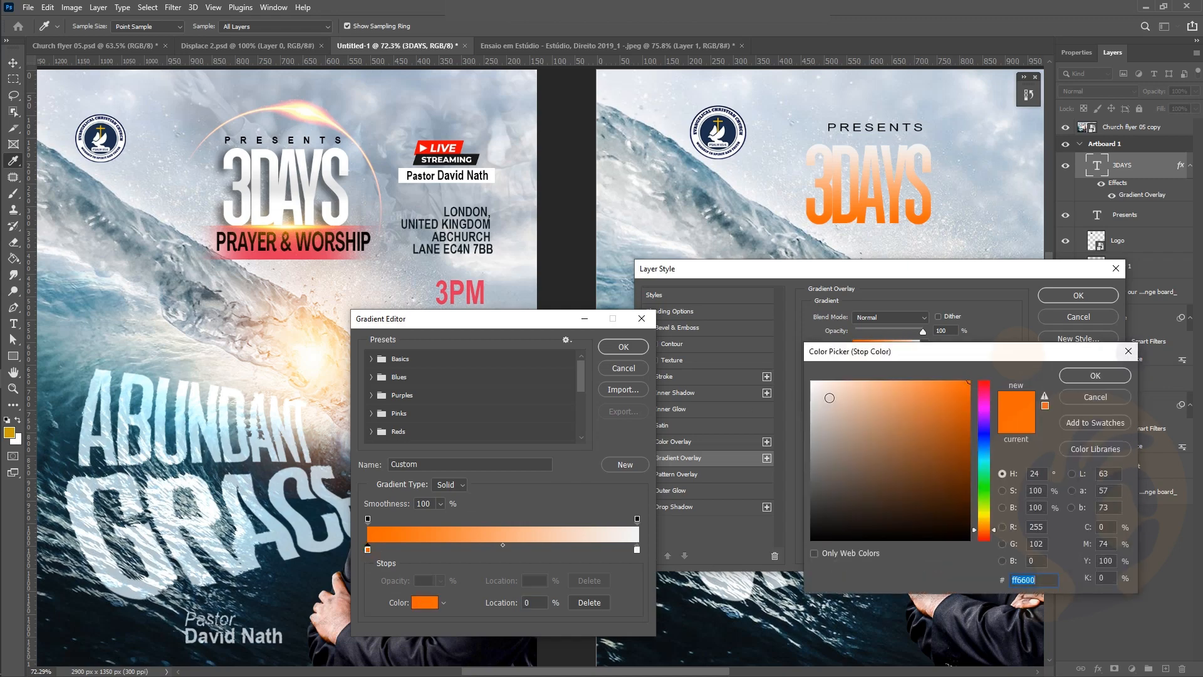
left_click_drag(829, 398, 751, 369)
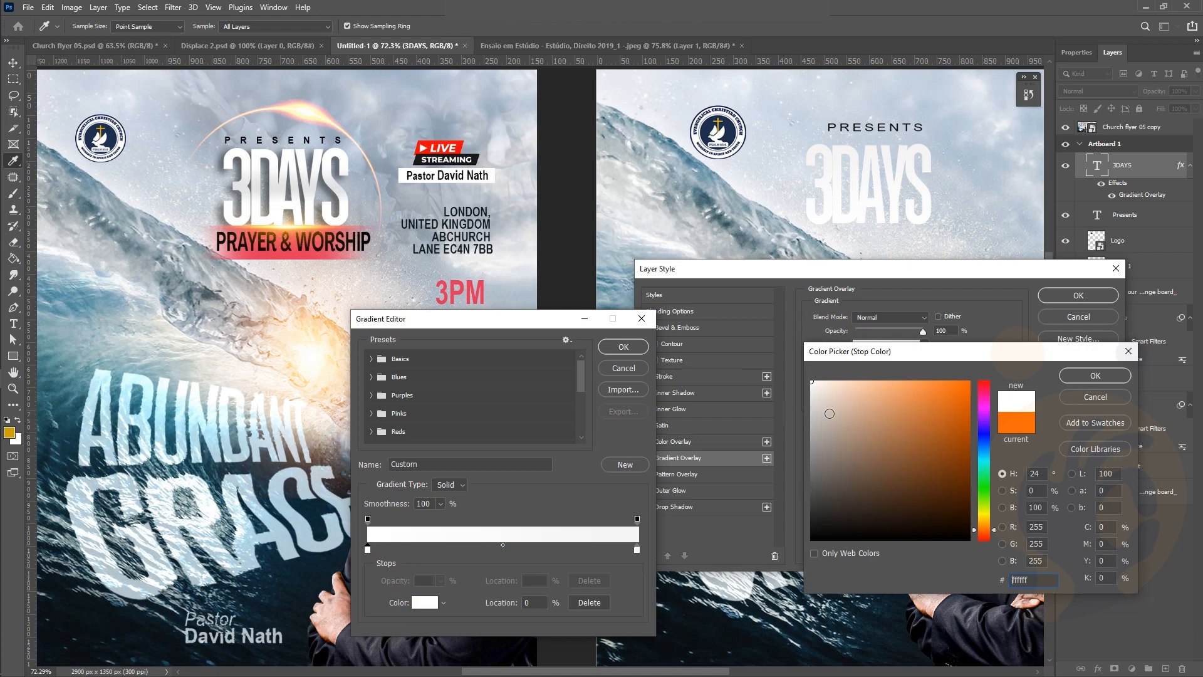
left_click(1088, 376)
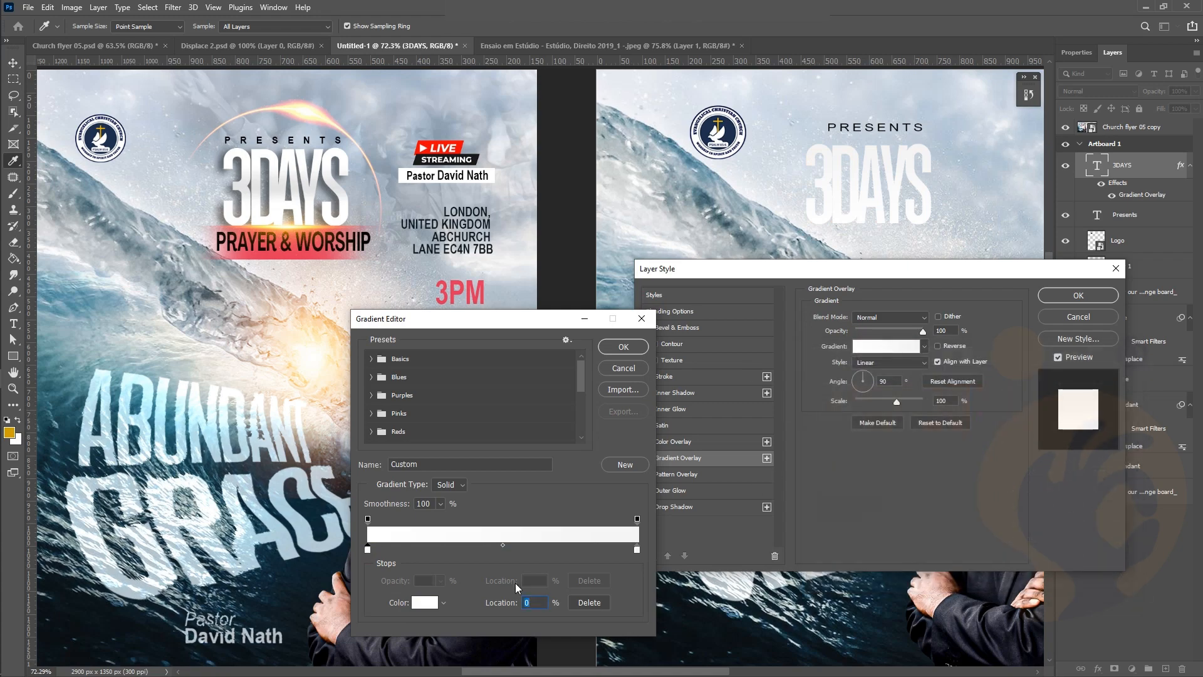
left_click(502, 550)
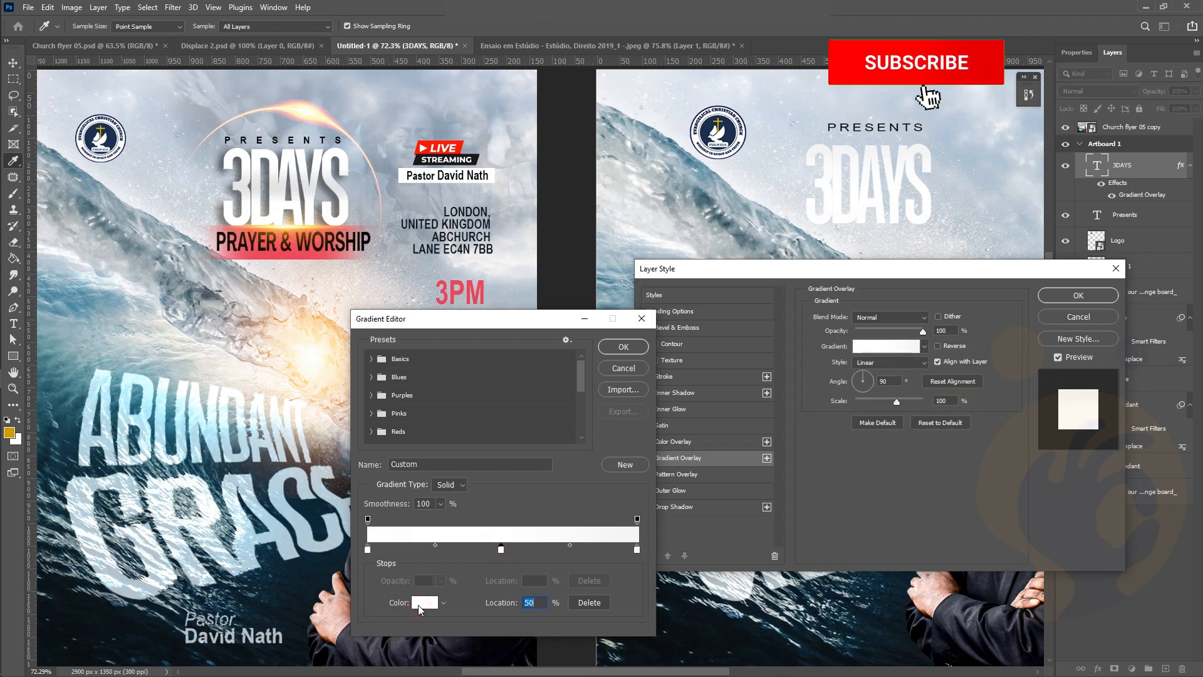
double_click(501, 550)
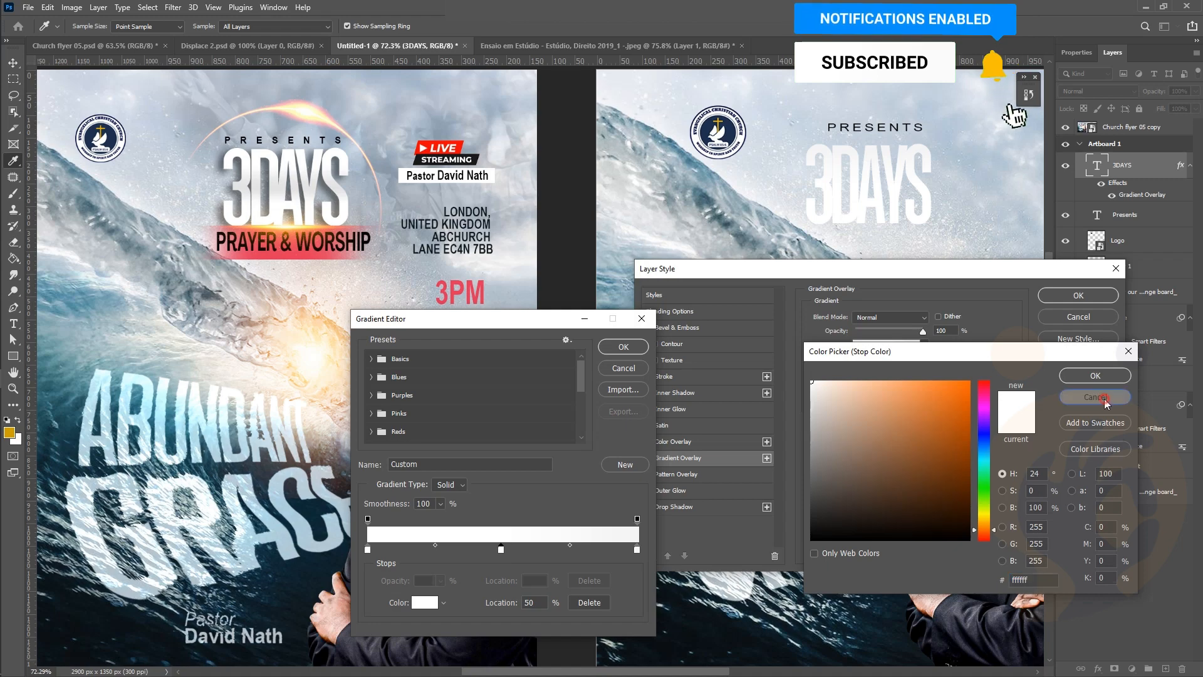
left_click(1095, 396)
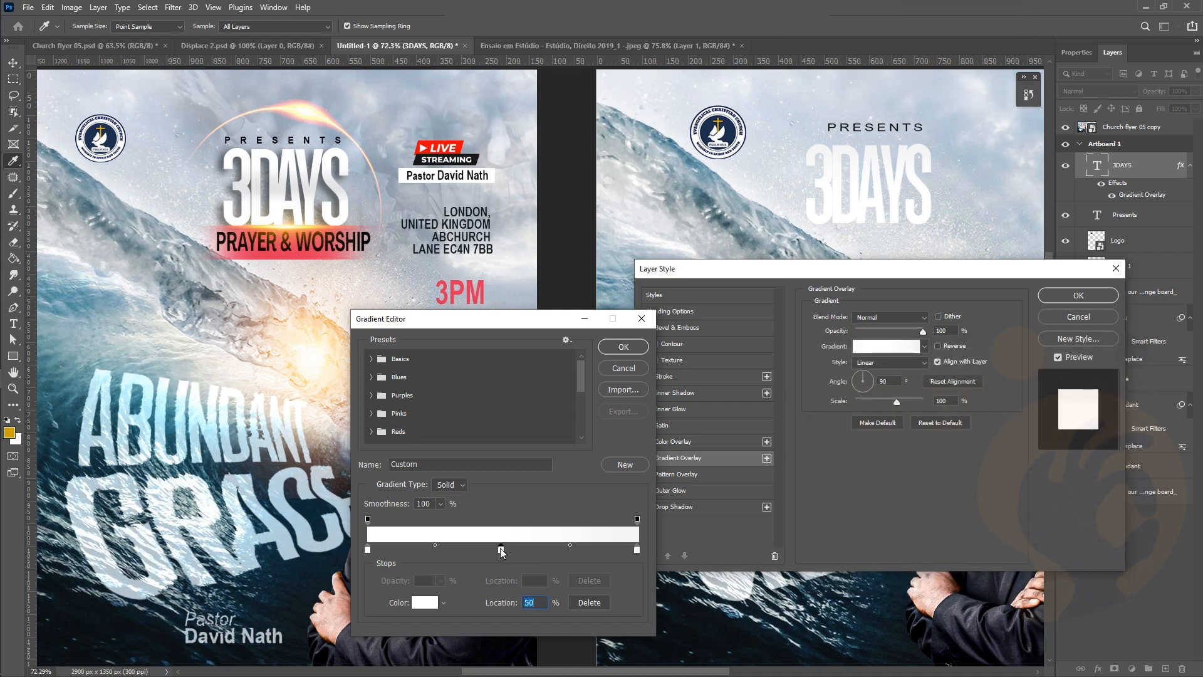
left_click(579, 601)
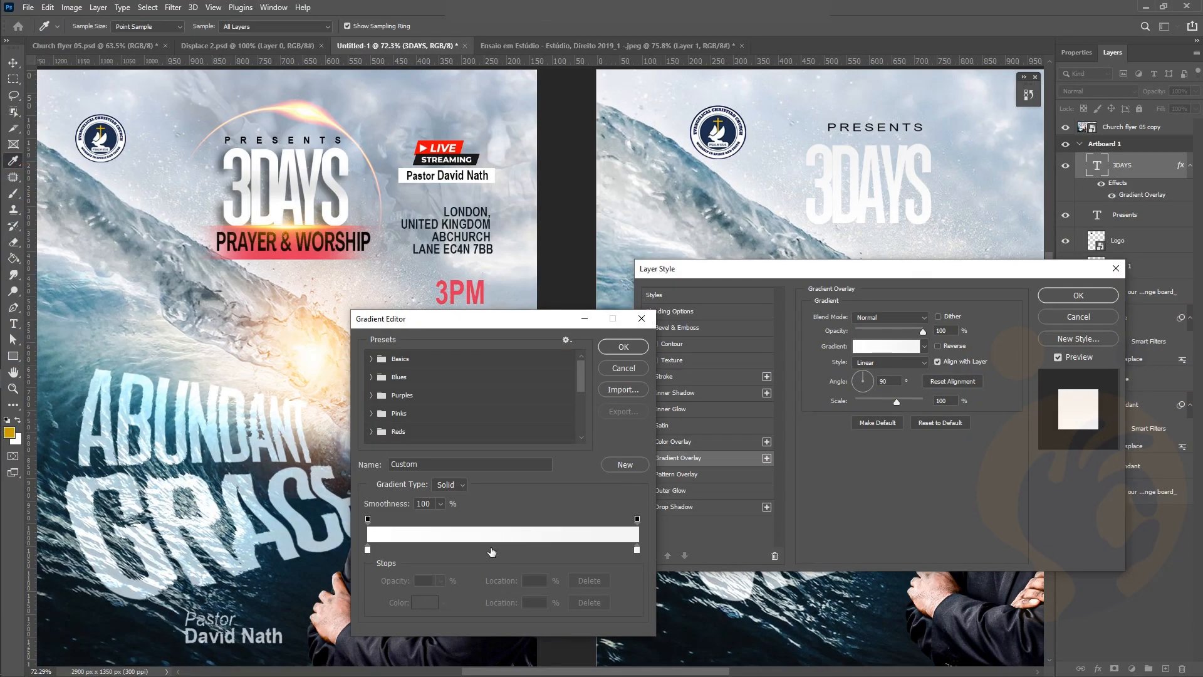
Add a light grey 45% stop, shift the midpoints, move stops to 86% and 19%, and add a white 29% stop
double_click(491, 549)
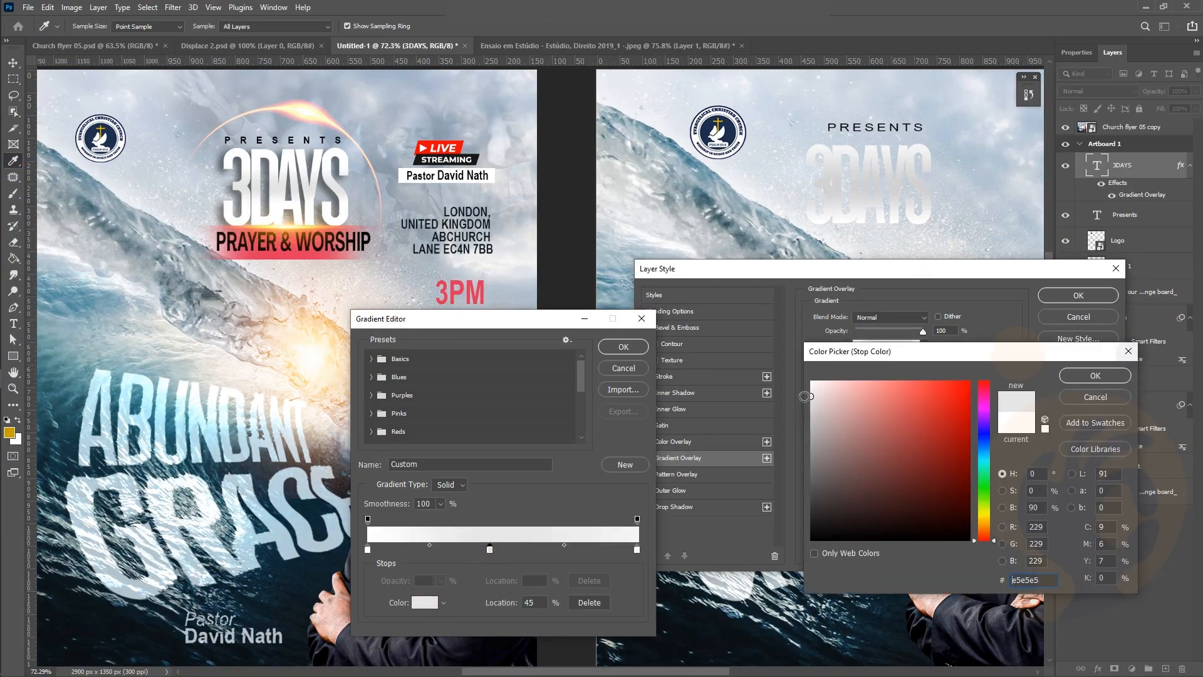
left_click(1063, 380)
left_click_drag(430, 546, 459, 546)
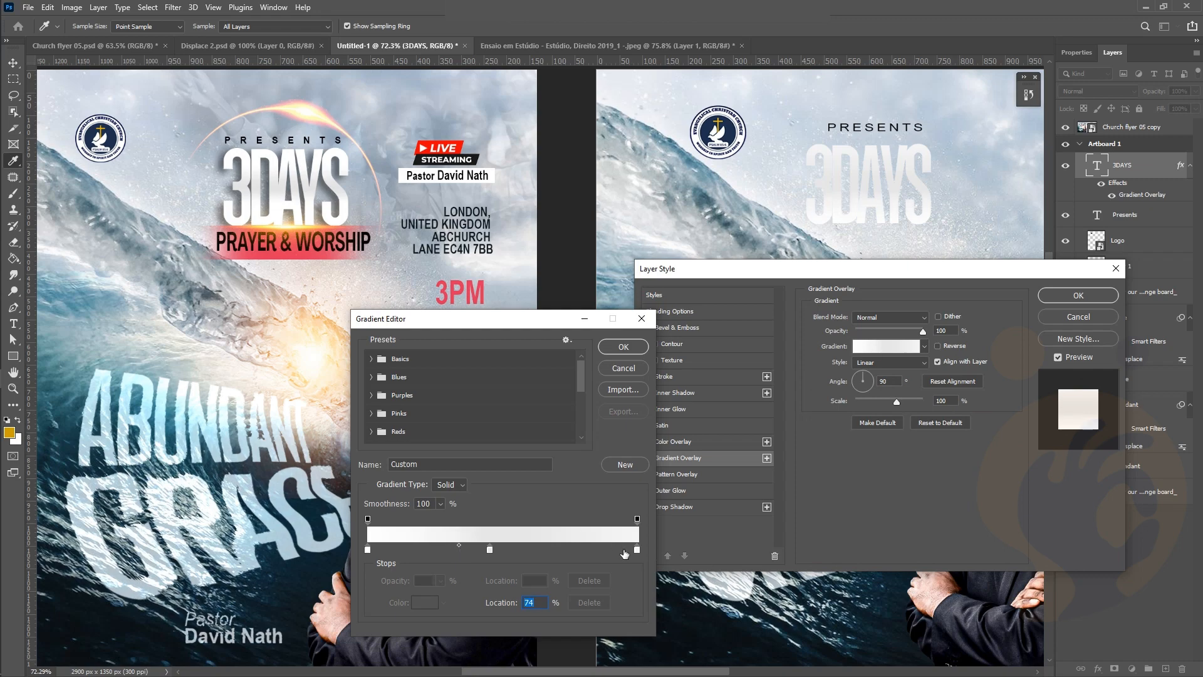
left_click(637, 550)
left_click_drag(564, 546, 528, 545)
left_click_drag(637, 550, 599, 550)
left_click_drag(369, 550, 419, 549)
left_click(445, 549)
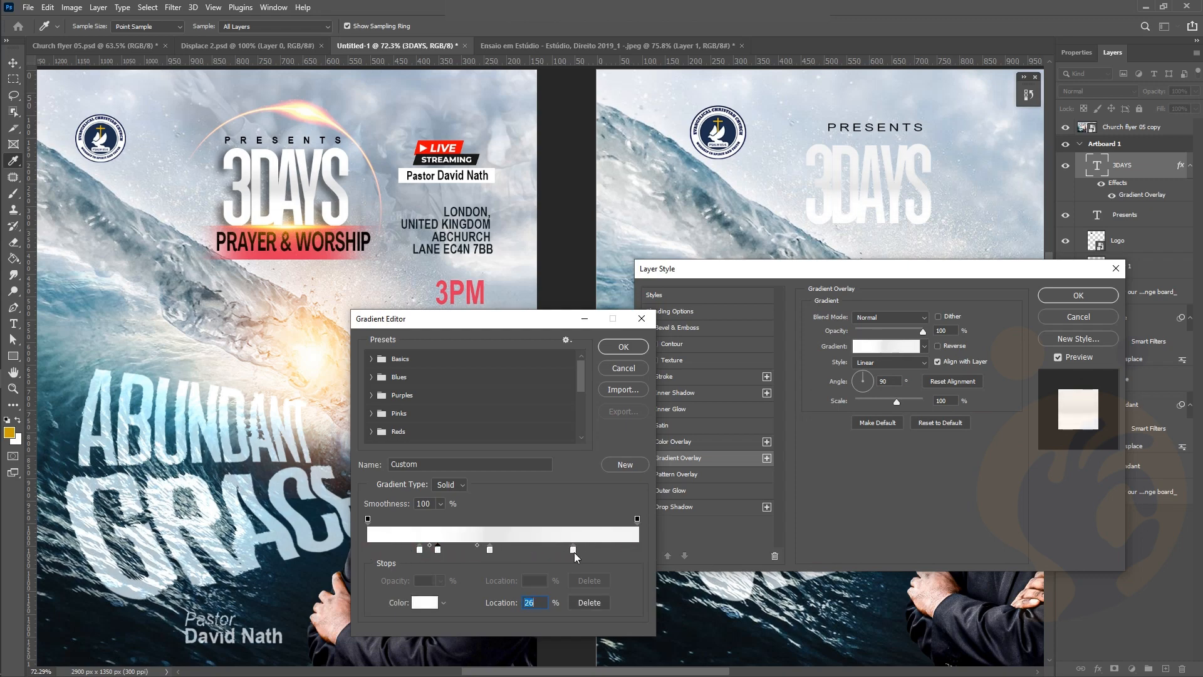
Set the 71% stop to white, move it to 78%, and move another stop to about 13%
left_click(636, 521)
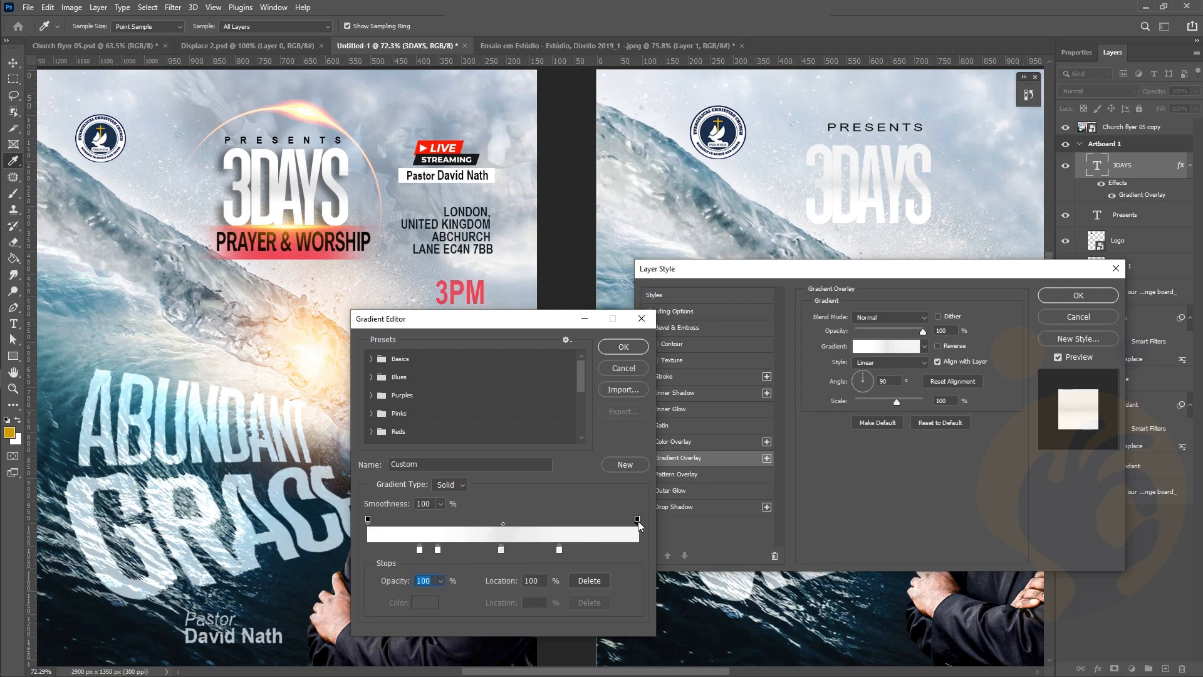
left_click(559, 550)
left_click(425, 602)
left_click_drag(821, 392, 793, 357)
key("Return")
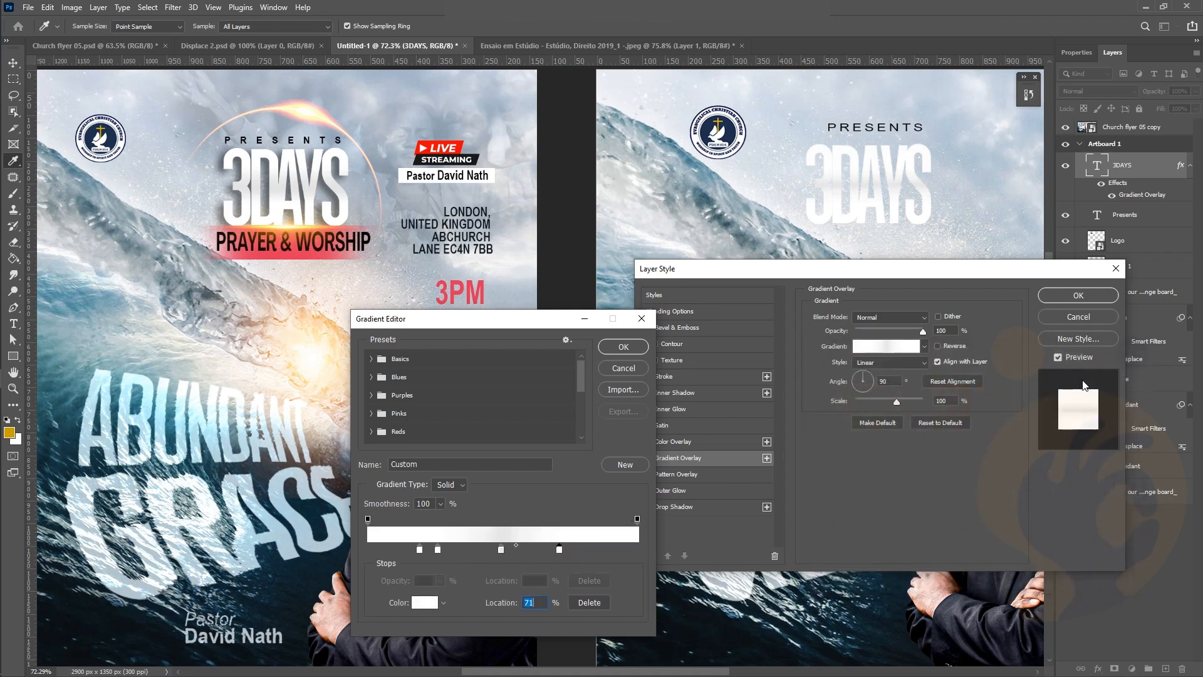
left_click_drag(559, 549, 579, 549)
left_click_drag(420, 550, 402, 551)
left_click(624, 347)
Add a drop shadow to 3DAYS with a 31 px distance
left_click(649, 507)
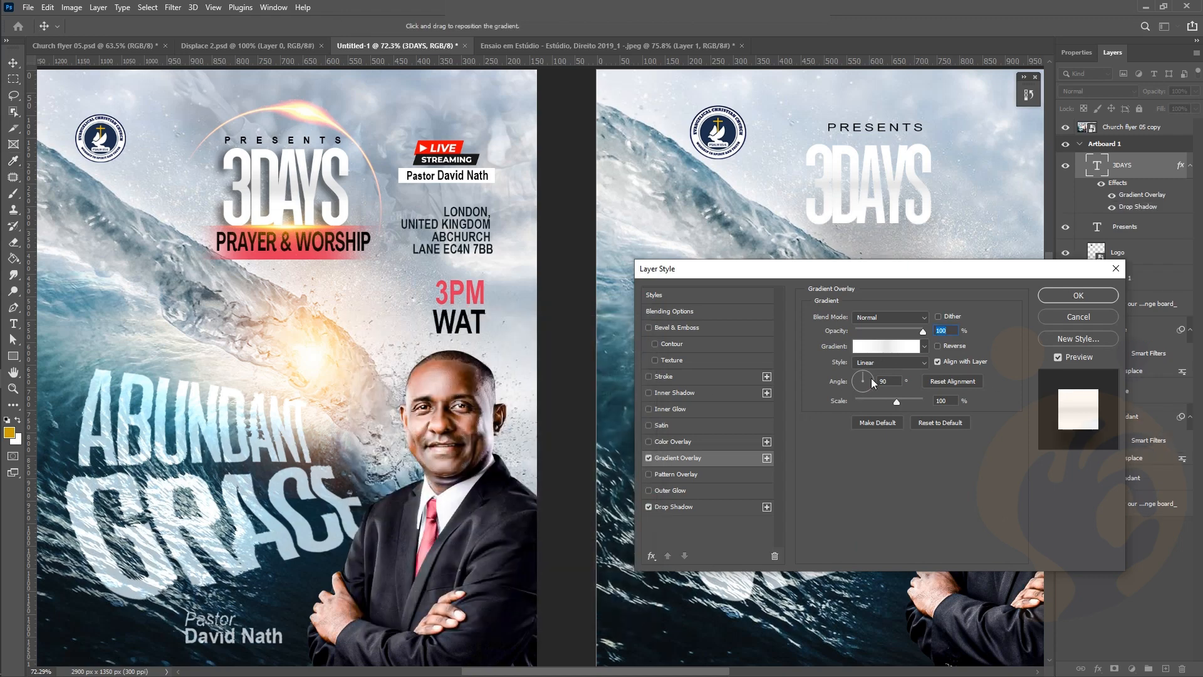
left_click(719, 504)
left_click(874, 373)
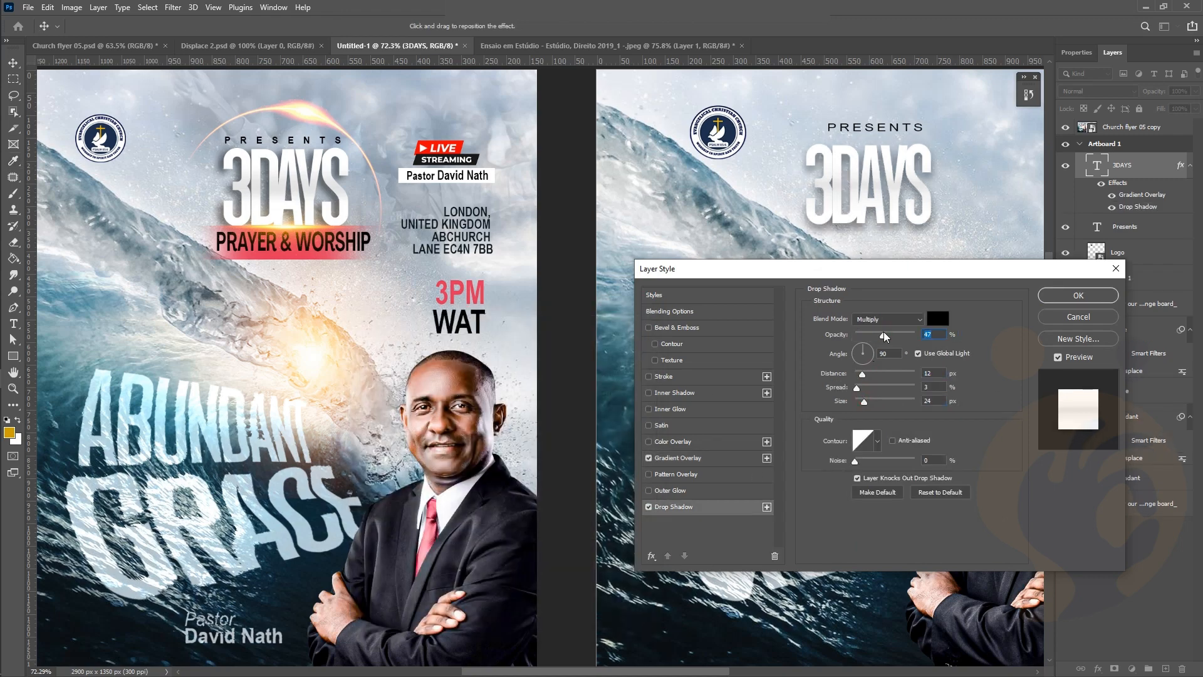
left_click(1078, 295)
scroll(814, 227, "right", 3)
scroll(812, 227, "down", 1)
left_click(799, 199, "shift")
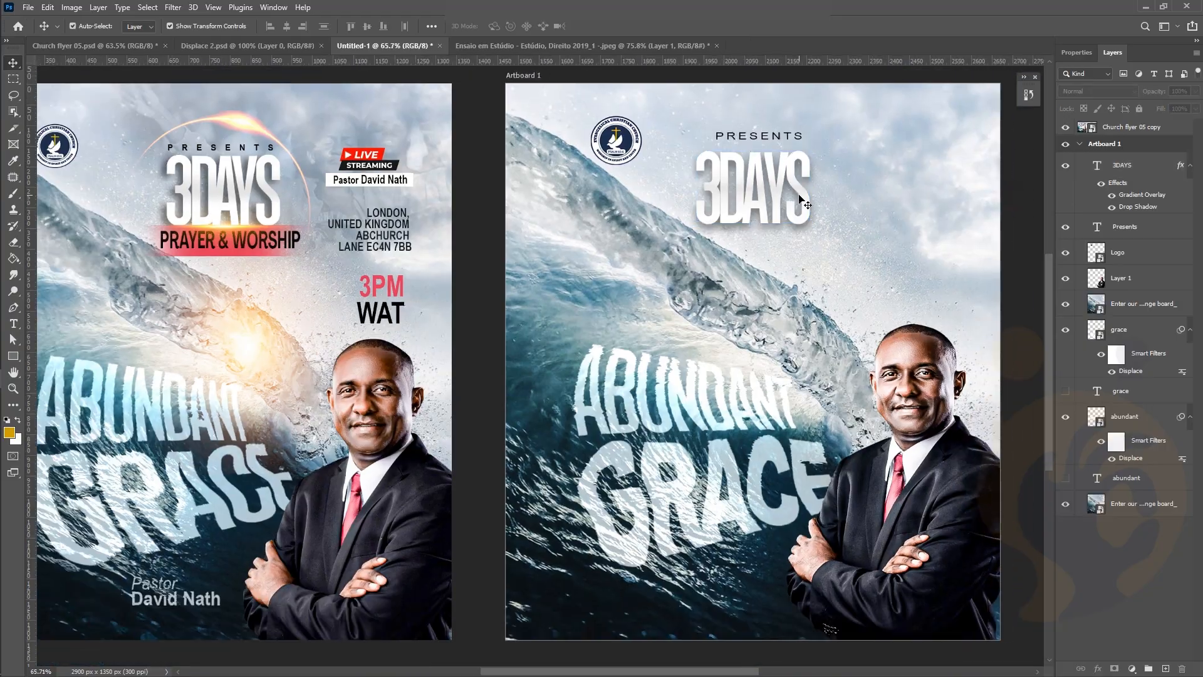
Draw a rectangle just below 3DAYS with no stroke and a solid red fill
left_click(13, 356)
left_click(69, 356)
left_click_drag(686, 228, 845, 263)
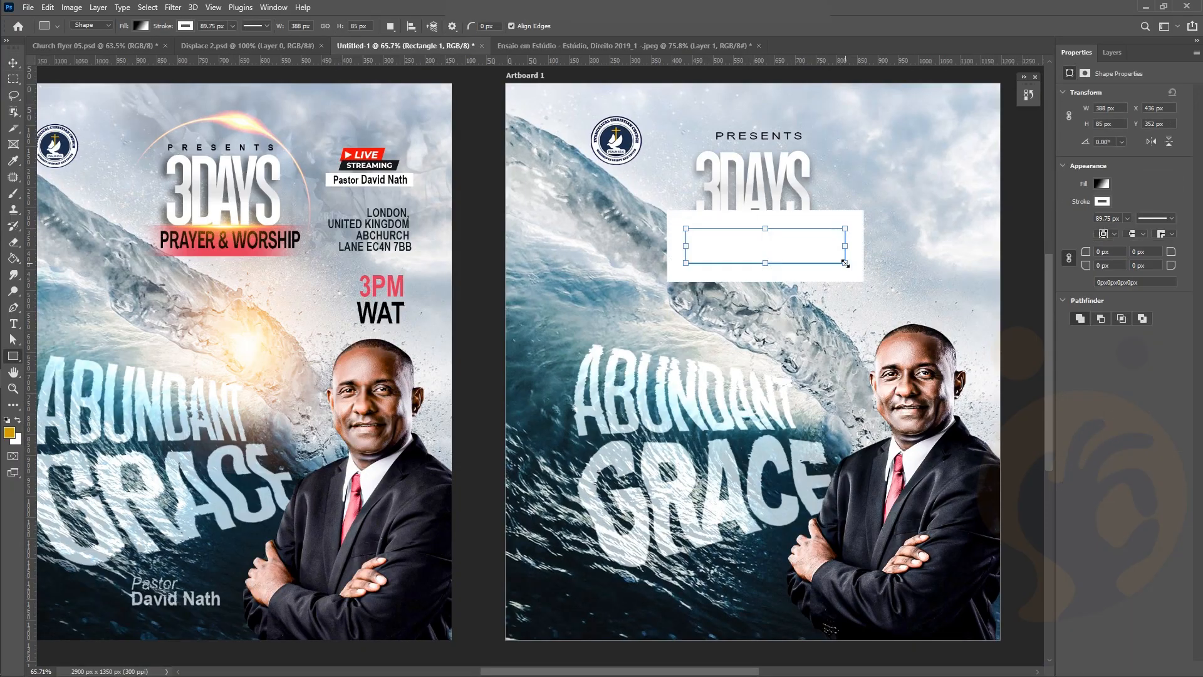
left_click(1098, 202)
left_click(1036, 225)
left_click(1101, 184)
left_click(1059, 209)
left_click(1030, 250)
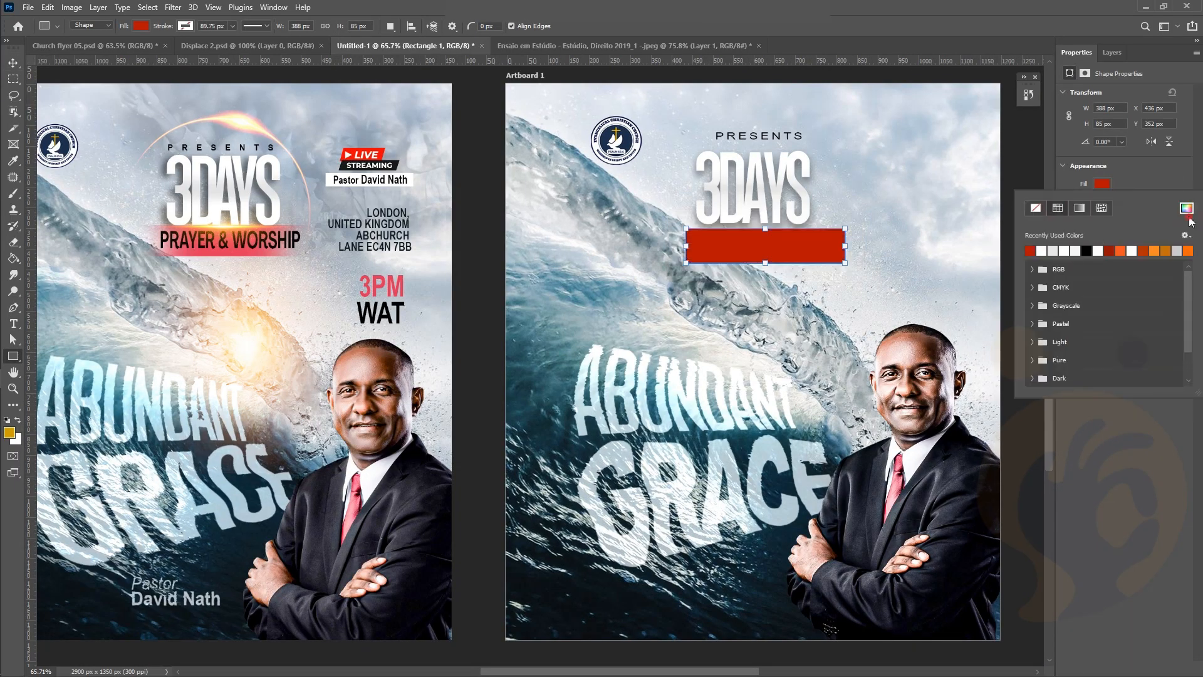
Change the banner fill to a brighter crimson sampled from the pastor's tie
left_click(1188, 212)
left_click_drag(893, 479, 881, 506)
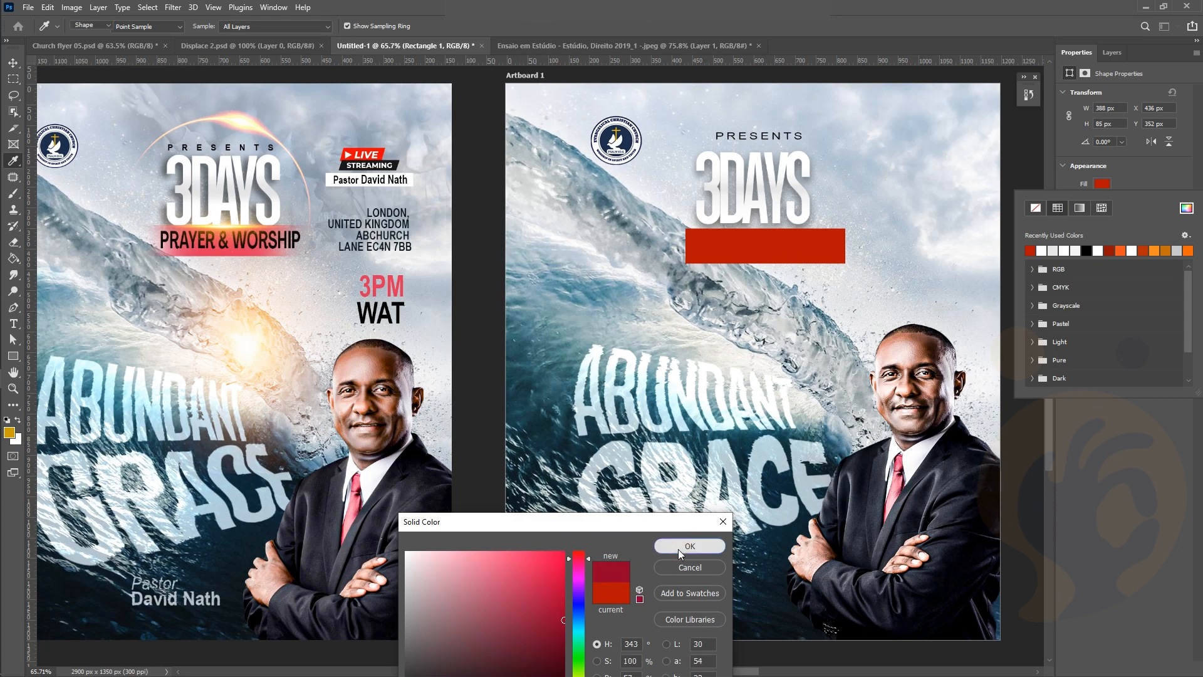
left_click(681, 554)
left_click(1186, 210)
left_click(556, 522)
left_click_drag(579, 466, 579, 466)
left_click(549, 493)
left_click(688, 455)
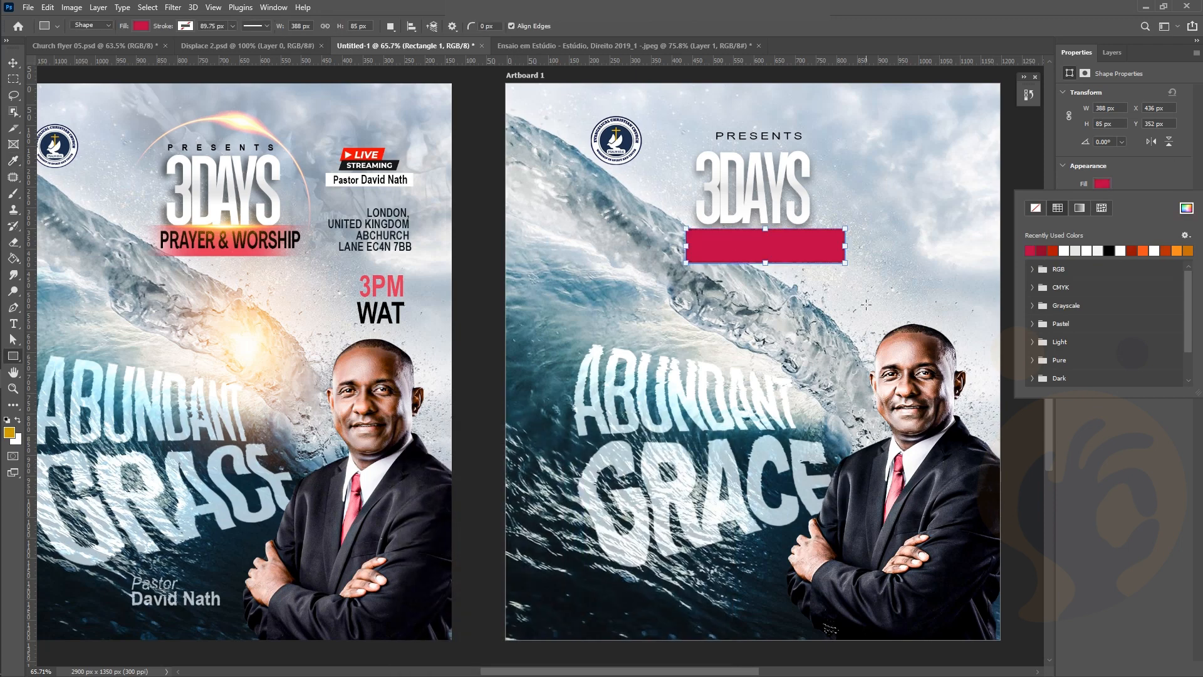
Add the text 'PRAYER & WORSHIP' beneath the banner
key("v")
left_click(779, 277)
key("t")
left_click(752, 286)
type("PRAYER & WORSHIP")
key("ctrl+Return")
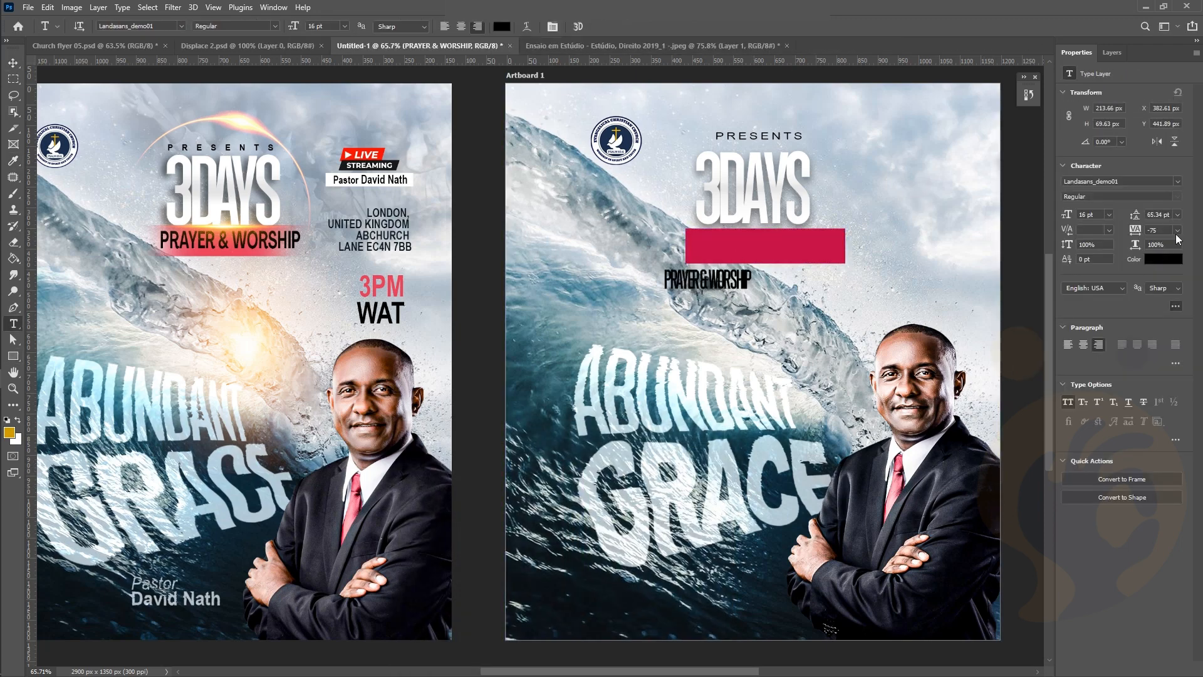
Widen the text's letter spacing, move it above the banner layer onto the banner, and enlarge it
left_click(1178, 232)
left_click(1161, 270)
key("v")
left_click_drag(696, 279, 764, 245)
left_click(1113, 52)
left_click_drag(1109, 327, 1109, 157)
scroll(815, 252, "up", 6)
left_click_drag(617, 262, 585, 270)
scroll(585, 271, "down", 6)
Stretch the crimson banner wider with Free Transform
key("Return")
left_click(579, 266)
key("e")
key("ctrl+t")
left_click_drag(721, 257, 734, 256)
Fade both ends of the banner with a large soft round eraser
key("Return")
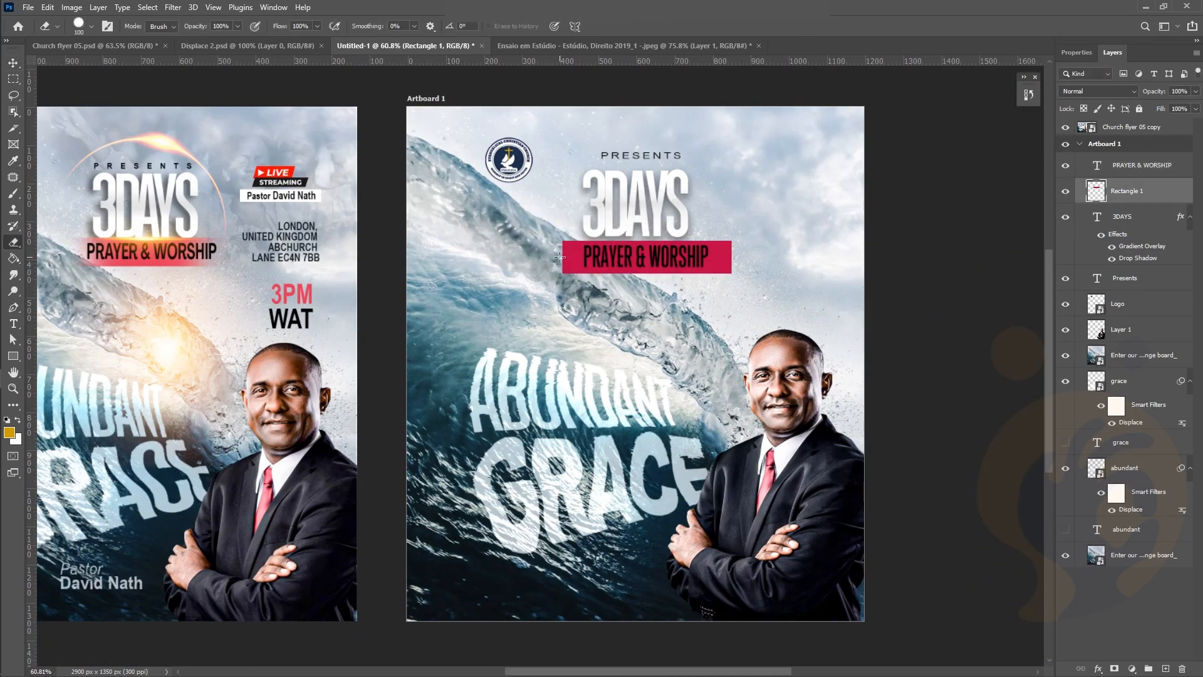
left_click(92, 26)
left_click(108, 190)
key("Return")
left_click_drag(557, 241, 557, 277)
left_click(91, 27)
left_click_drag(115, 70, 123, 71)
left_click_drag(559, 276, 557, 233)
left_click_drag(747, 224, 753, 268)
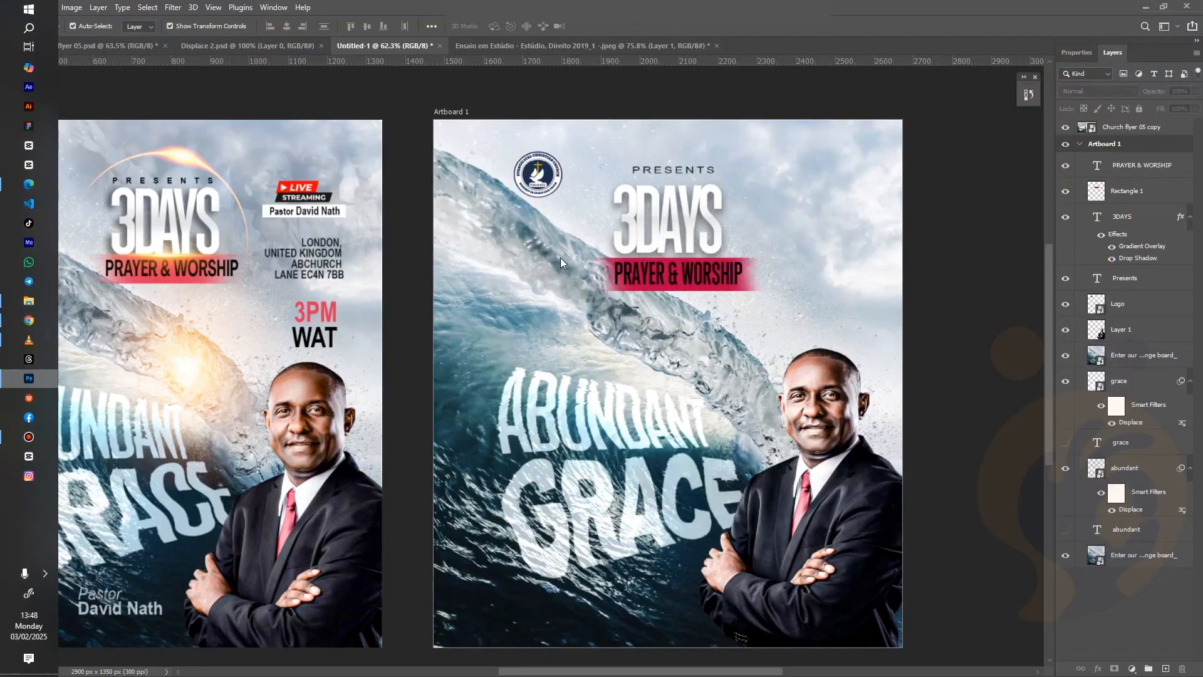
Place and shrink the light flare image, blending it so its dark background disappears
left_click_drag(526, 401, 567, 345)
left_click_drag(779, 345, 709, 291)
key("Return")
left_click(1090, 91)
left_click(1083, 252)
left_click(1084, 93)
left_click(1083, 195)
left_click(911, 230)
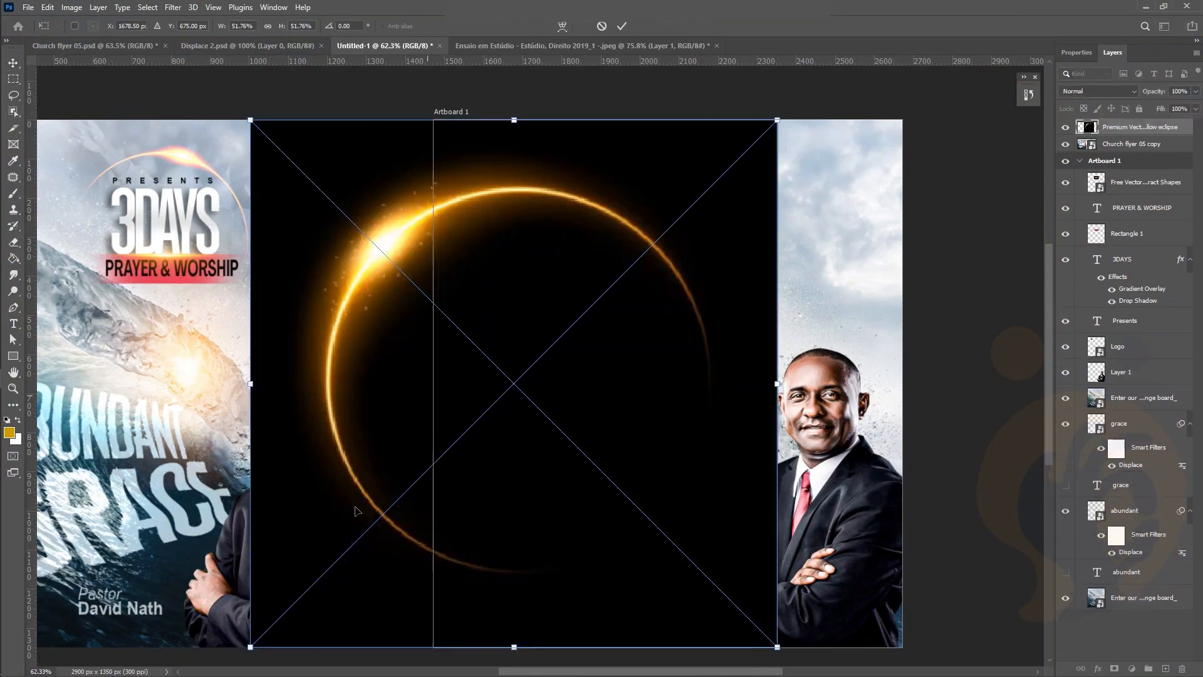
Place the yellow eclipse image over 3DAYS, shrink and rotate it, and blend away its black
left_click_drag(250, 653, 551, 346)
left_click_drag(791, 370, 752, 413)
key("Return")
left_click(1097, 91)
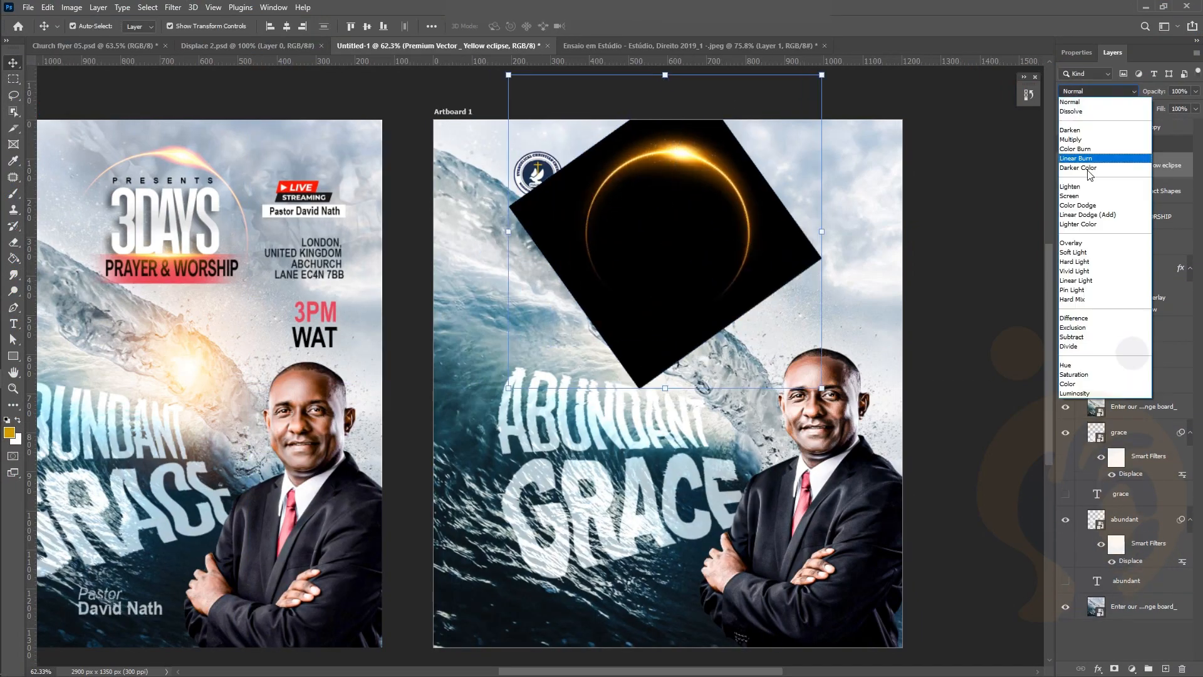
left_click(1081, 196)
left_click(949, 194)
scroll(736, 190, "down", 1)
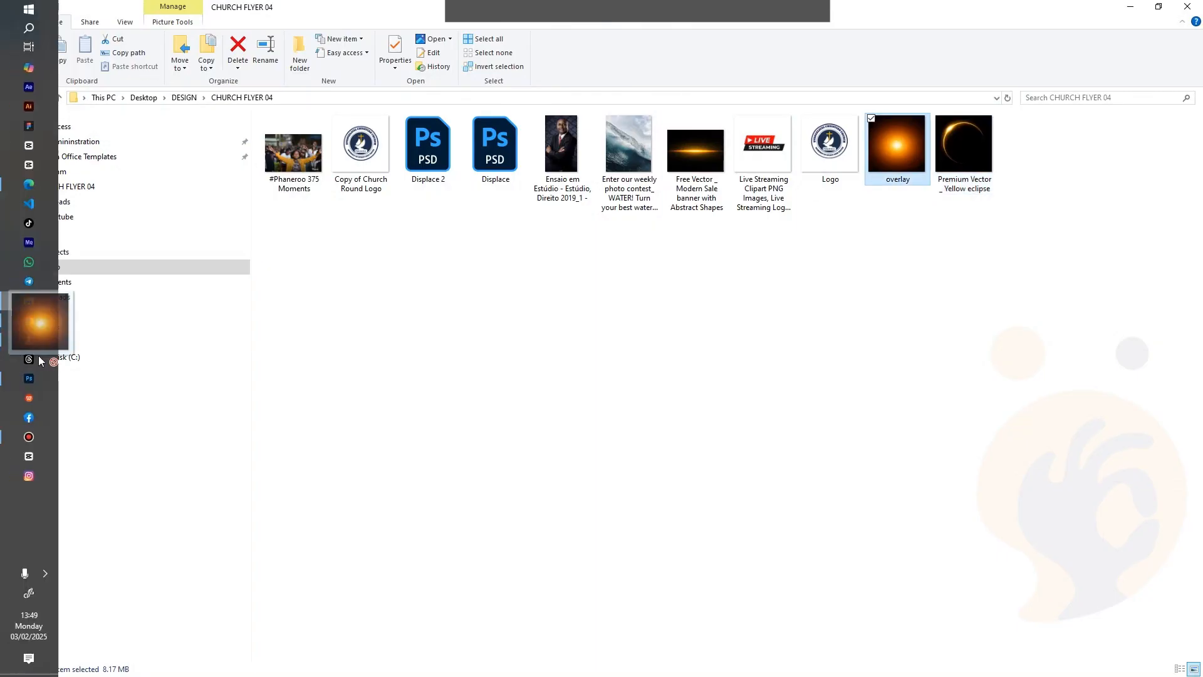
Place the glow overlay over the wave, resize it, and set it to Screen blending
left_click_drag(40, 316, 755, 438)
key("Return")
left_click_drag(850, 506, 793, 449)
key("Return")
left_click(1097, 91)
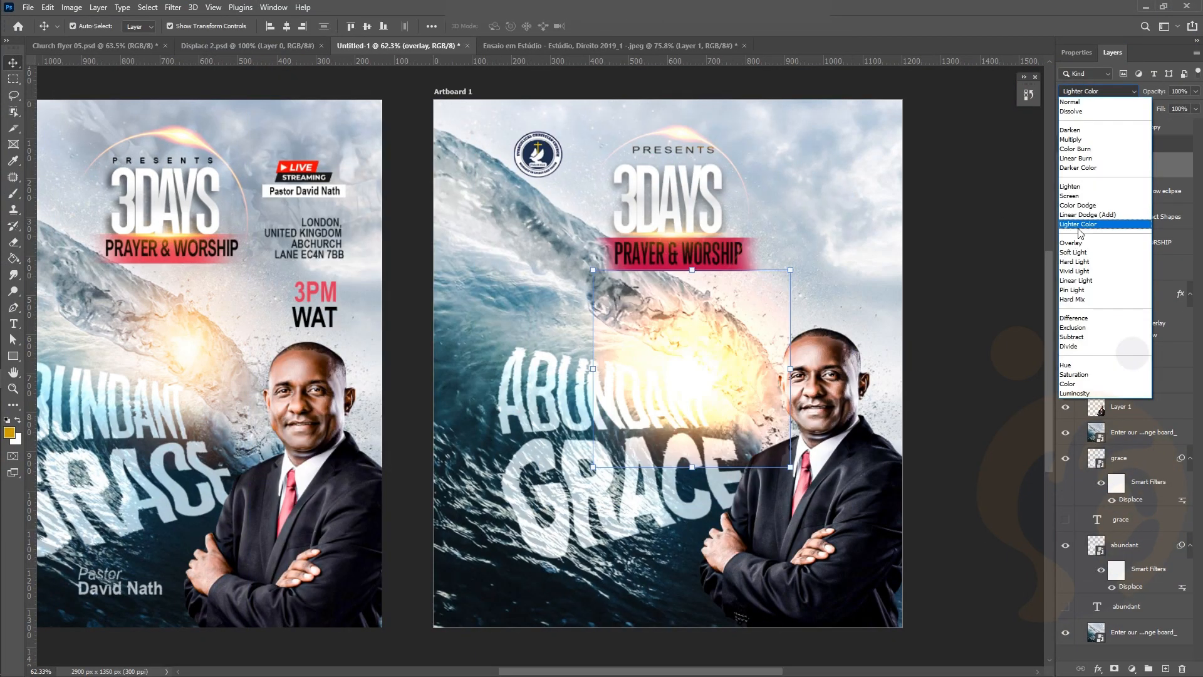
left_click(1080, 196)
left_click_drag(695, 370, 717, 355)
scroll(623, 263, "down", 1)
left_click(917, 231)
Type the address lines LONDON, UNITED KINGDOM and ABCHURCH as a new text block
scroll(917, 231, "left", 3)
key("t")
left_click(565, 284)
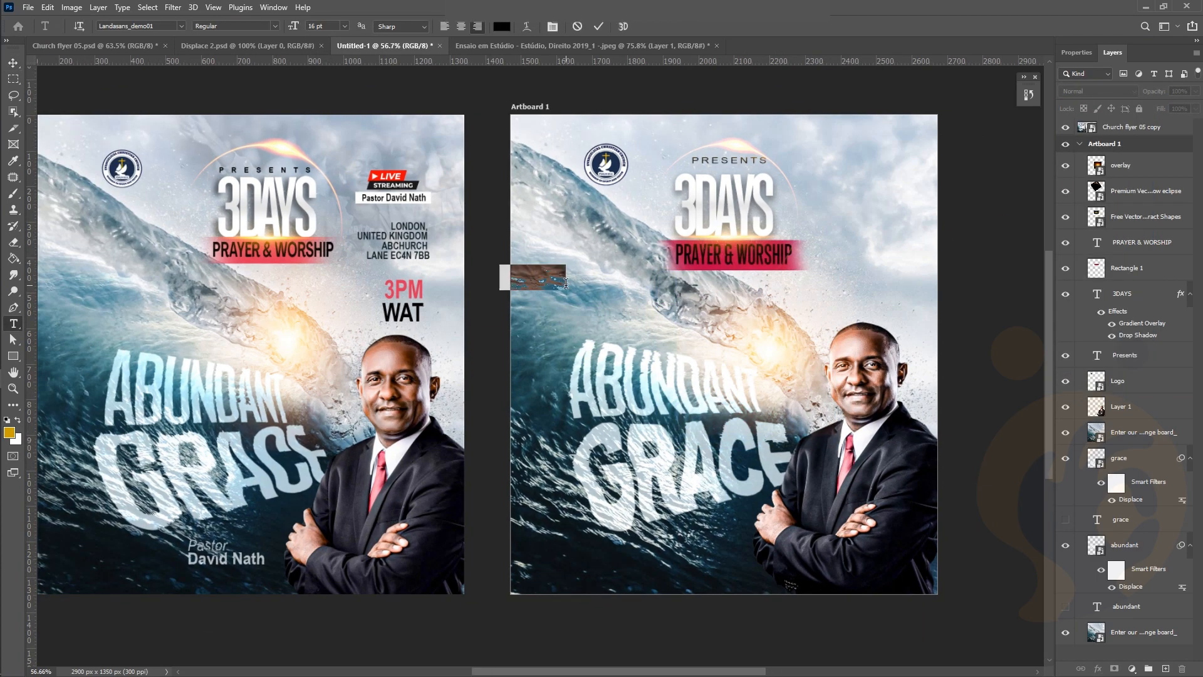
type("LONDON")
scroll(565, 284, "up", 2)
key("Return")
type("UNITED KINGDOM")
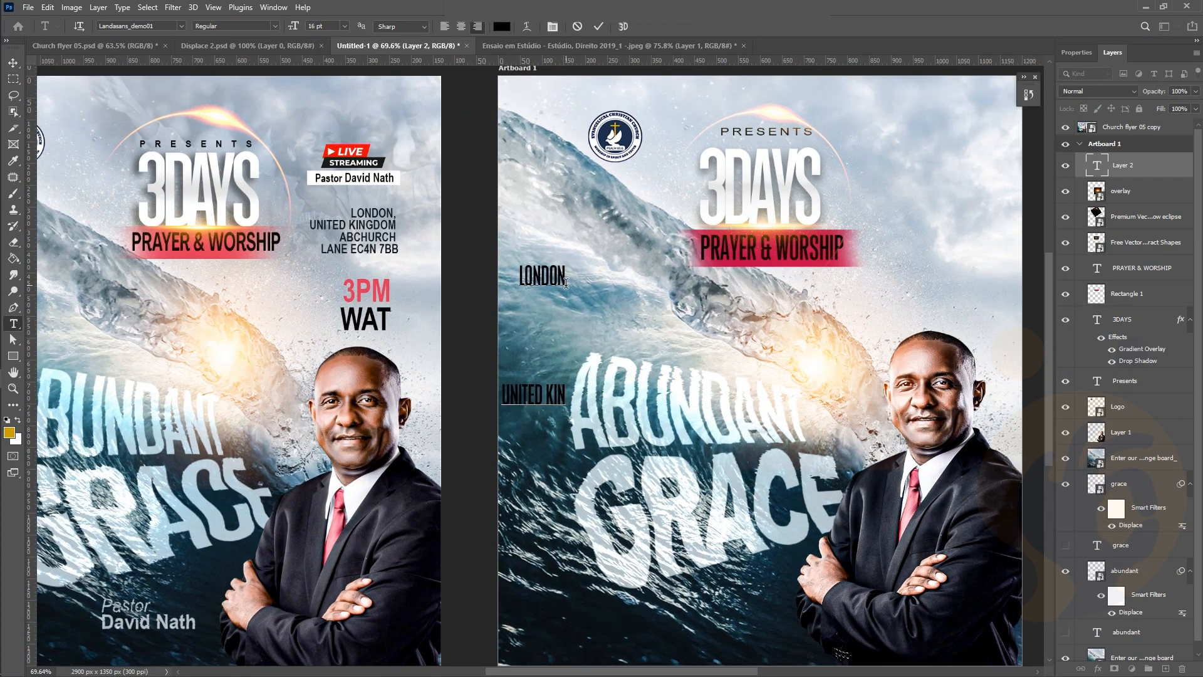
key("Return")
type("ABCHURCH")
Set the address line spacing to 12 pt and move the block to the right side
key("ctrl+a")
left_click(1177, 215)
left_click(1163, 227)
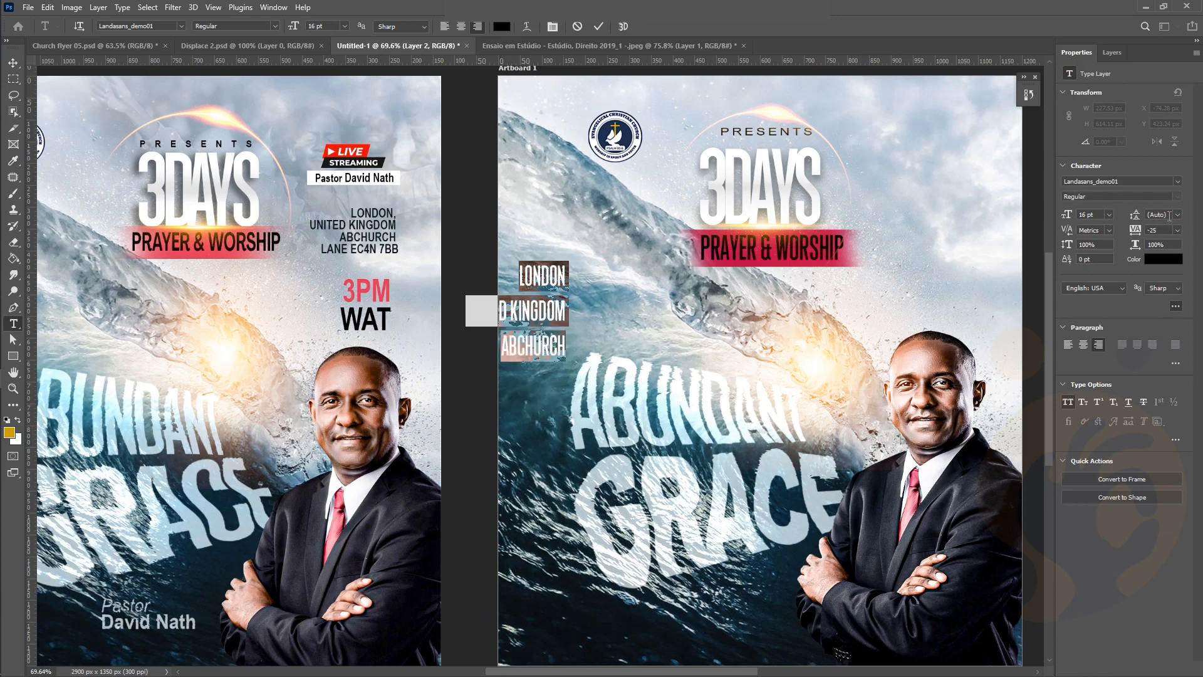
left_click(1177, 215)
left_click(1162, 280)
left_click(1178, 215)
left_click(1161, 291)
left_click(13, 62)
left_click_drag(533, 324, 942, 276)
double_click(941, 276)
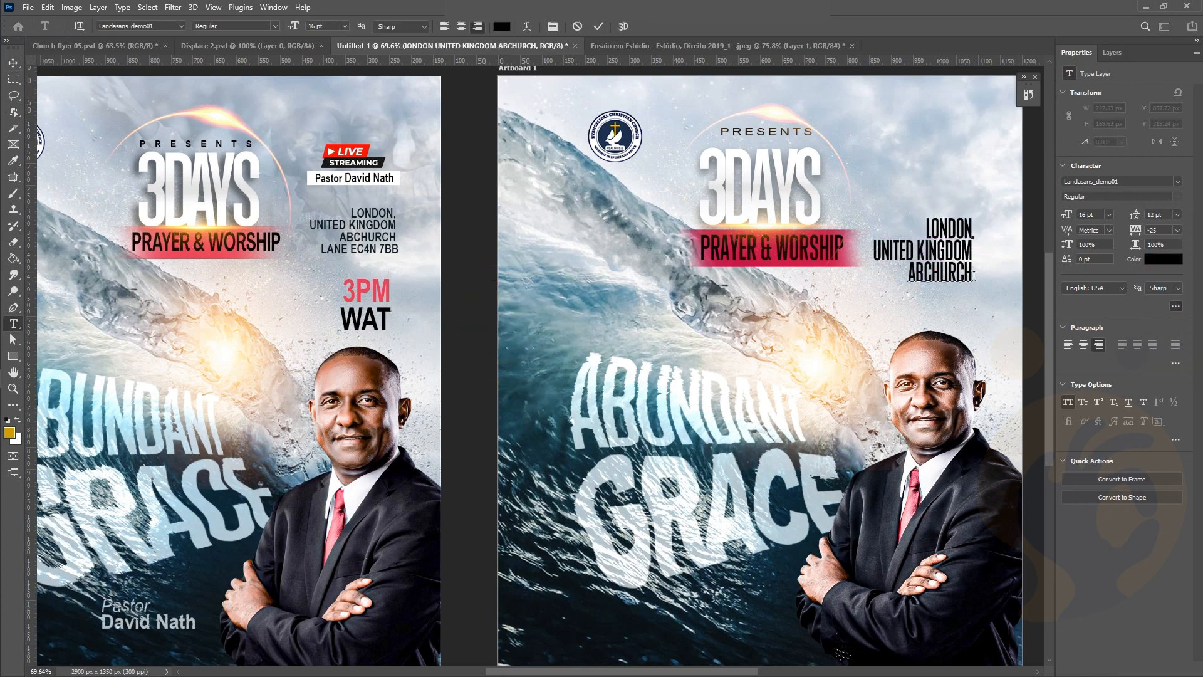
key("Return")
type("LANE EC4N 7BB")
scroll(777, 320, "down", 1)
scroll(771, 311, "down", 1)
key("ctrl+Return")
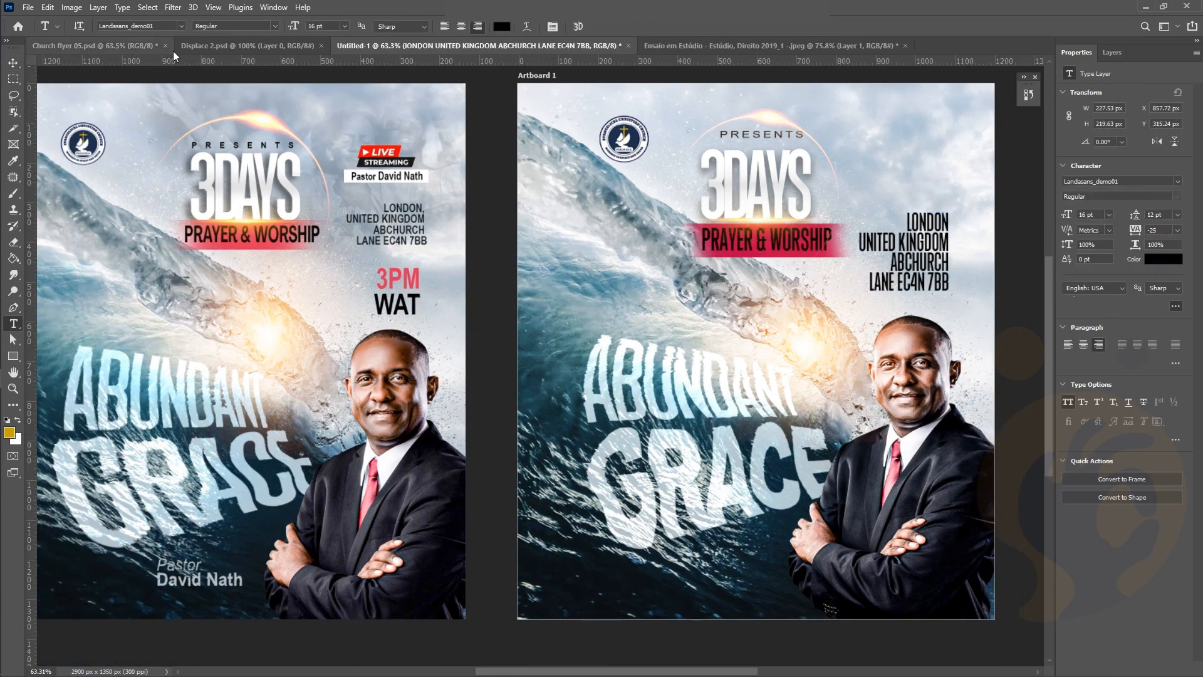
left_click(181, 26)
left_click(146, 77)
Scale down the address block and move it lower
key("v")
key("ctrl+t")
left_click_drag(726, 299, 864, 254)
key("Return")
left_click_drag(935, 223, 903, 238)
Set the address line spacing to 6 pt and make it Bold
left_click(1177, 214)
left_click(1164, 259)
left_click(1164, 237)
left_click(1076, 196)
left_click(1078, 270)
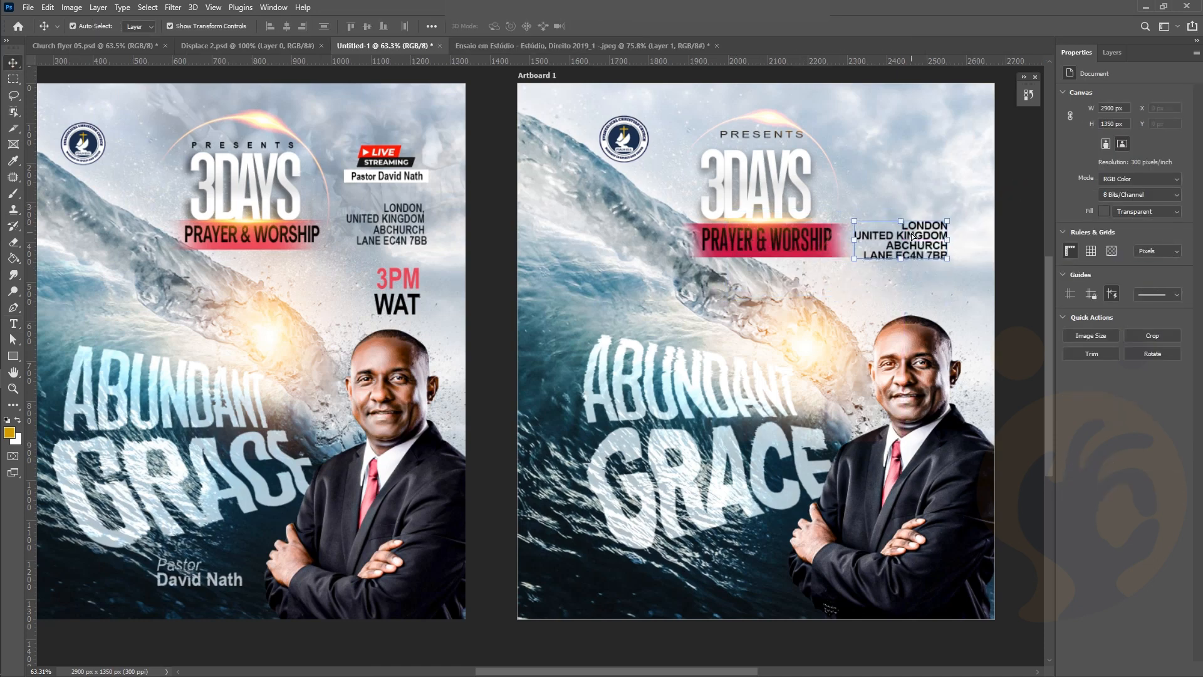
Add a two-line '3PM WAT' text and place it below the address
key("t")
left_click(668, 315)
type("3PM")
key("Return")
type("WAT")
left_click(598, 26)
key("v")
left_click_drag(653, 302, 915, 219)
left_click_drag(924, 298, 976, 266)
left_click(1026, 236)
Colour the word 3PM crimson, sampled from the banner
double_click(924, 270)
left_click(502, 26)
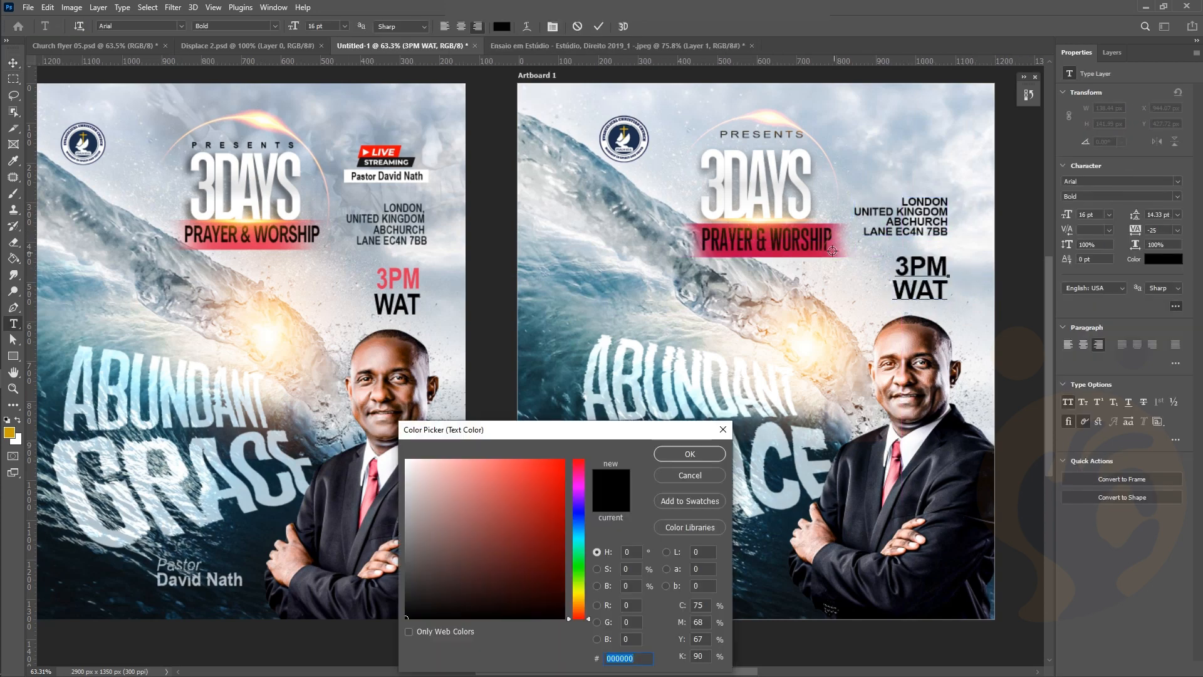
left_click(697, 251)
left_click(690, 453)
left_click(598, 26)
left_click(1022, 269)
Type the pastor's name at the flyer bottom in mixed case, left-aligned
scroll(1021, 269, "down", 1)
key("t")
left_click(180, 26)
left_click(643, 586)
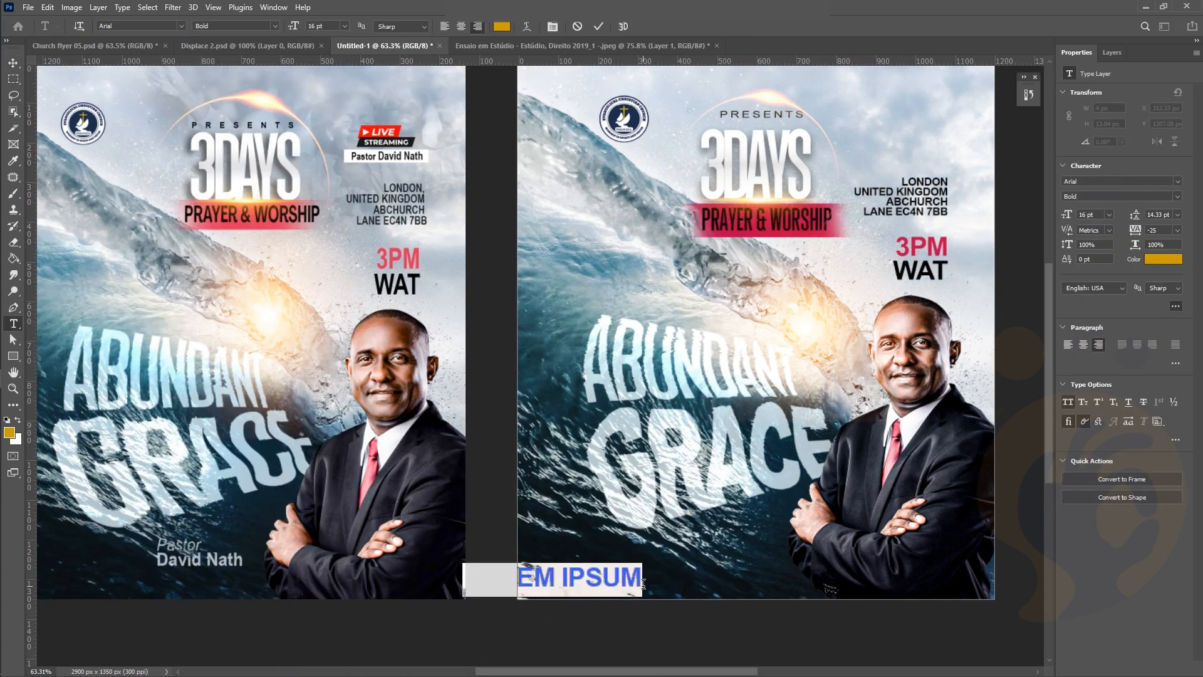
type("PAS")
key("BackSpace")
key("BackSpace")
key("BackSpace")
left_click(1067, 401)
type("Pastor ")
key("ctrl+a")
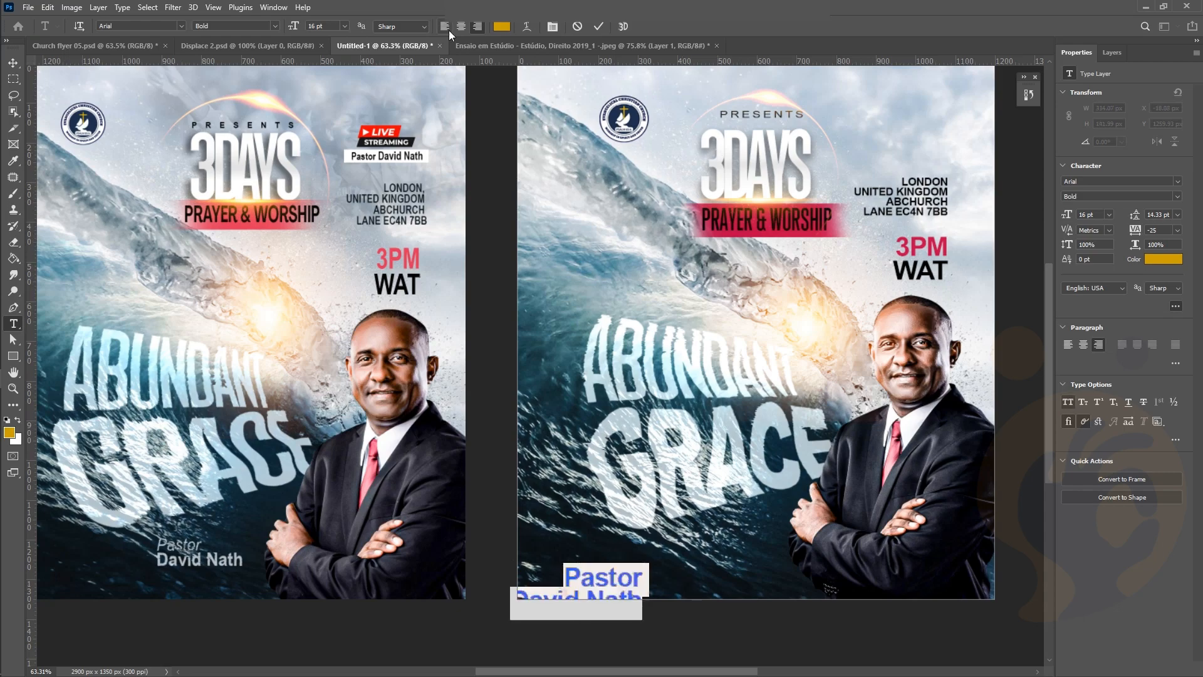
left_click(445, 26)
left_click(598, 27)
Move the pastor's name up onto the flyer and shrink it
key("v")
left_click_drag(704, 594, 720, 557)
left_click_drag(787, 527, 752, 543)
key("Return")
left_click(1164, 258)
Make the pastor's name white and move its layer lower in the stack
left_click(406, 460)
left_click(690, 454)
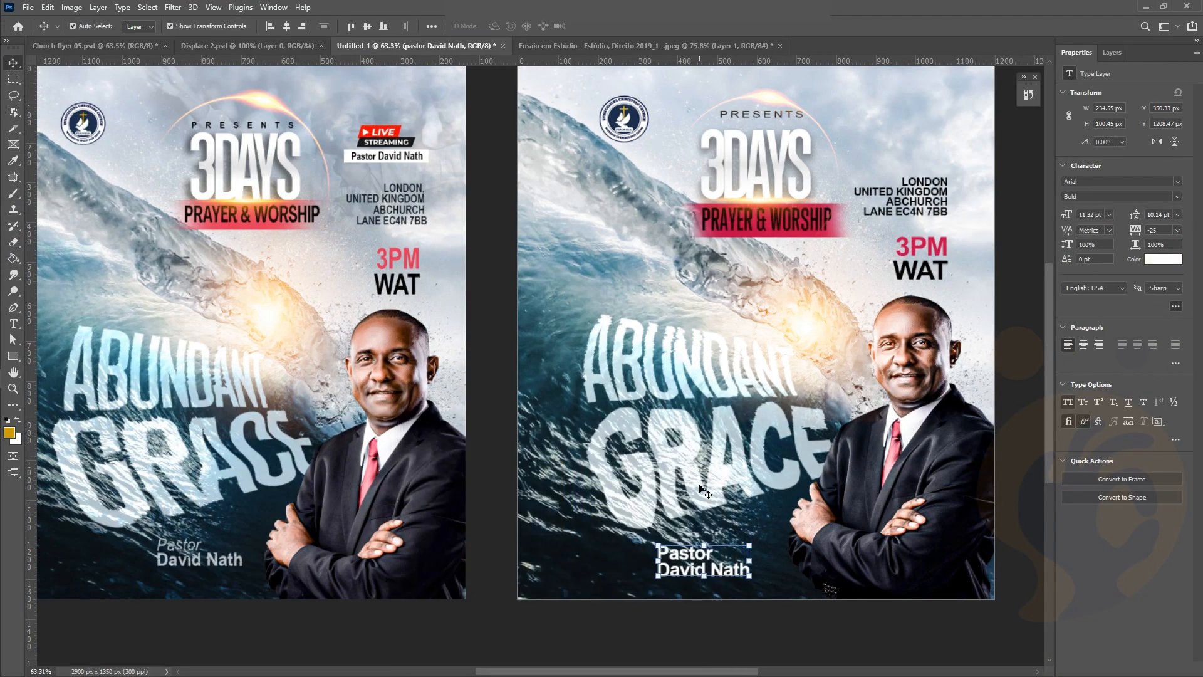
left_click(1112, 52)
left_click_drag(1096, 169, 1100, 520)
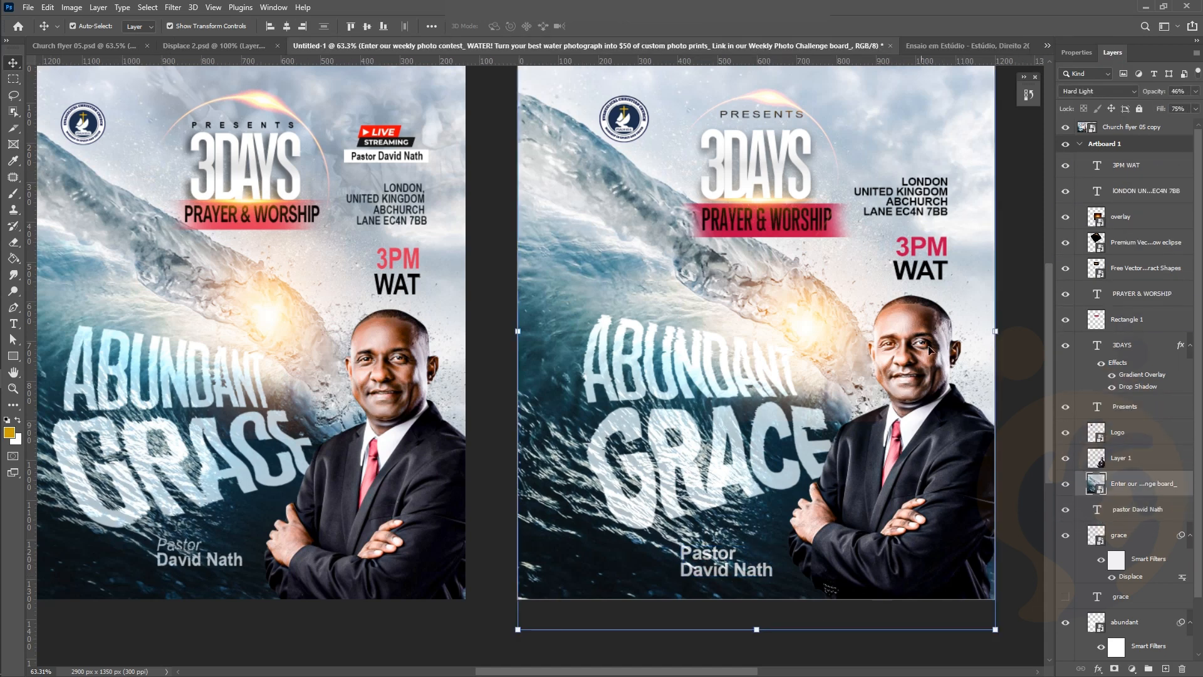
Run Select Subject to isolate the LIVE STREAMING graphic from its background
right_click(1132, 509)
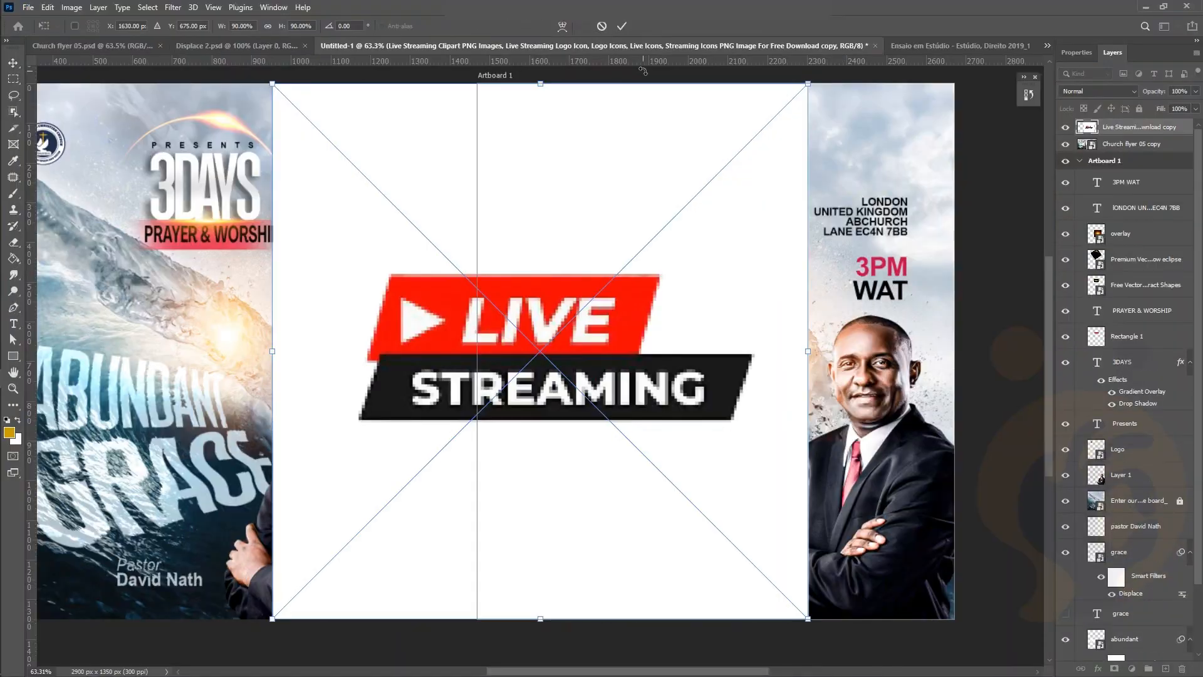
left_click(179, 8)
left_click(187, 20)
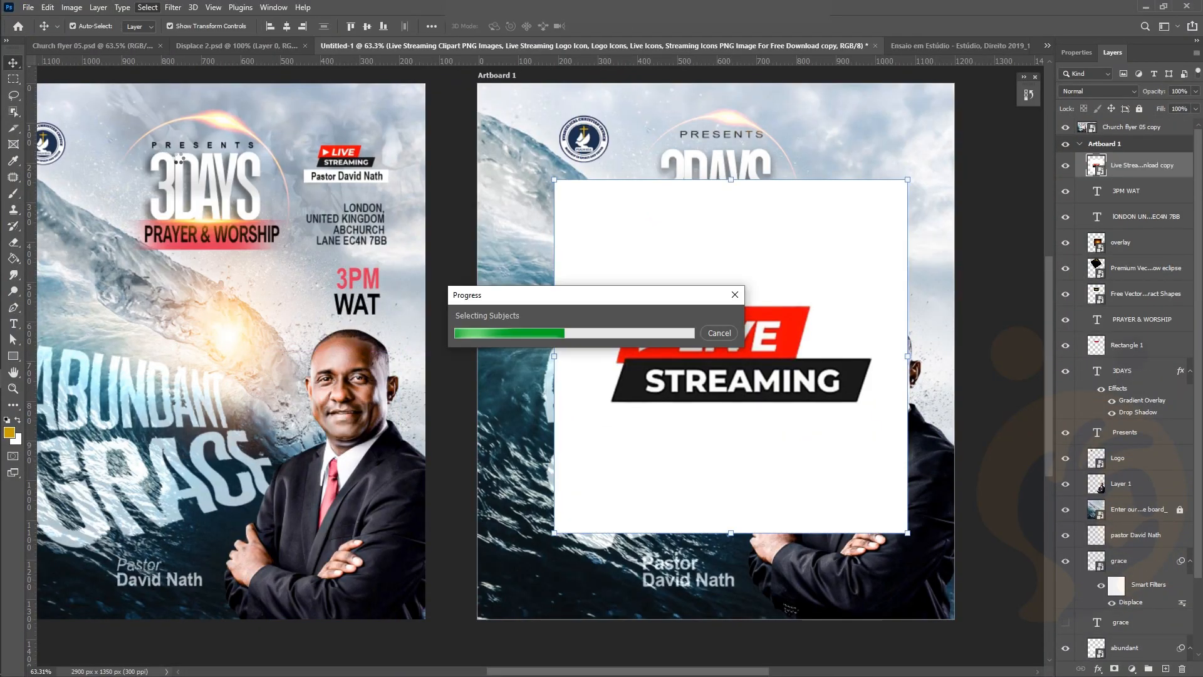